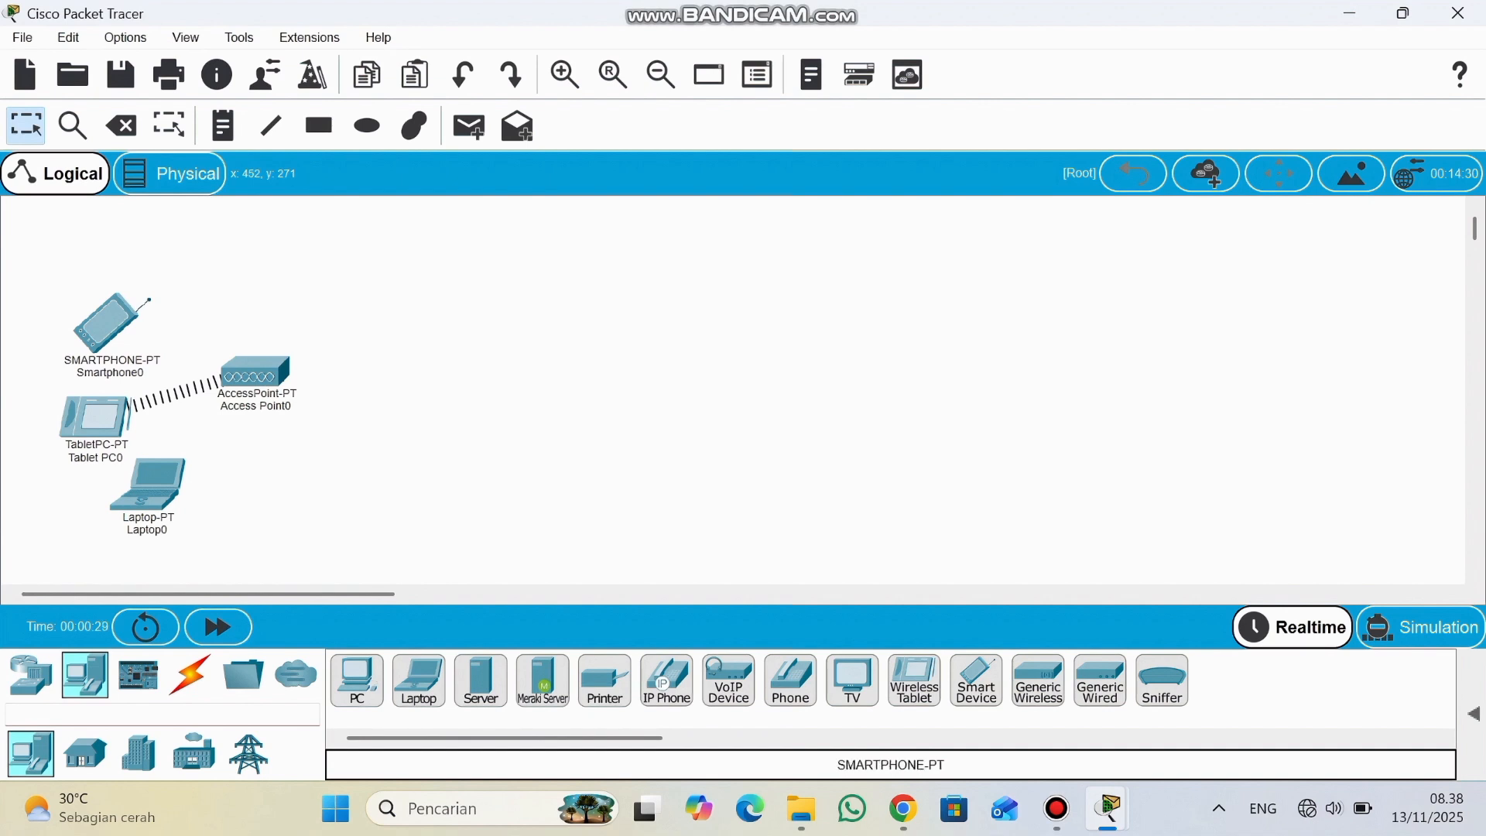
# Place a second smartphone beside Smartphone0 and an empty PT switch to the lower right of Access Point0.
pyautogui.moveTo(976, 680); pyautogui.dragTo(187, 265)
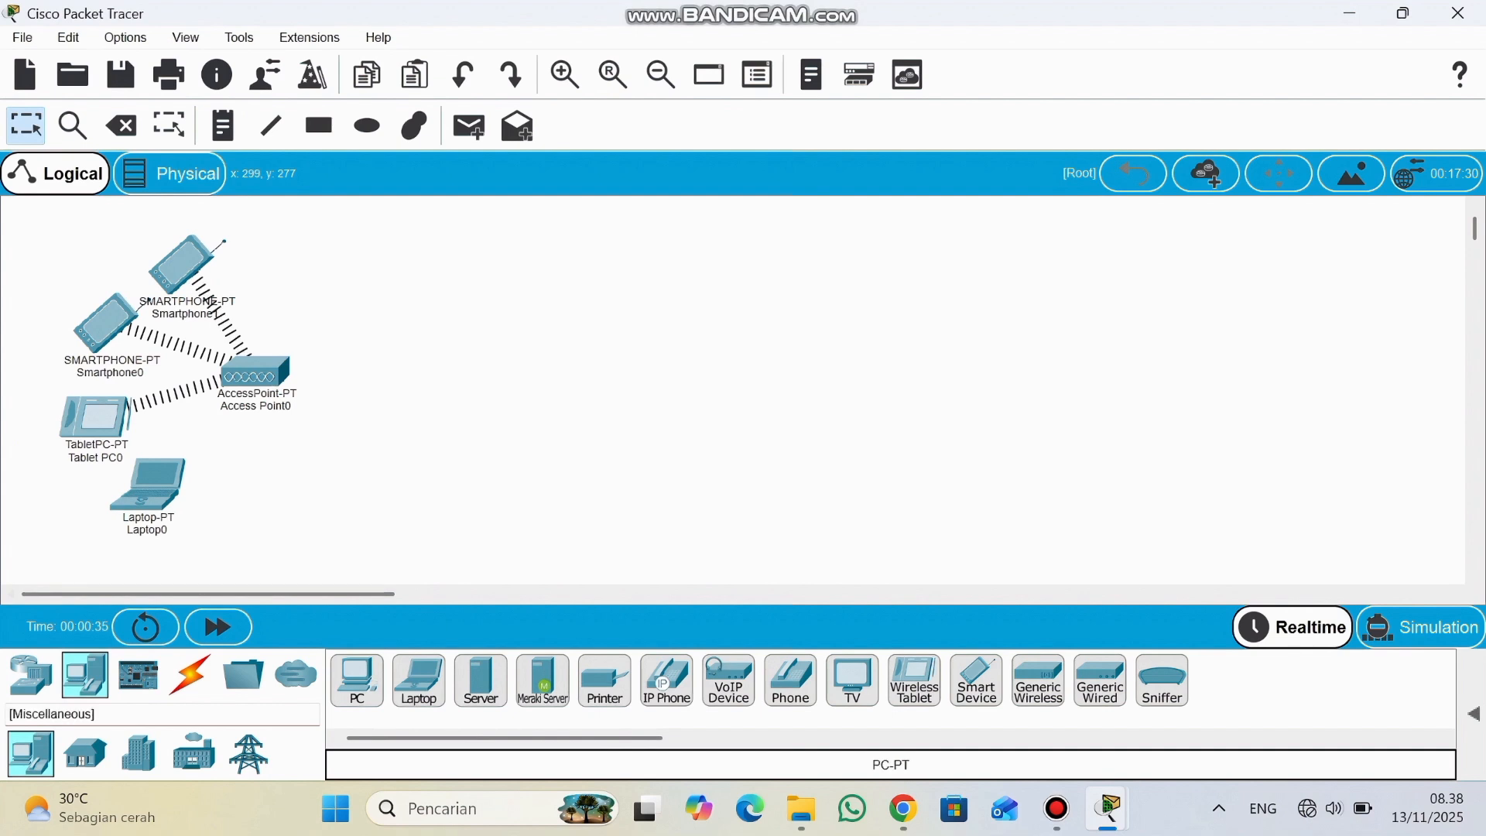
pyautogui.click(31, 674)
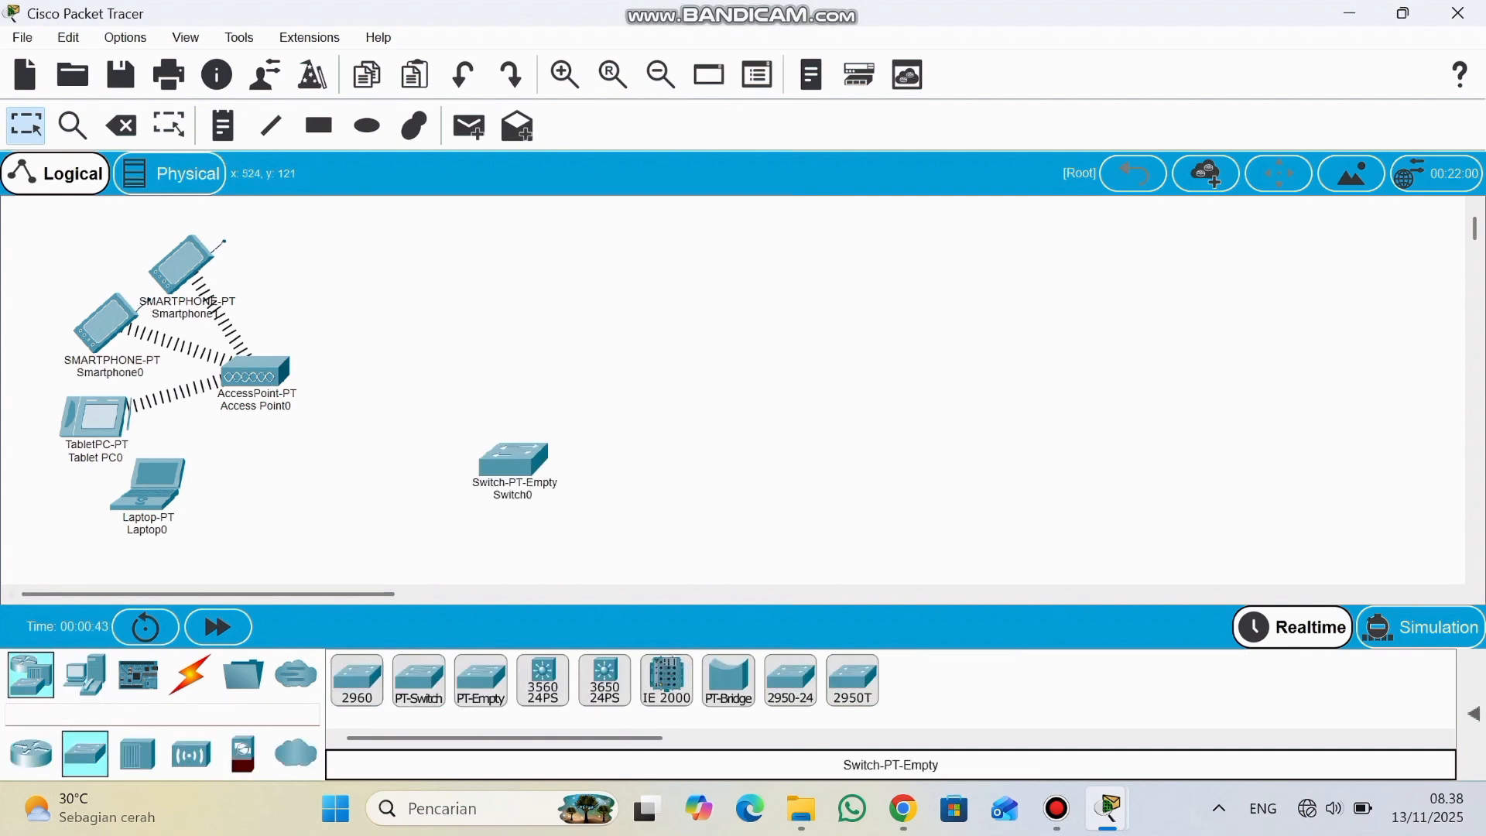
# Place three laptops in an even row below Switch0.
pyautogui.scroll(-2, 514, 457)
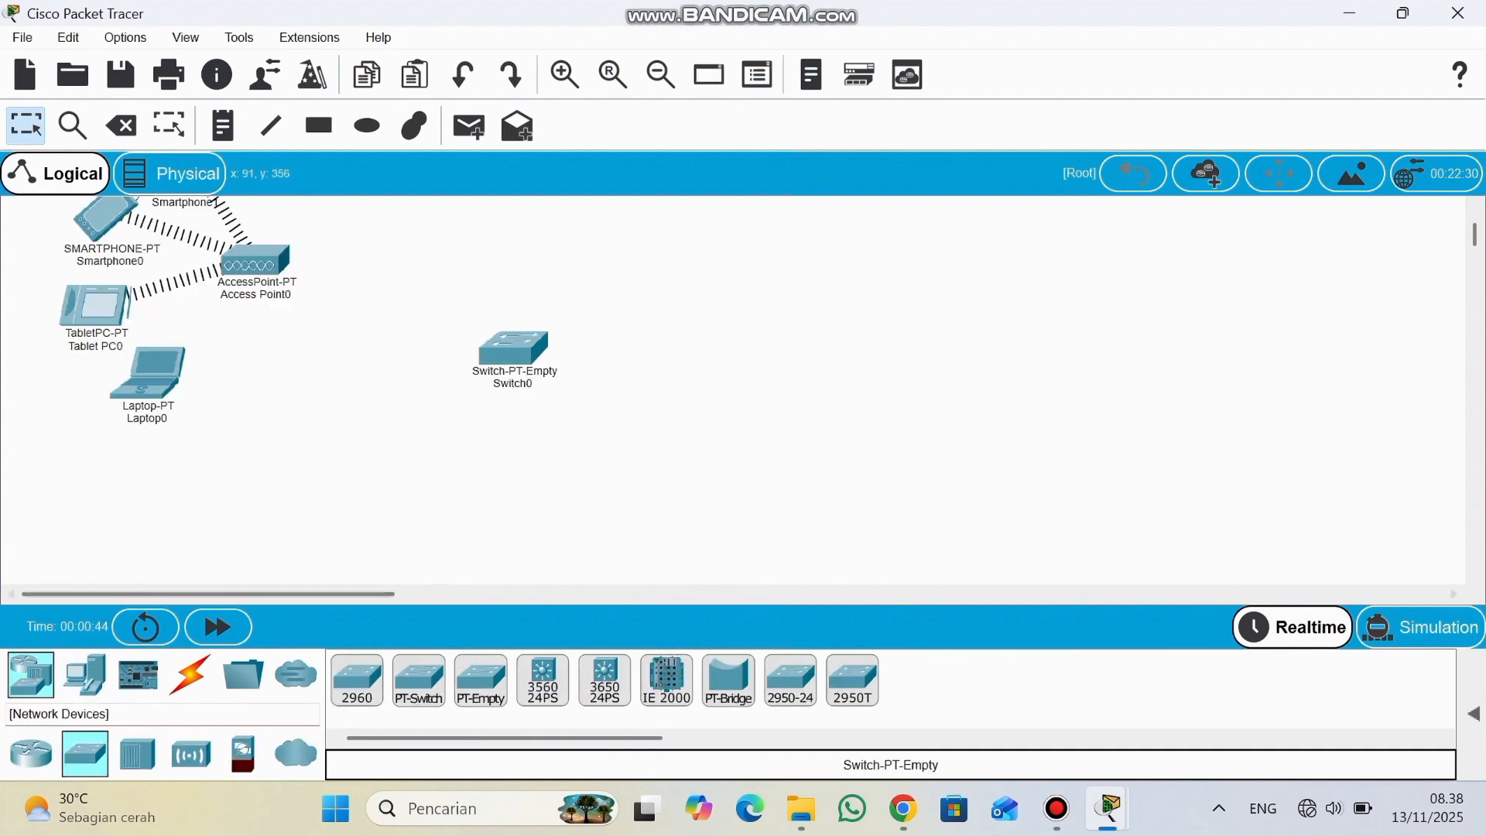
pyautogui.click(85, 675)
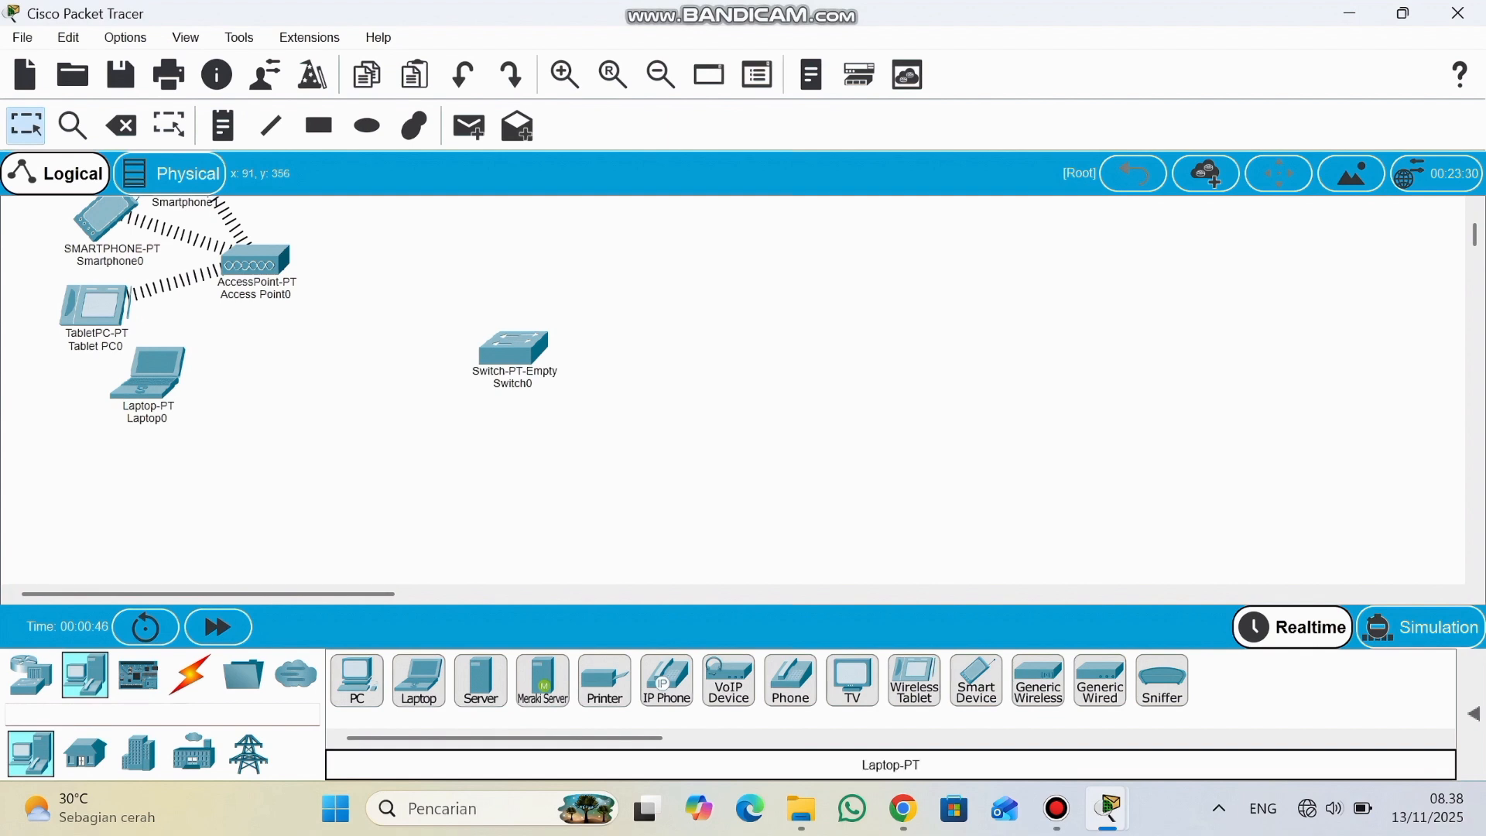
pyautogui.moveTo(419, 681); pyautogui.dragTo(383, 509)
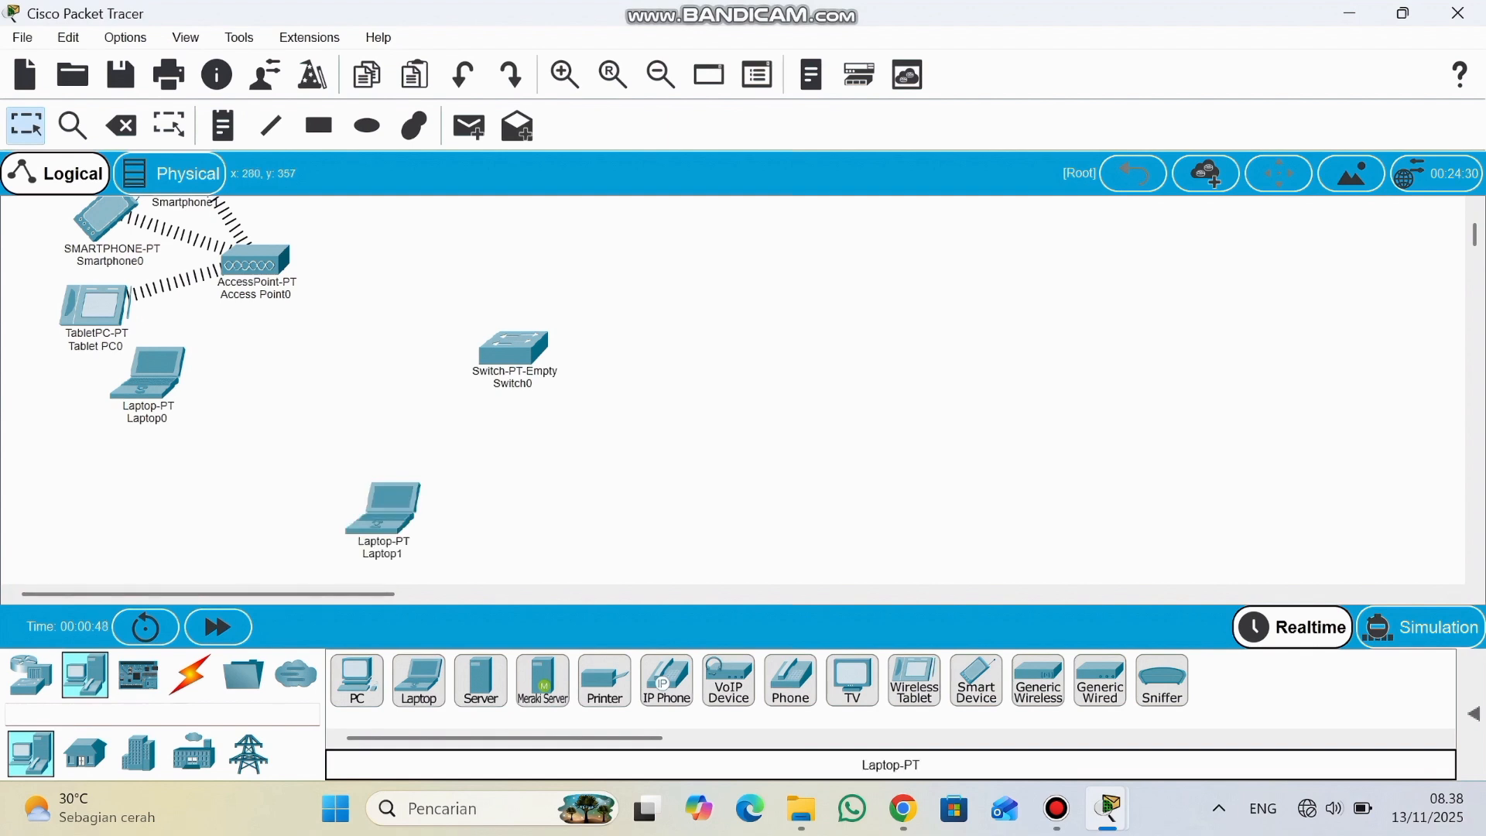
pyautogui.moveTo(419, 681); pyautogui.dragTo(458, 526)
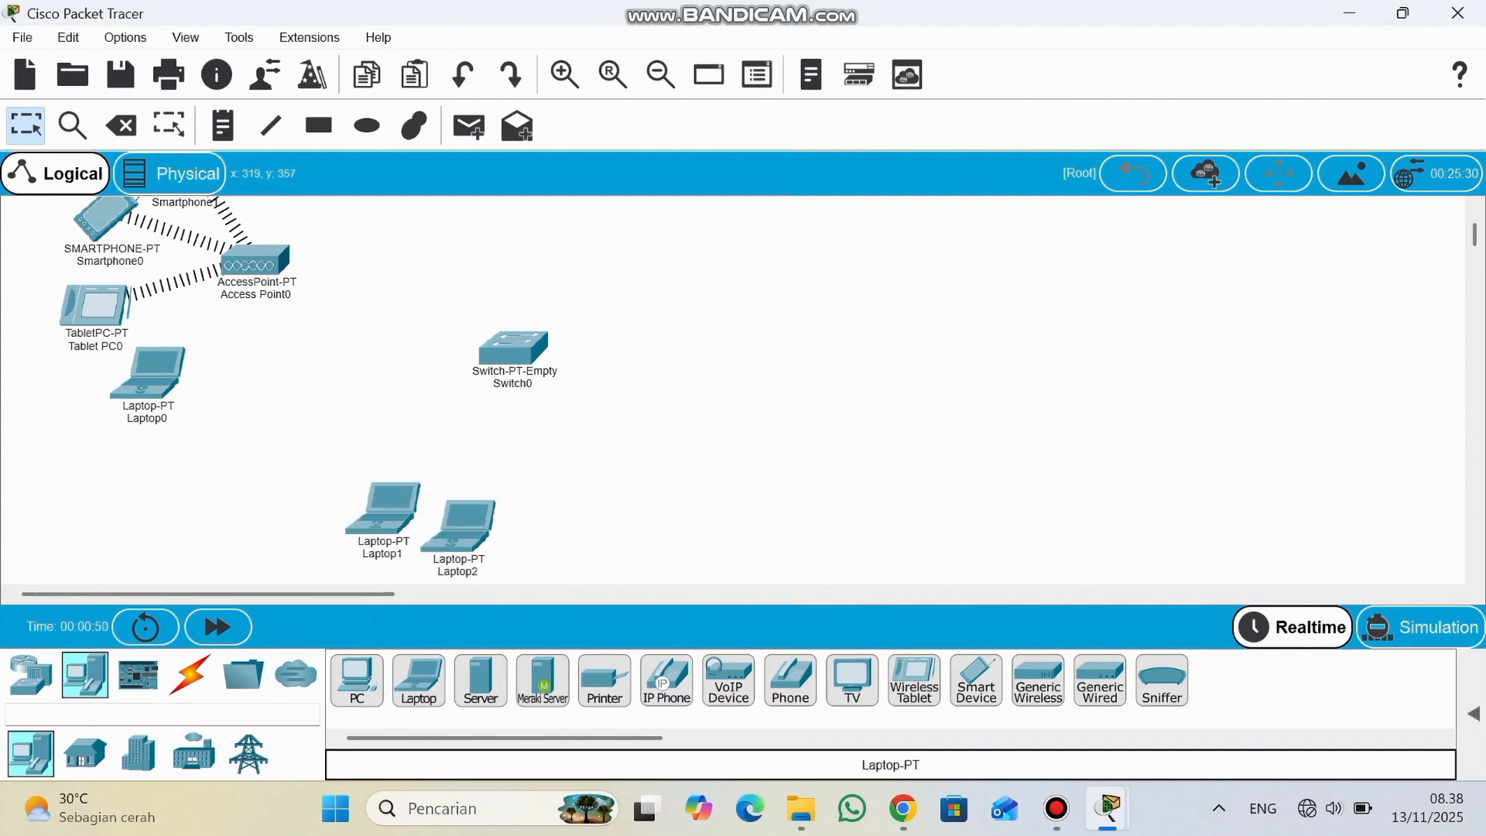
pyautogui.moveTo(419, 681); pyautogui.dragTo(460, 505)
pyautogui.moveTo(534, 540); pyautogui.dragTo(538, 508)
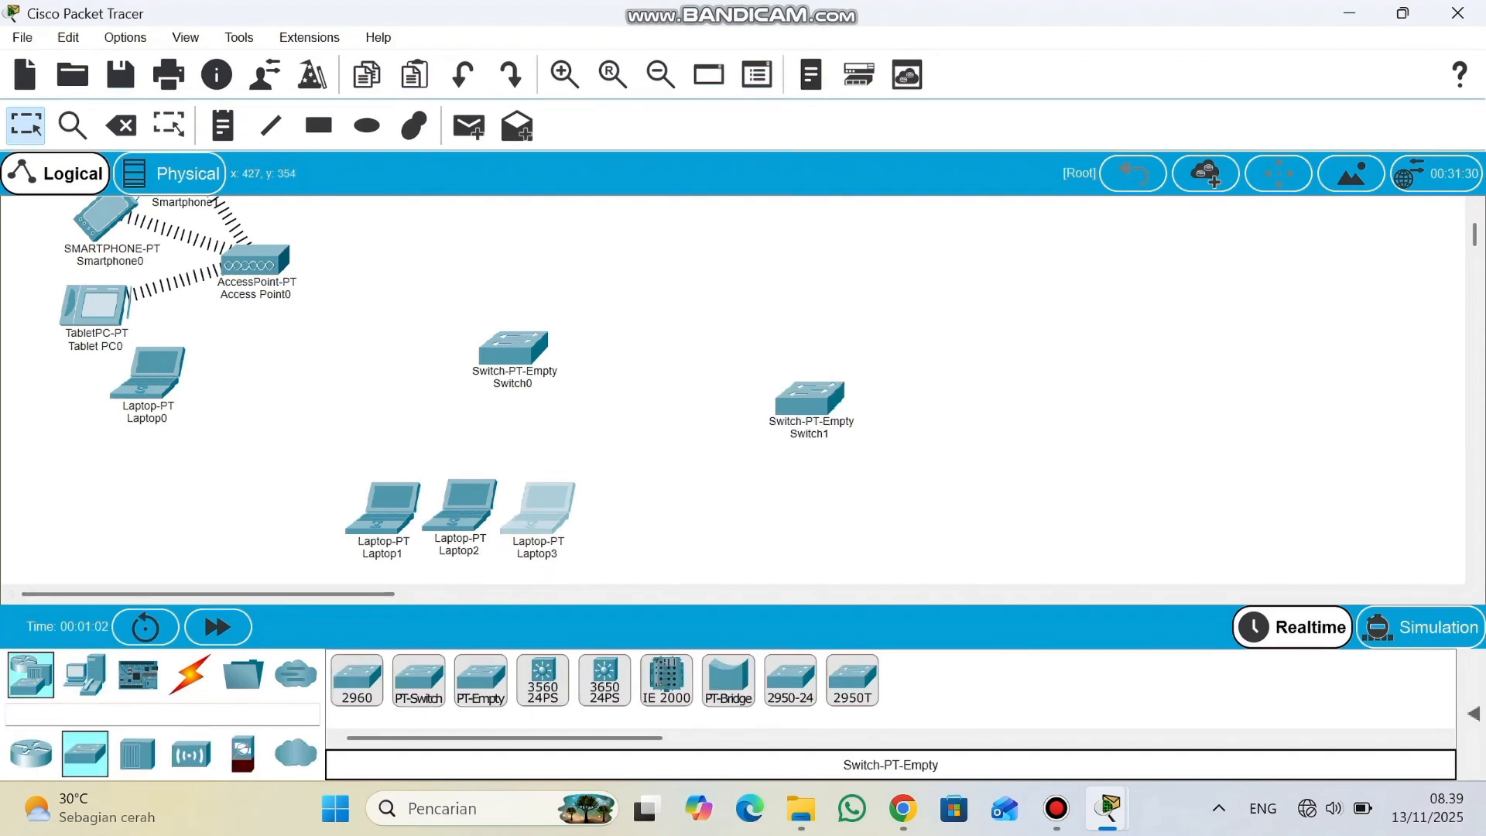
# Align a second empty PT switch roughly level with Switch0 and place a PC to its upper right.
pyautogui.moveTo(807, 389); pyautogui.dragTo(806, 364)
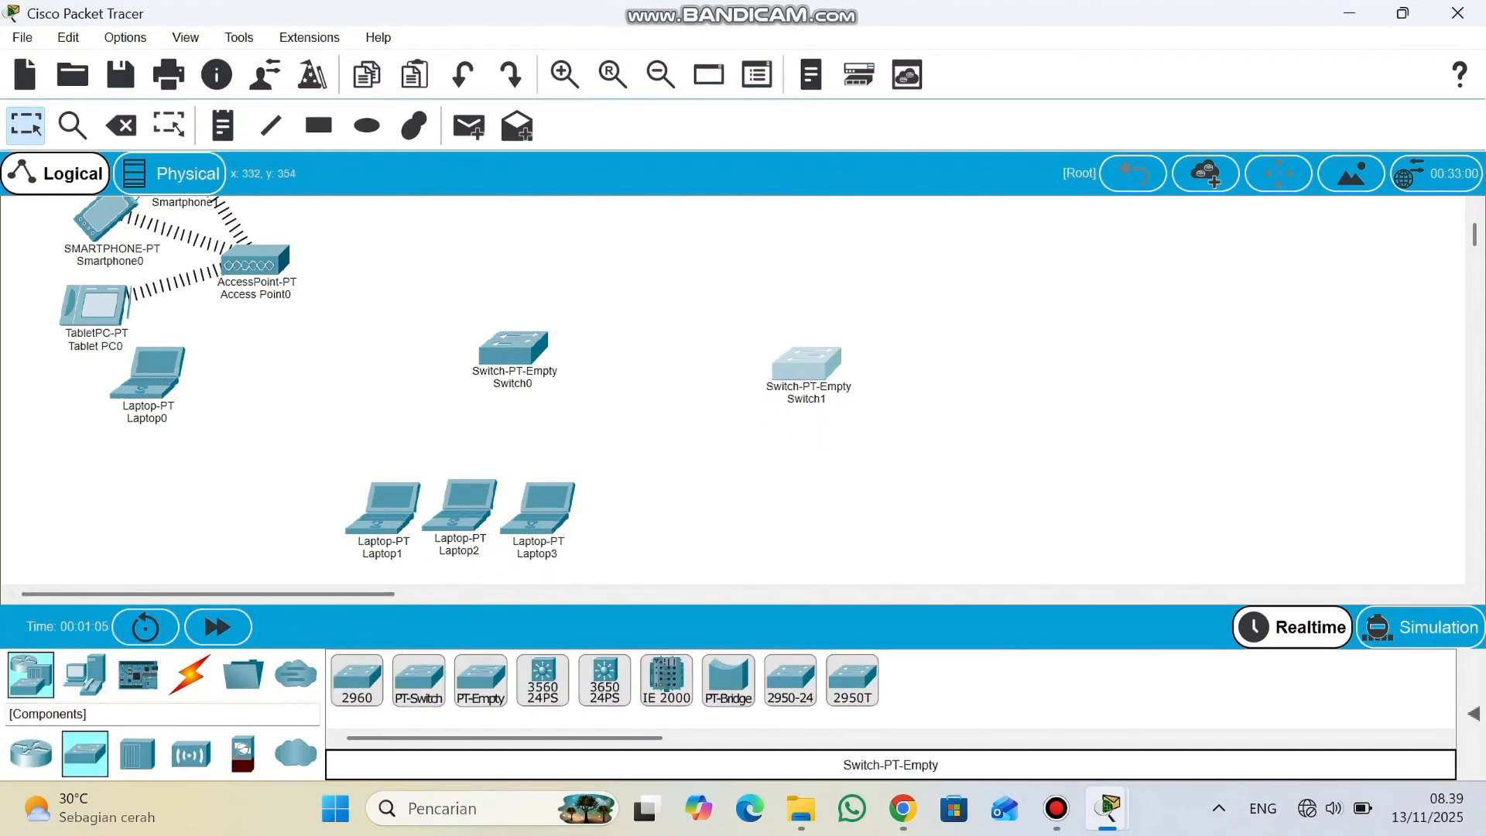
pyautogui.click(85, 675)
pyautogui.click(356, 681)
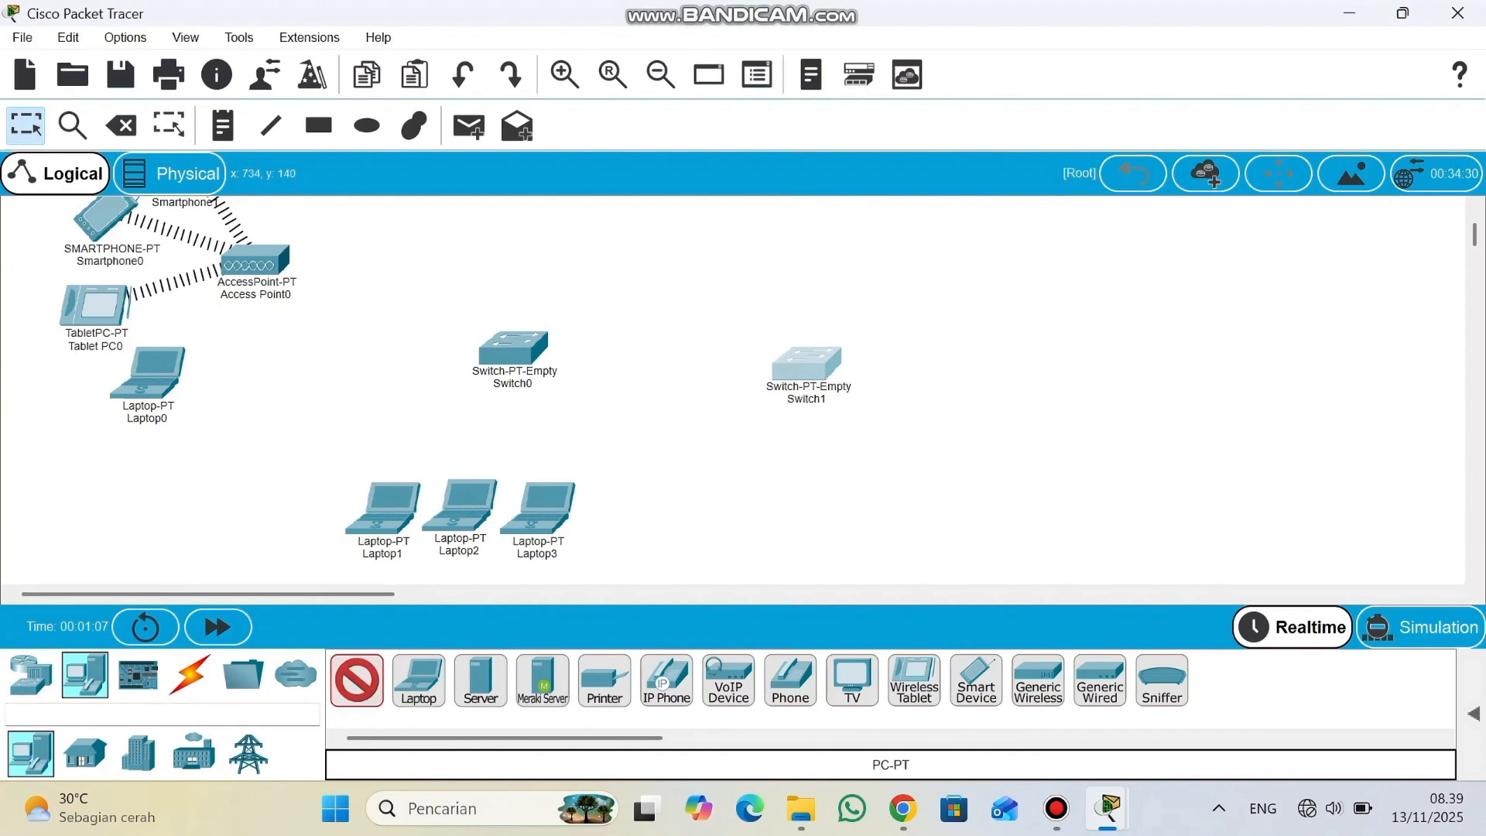
pyautogui.click(1014, 275)
pyautogui.click(1014, 275)
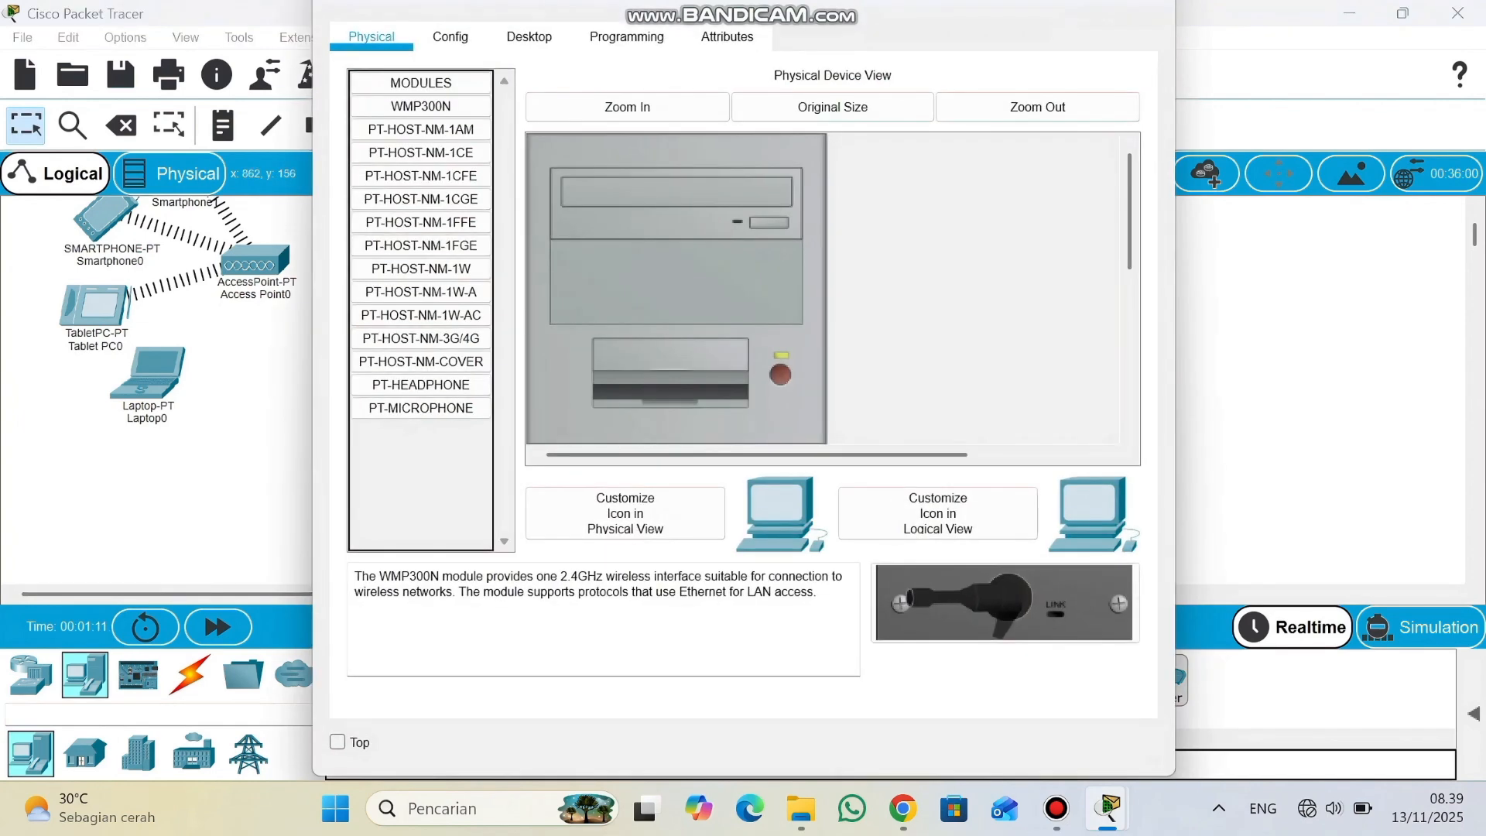
pyautogui.click(1147, 5)
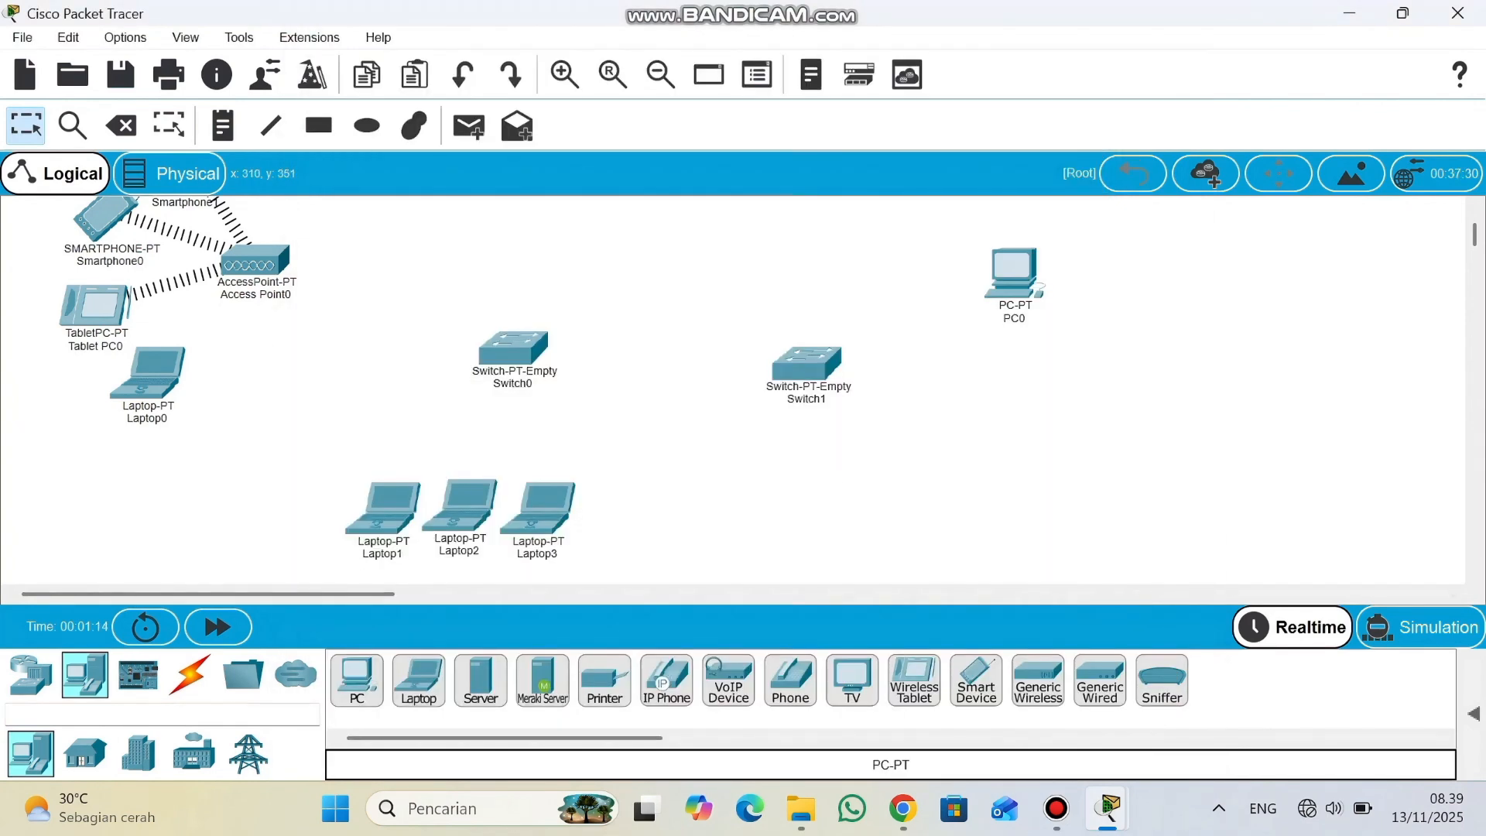
# Place three more PCs around Switch1, two below PC0 and one at the switch's lower right.
pyautogui.click(357, 681)
pyautogui.click(1013, 377)
pyautogui.click(357, 681)
pyautogui.click(1005, 456)
pyautogui.scroll(-1, 1005, 457)
pyautogui.click(357, 680)
pyautogui.click(931, 454)
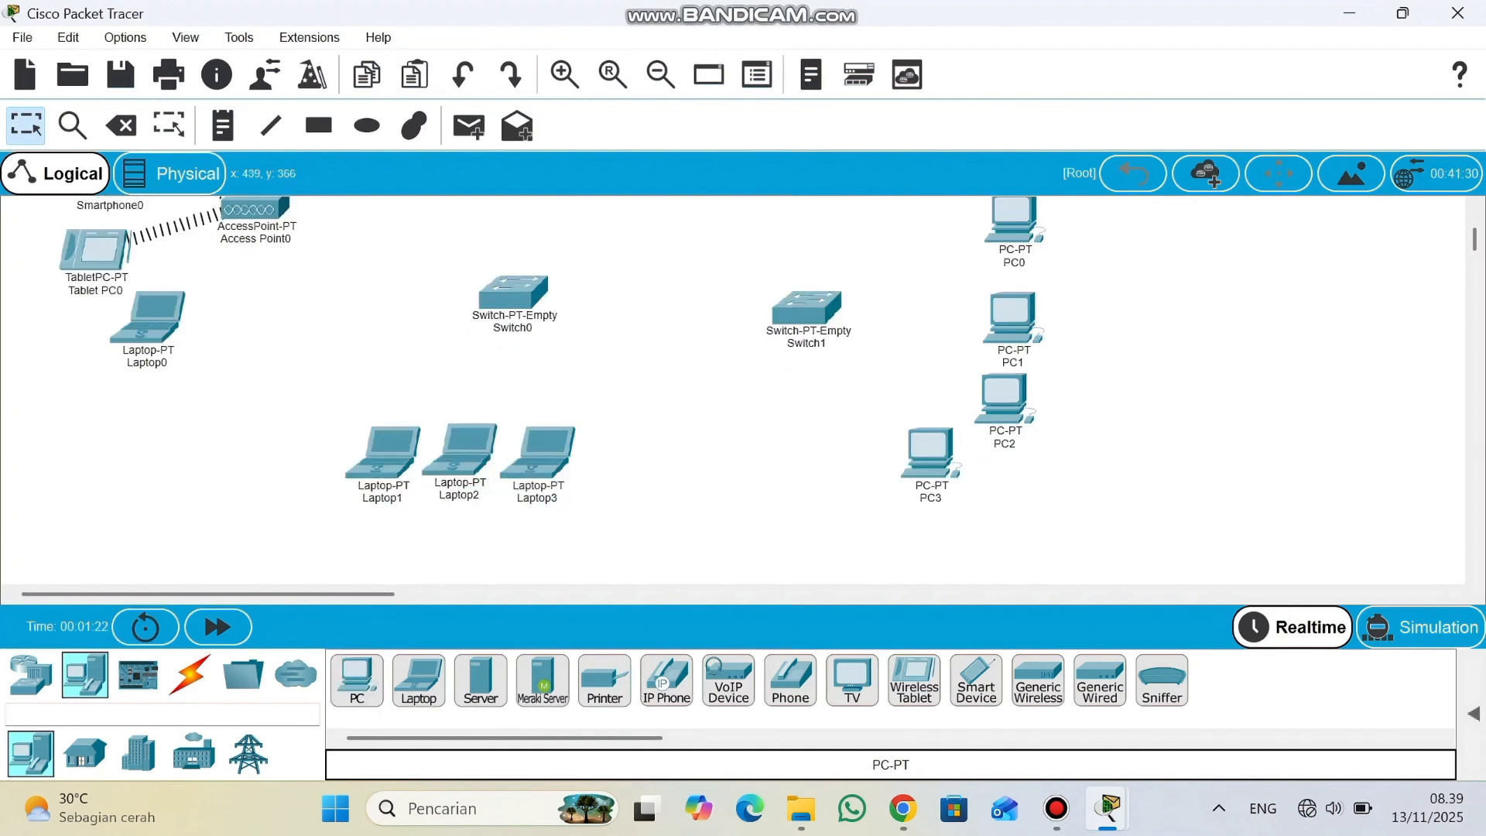
# Place four servers in a level row above Switch1 and the PCs.
pyautogui.scroll(3, 735, 388)
pyautogui.click(481, 681)
pyautogui.click(942, 263)
pyautogui.click(480, 680)
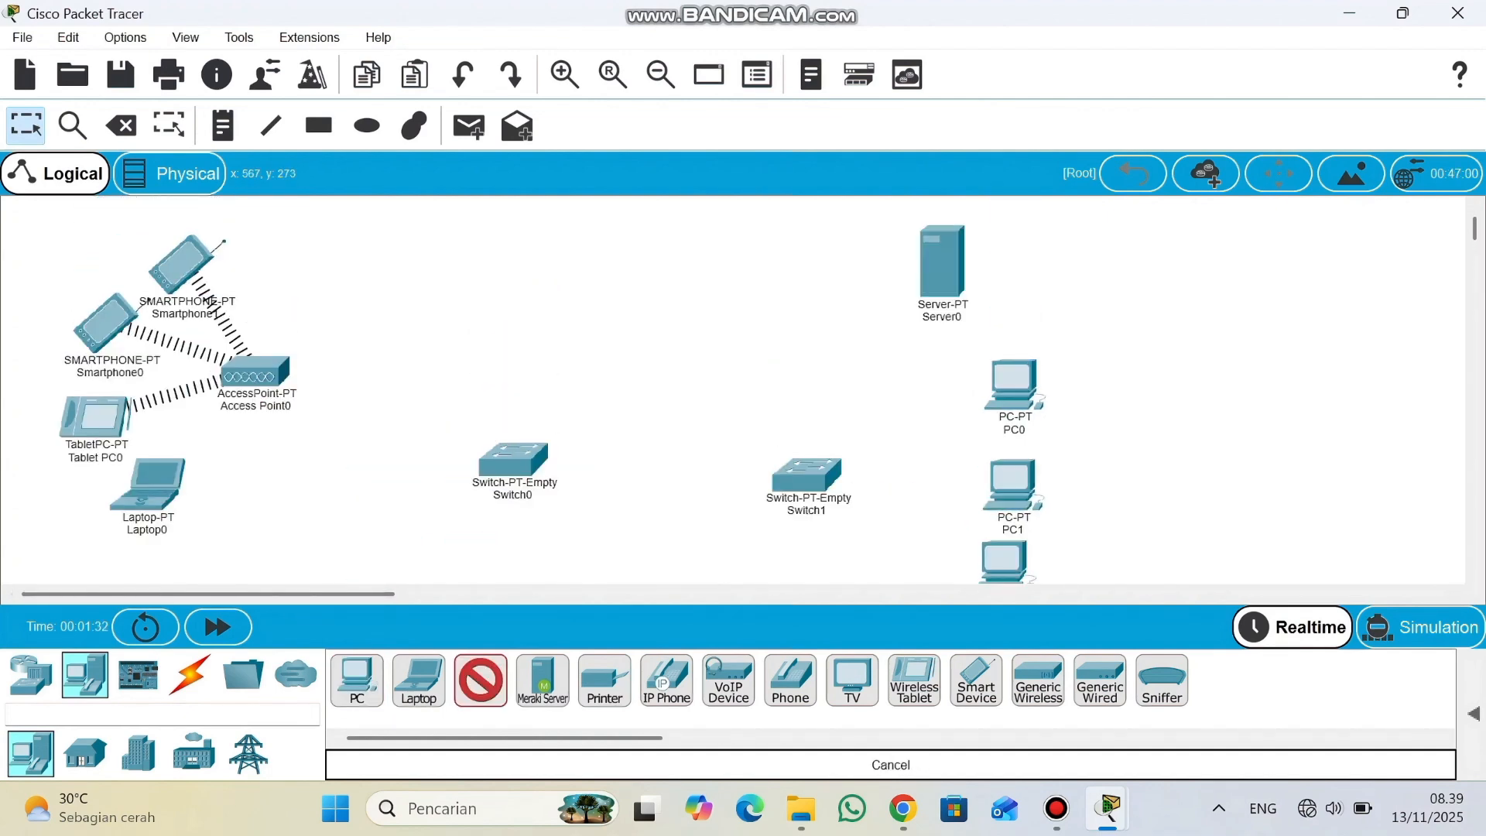
pyautogui.click(864, 254)
pyautogui.click(481, 681)
pyautogui.click(785, 275)
pyautogui.click(481, 680)
pyautogui.click(706, 271)
pyautogui.moveTo(864, 254); pyautogui.dragTo(864, 272)
pyautogui.moveTo(942, 260); pyautogui.dragTo(942, 282)
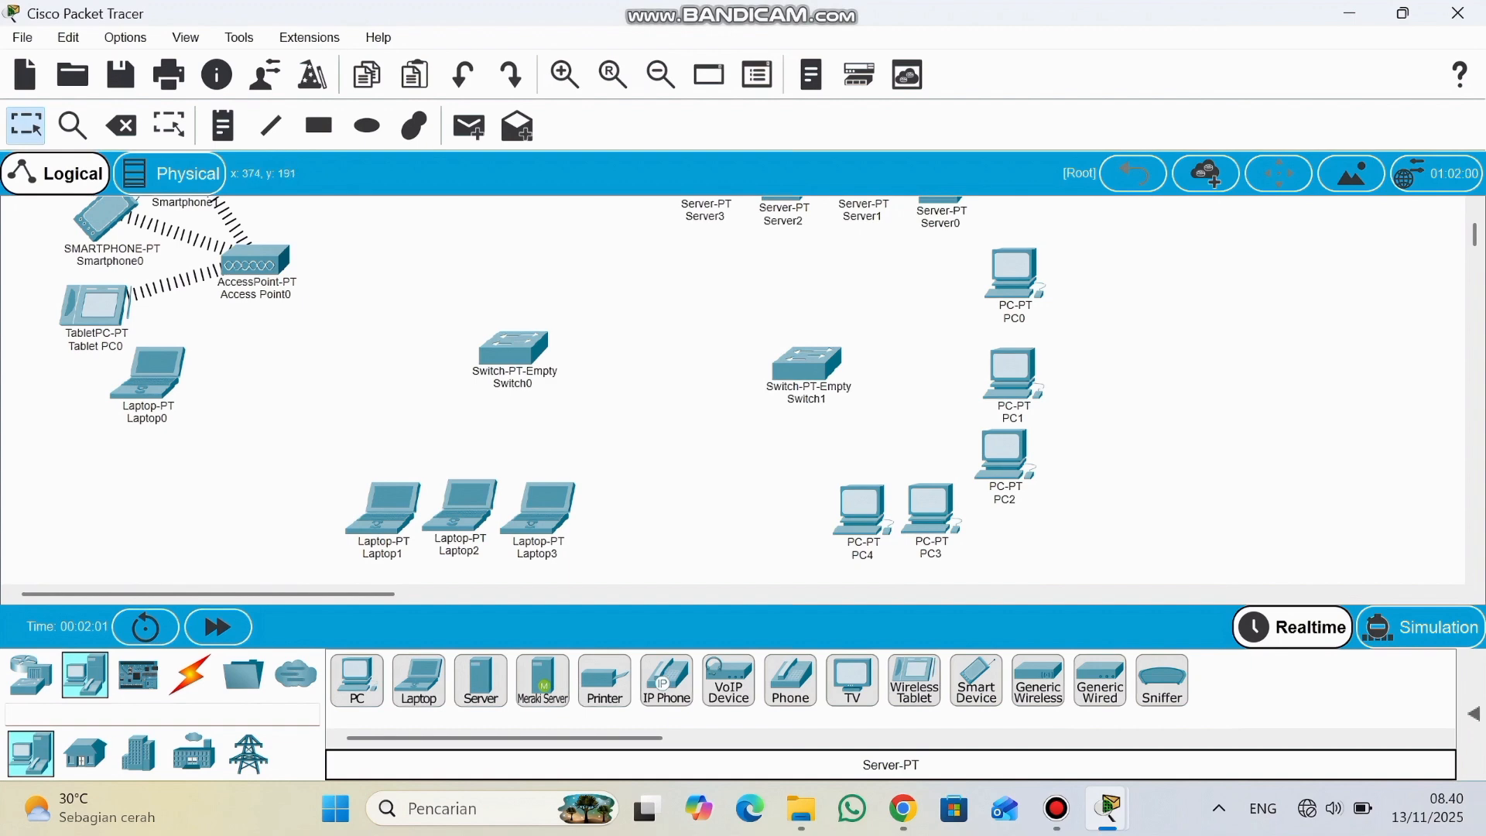
# Show the whole chassis of Switch0 in its physical device view and power the switch off.
pyautogui.doubleClick(513, 347)
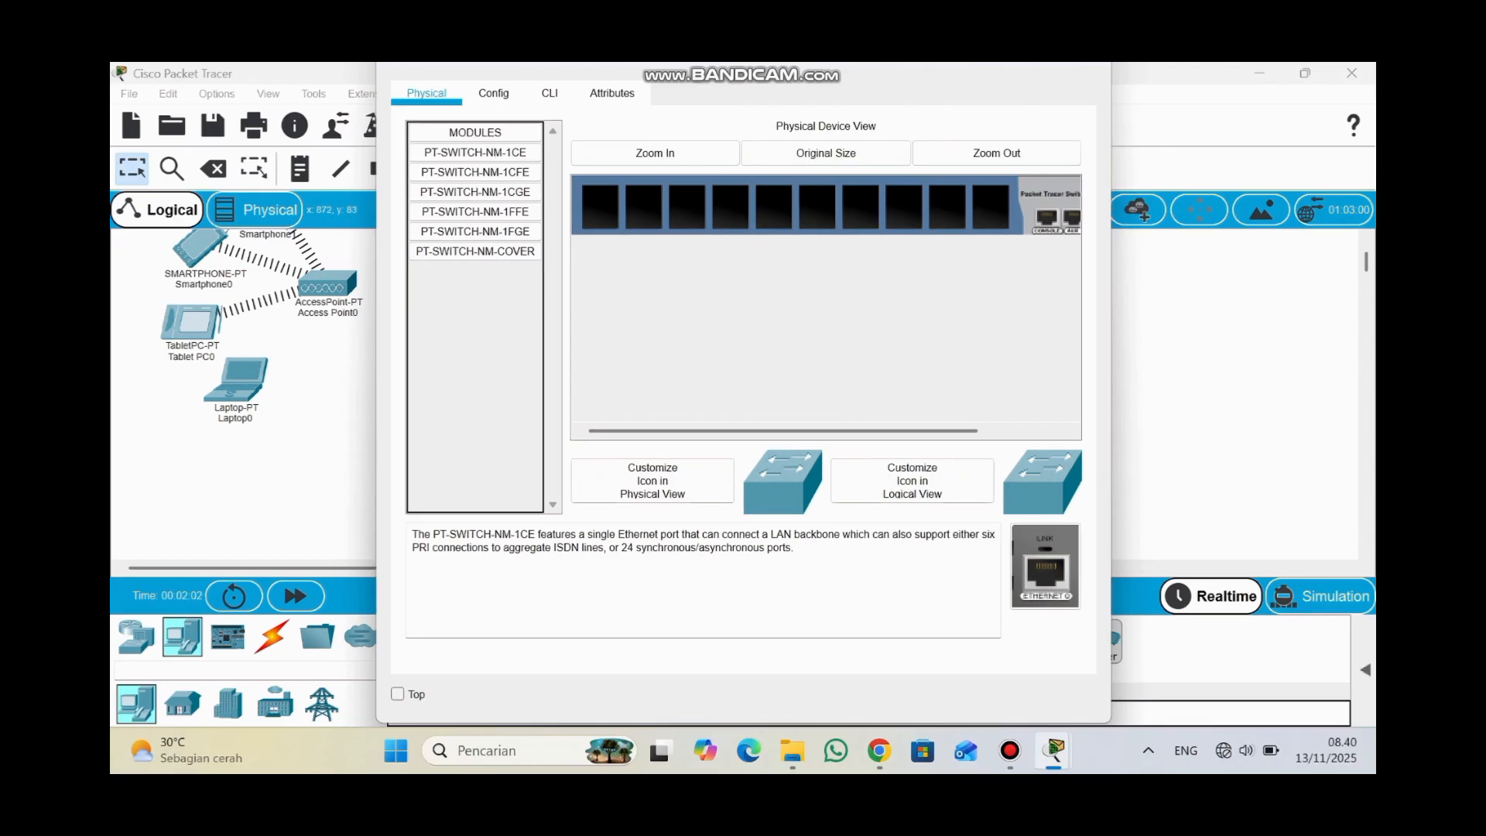
pyautogui.click(996, 152)
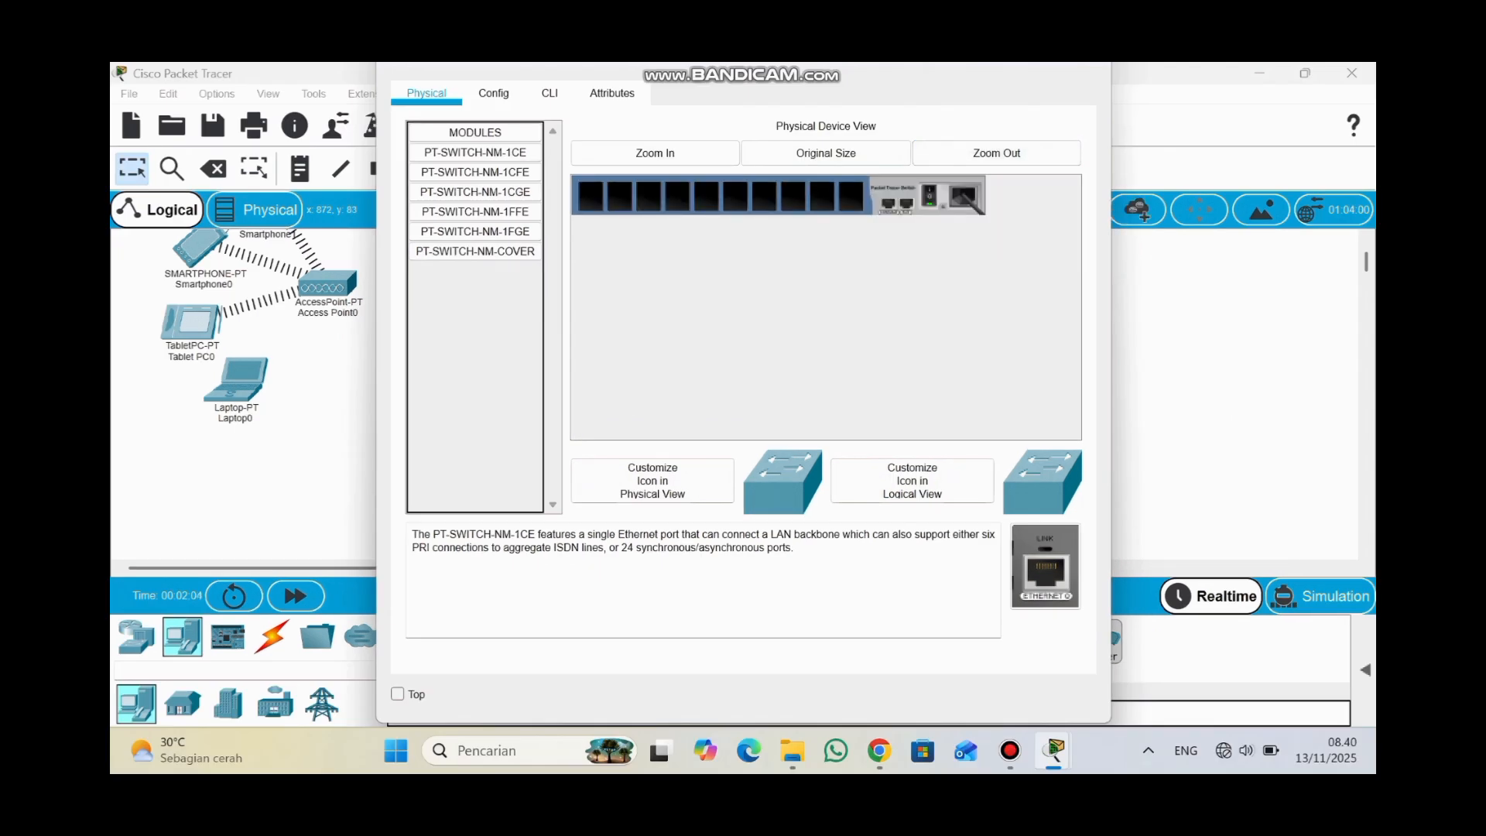
pyautogui.click(930, 197)
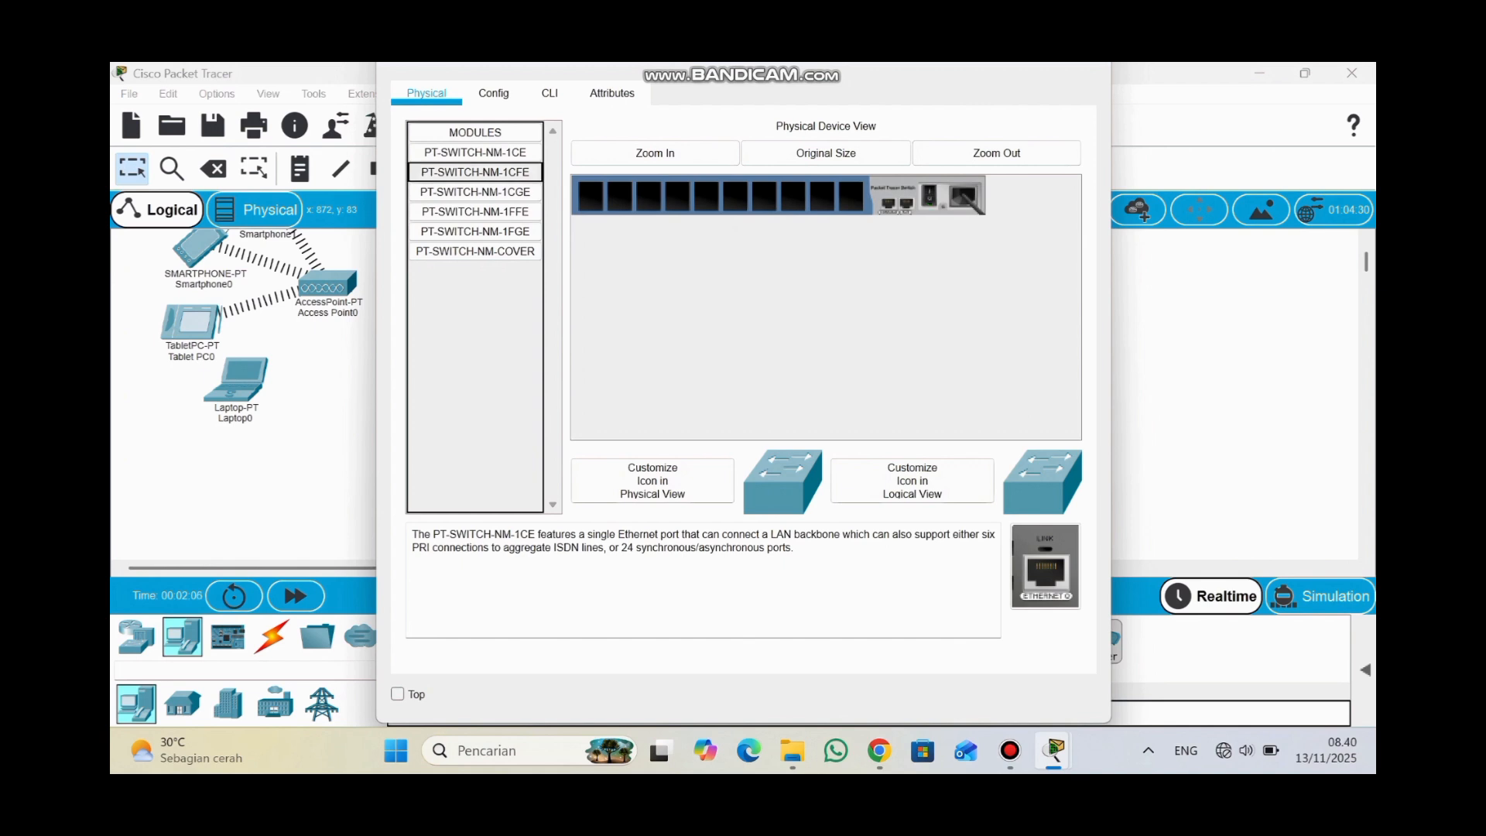
# Install five PT-SWITCH-NM-1CFE modules in the five rightmost slots of Switch0, power it back on and close its window.
pyautogui.click(475, 173)
pyautogui.moveTo(475, 173); pyautogui.dragTo(850, 198)
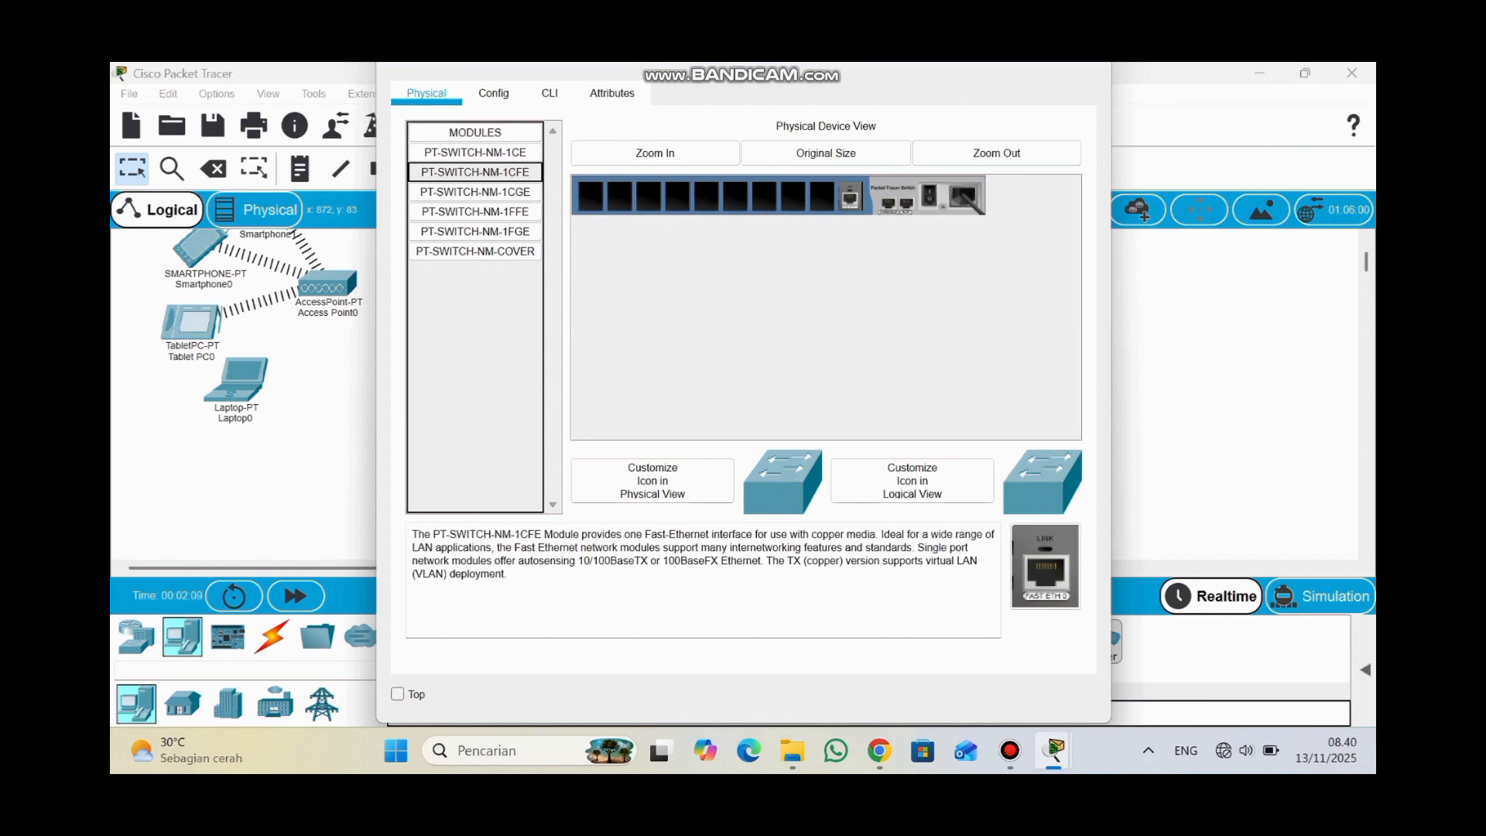
pyautogui.click(475, 173)
pyautogui.moveTo(476, 172); pyautogui.dragTo(823, 198)
pyautogui.click(475, 172)
pyautogui.moveTo(476, 173); pyautogui.dragTo(793, 198)
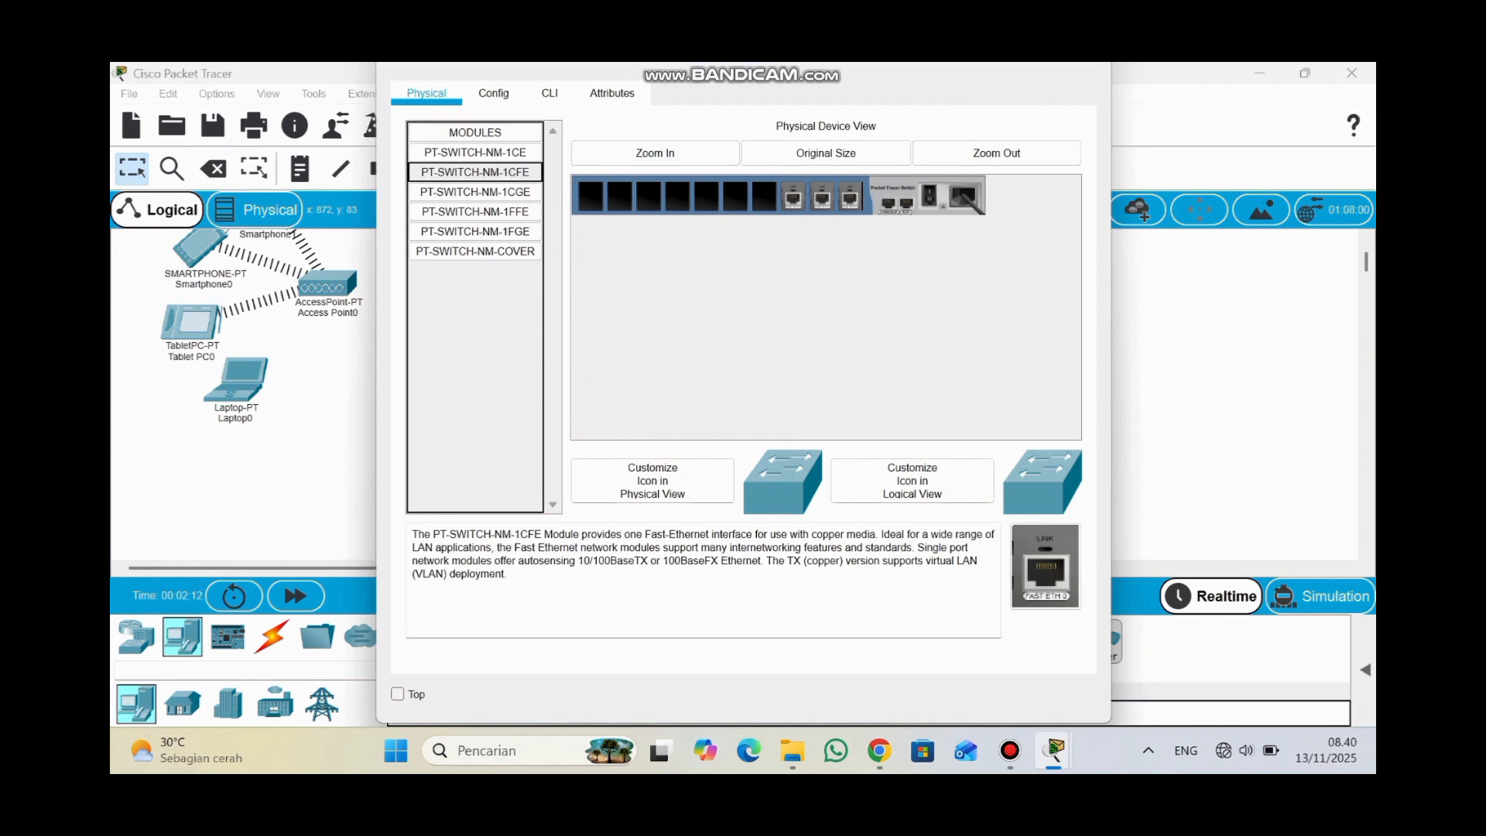
pyautogui.click(476, 173)
pyautogui.moveTo(475, 173); pyautogui.dragTo(764, 198)
pyautogui.click(475, 172)
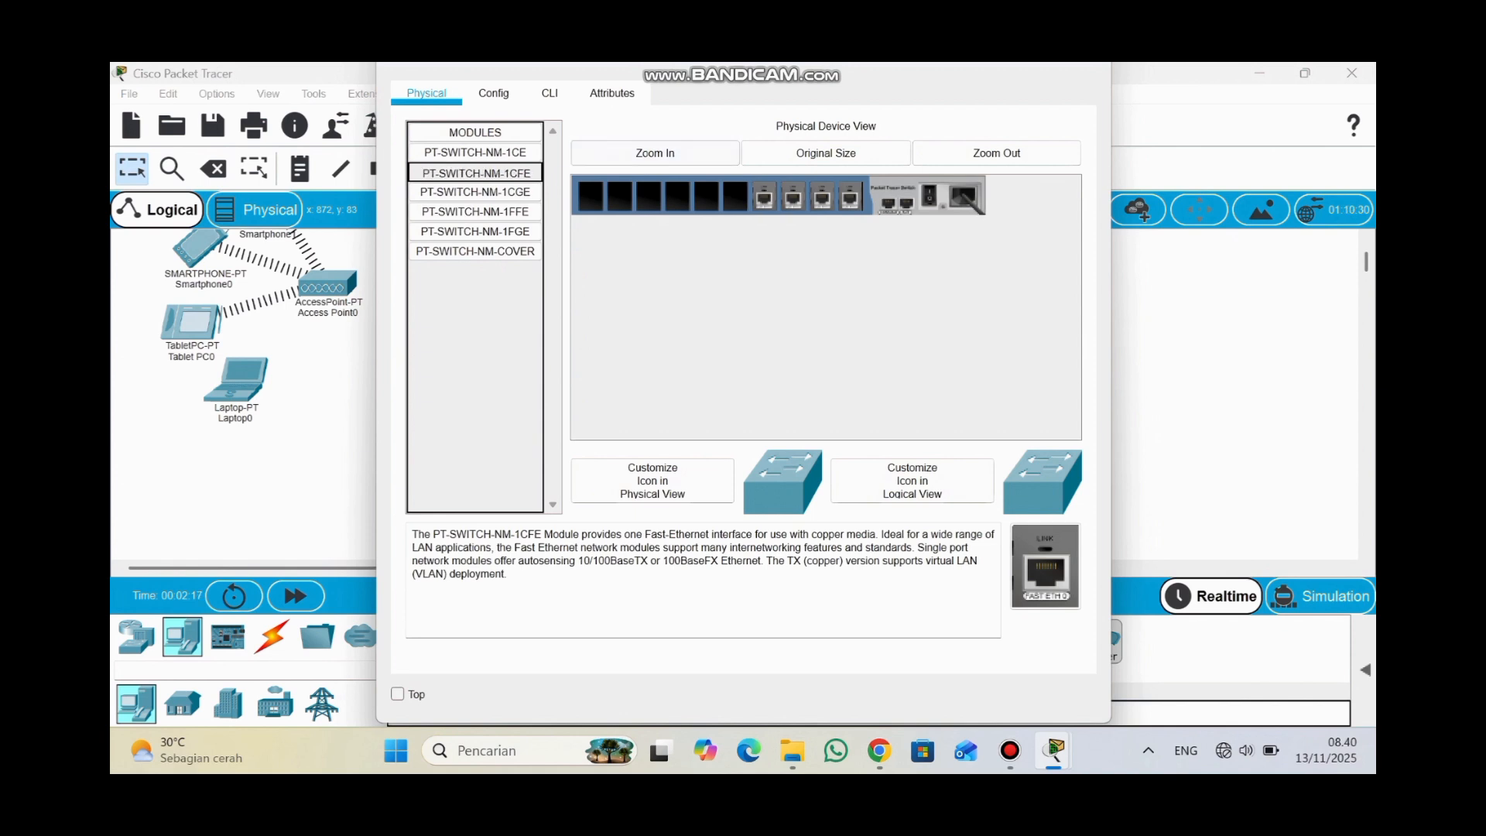
pyautogui.moveTo(476, 173); pyautogui.dragTo(736, 198)
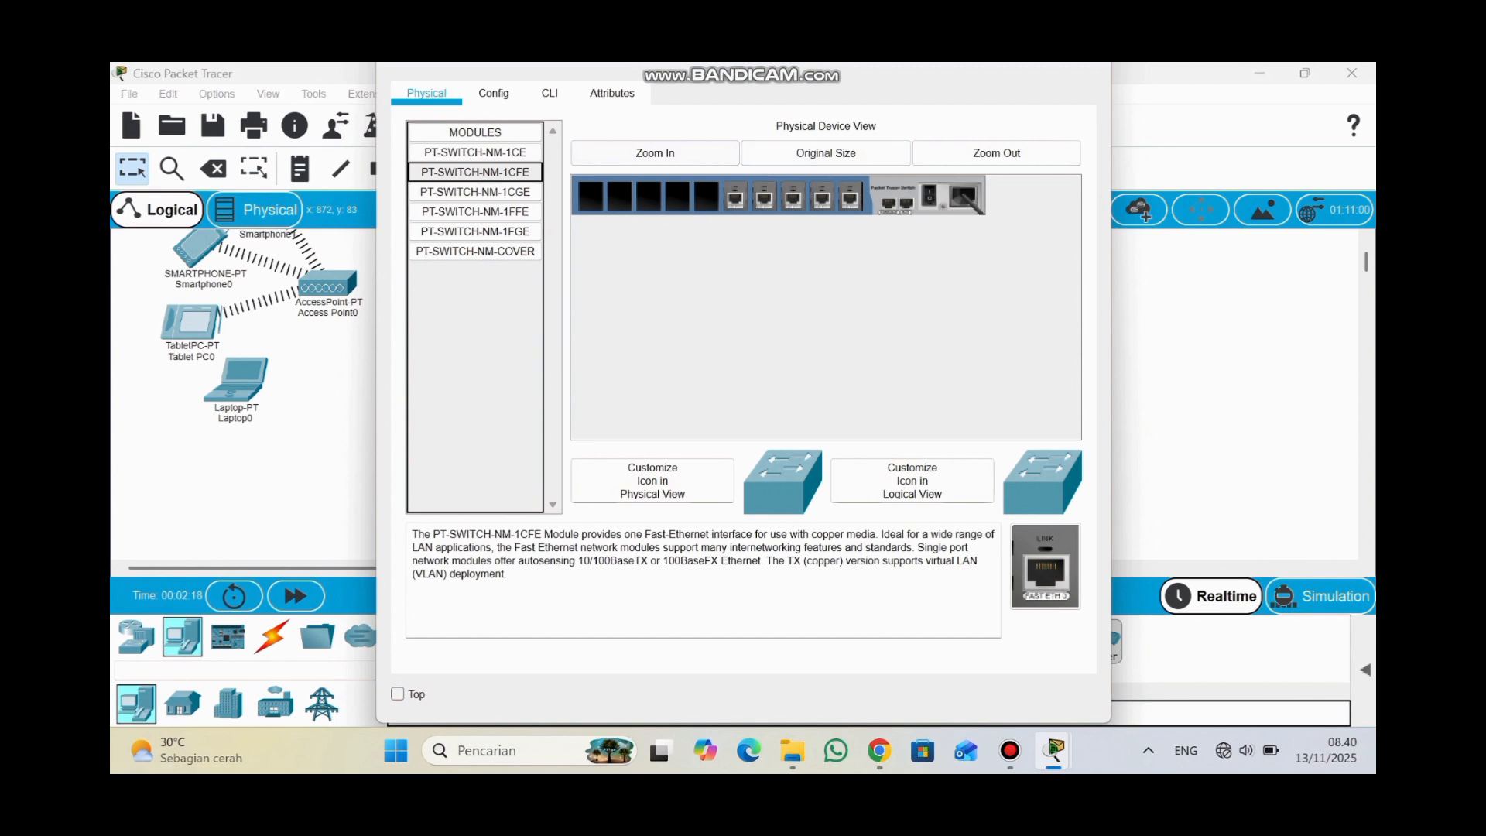
pyautogui.click(930, 197)
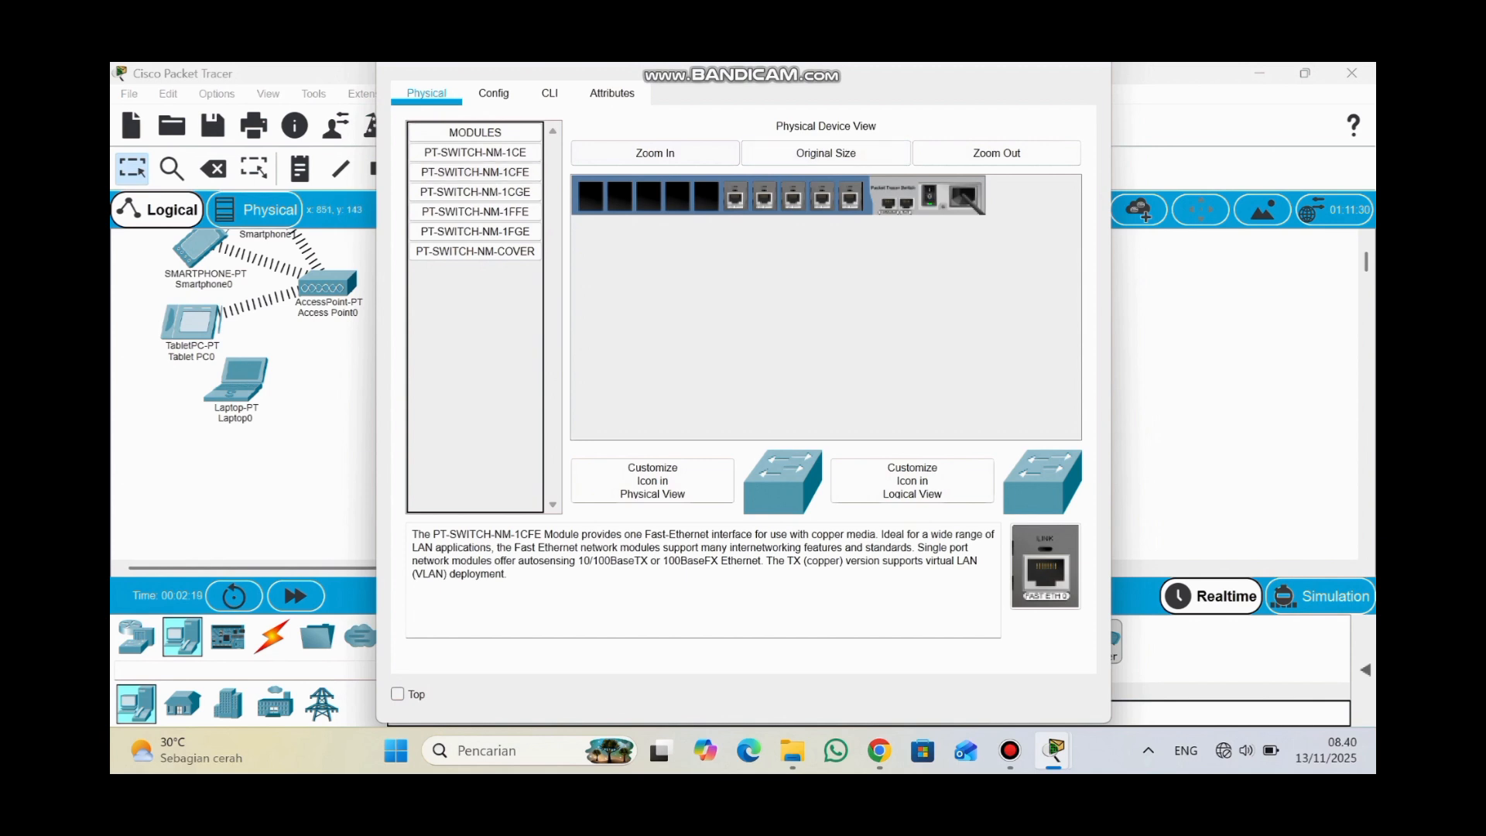
pyautogui.press('Escape')
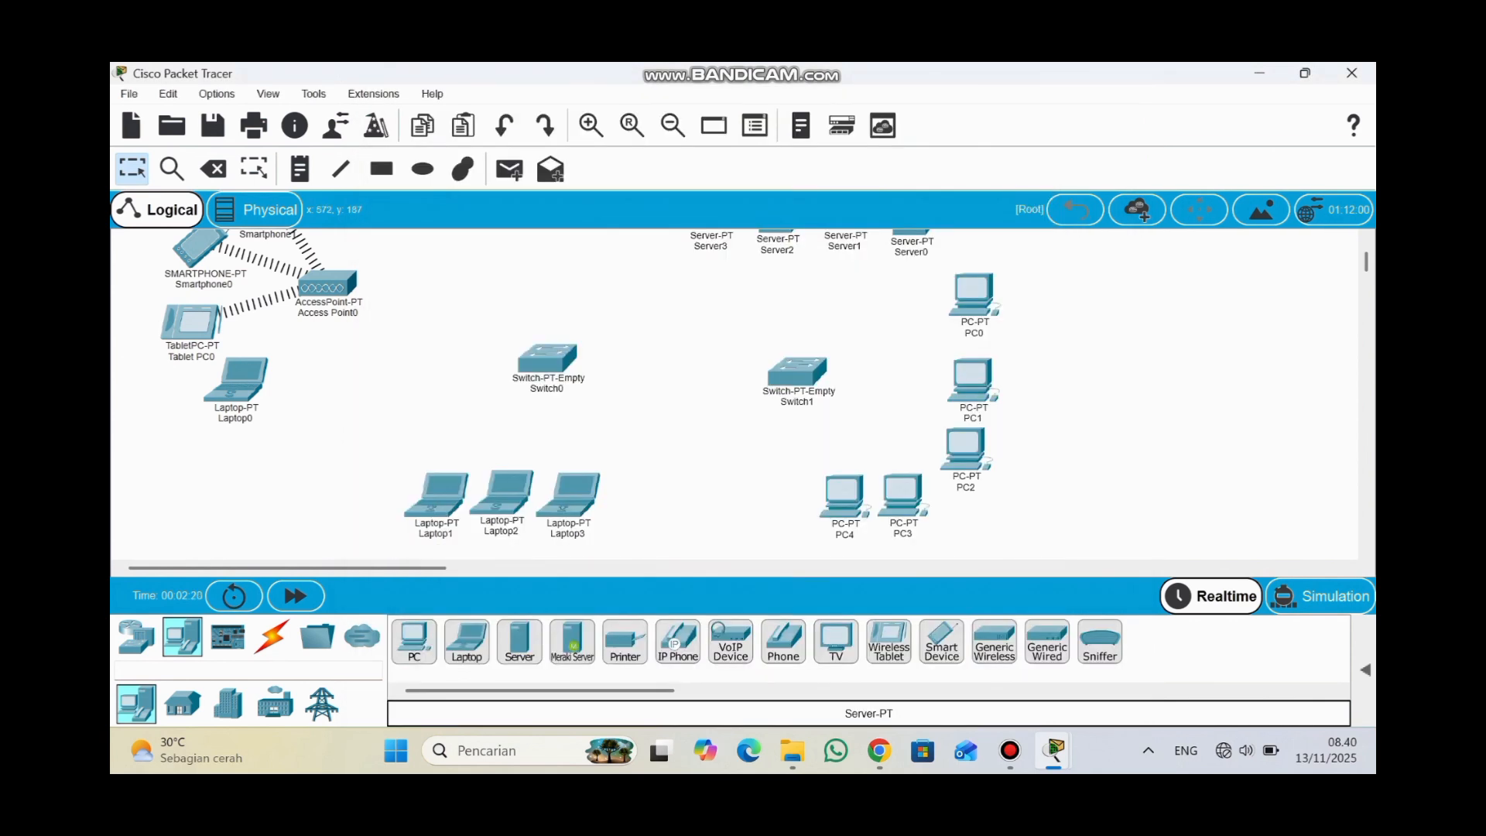
# Show the whole chassis of Switch1 in its physical device view and power the switch off.
pyautogui.click(802, 373)
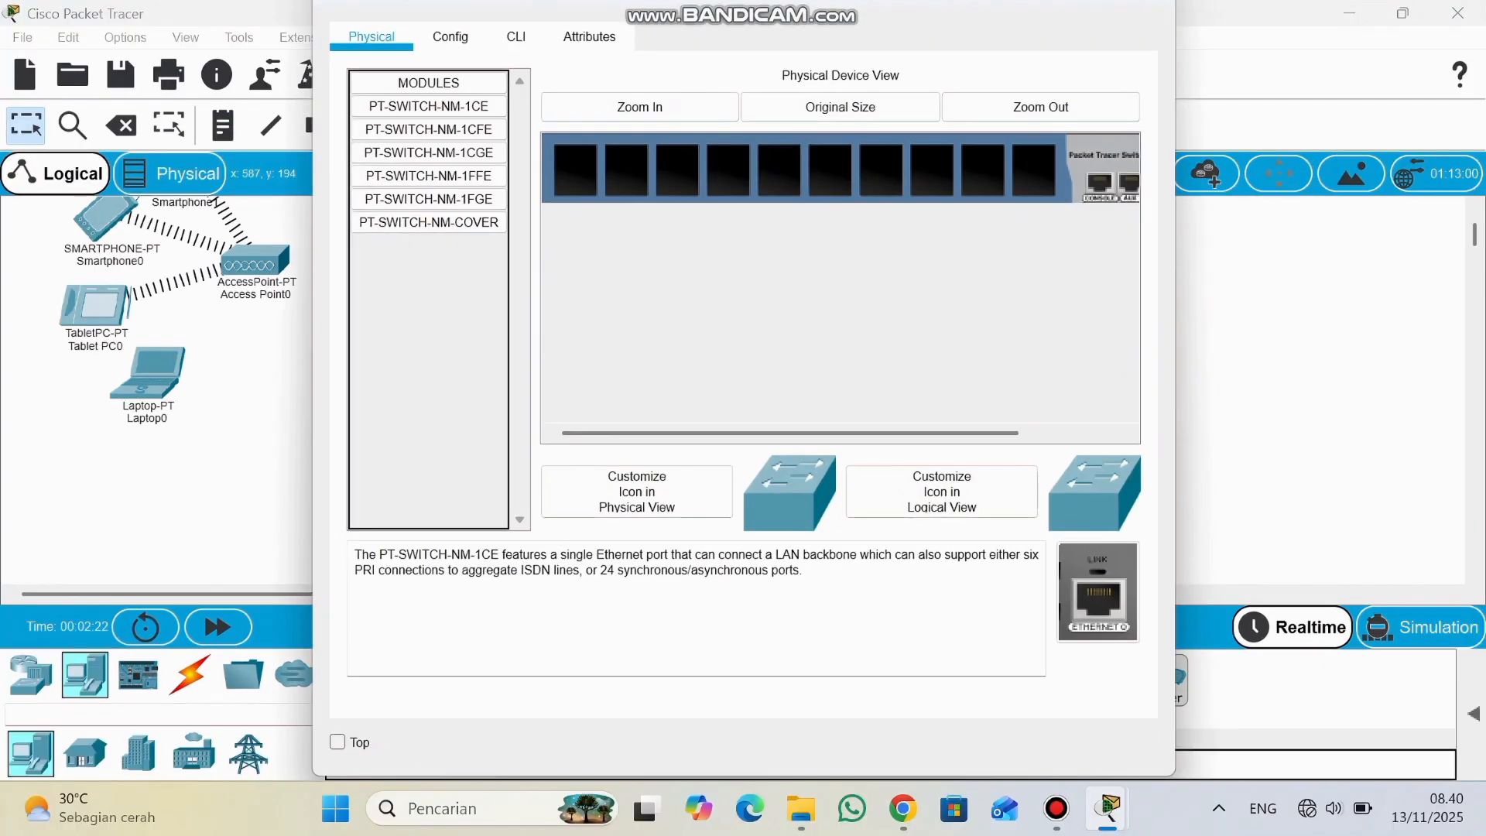
pyautogui.click(1041, 107)
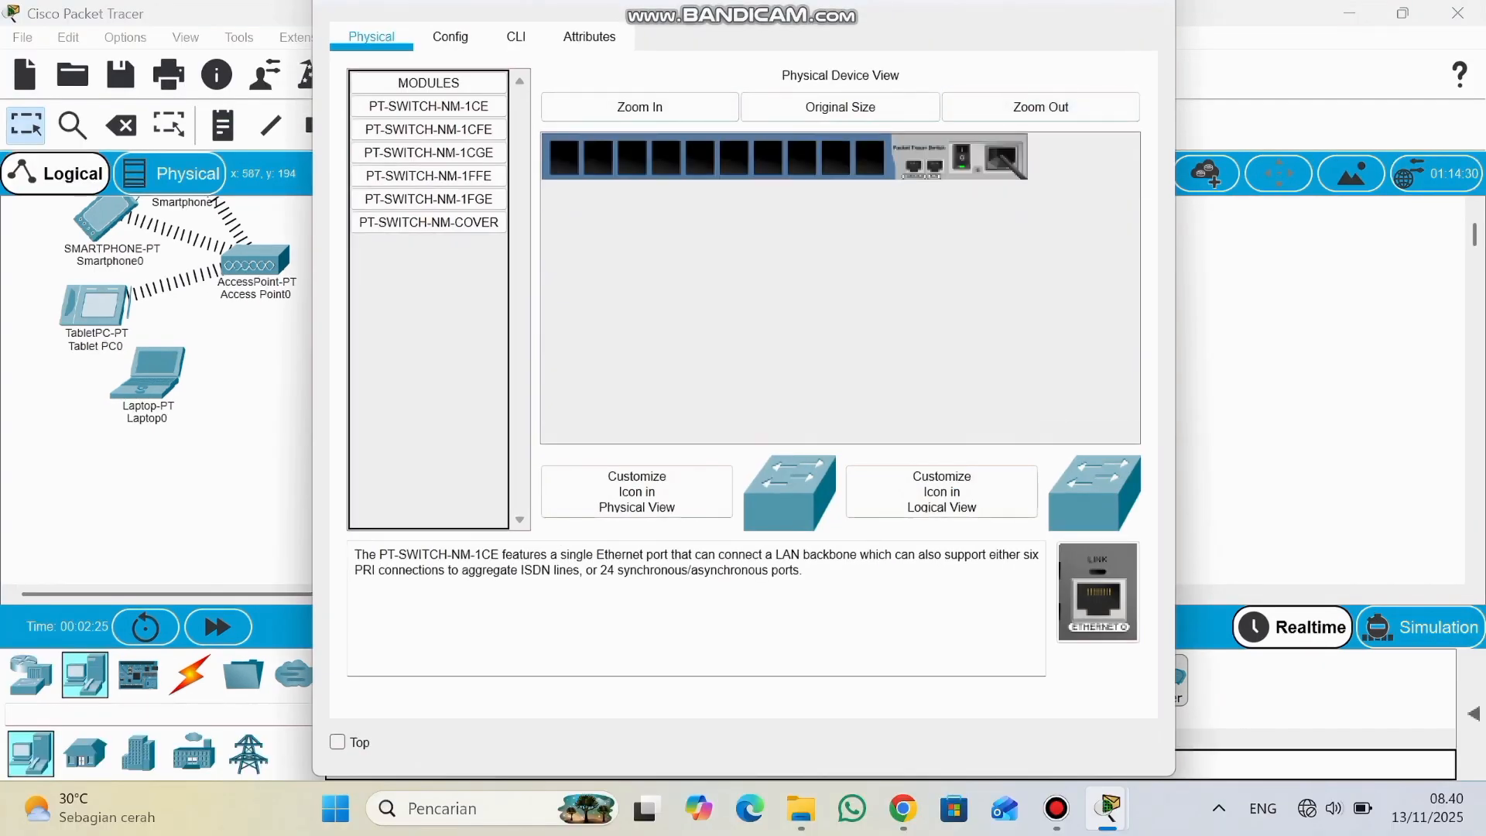
pyautogui.click(962, 158)
# Fill all ten slots of Switch1 with PT-SWITCH-NM-1CFE modules, power it back on and close its window.
pyautogui.moveTo(429, 129); pyautogui.dragTo(869, 157)
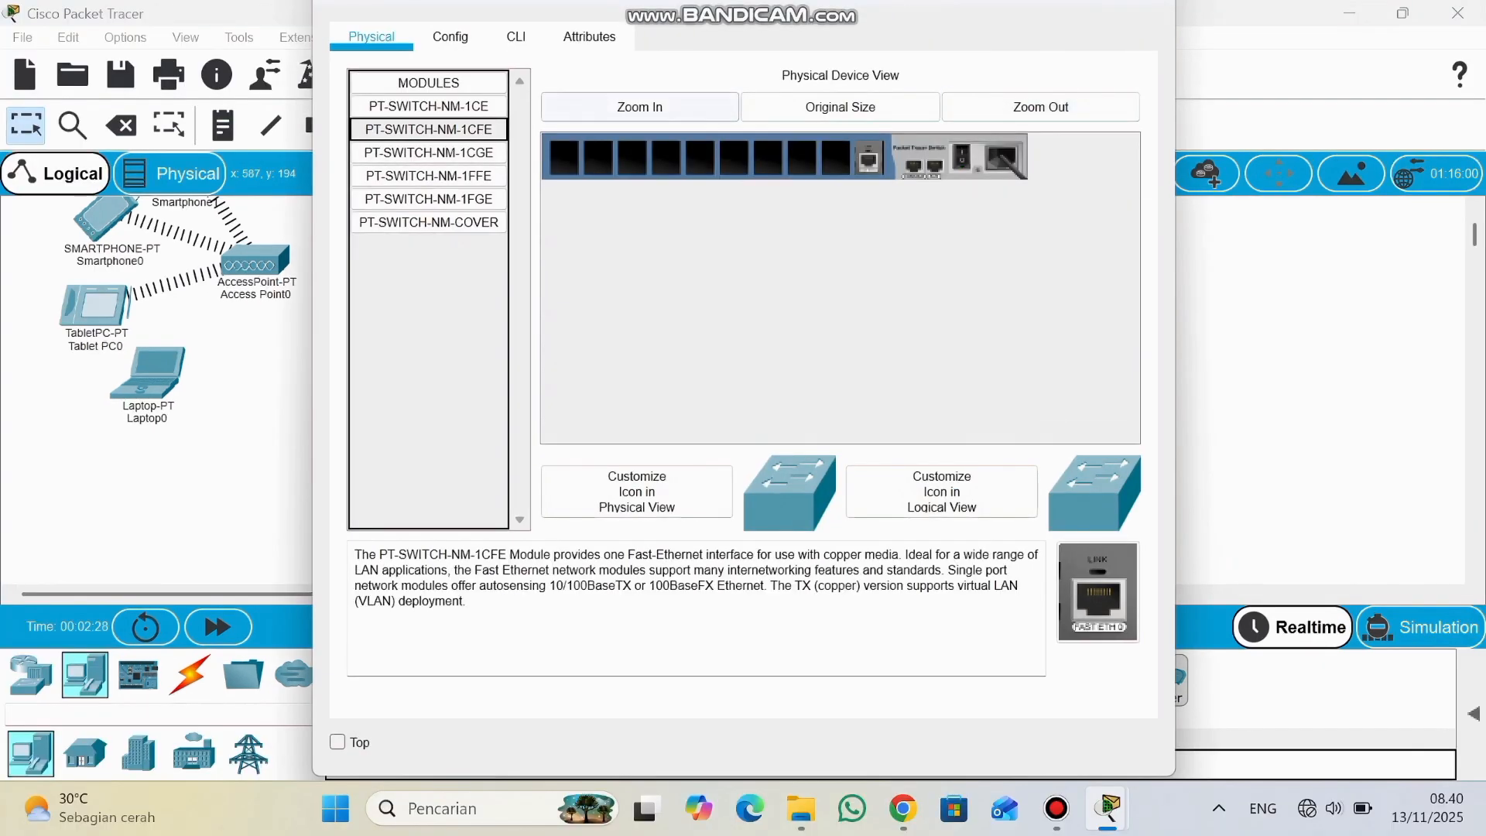
pyautogui.moveTo(429, 129); pyautogui.dragTo(768, 158)
pyautogui.moveTo(429, 129); pyautogui.dragTo(735, 158)
pyautogui.moveTo(429, 129); pyautogui.dragTo(633, 158)
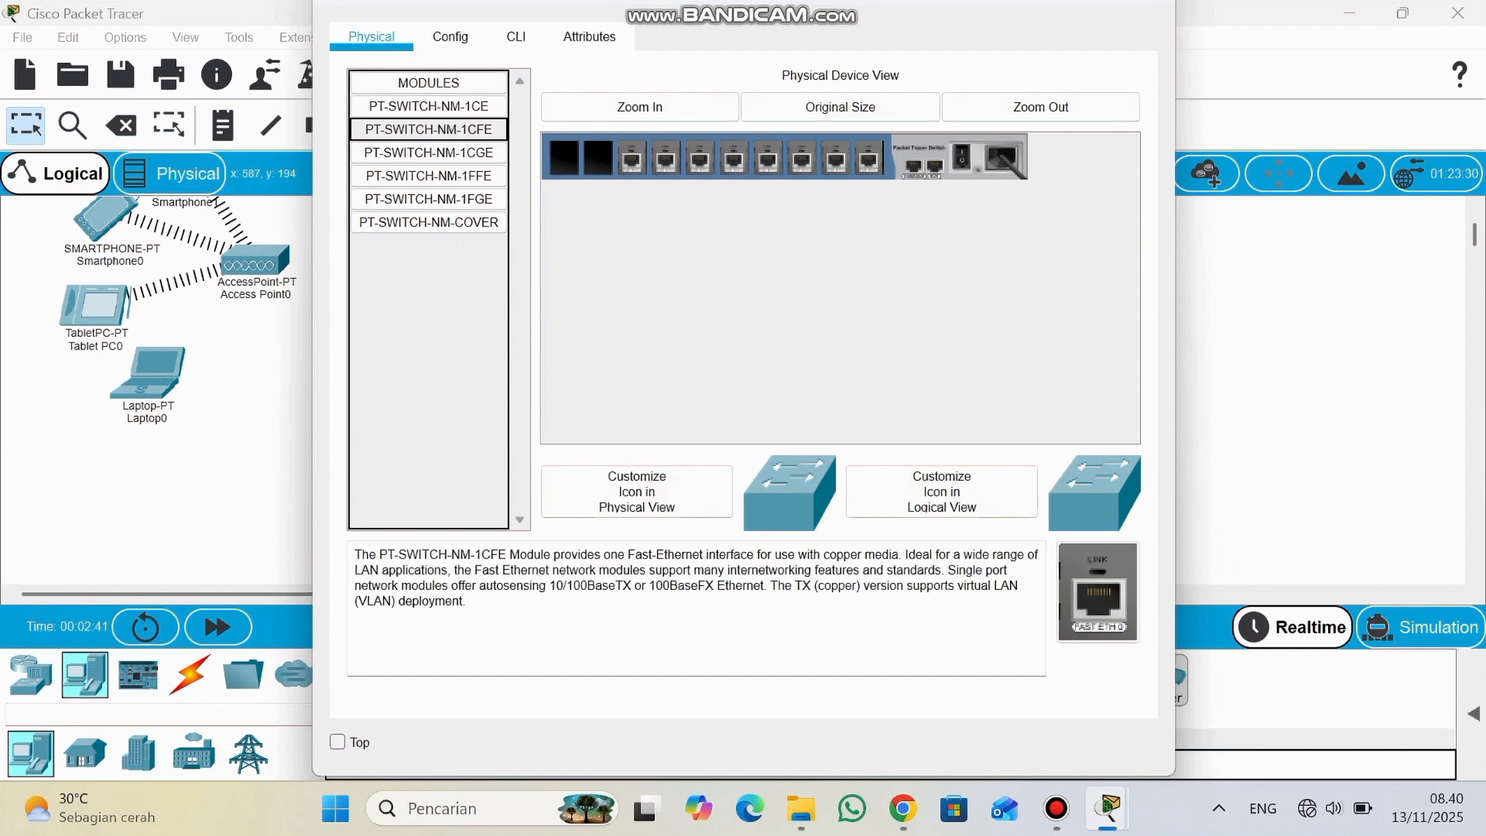
pyautogui.moveTo(429, 129); pyautogui.dragTo(598, 158)
pyautogui.moveTo(429, 130); pyautogui.dragTo(564, 158)
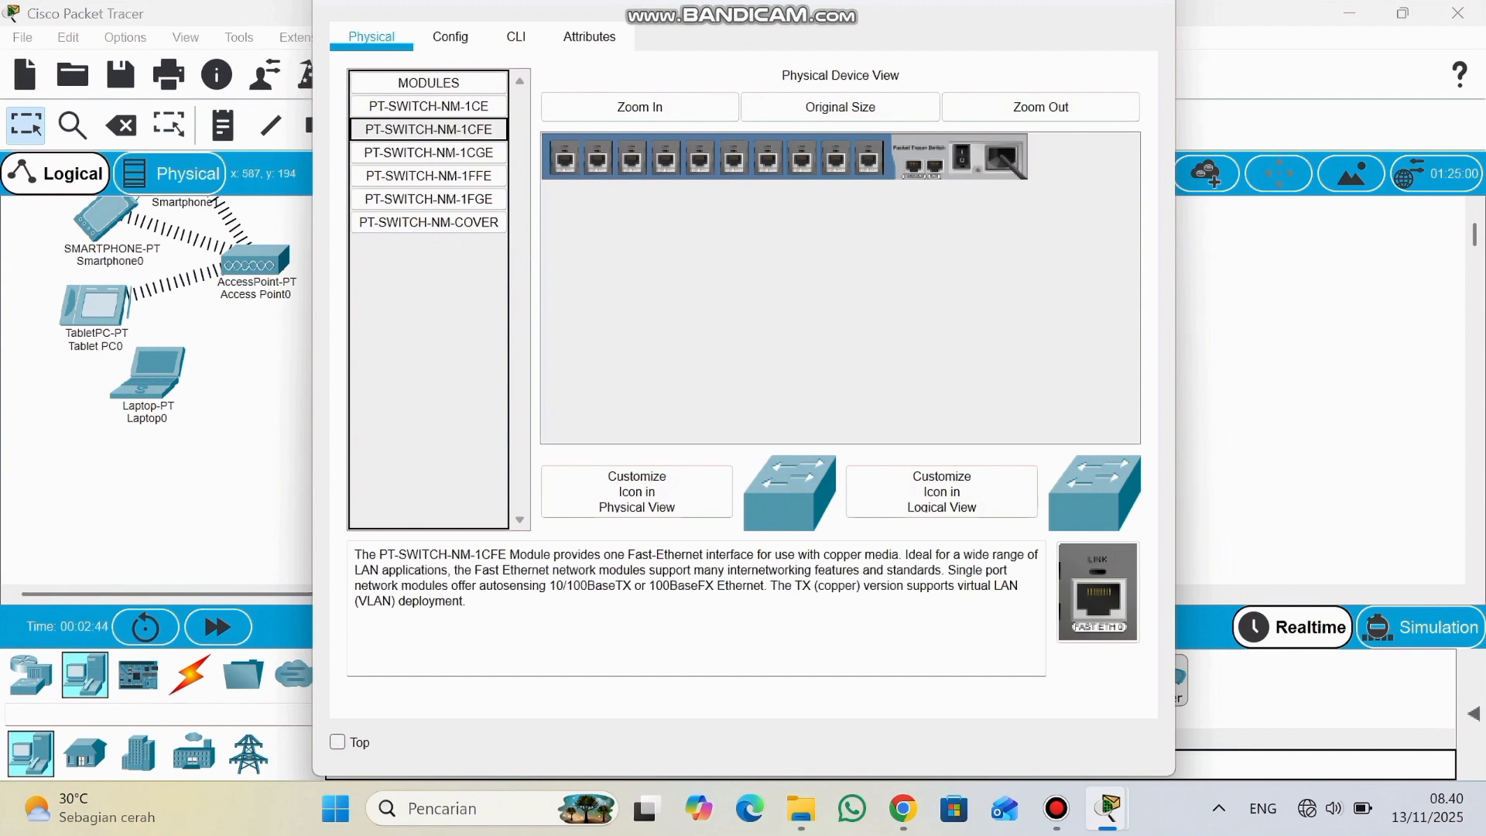
pyautogui.click(961, 157)
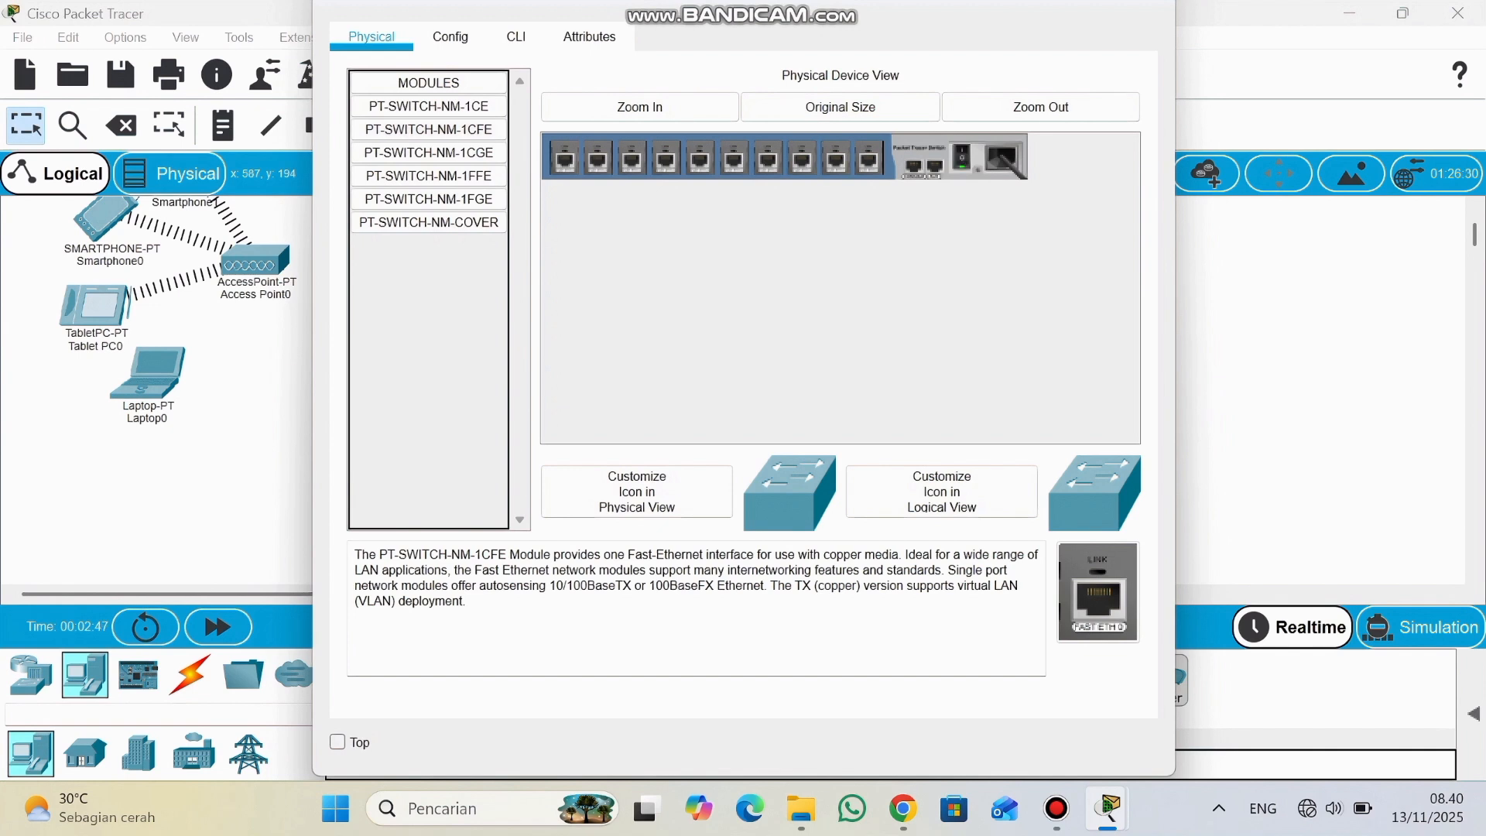
pyautogui.hotkey('alt', 'F4')
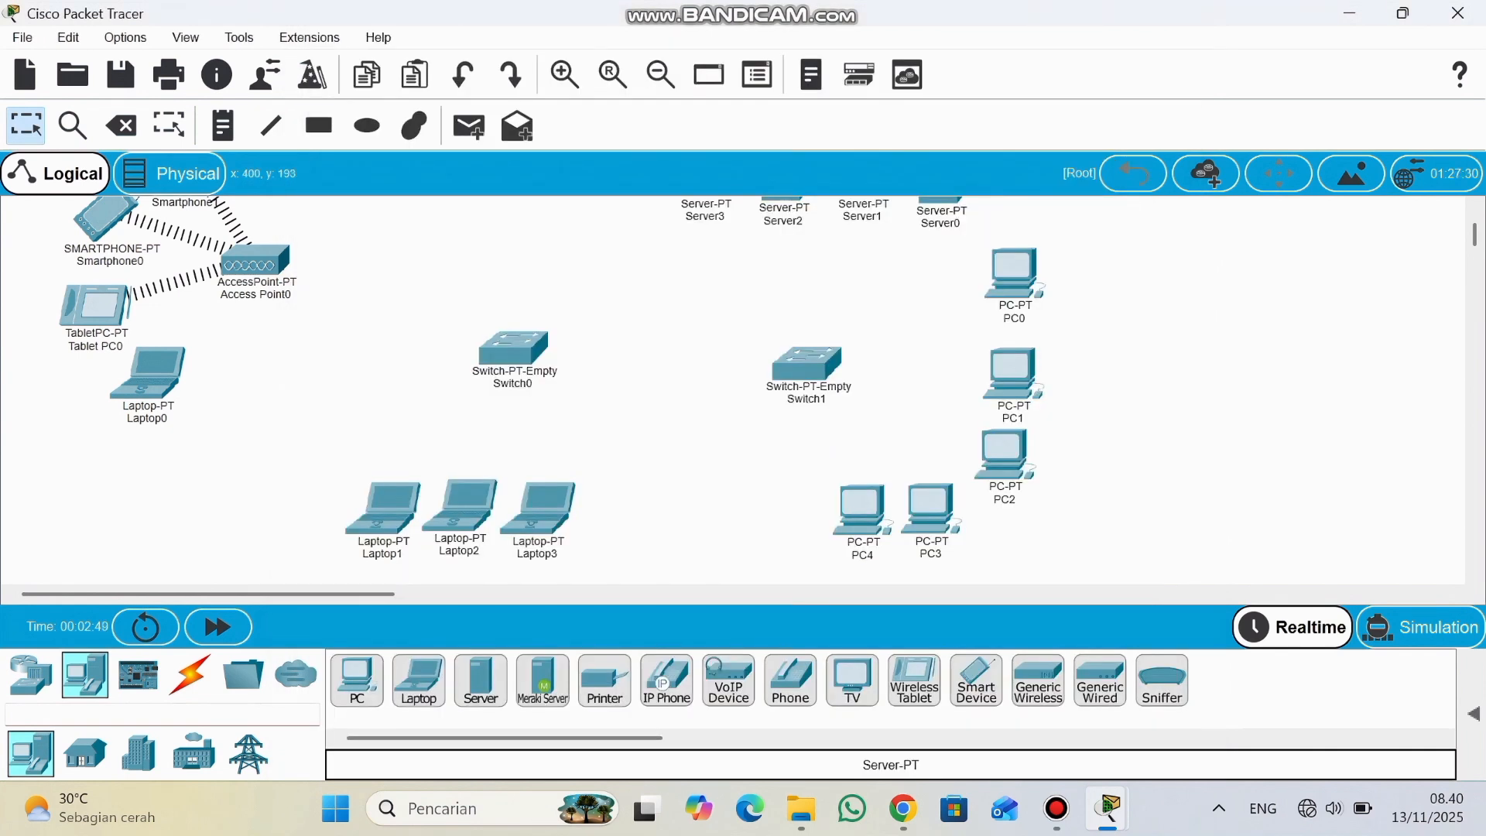
# Connect Switch0 to Access Point0 with a copper straight-through cable.
pyautogui.click(190, 675)
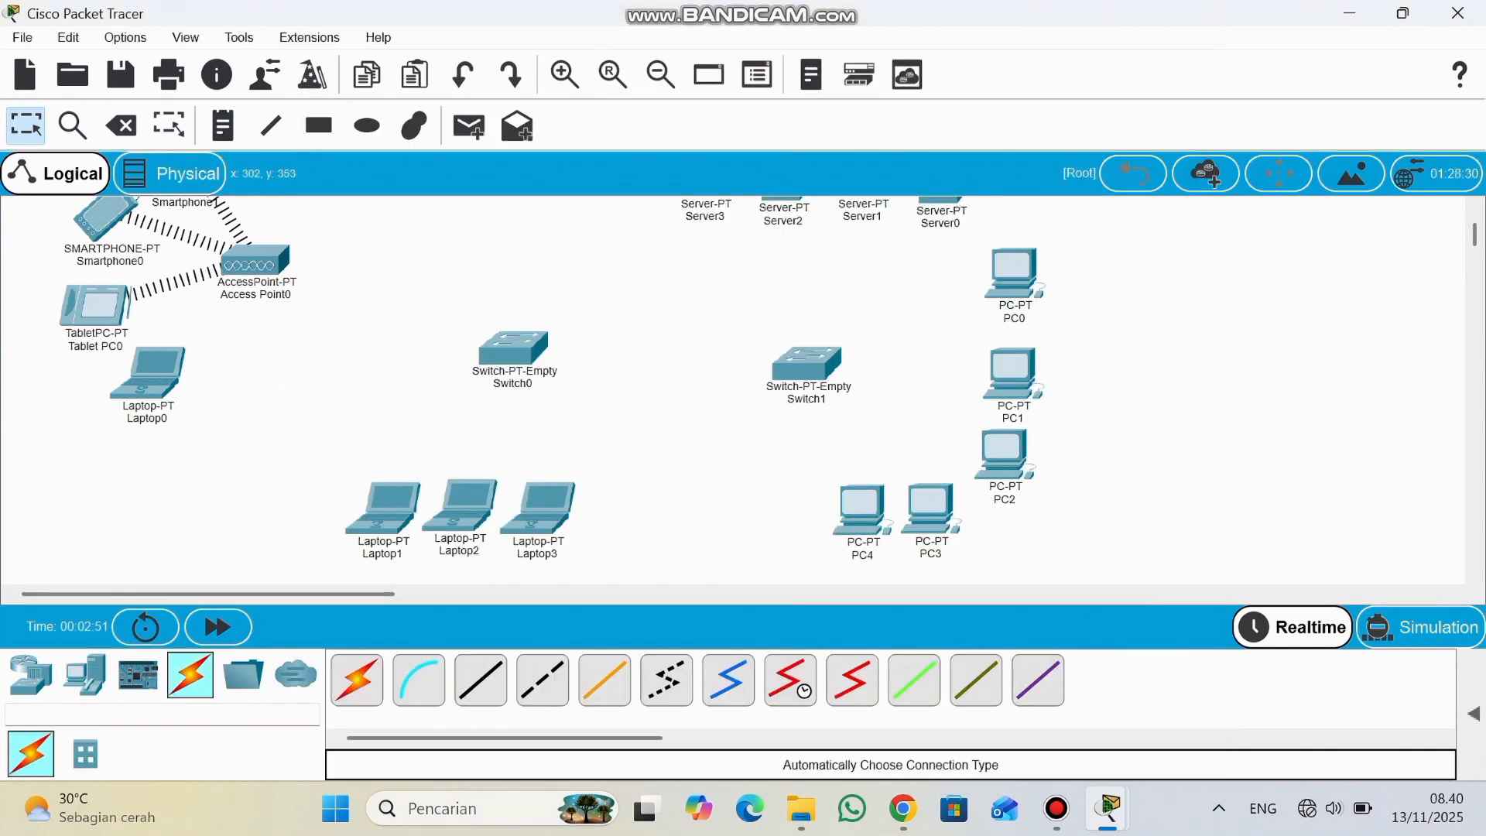
pyautogui.click(481, 680)
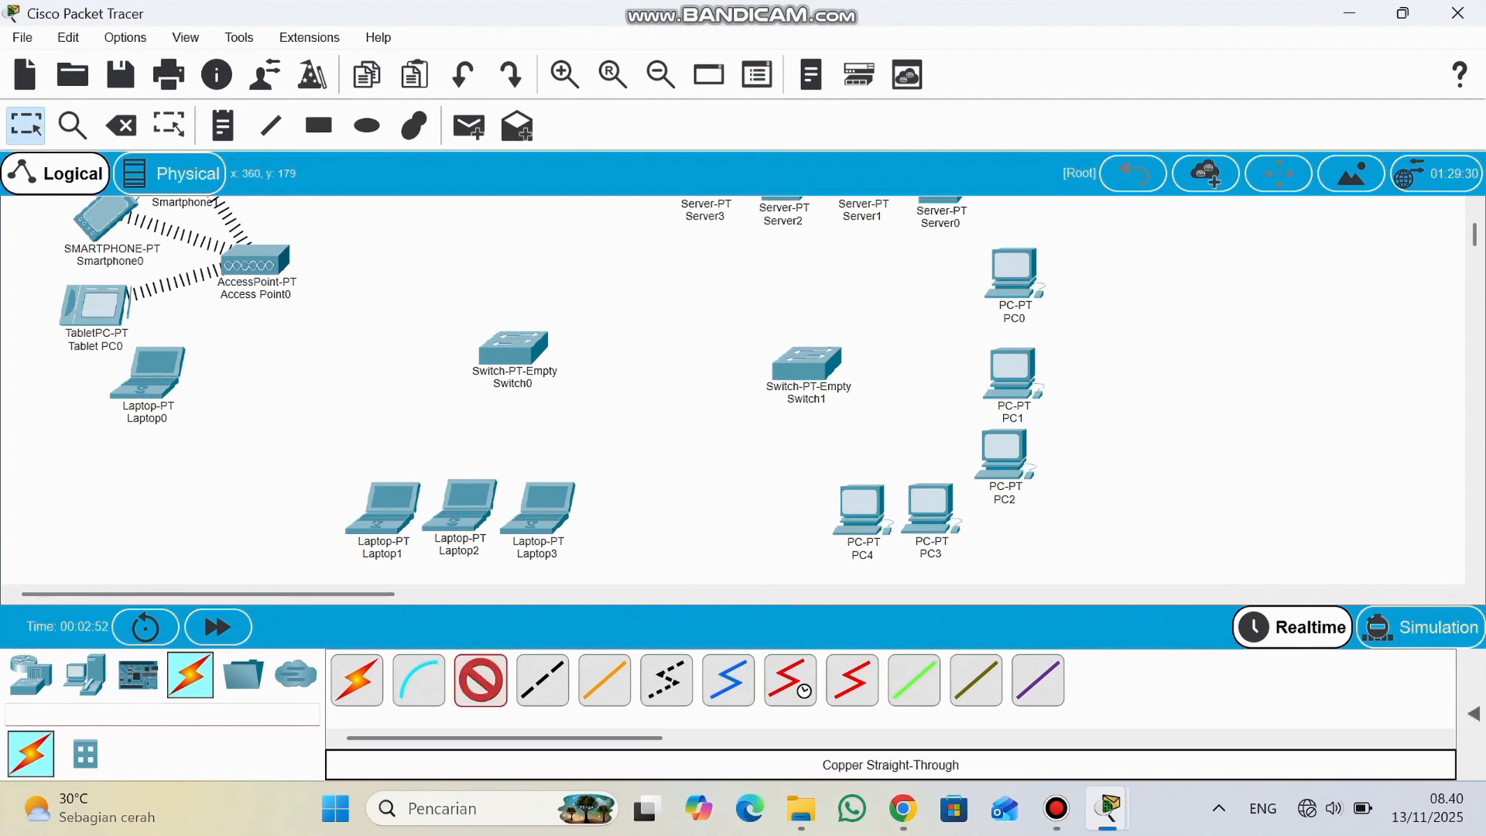
pyautogui.click(505, 341)
pyautogui.click(586, 377)
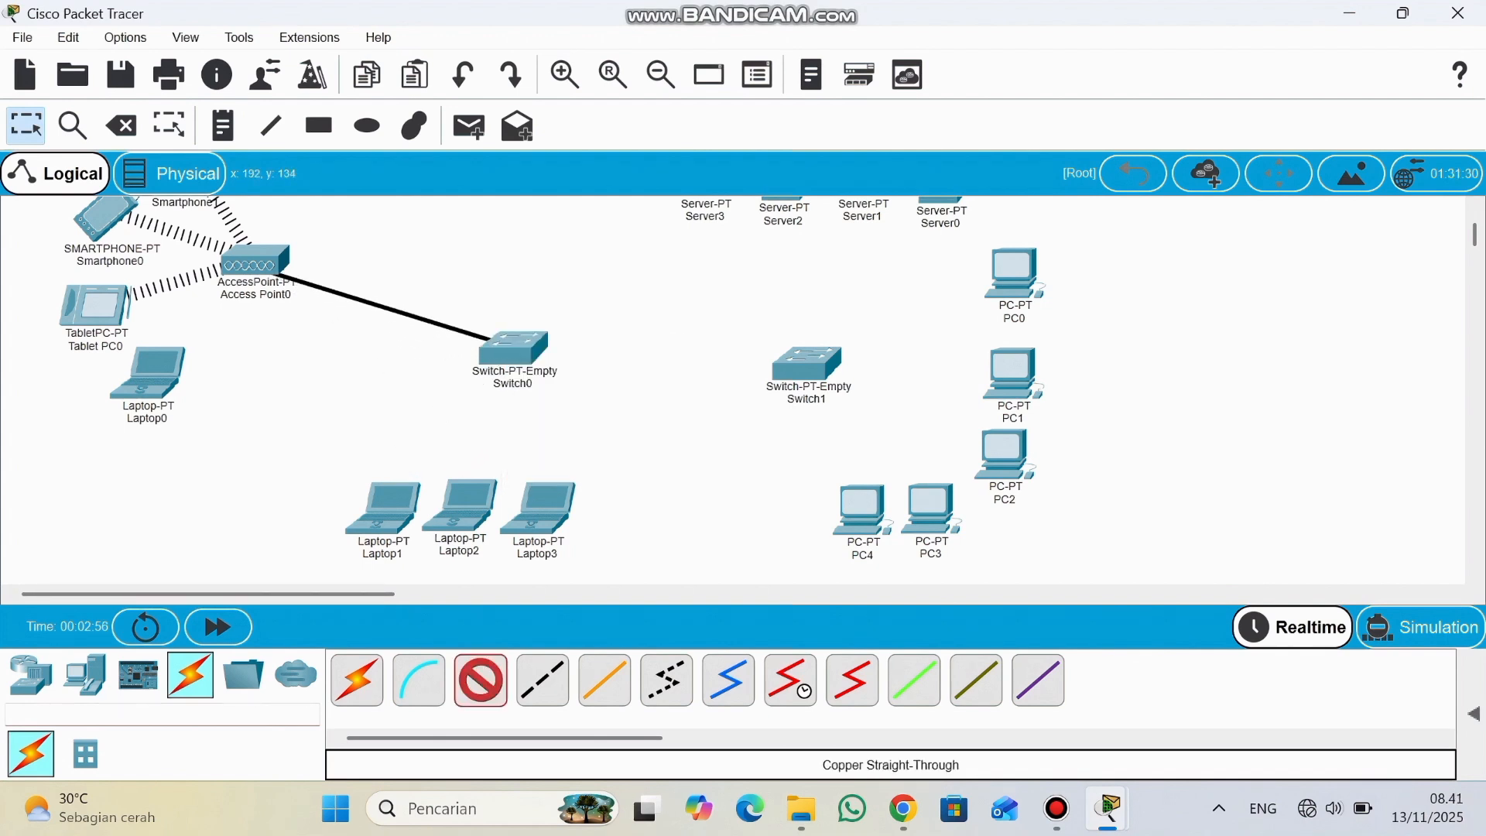
pyautogui.click(288, 265)
pyautogui.click(326, 284)
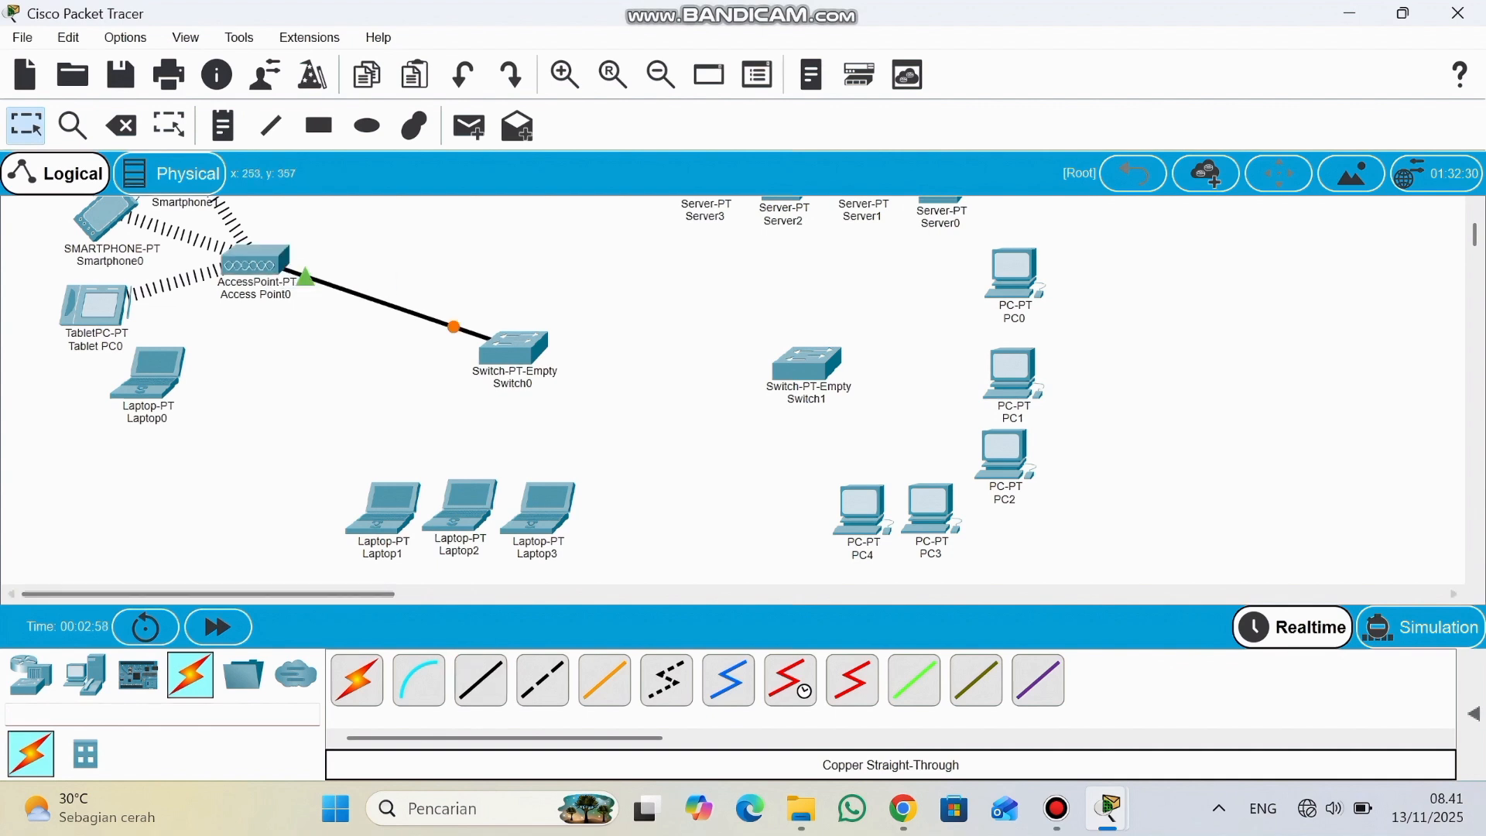
# Connect Switch0 to Laptop1 with a copper straight-through cable.
pyautogui.click(481, 679)
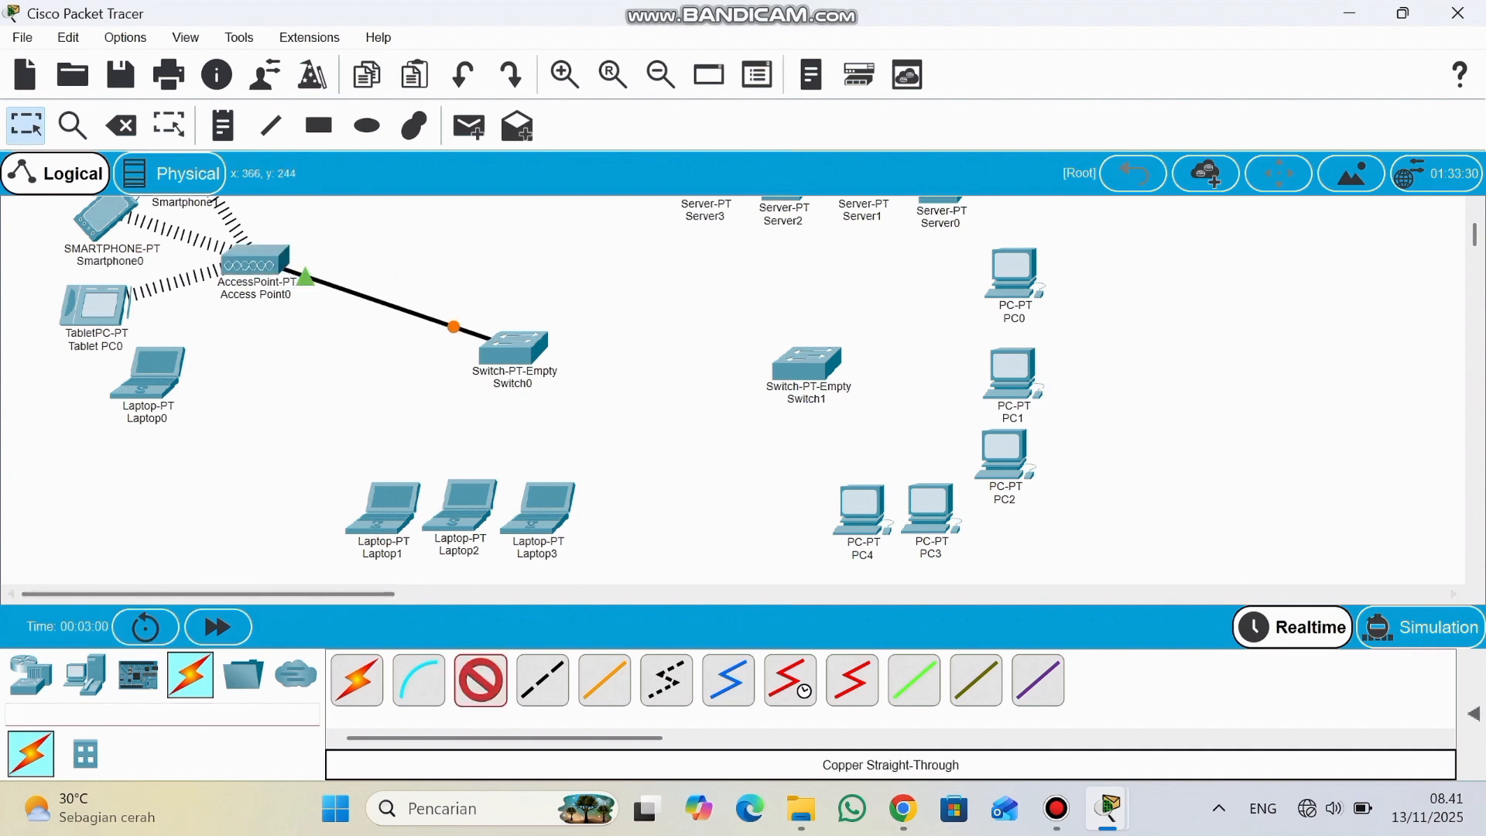
pyautogui.click(488, 344)
pyautogui.click(591, 381)
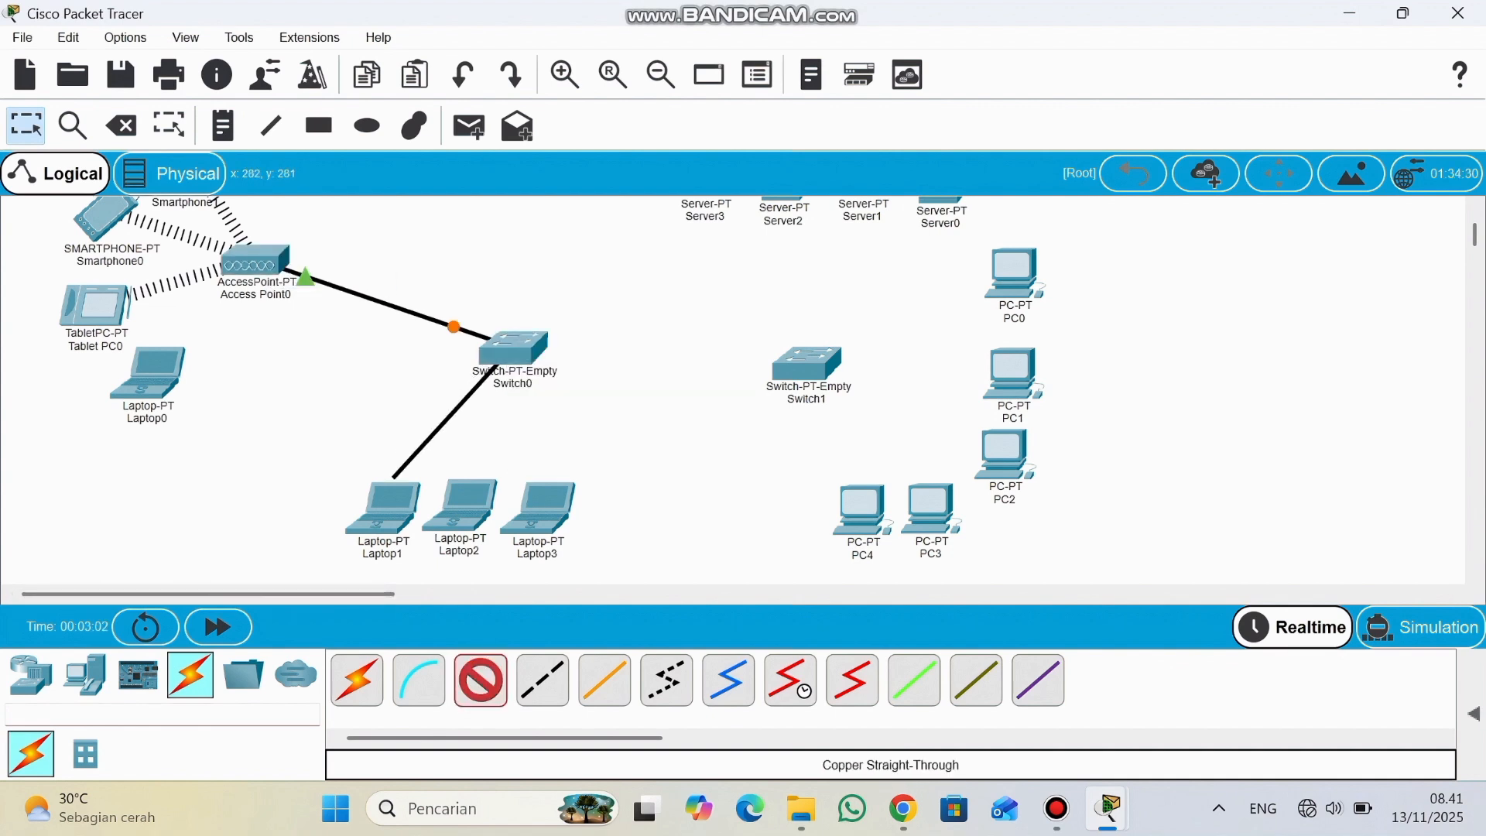
pyautogui.click(398, 498)
pyautogui.click(446, 586)
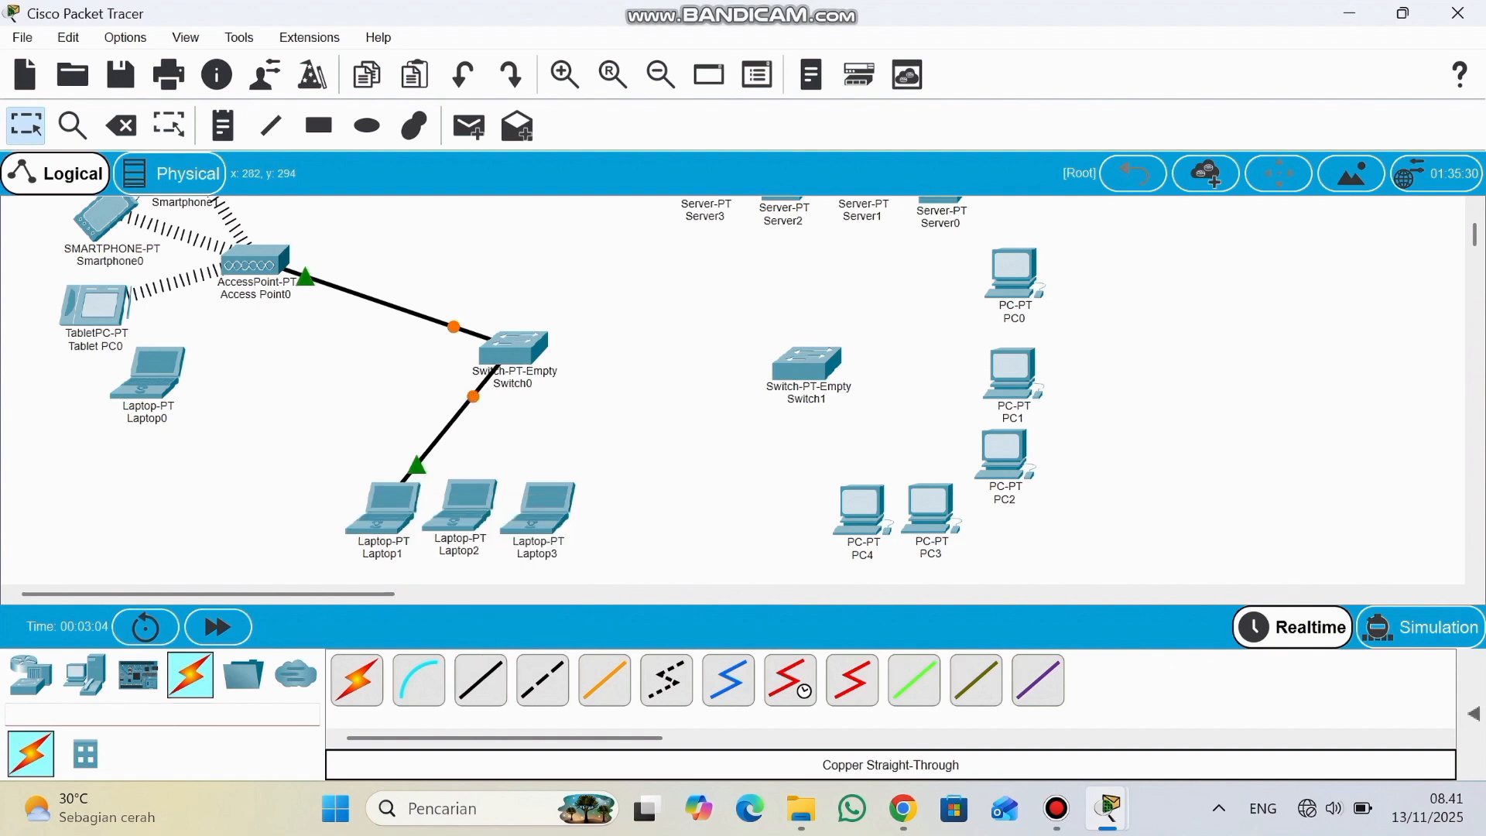
# Connect FastEthernet2/1 of Switch0 to Laptop2 with a copper straight-through cable.
pyautogui.click(481, 679)
pyautogui.click(513, 352)
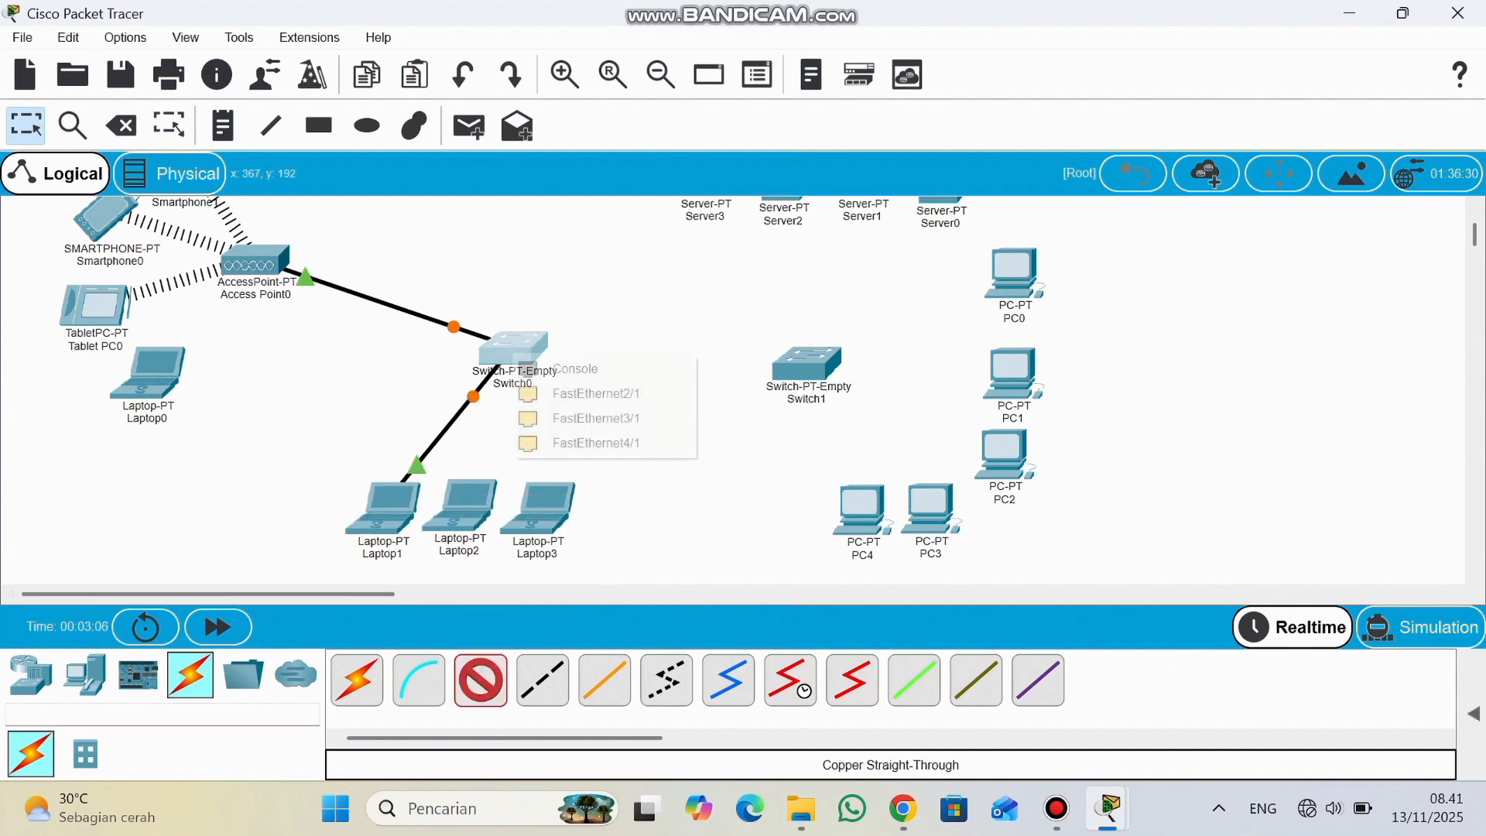
pyautogui.click(590, 393)
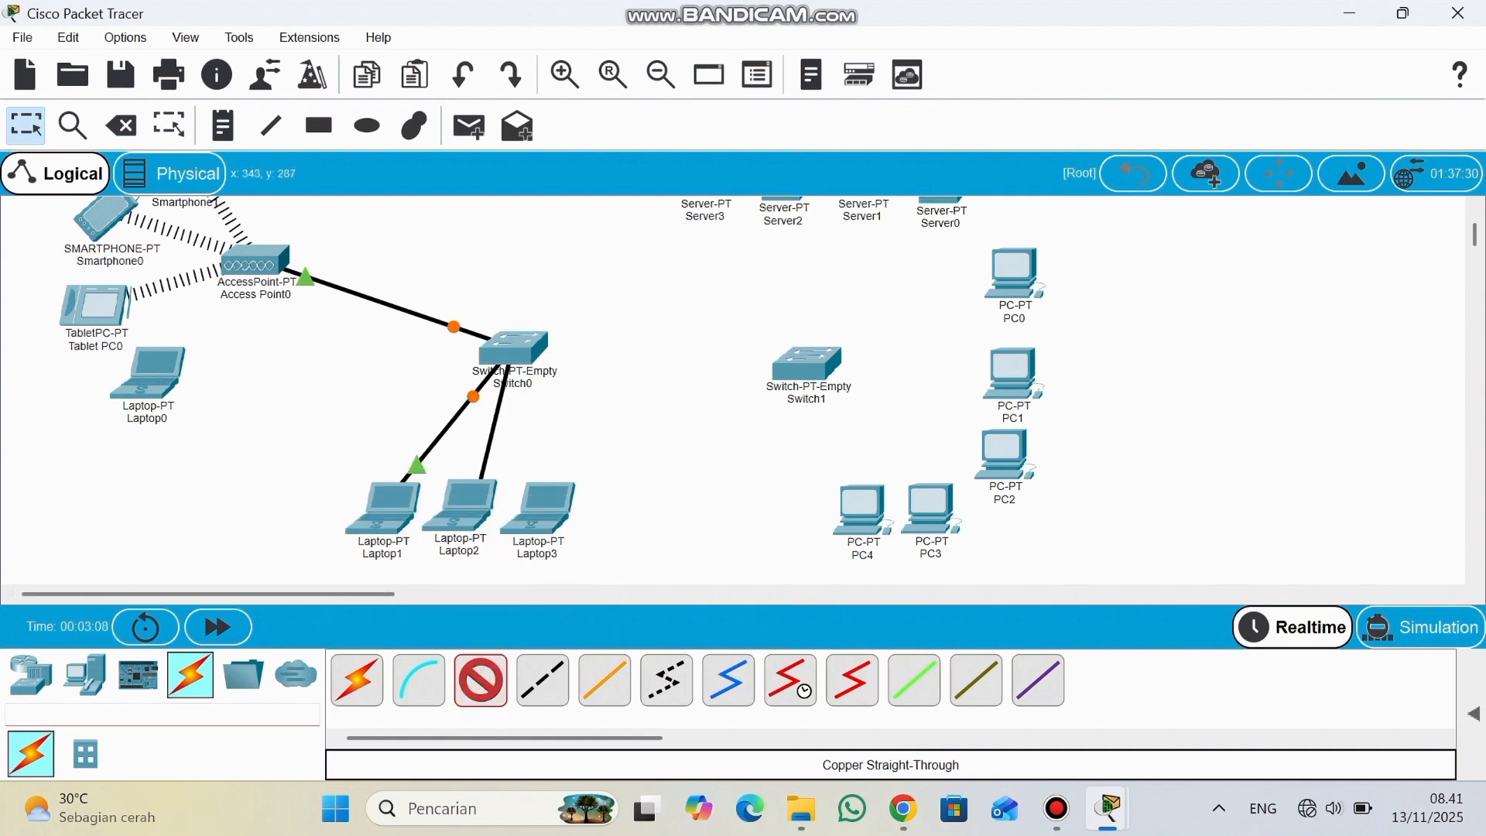
pyautogui.click(472, 492)
pyautogui.click(545, 581)
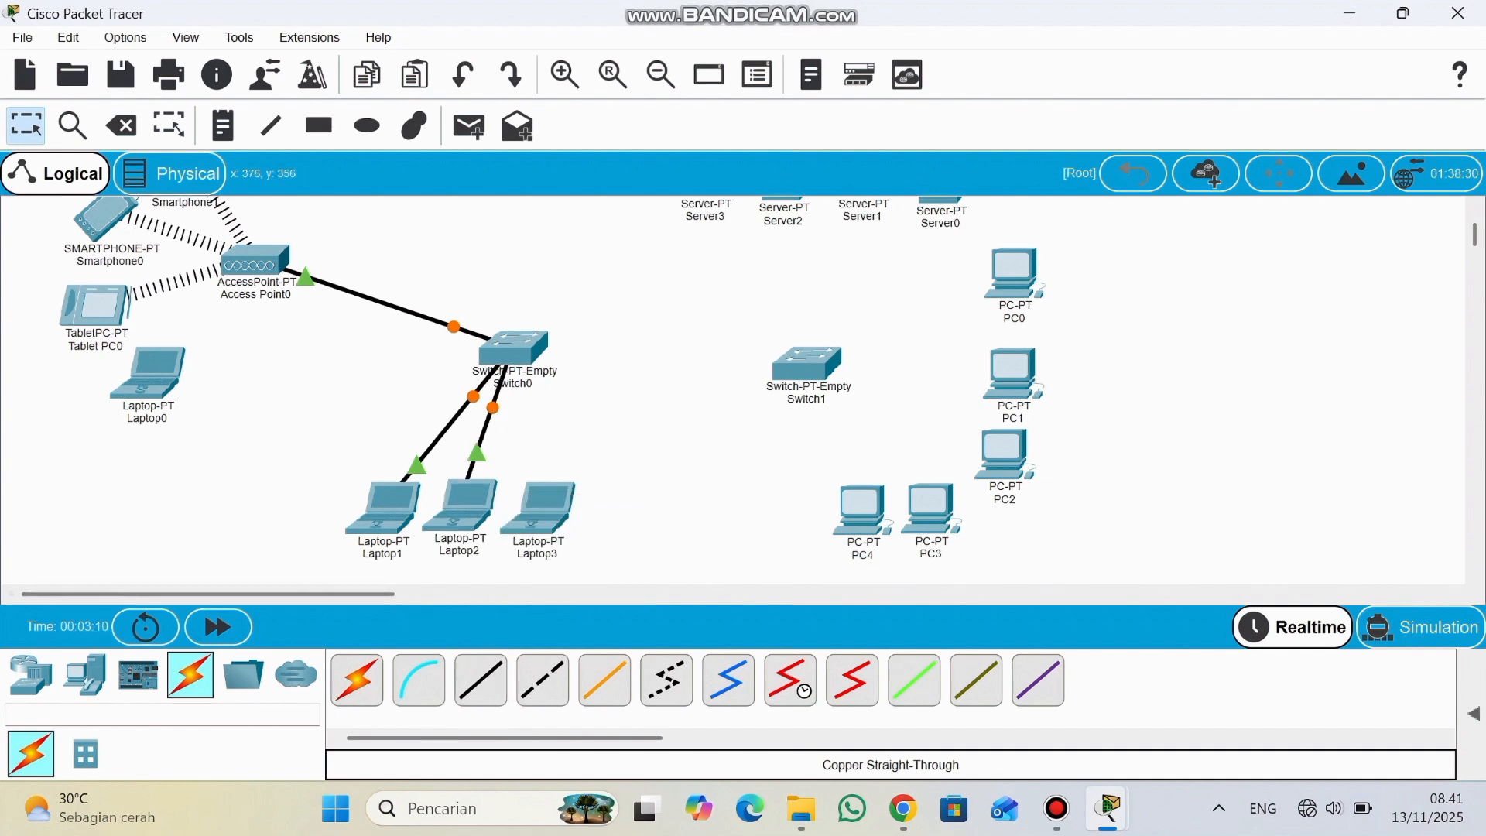
# Connect FastEthernet3/1 of Switch0 to FastEthernet0 of Laptop3 with a copper straight-through cable.
pyautogui.click(481, 680)
pyautogui.click(513, 353)
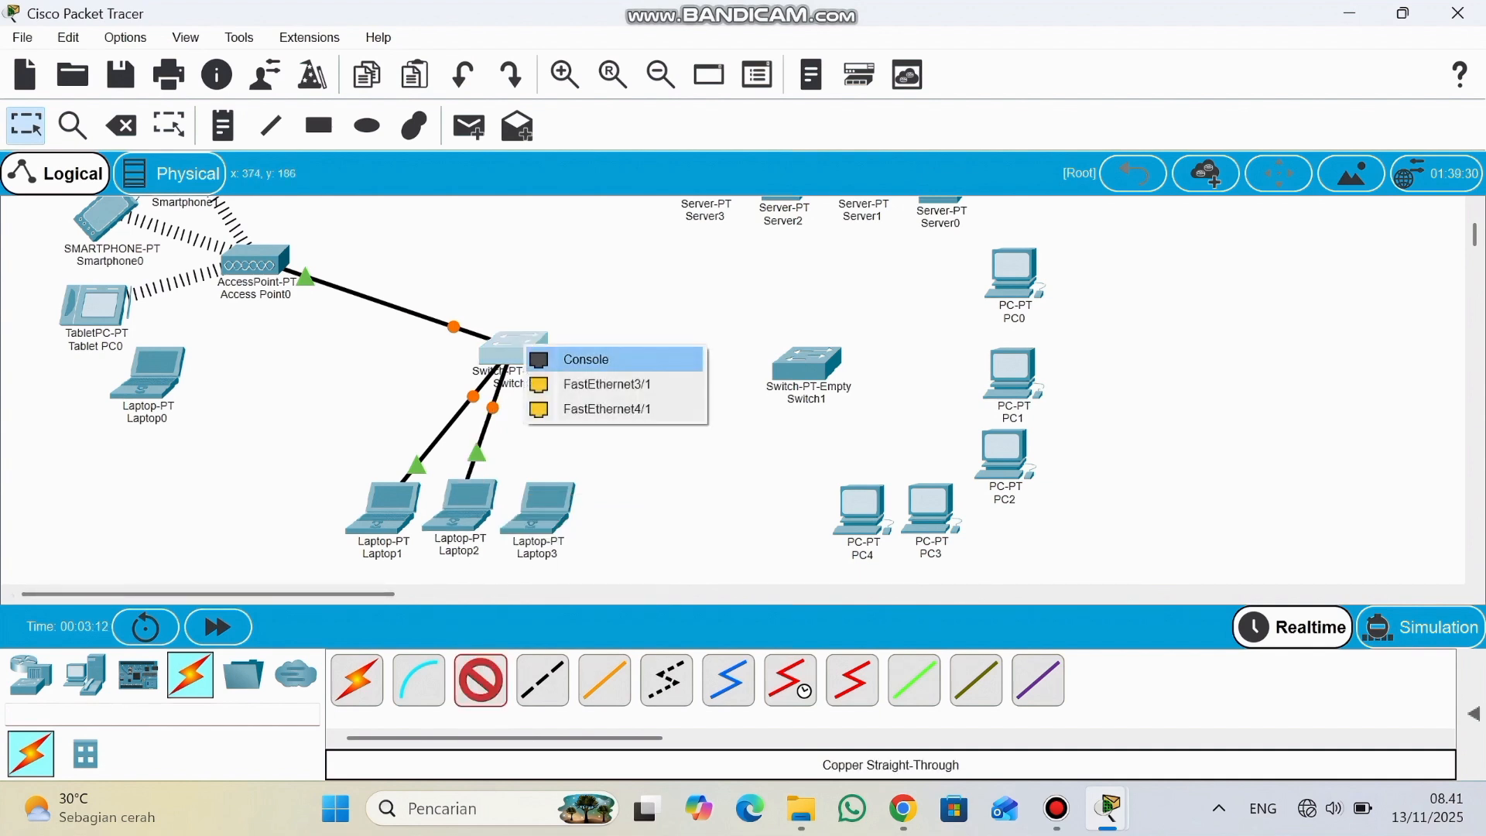
pyautogui.click(612, 384)
pyautogui.click(540, 502)
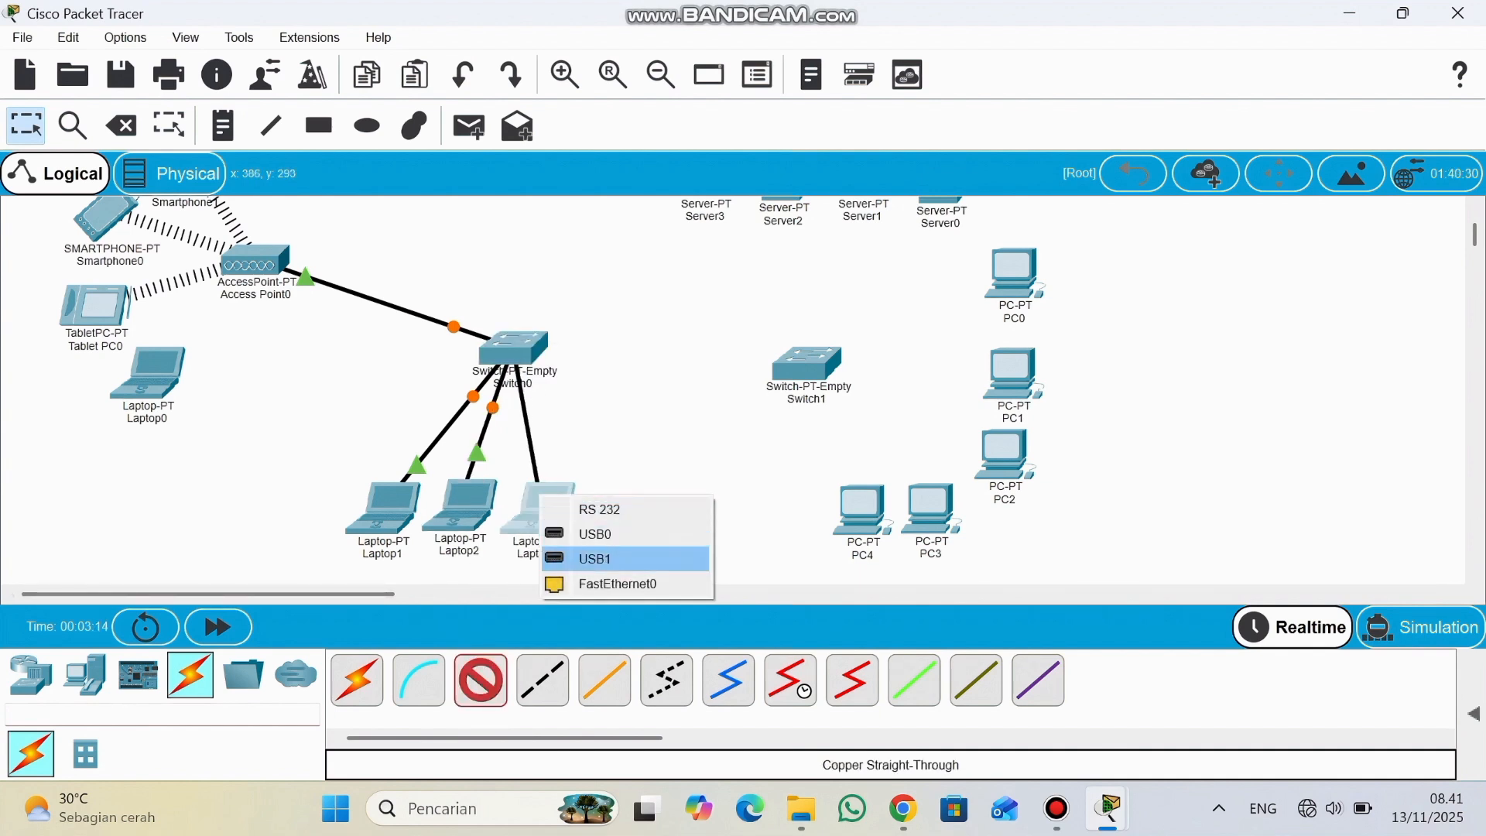
pyautogui.click(611, 583)
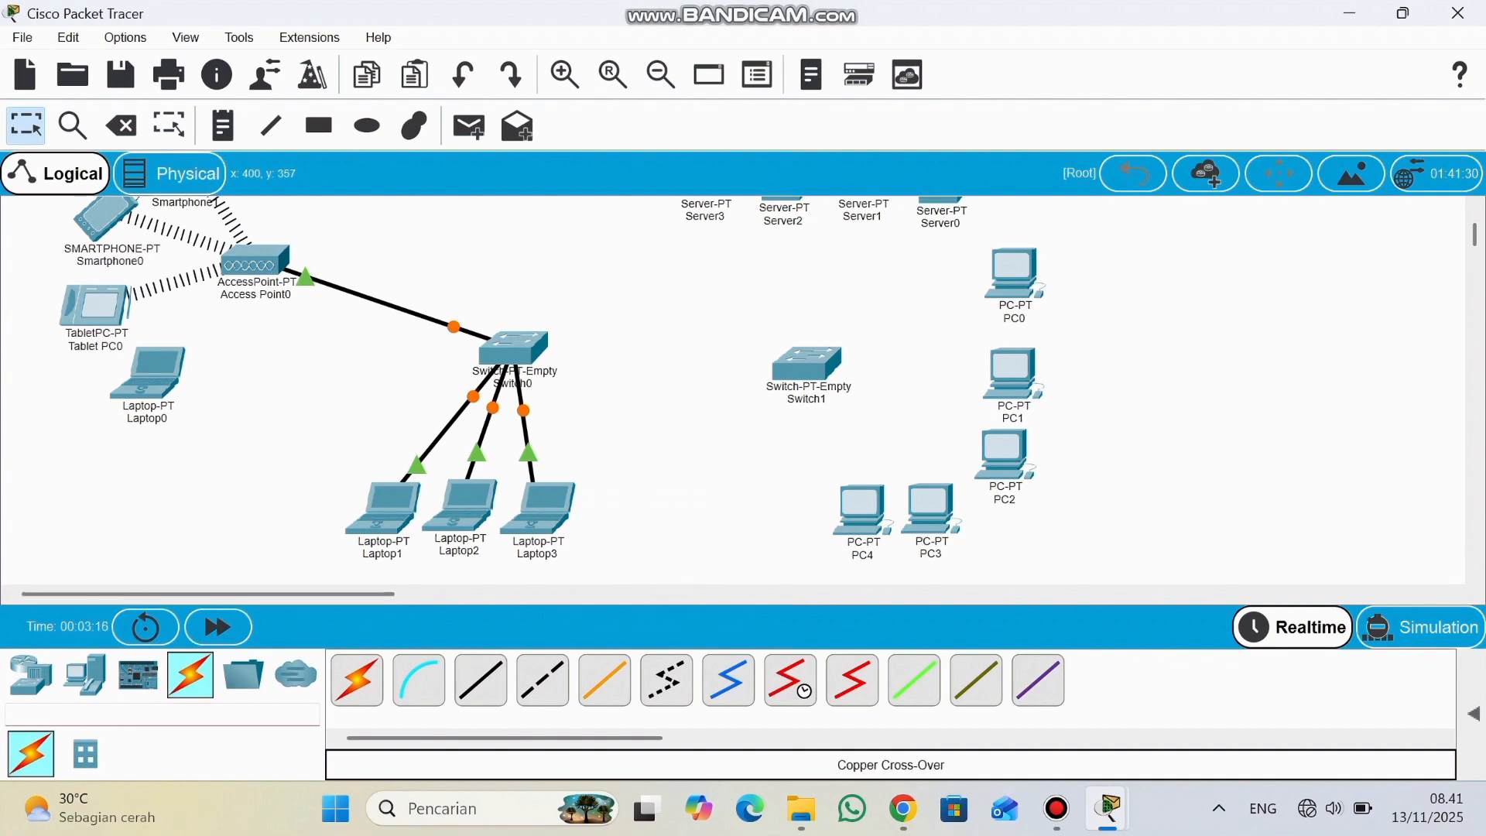
# Connect FastEthernet4/1 of Switch0 to FastEthernet0/1 of Switch1 with a copper cross-over cable.
pyautogui.click(543, 680)
pyautogui.click(513, 348)
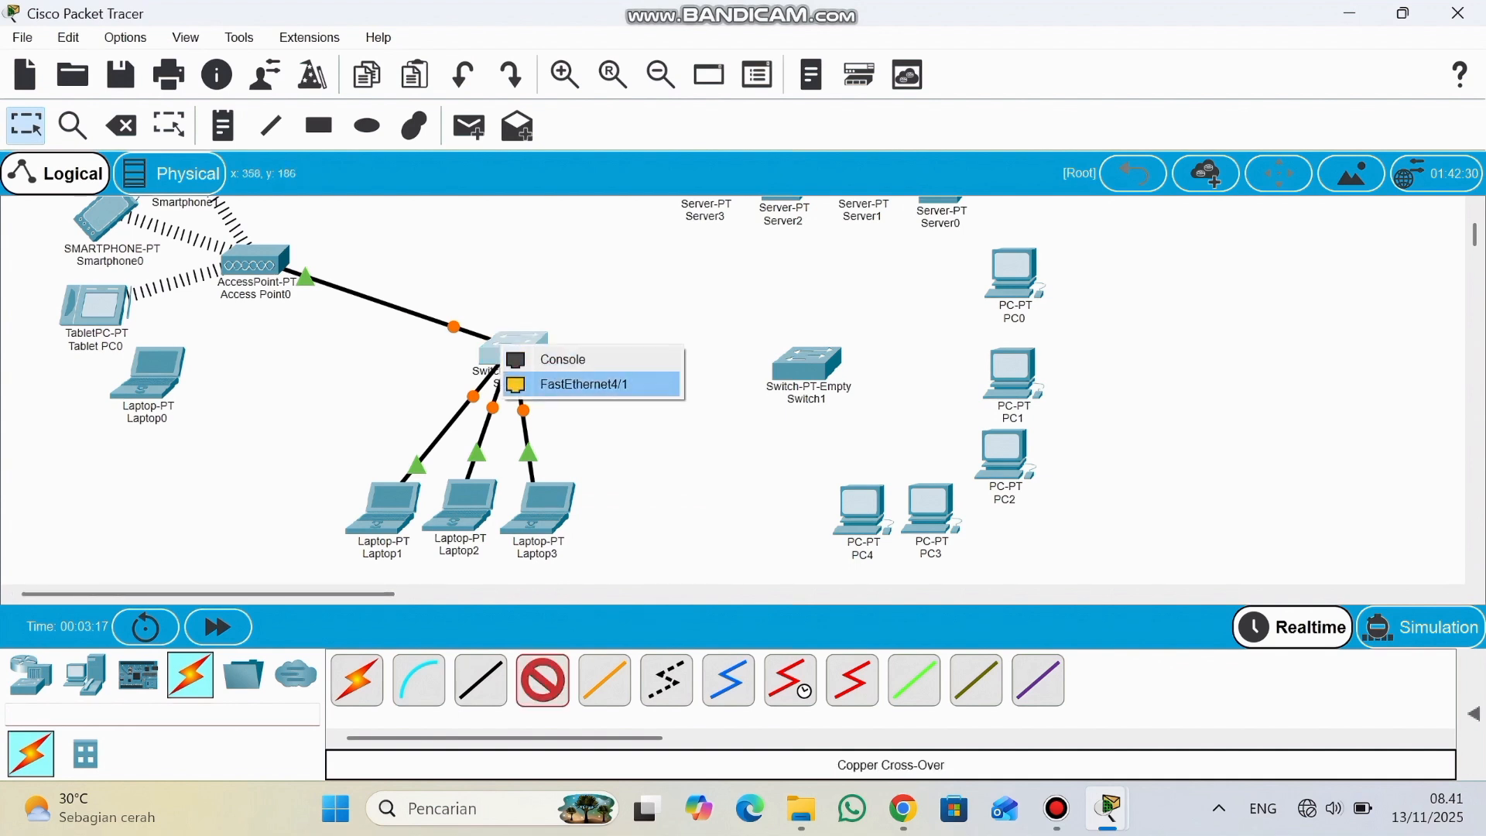
pyautogui.click(588, 384)
pyautogui.click(807, 359)
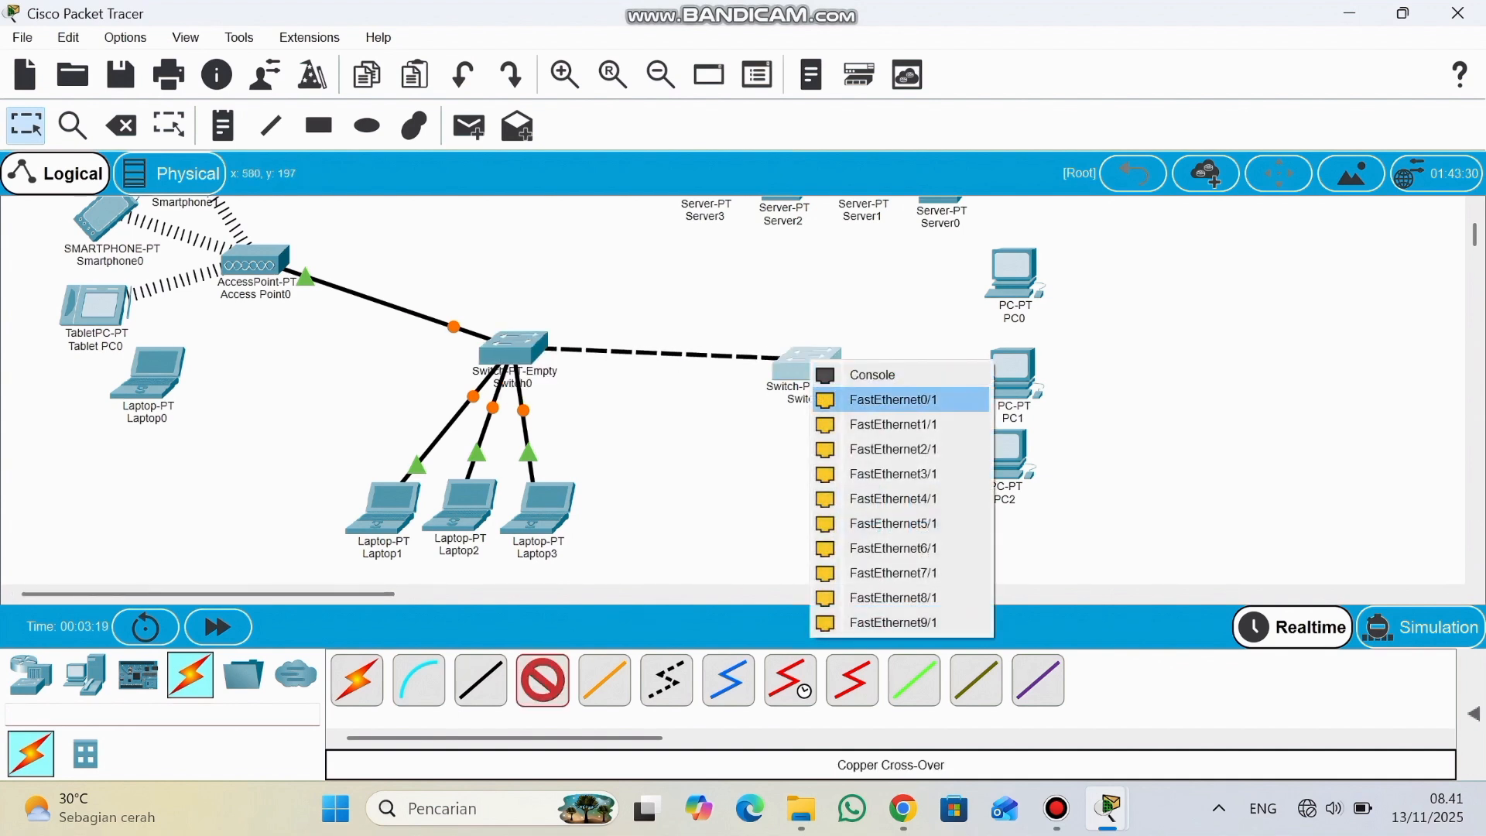
pyautogui.click(894, 400)
# Connect Server3 to a free FastEthernet port of Switch1 with a copper straight-through cable.
pyautogui.scroll(3, 895, 400)
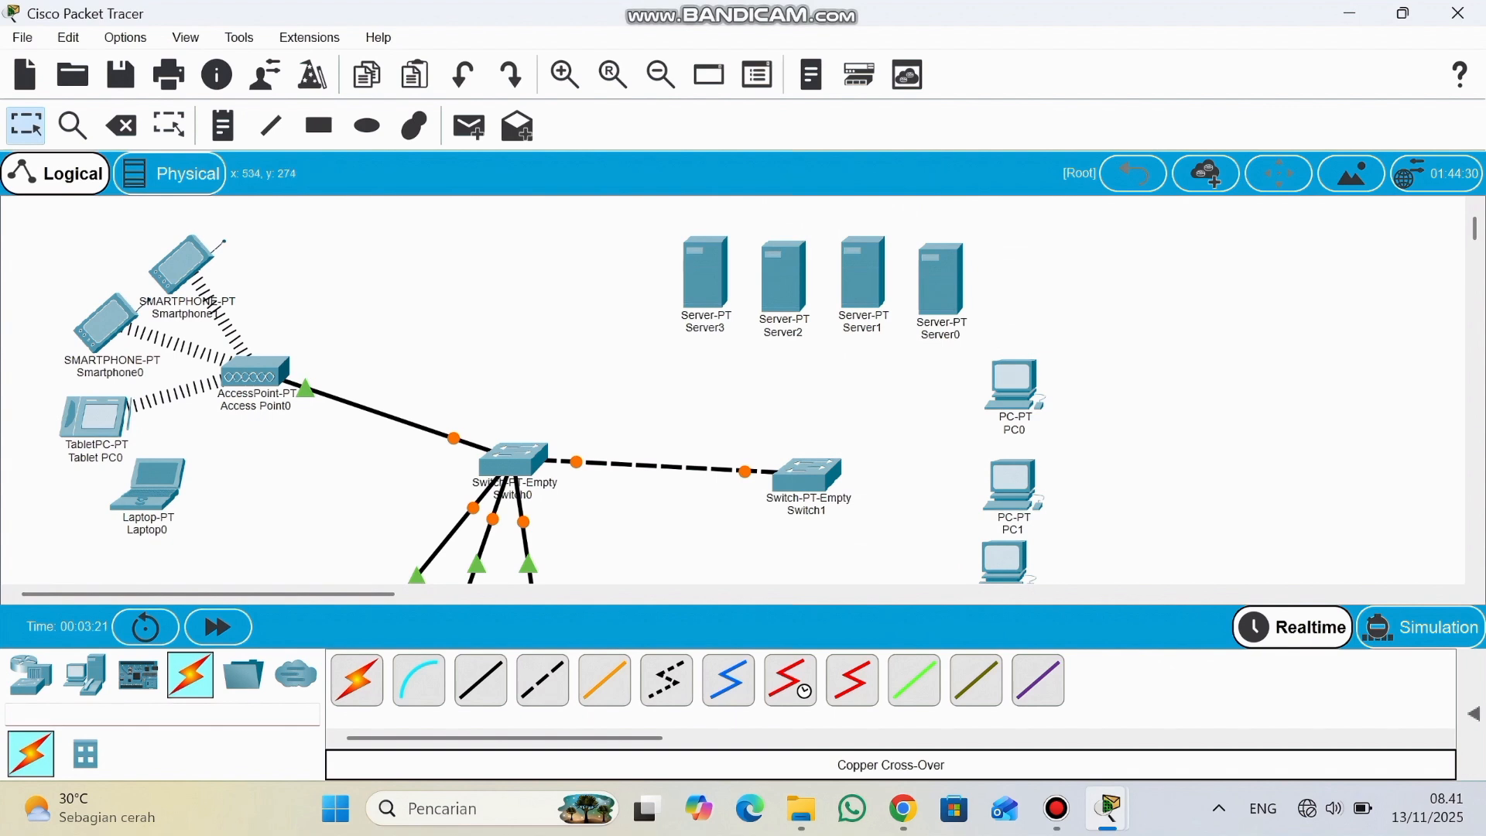
pyautogui.click(481, 679)
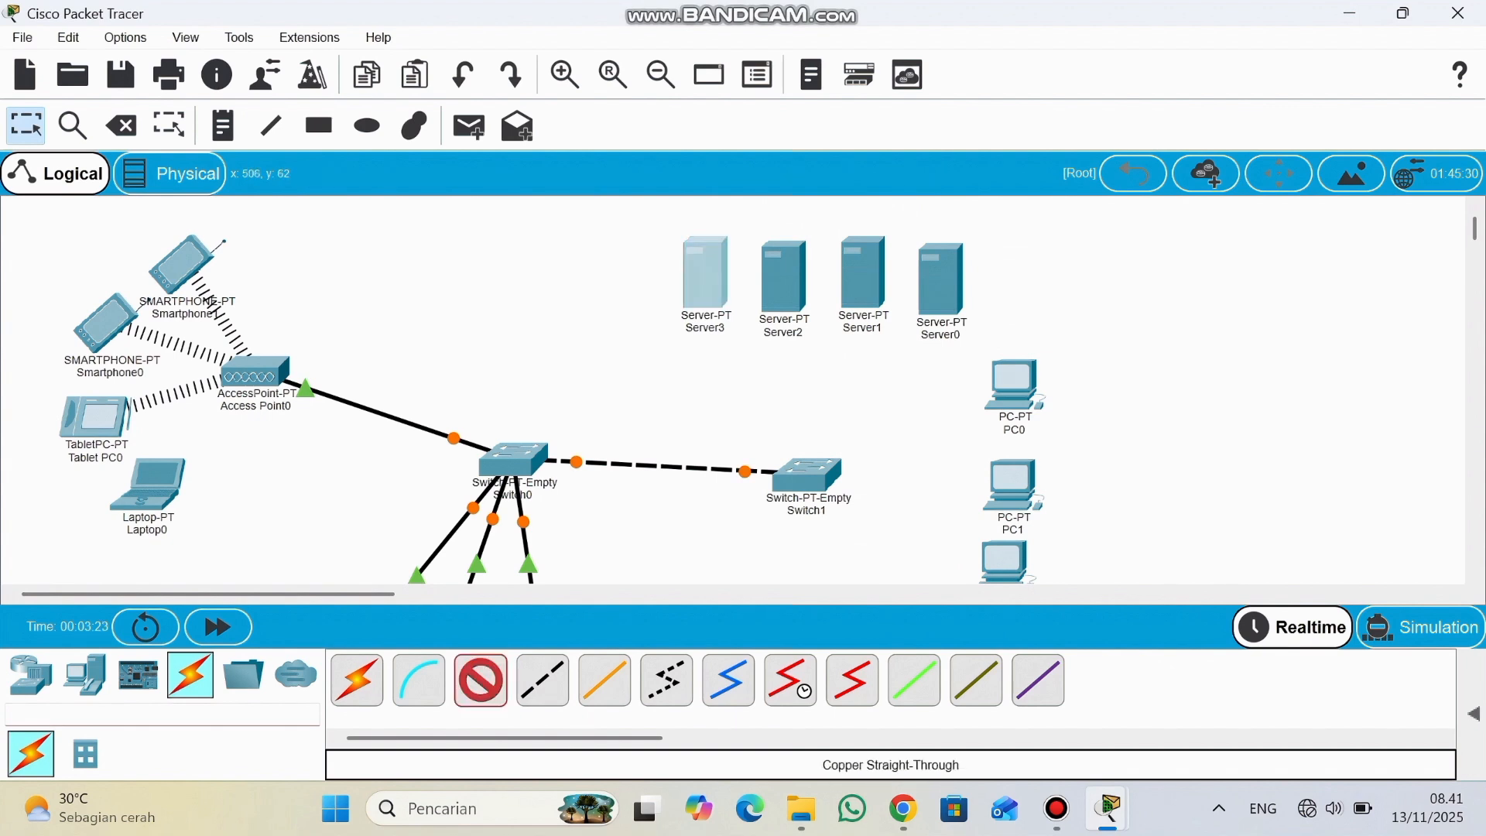
pyautogui.click(706, 283)
pyautogui.click(747, 301)
pyautogui.click(805, 471)
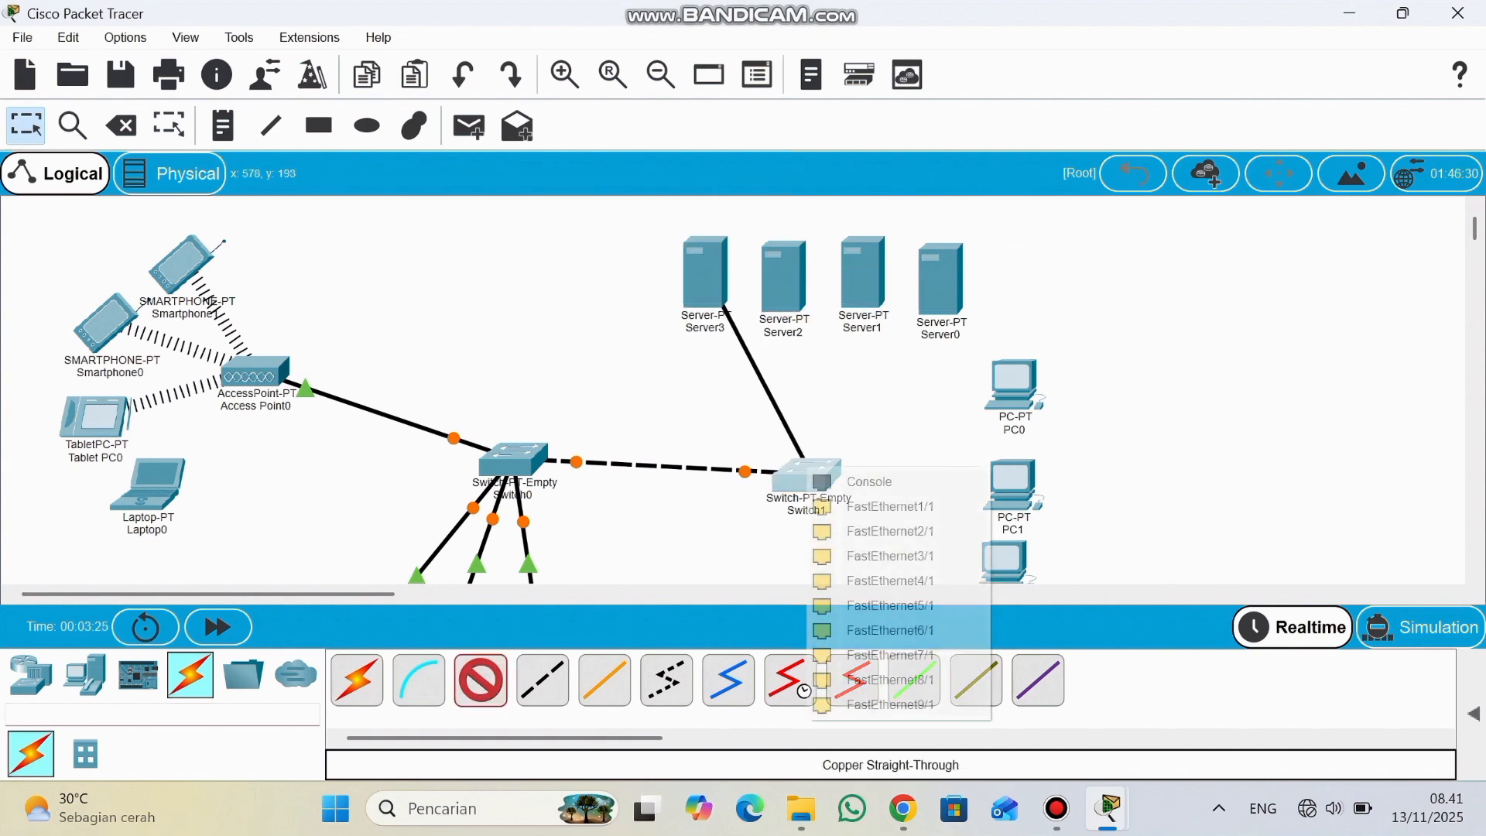
pyautogui.click(883, 528)
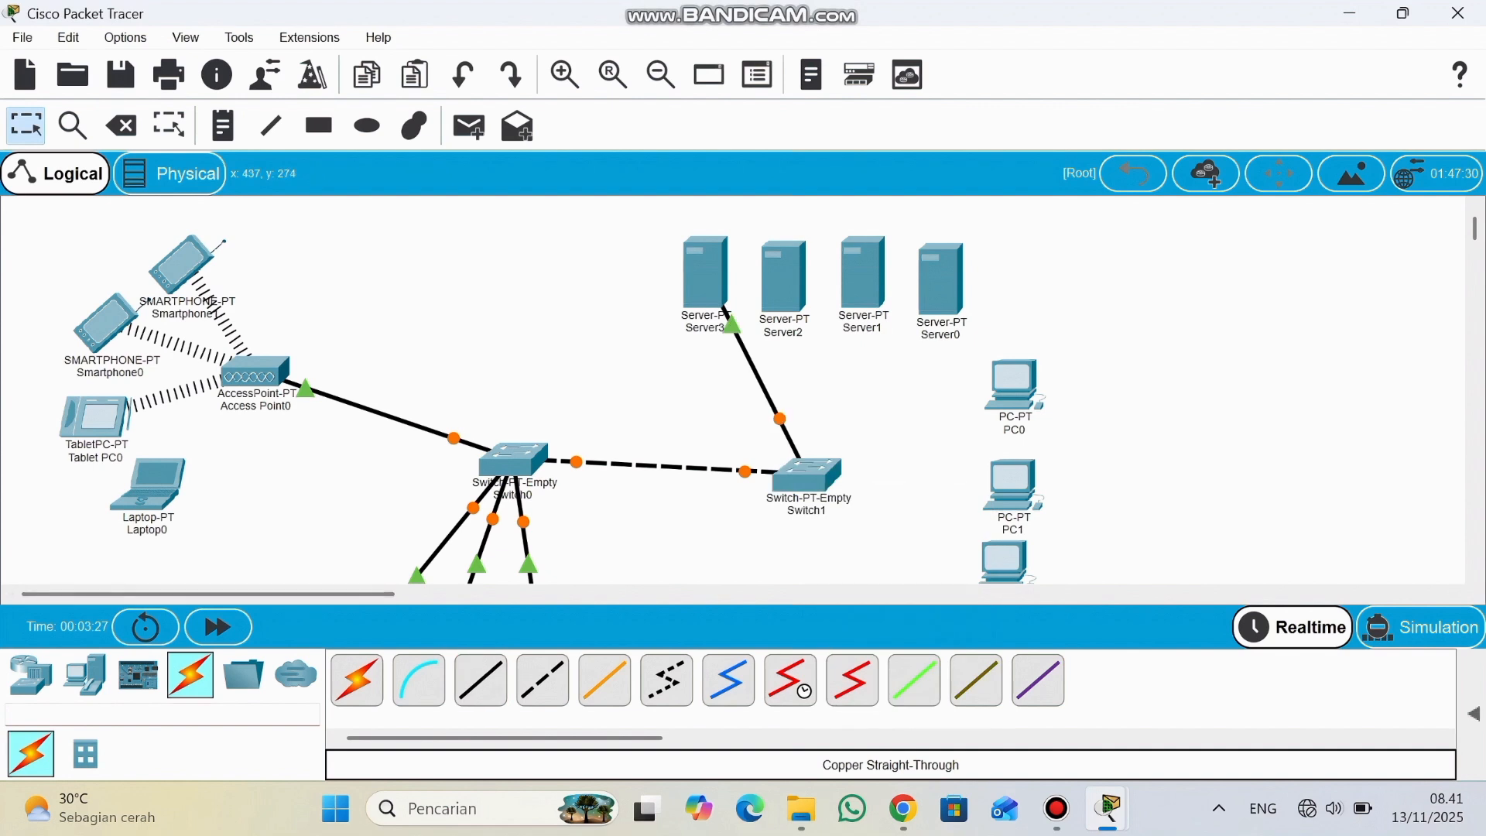
# Connect Server2 to a free FastEthernet port of Switch1 with a copper straight-through cable.
pyautogui.click(481, 680)
pyautogui.click(778, 280)
pyautogui.click(822, 295)
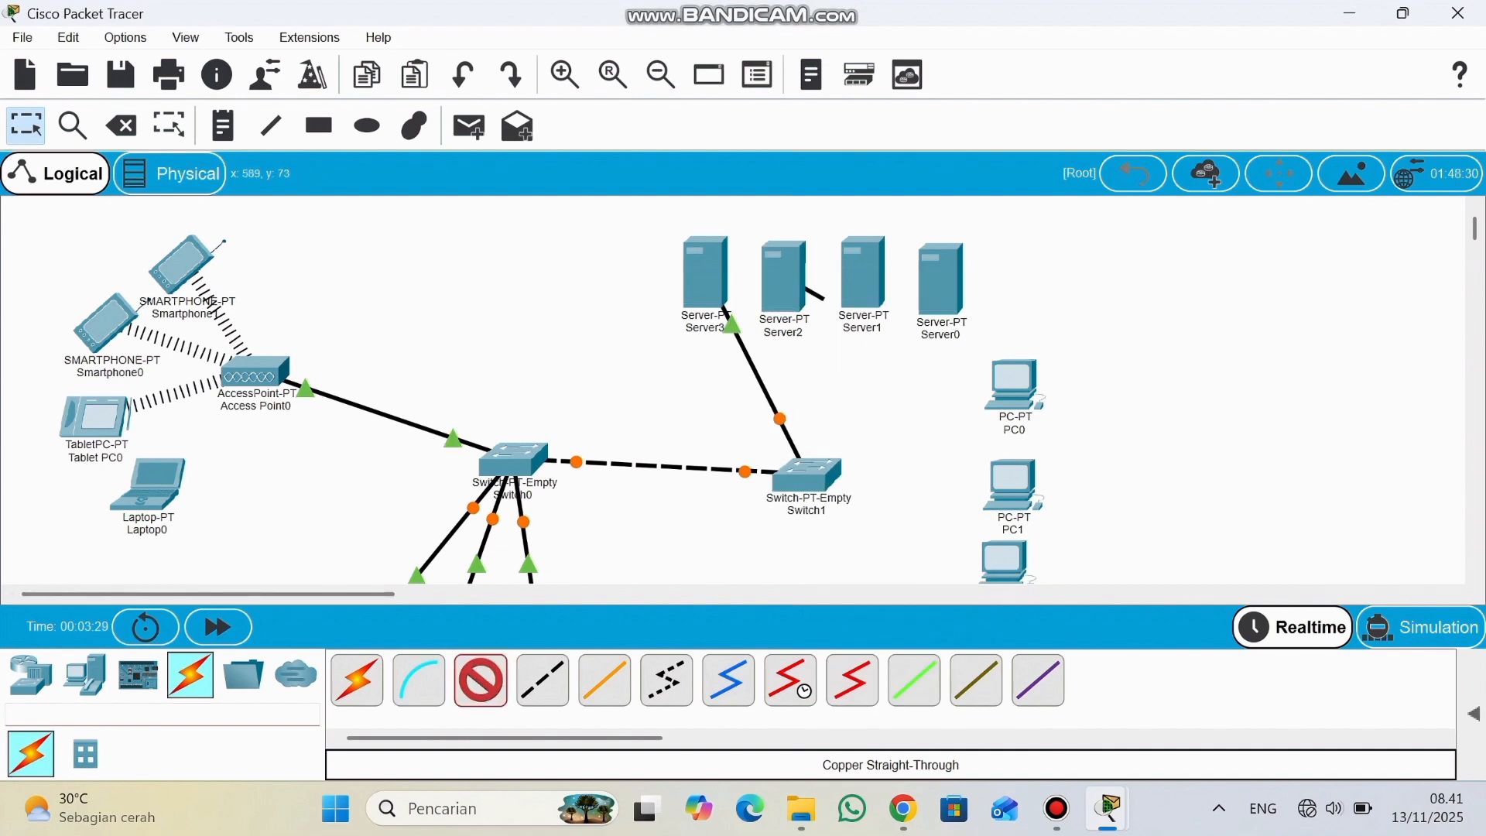
pyautogui.click(806, 467)
pyautogui.click(867, 543)
# Connect Server1 to a free FastEthernet port of Switch1 with a copper straight-through cable.
pyautogui.click(481, 679)
pyautogui.click(850, 296)
pyautogui.click(854, 316)
pyautogui.click(817, 464)
pyautogui.click(867, 504)
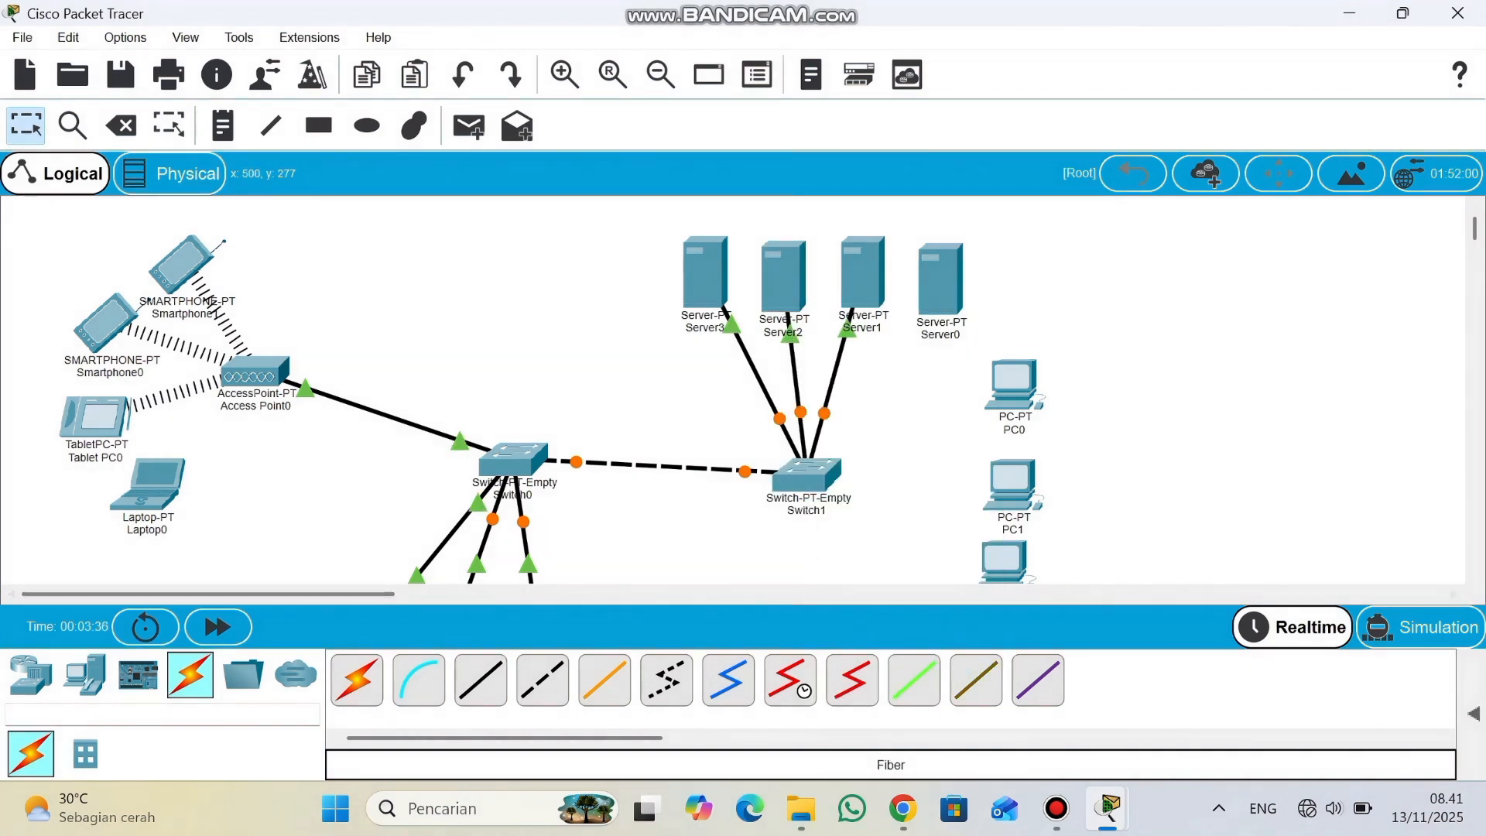
# Connect Server0 to a free FastEthernet port of Switch1 with a copper straight-through cable.
pyautogui.click(481, 679)
pyautogui.click(934, 295)
pyautogui.click(951, 314)
pyautogui.click(823, 465)
pyautogui.click(875, 505)
# Connect FastEthernet0 of PC0 to a free FastEthernet port of Switch1 with a copper straight-through cable.
pyautogui.scroll(-1, 643, 554)
pyautogui.click(480, 680)
pyautogui.click(1014, 313)
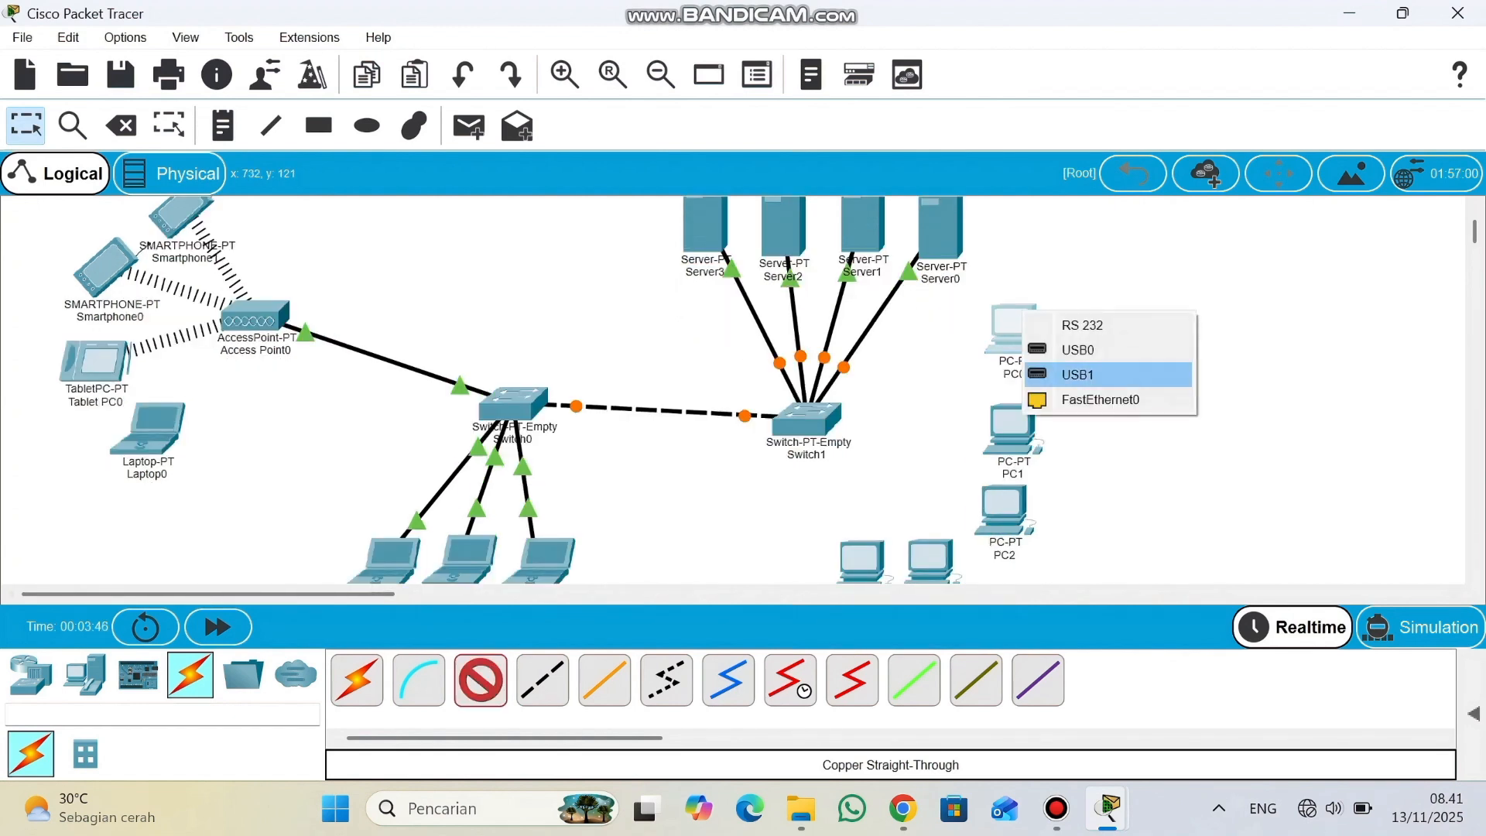
pyautogui.click(1084, 396)
pyautogui.click(809, 414)
pyautogui.click(875, 452)
# Connect PC1 to FastEthernet6/1 of Switch1 with a copper straight-through cable.
pyautogui.scroll(-1, 875, 452)
pyautogui.click(480, 680)
pyautogui.click(1013, 372)
pyautogui.click(1092, 457)
pyautogui.click(809, 363)
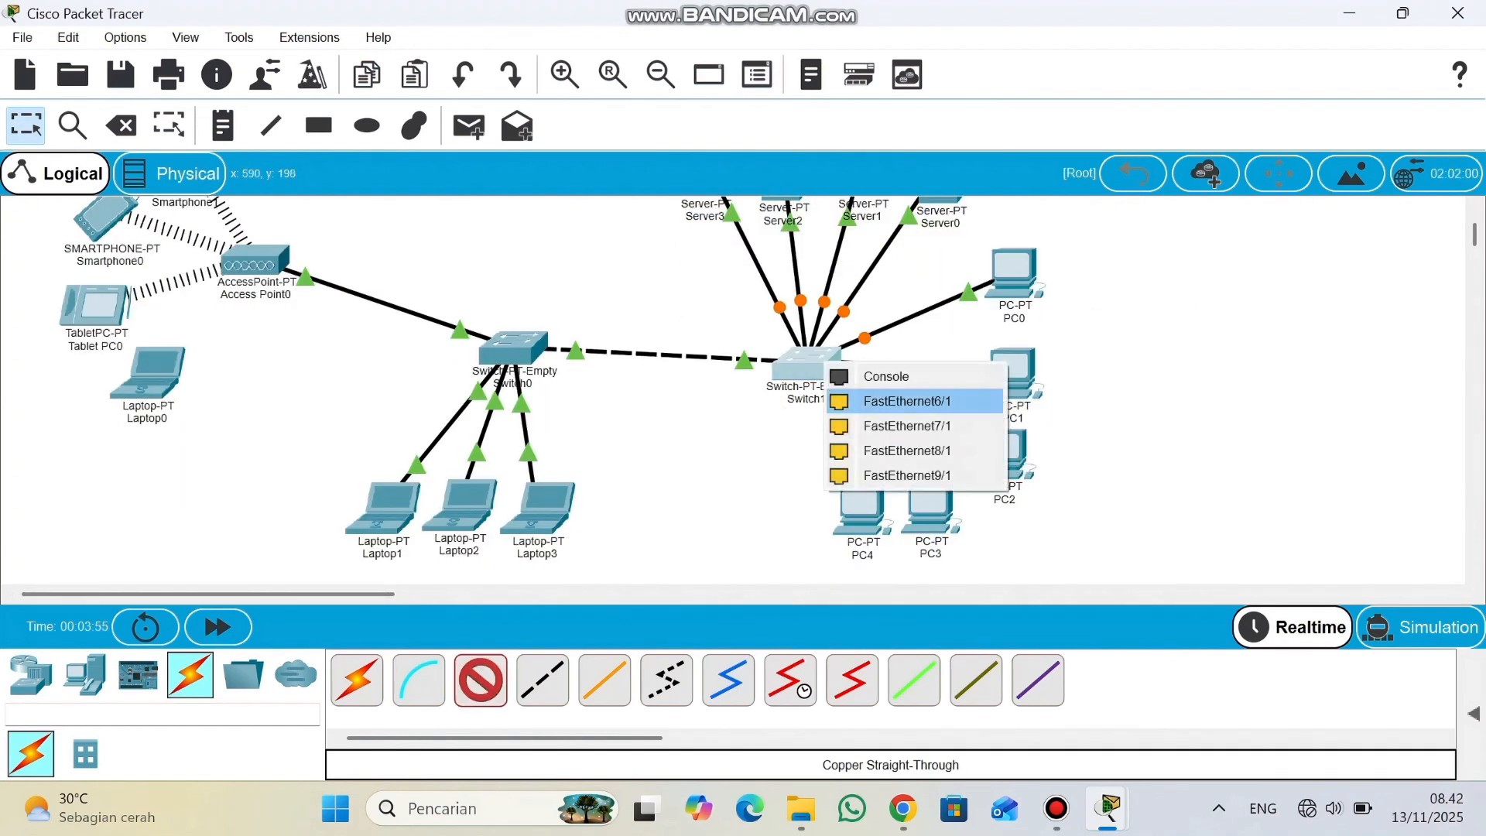
pyautogui.click(913, 398)
# Connect PC2 to FastEthernet7/1 of Switch1 with a copper straight-through cable.
pyautogui.click(480, 679)
pyautogui.click(1004, 453)
pyautogui.click(1055, 527)
pyautogui.click(809, 364)
pyautogui.click(898, 398)
# Connect PC3 to a free FastEthernet port of Switch1 with a copper straight-through cable.
pyautogui.click(930, 508)
pyautogui.click(995, 597)
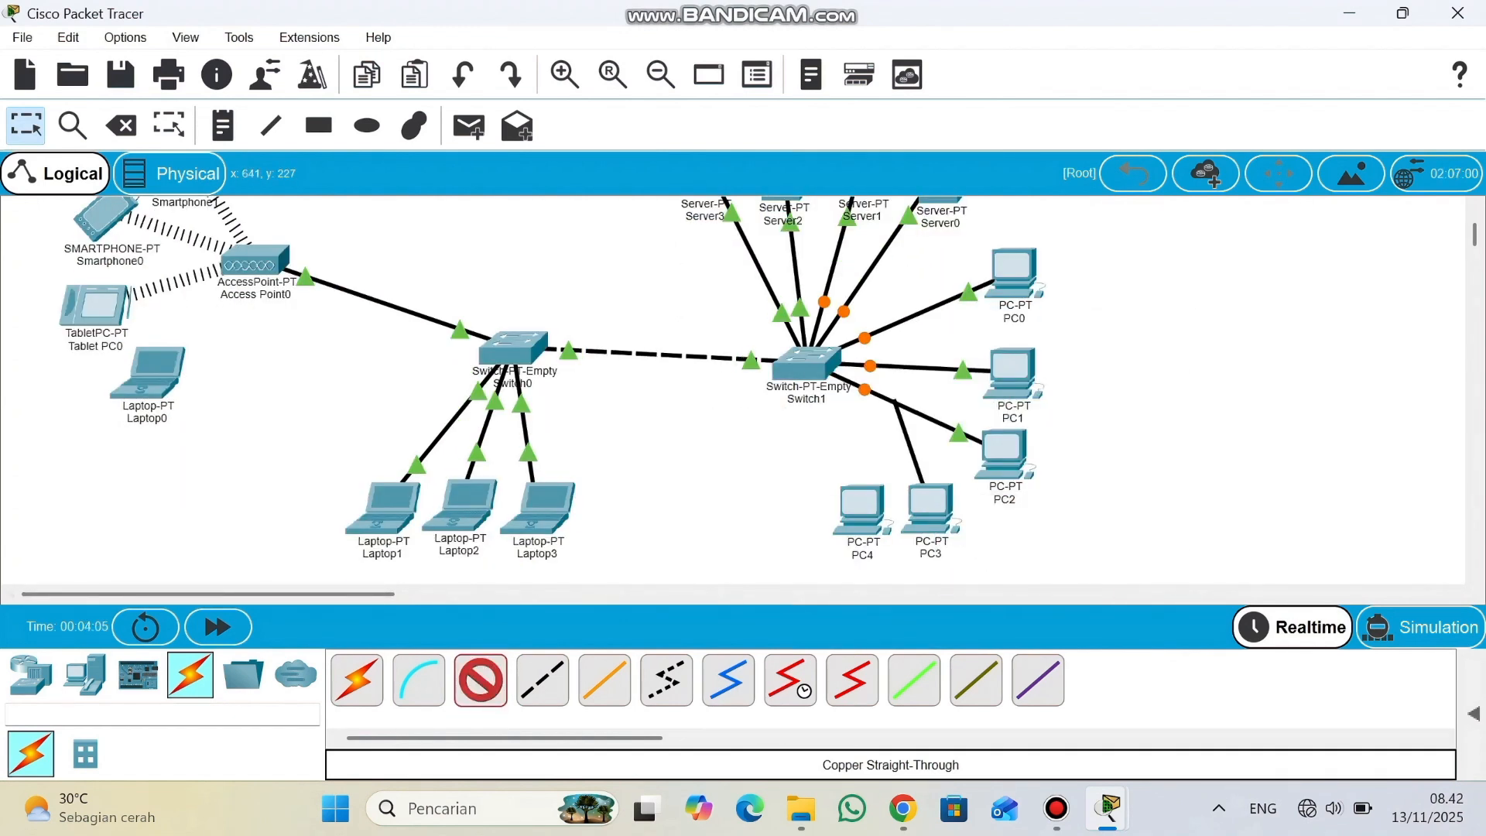
pyautogui.click(813, 367)
pyautogui.click(898, 402)
# Connect PC4 to the last free FastEthernet port of Switch1 with a copper straight-through cable.
pyautogui.click(480, 679)
pyautogui.click(863, 508)
pyautogui.click(941, 598)
pyautogui.click(809, 364)
pyautogui.click(898, 402)
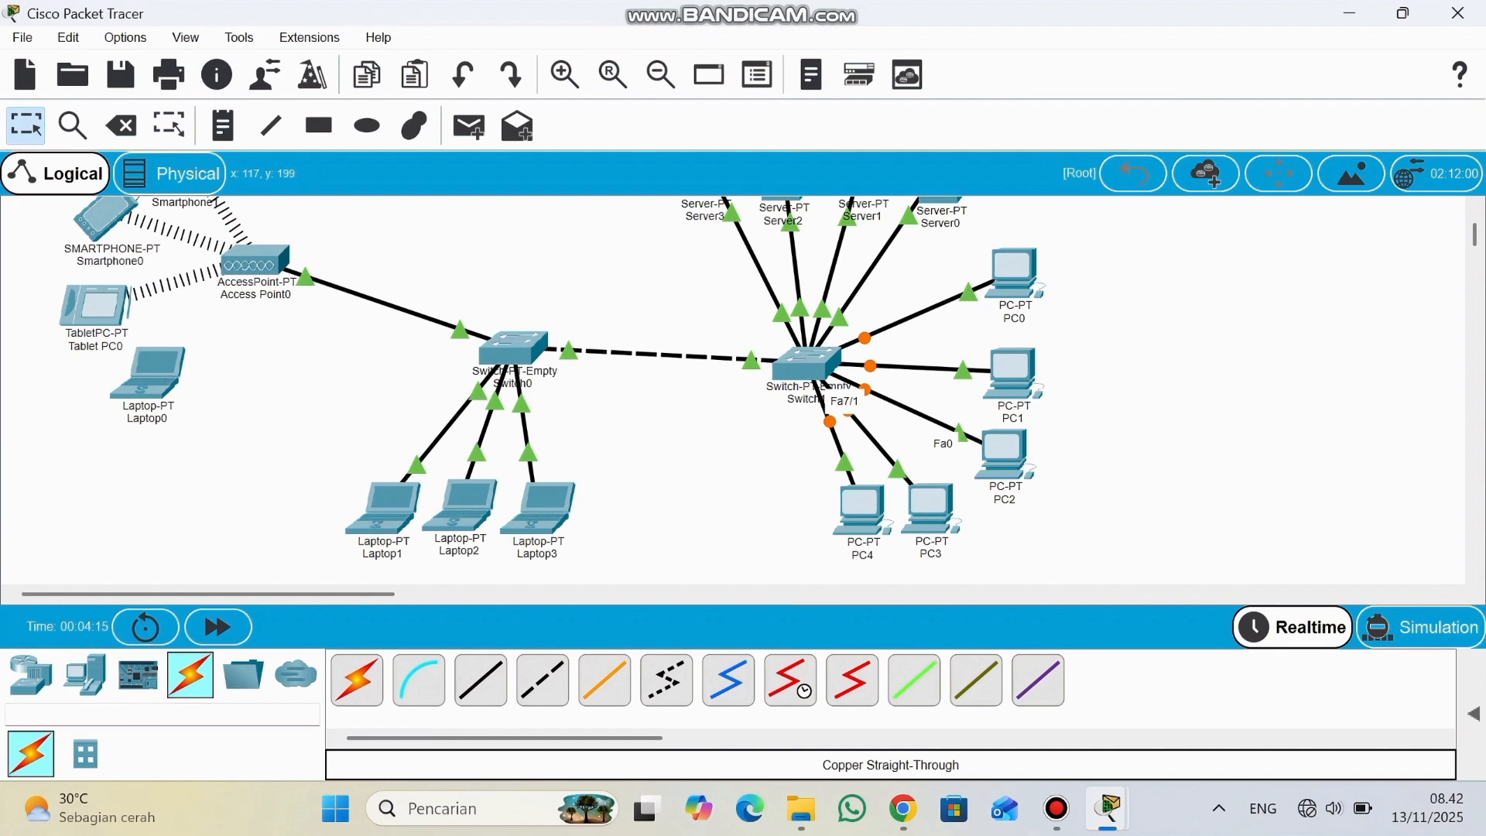
# Install the WPC300N wireless module in the empty slot of Laptop0, power it back on and close its window.
pyautogui.click(147, 376)
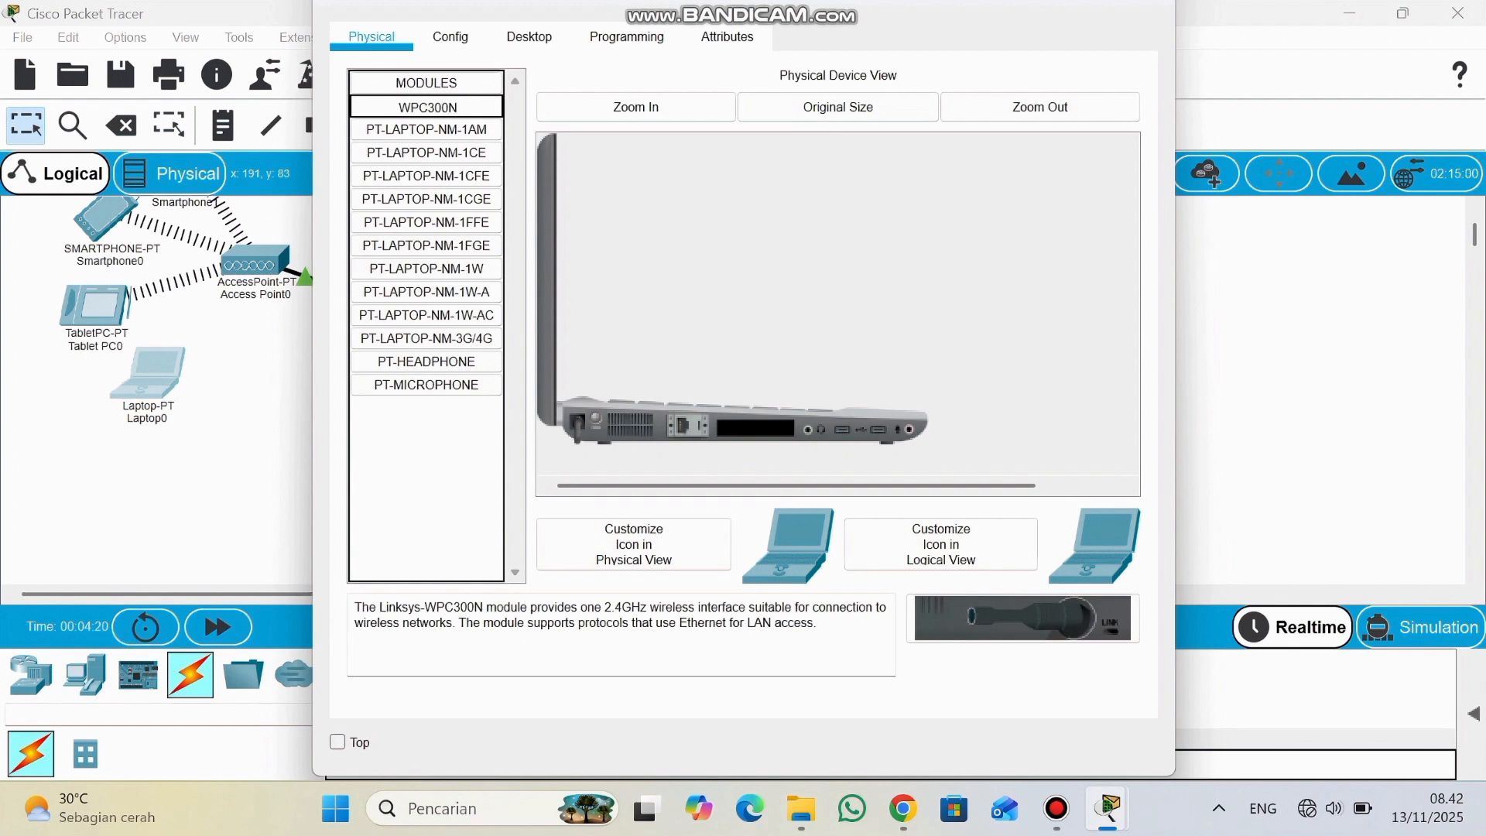
pyautogui.moveTo(427, 107); pyautogui.dragTo(755, 427)
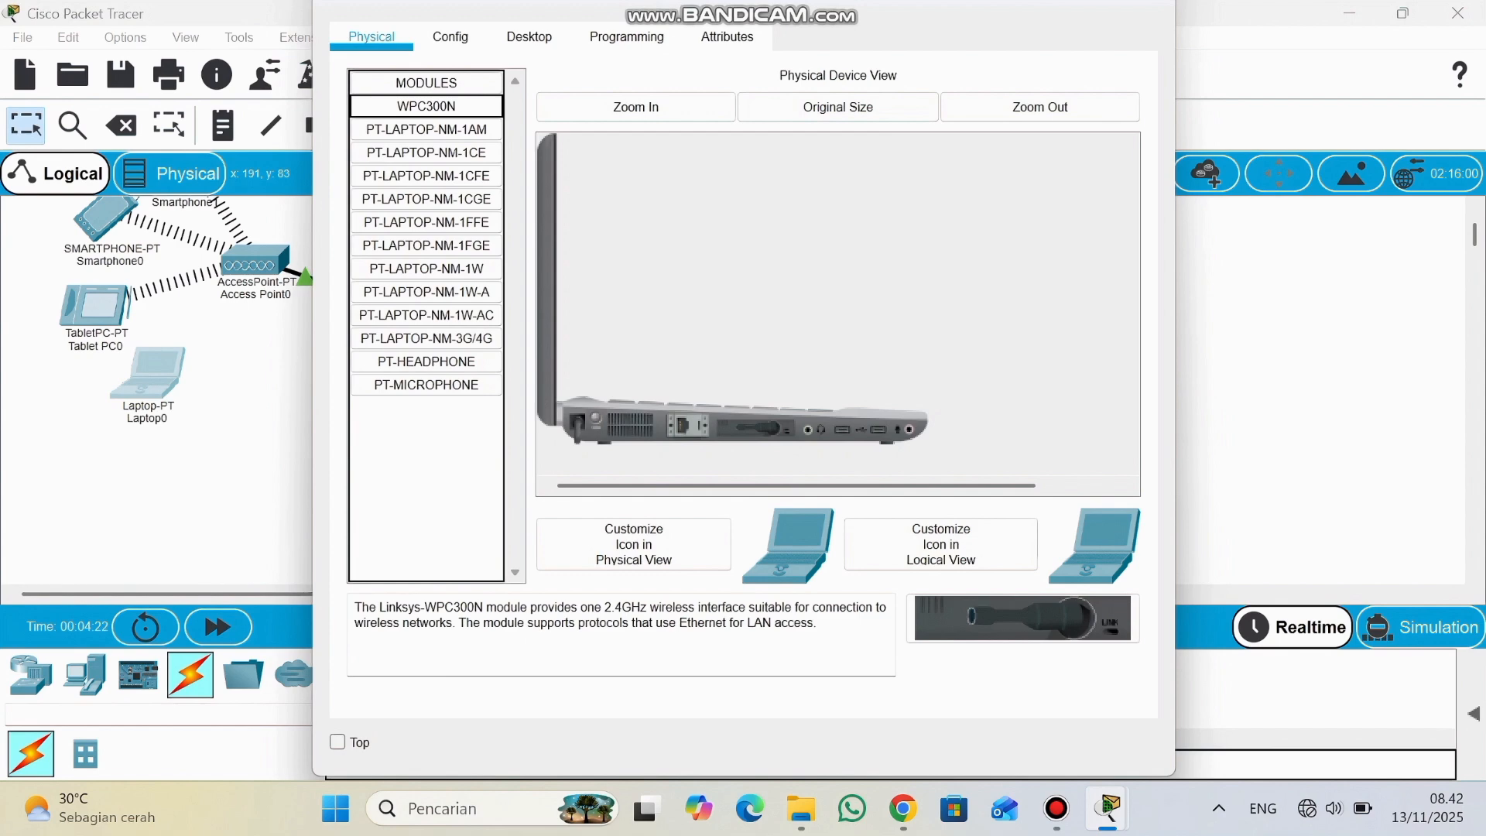
pyautogui.click(596, 420)
pyautogui.click(1149, 3)
# Place a note reading 192.177.77.0 in the empty area above Switch0 and return to the selection tool.
pyautogui.scroll(1, 378, 426)
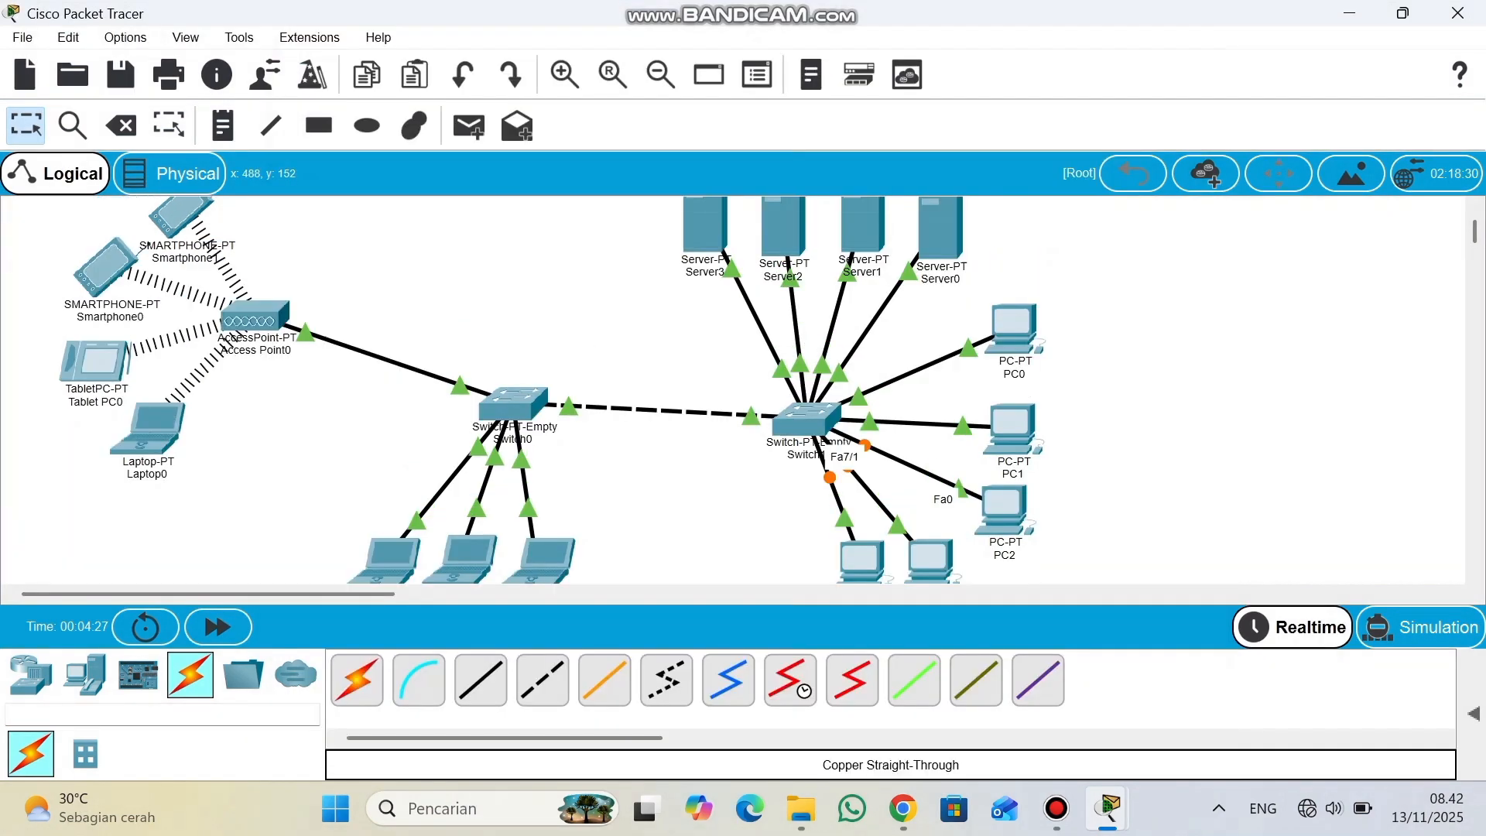
pyautogui.scroll(1, 378, 426)
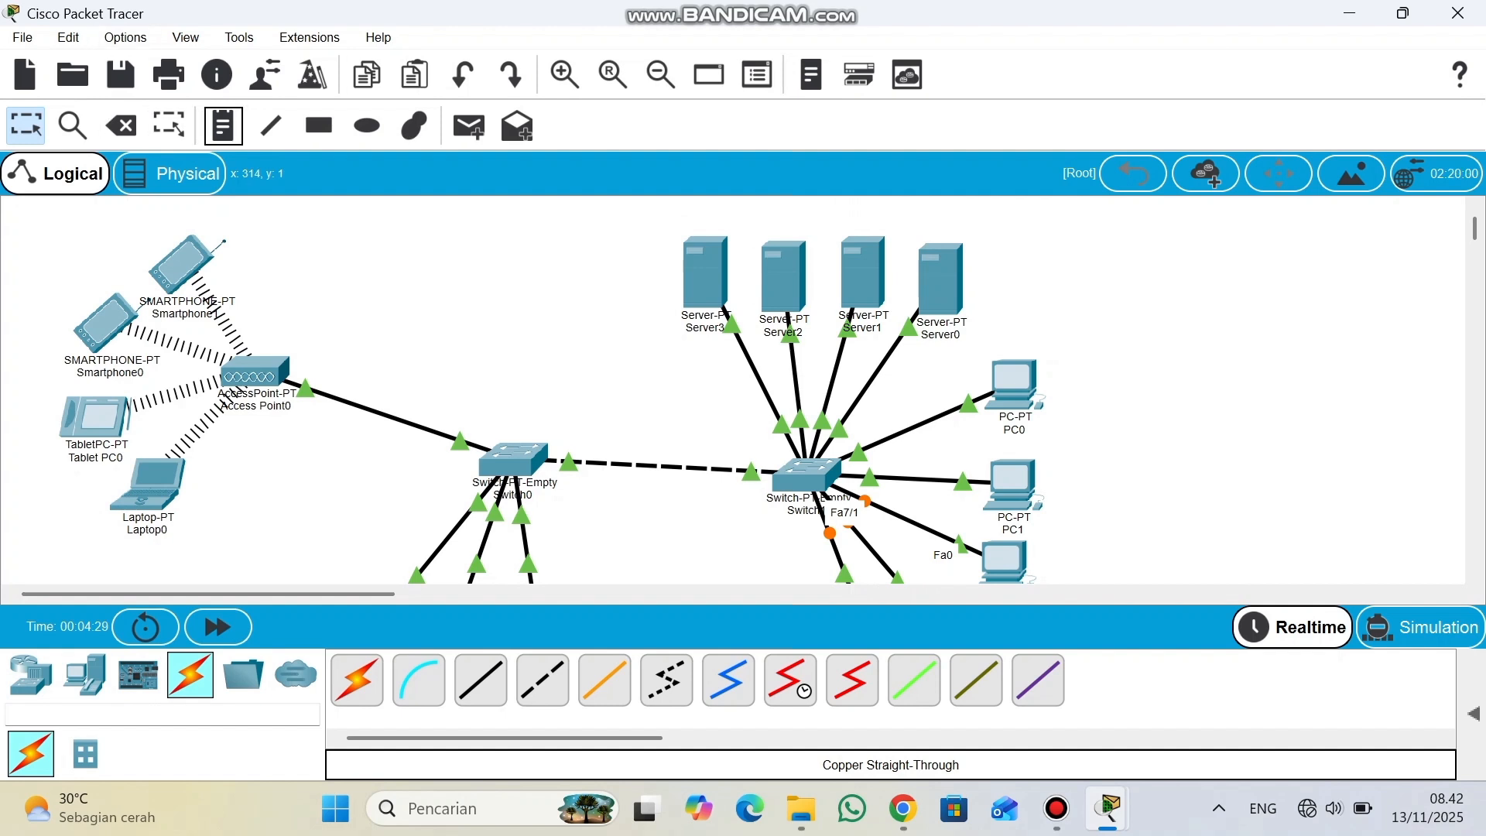
pyautogui.click(224, 126)
pyautogui.click(455, 335)
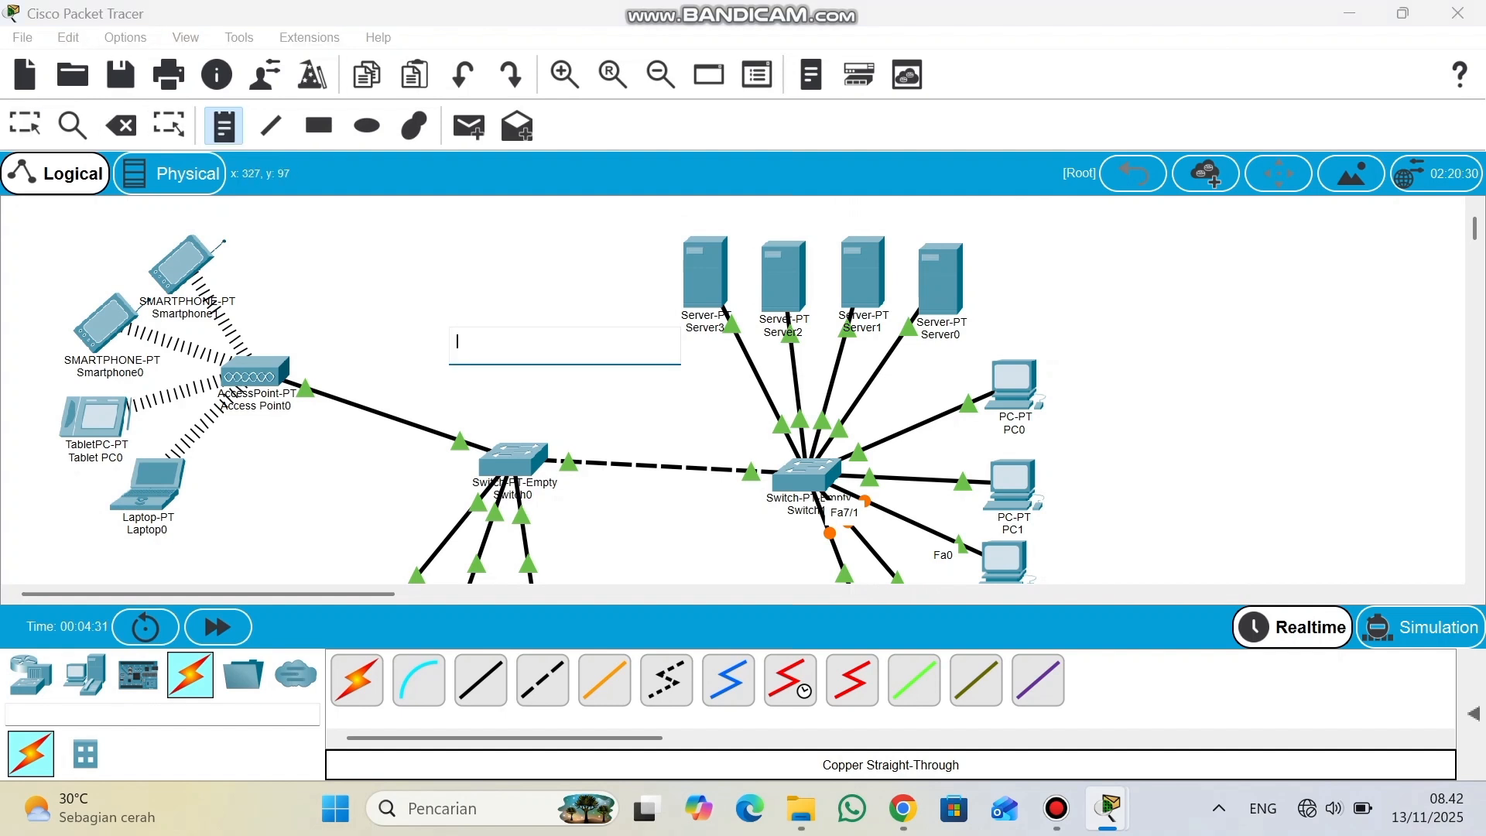
pyautogui.write('192.177.77.0')
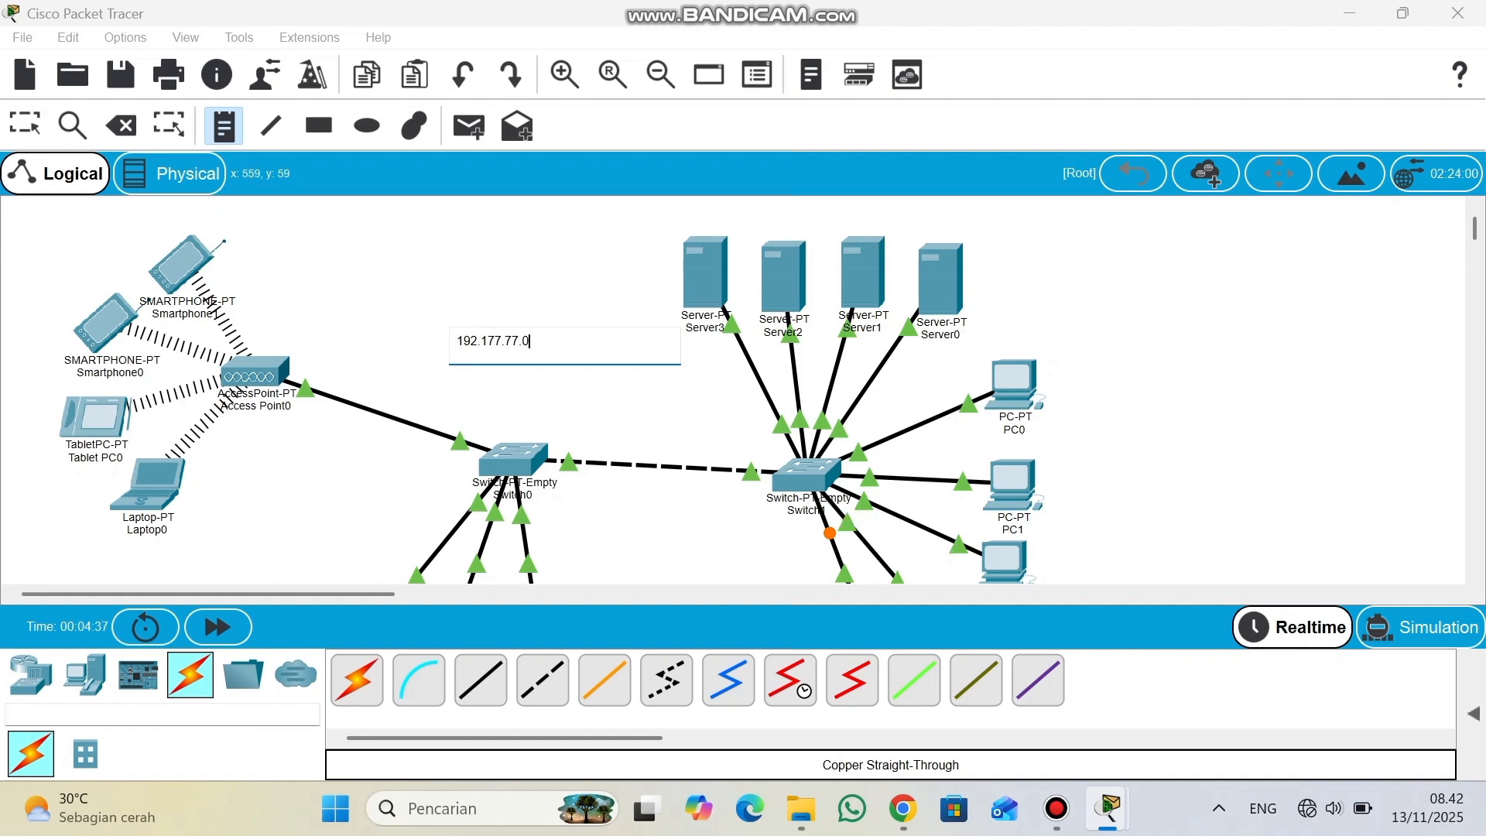
pyautogui.click(773, 275)
pyautogui.click(26, 126)
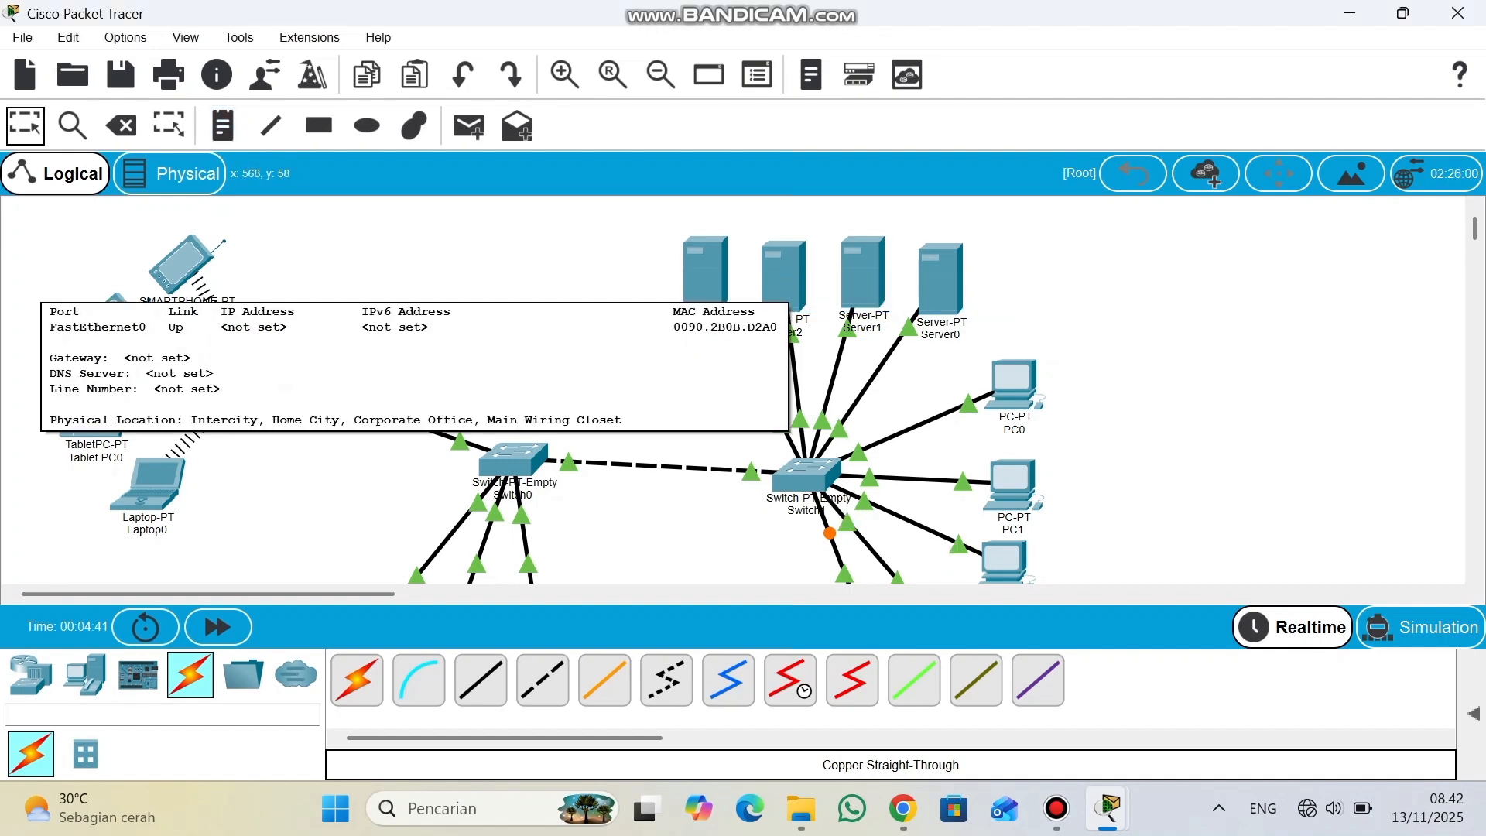
# Give Server2 the static IP address 192.177.77.1, subnet mask 255.255.255.0 and default gateway 192.177.77.1.
pyautogui.click(791, 276)
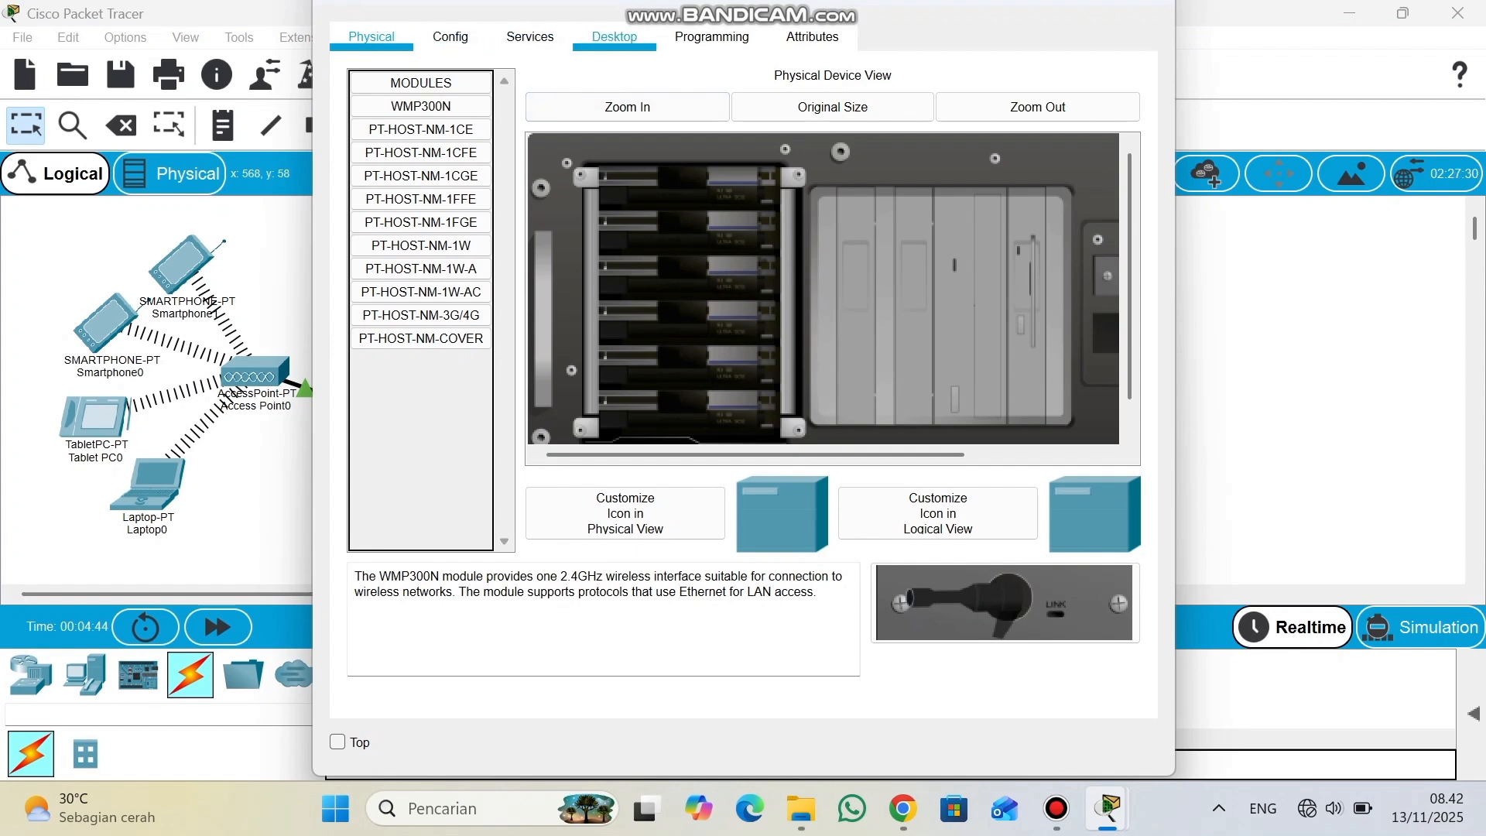
pyautogui.click(614, 37)
pyautogui.click(440, 155)
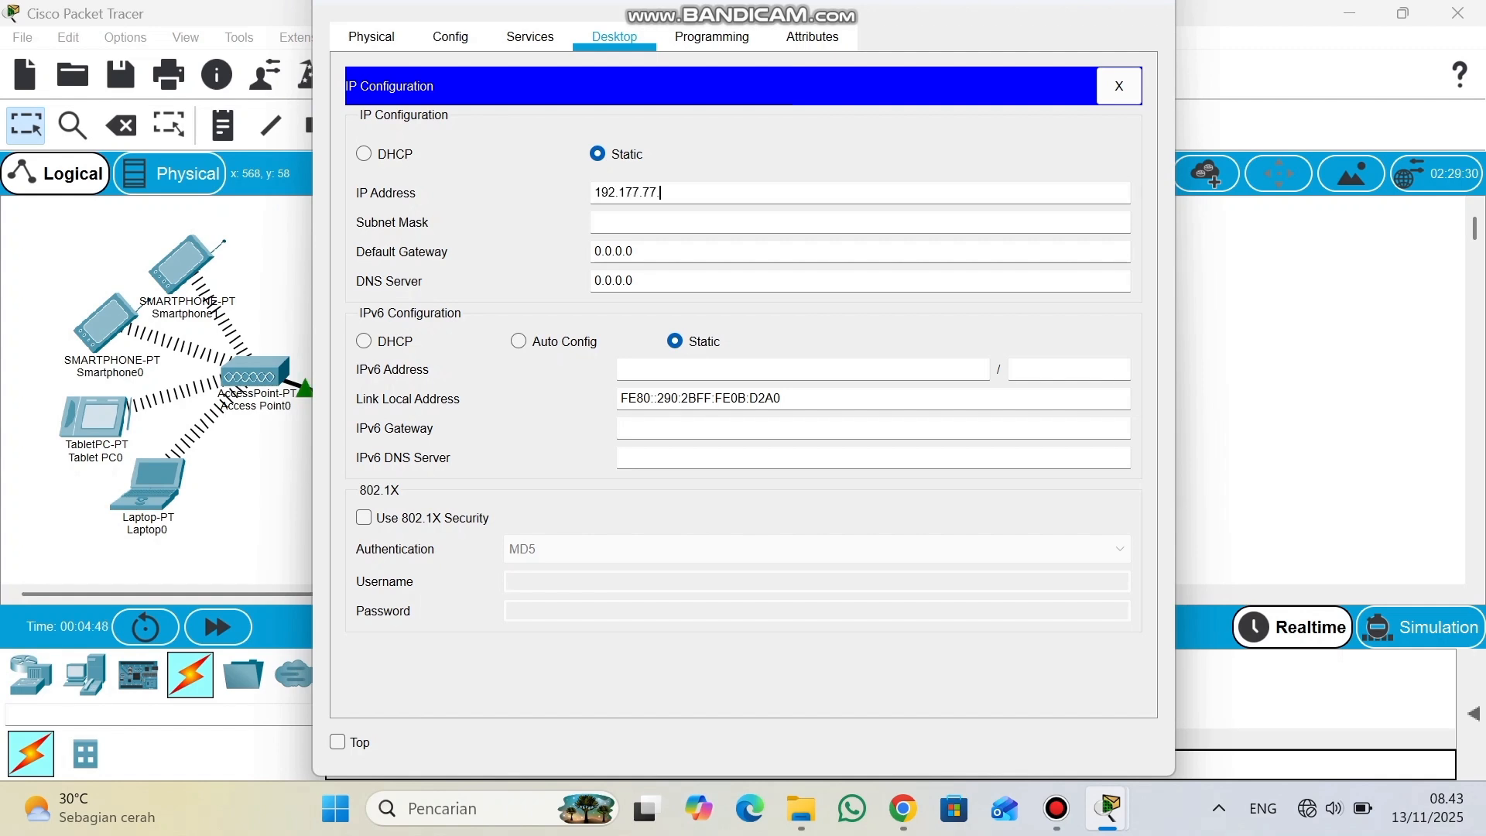
pyautogui.write('.1')
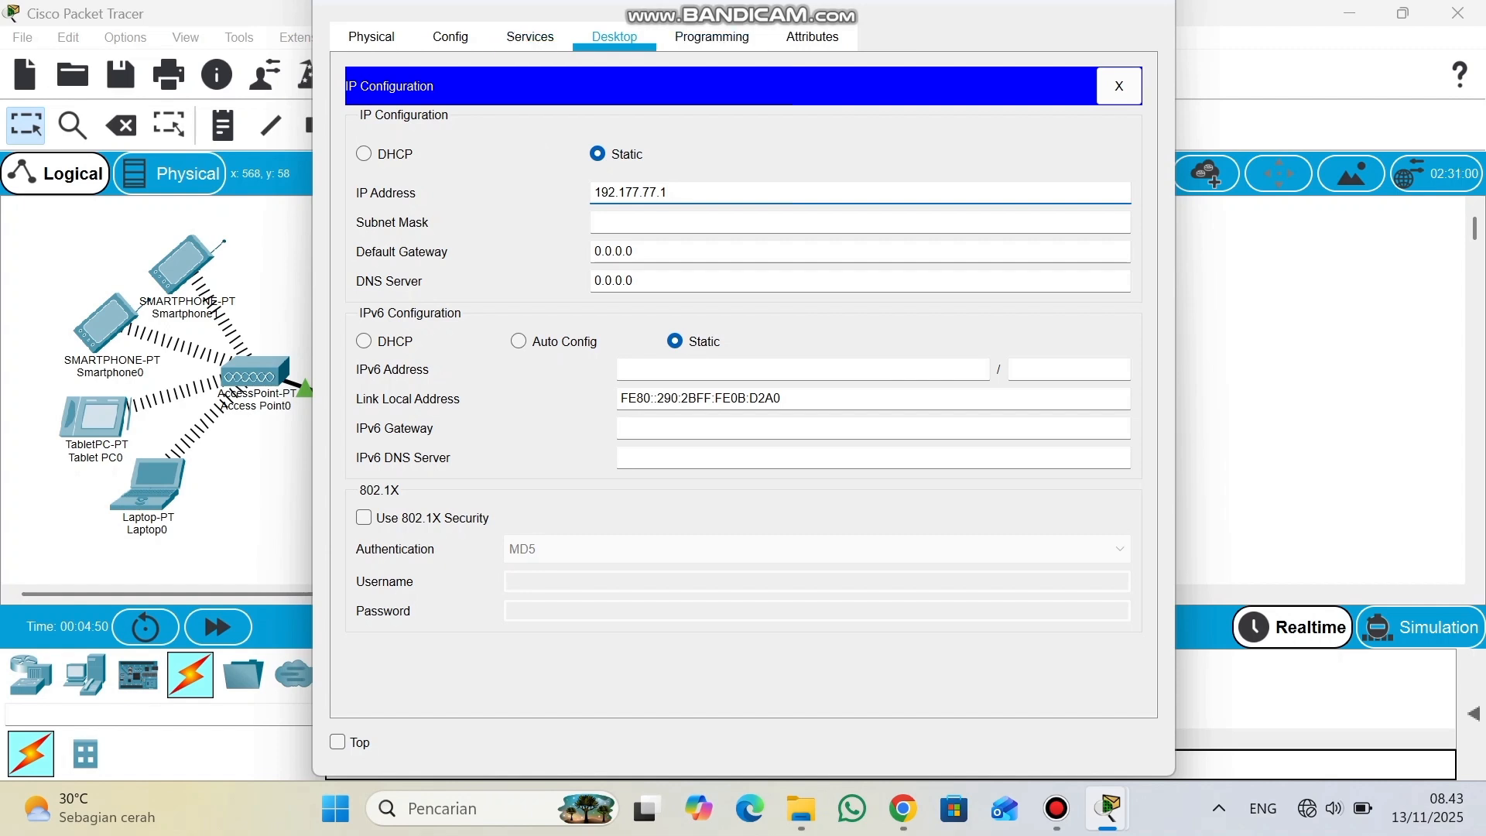
pyautogui.press('Tab')
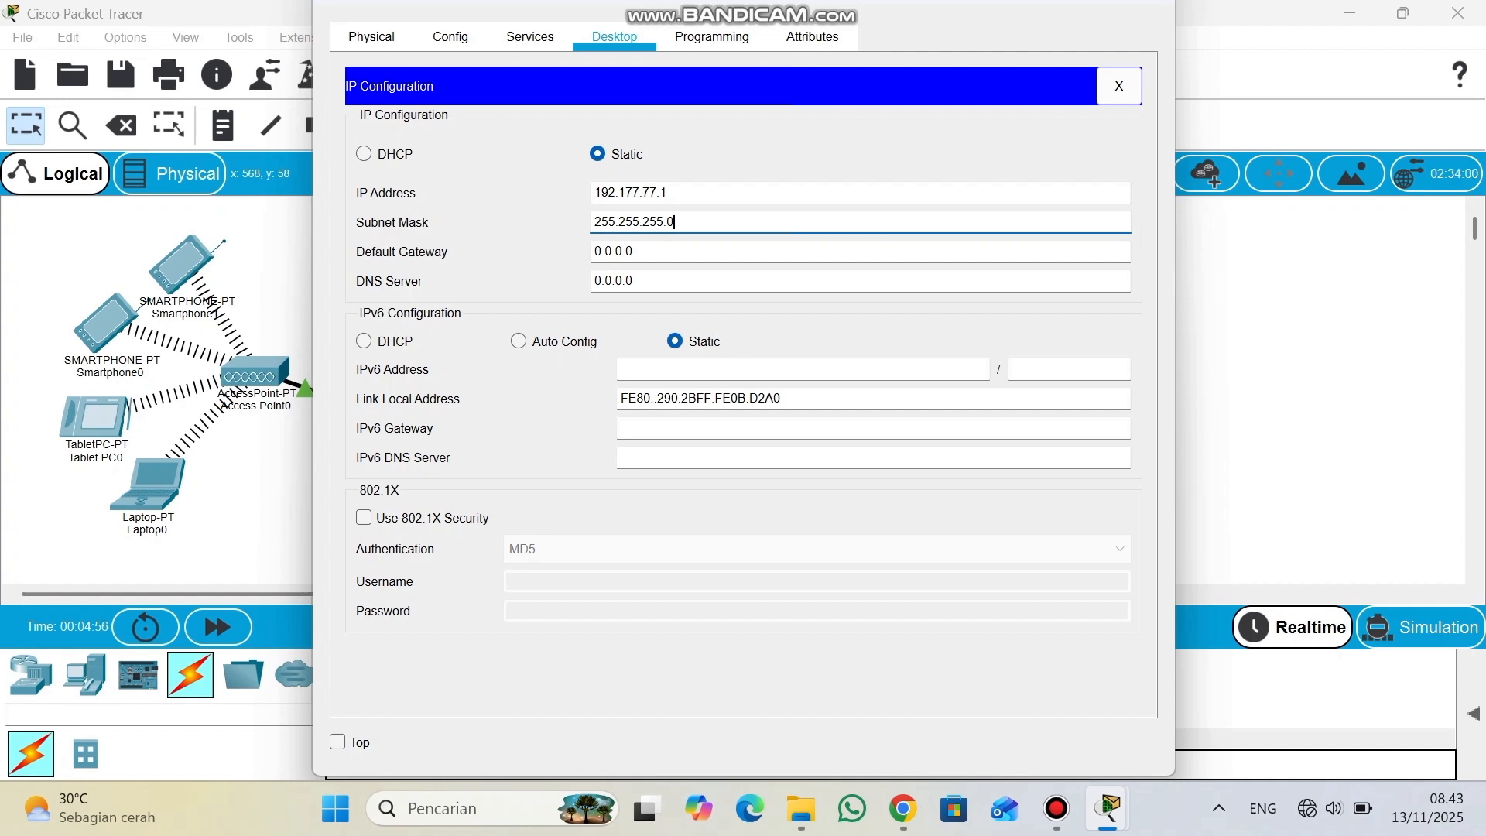
pyautogui.click(635, 251)
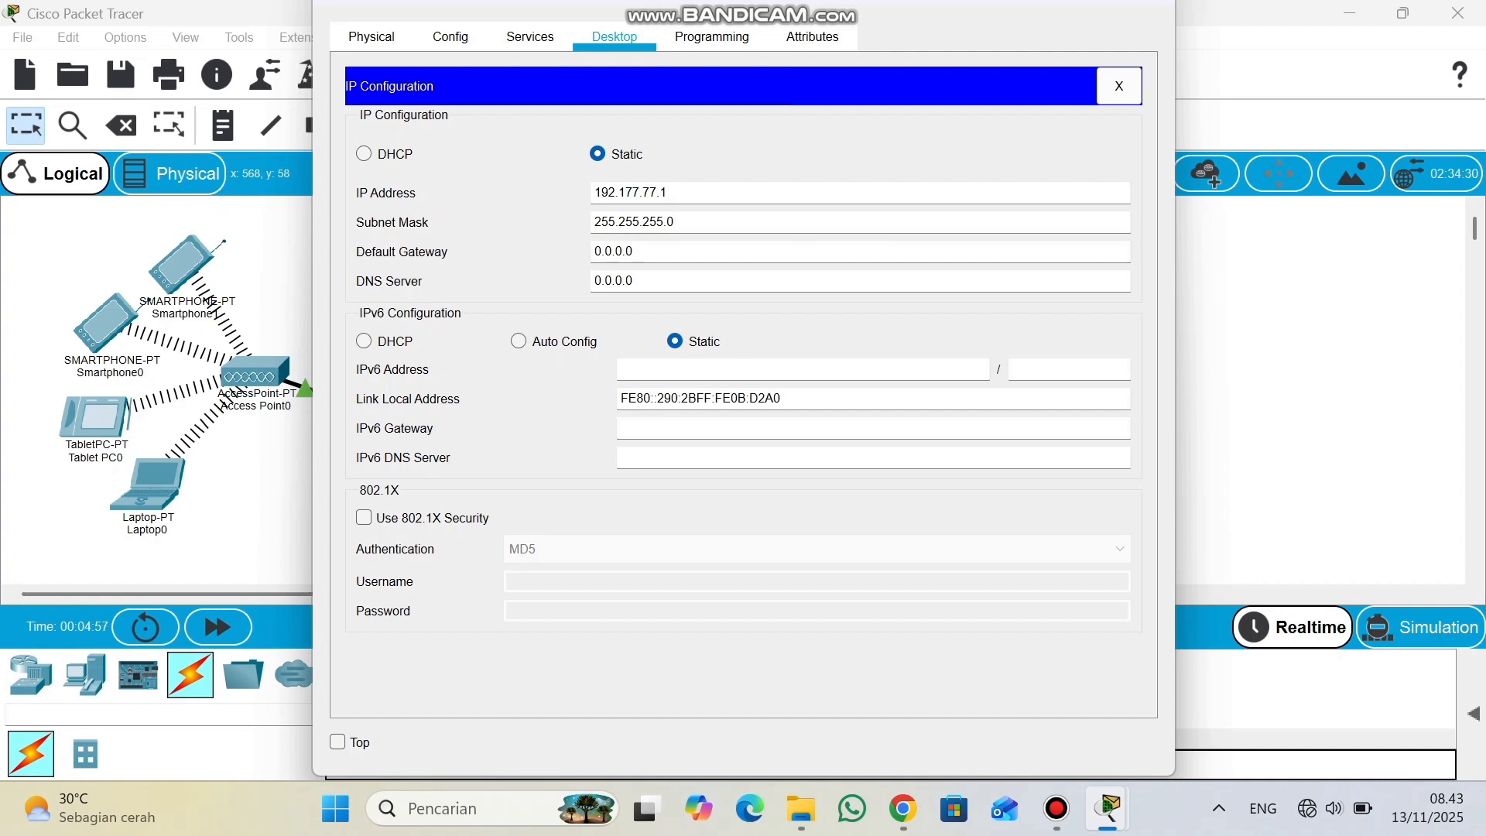
pyautogui.moveTo(637, 251); pyautogui.dragTo(592, 252)
pyautogui.write('192.177.77.')
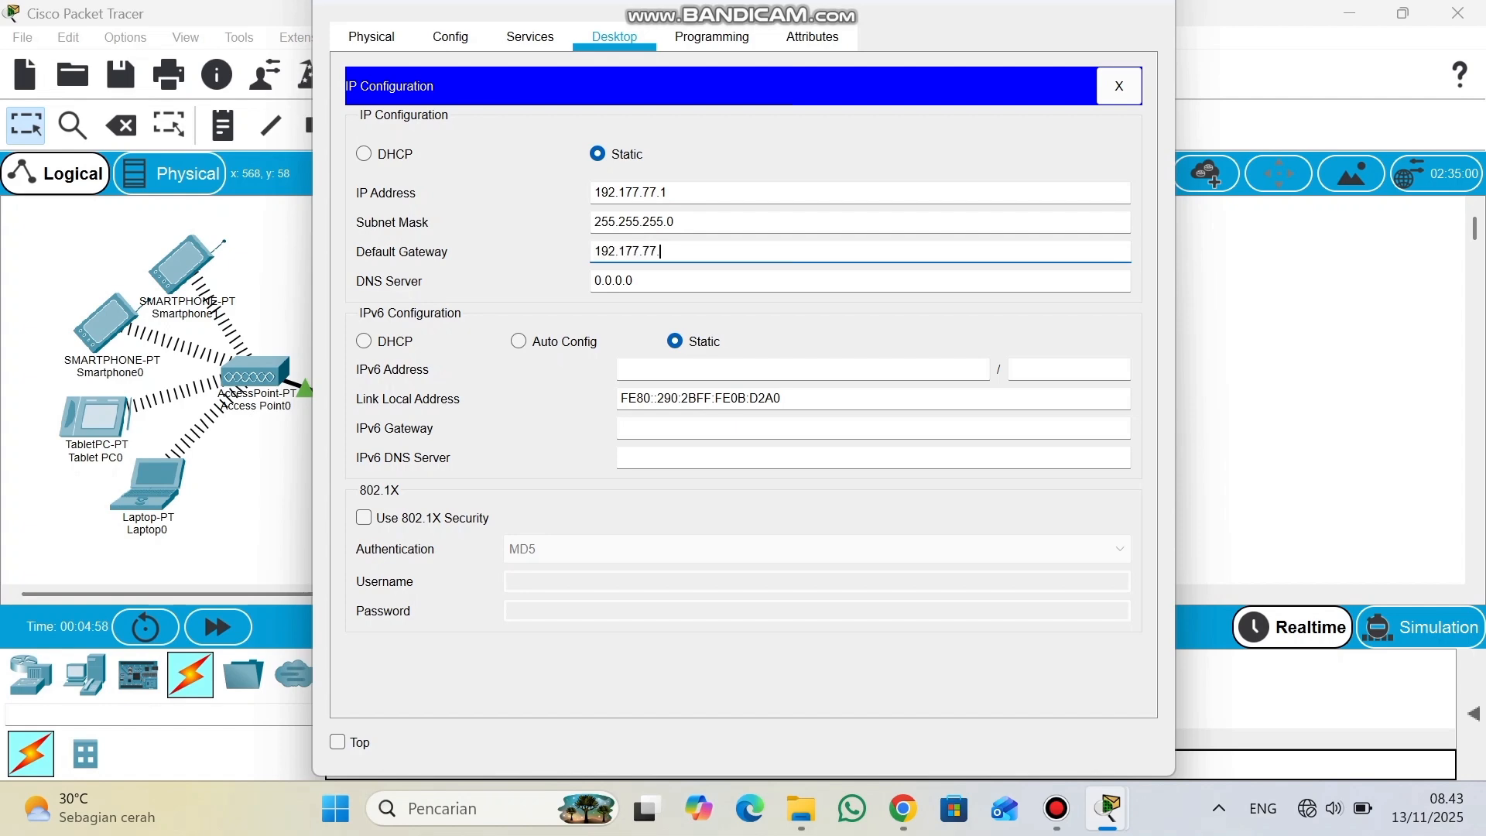
pyautogui.write('1')
# Give Server1 the static IP address 192.177.77.2, subnet mask 255.255.255.0 and default gateway 192.177.77.1, closing its window.
pyautogui.click(372, 36)
pyautogui.click(615, 36)
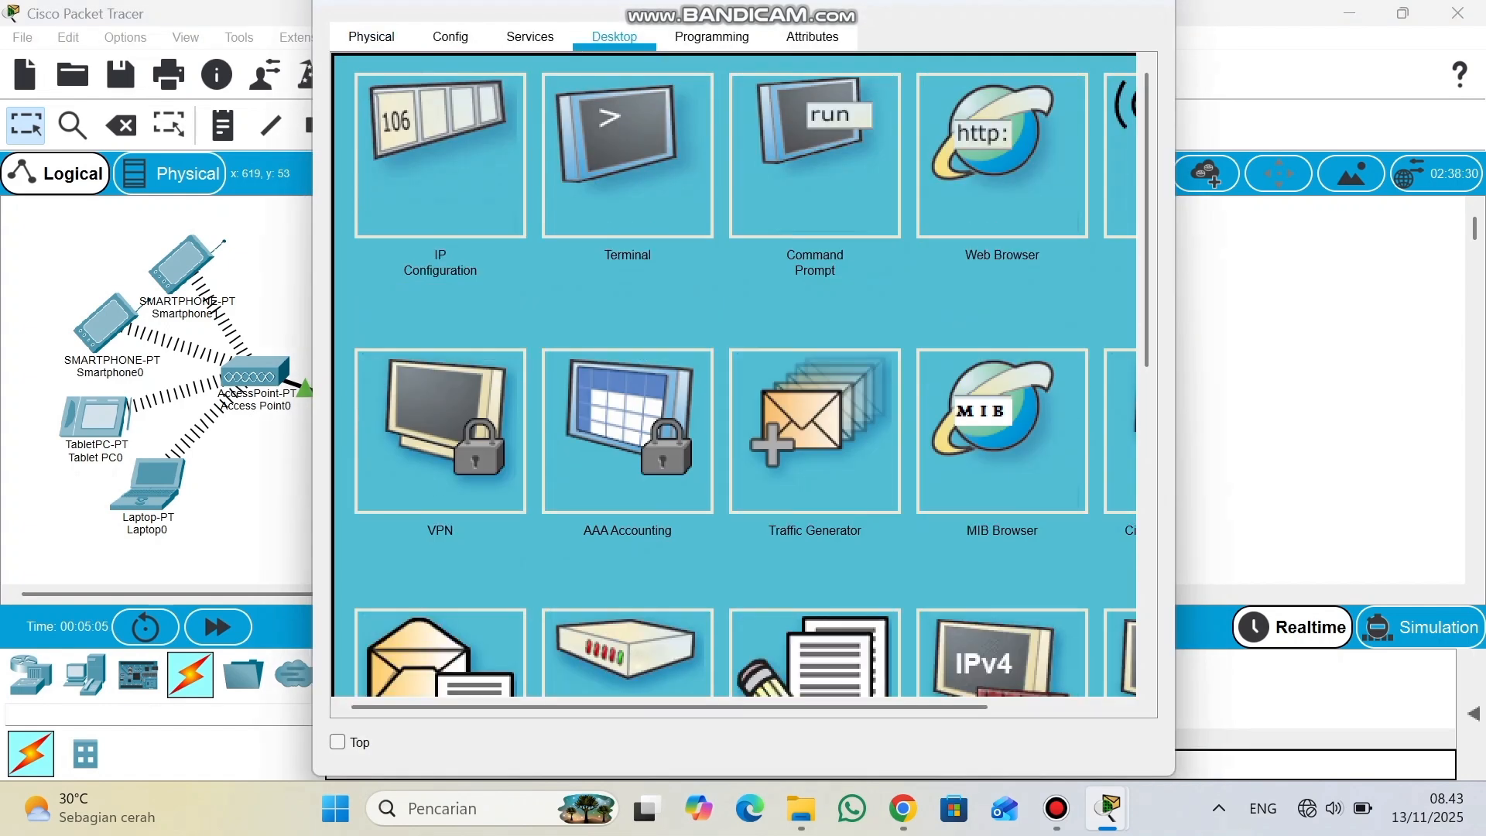
pyautogui.click(440, 155)
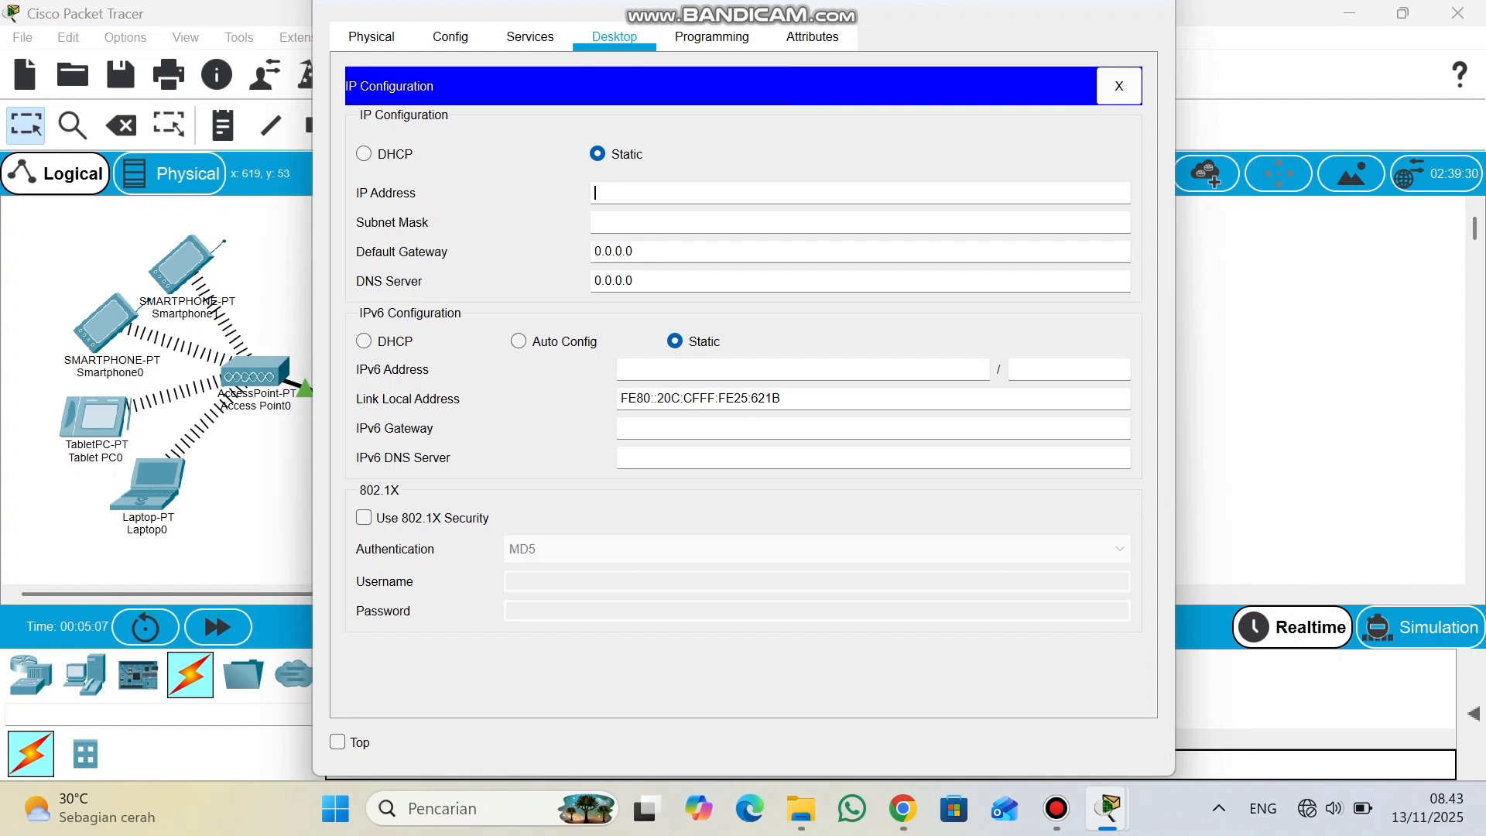
pyautogui.write('192.177.77.2')
pyautogui.click(647, 222)
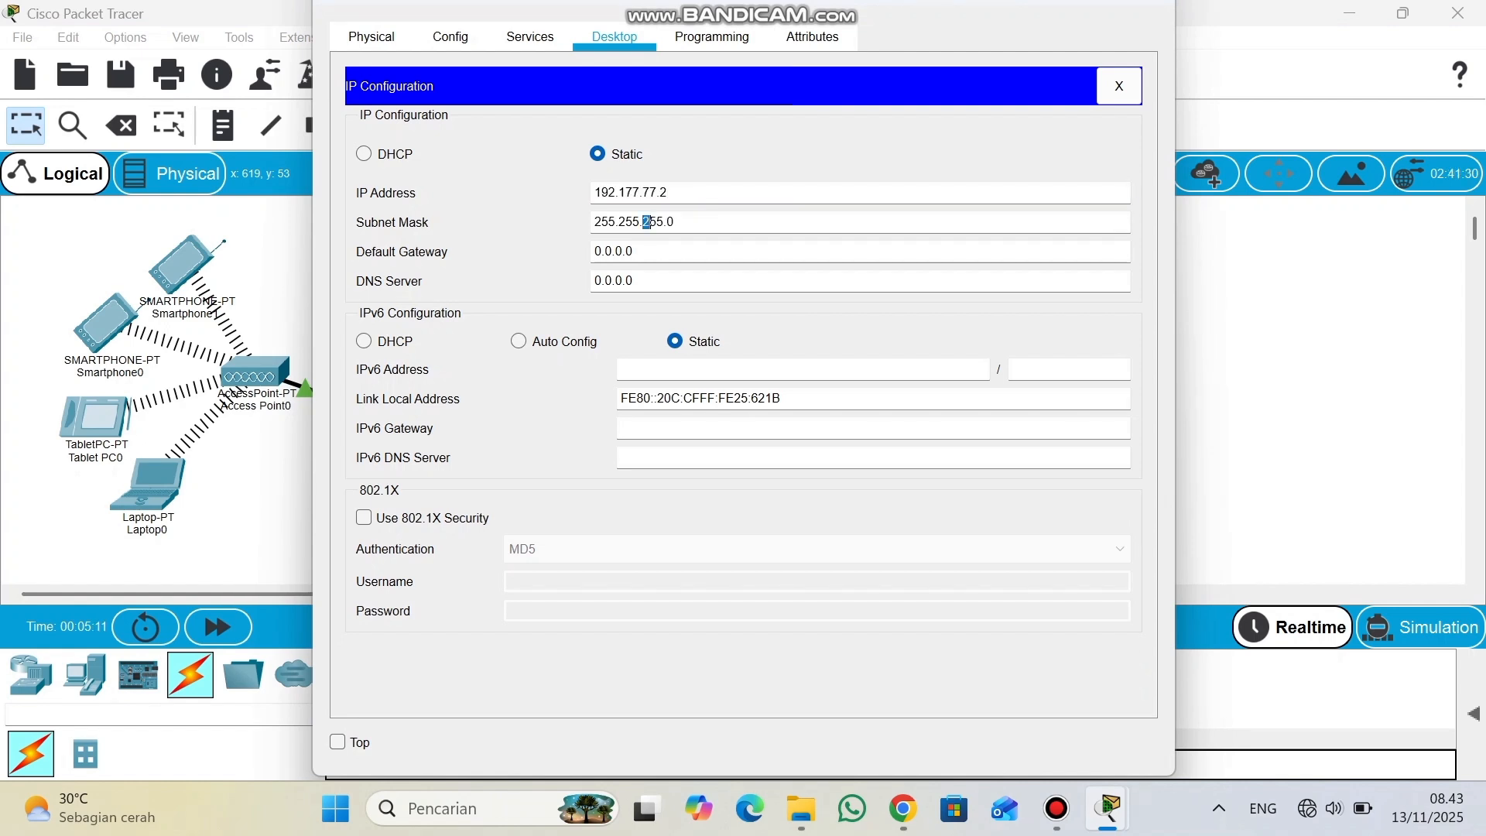
pyautogui.moveTo(635, 251); pyautogui.dragTo(594, 252)
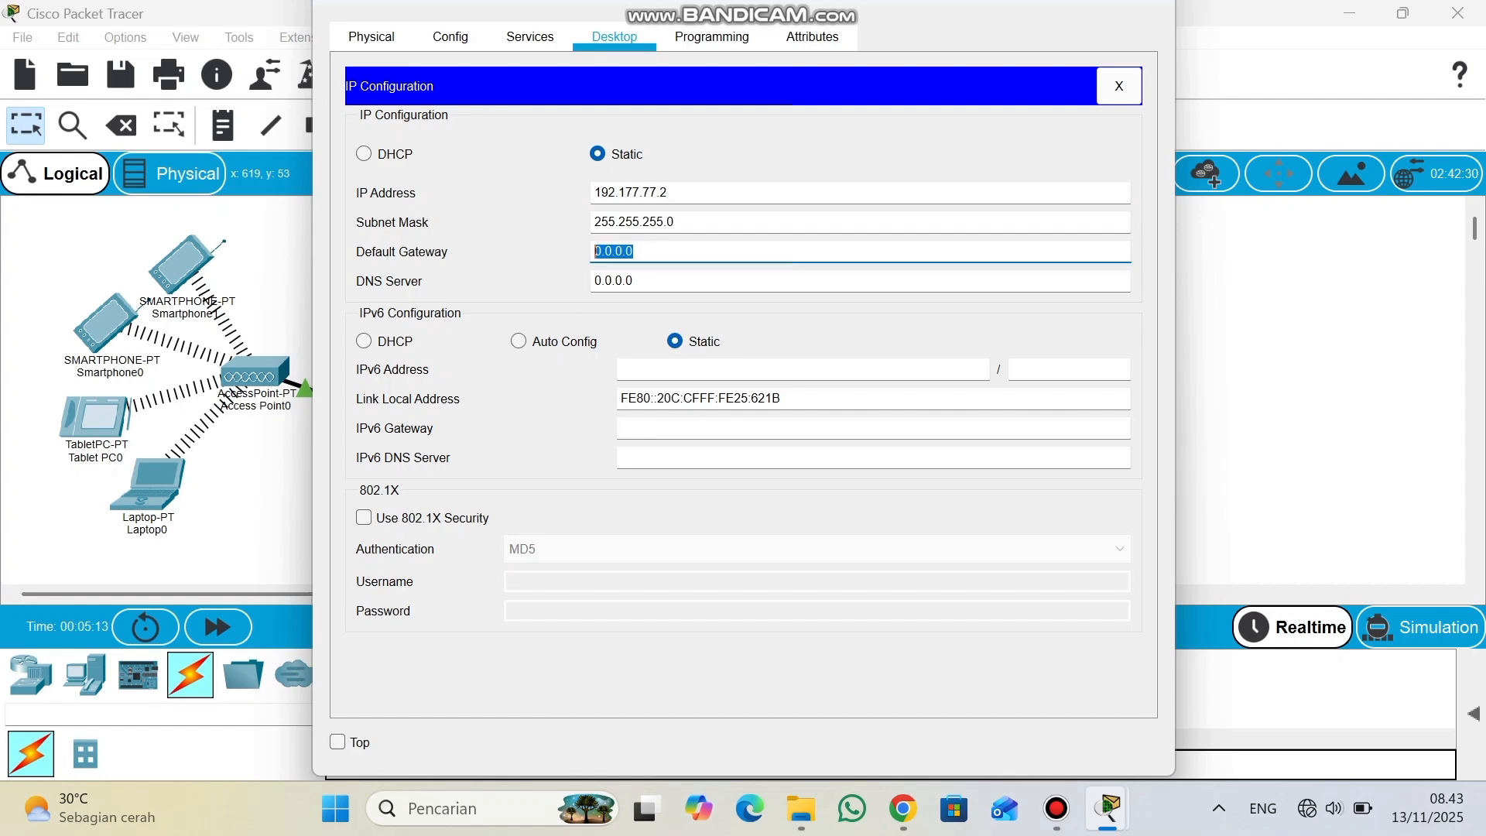
pyautogui.write('192.177.77.')
pyautogui.write('1')
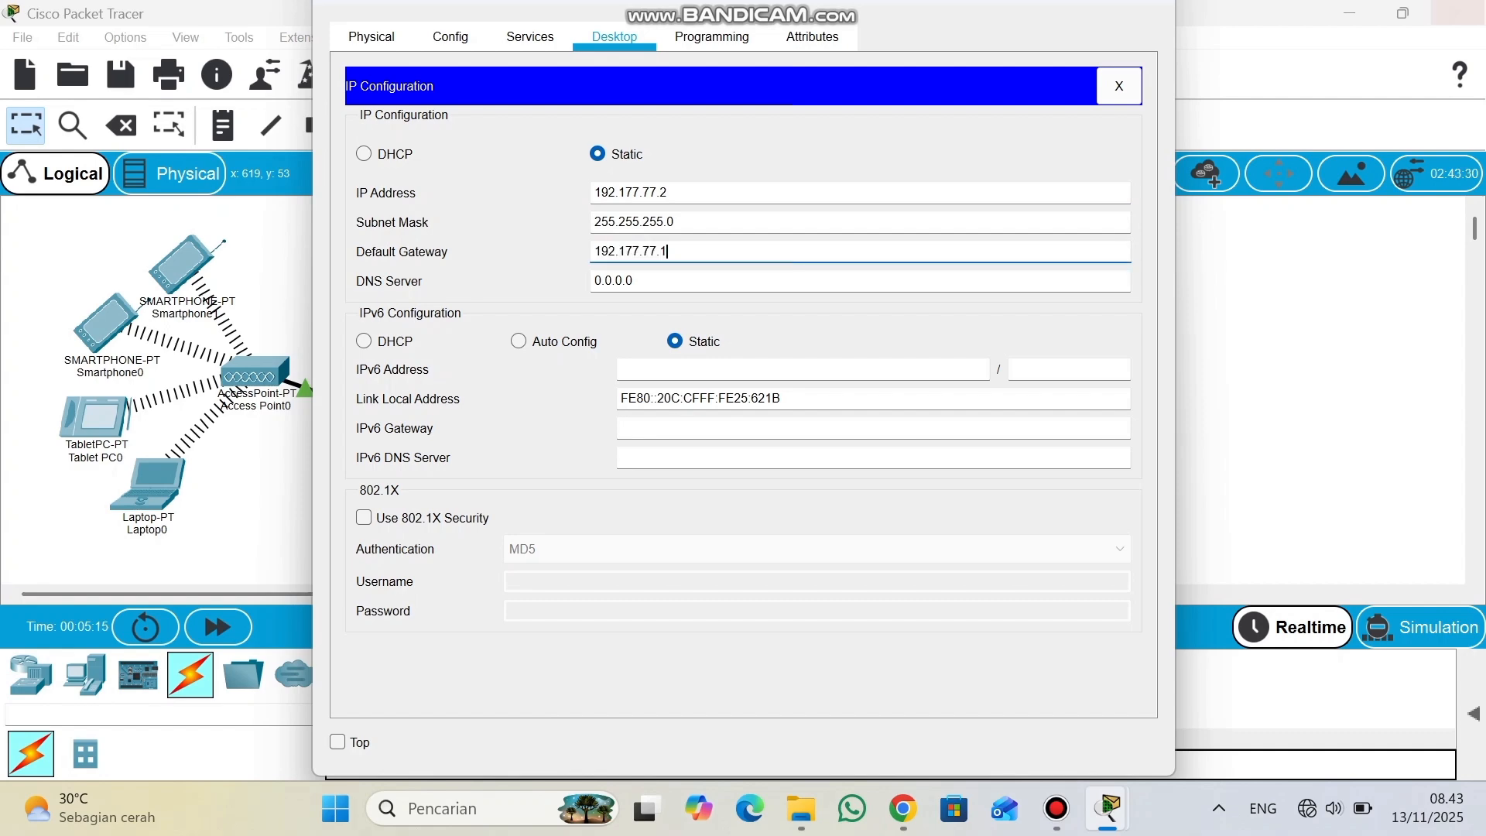
pyautogui.click(1150, 3)
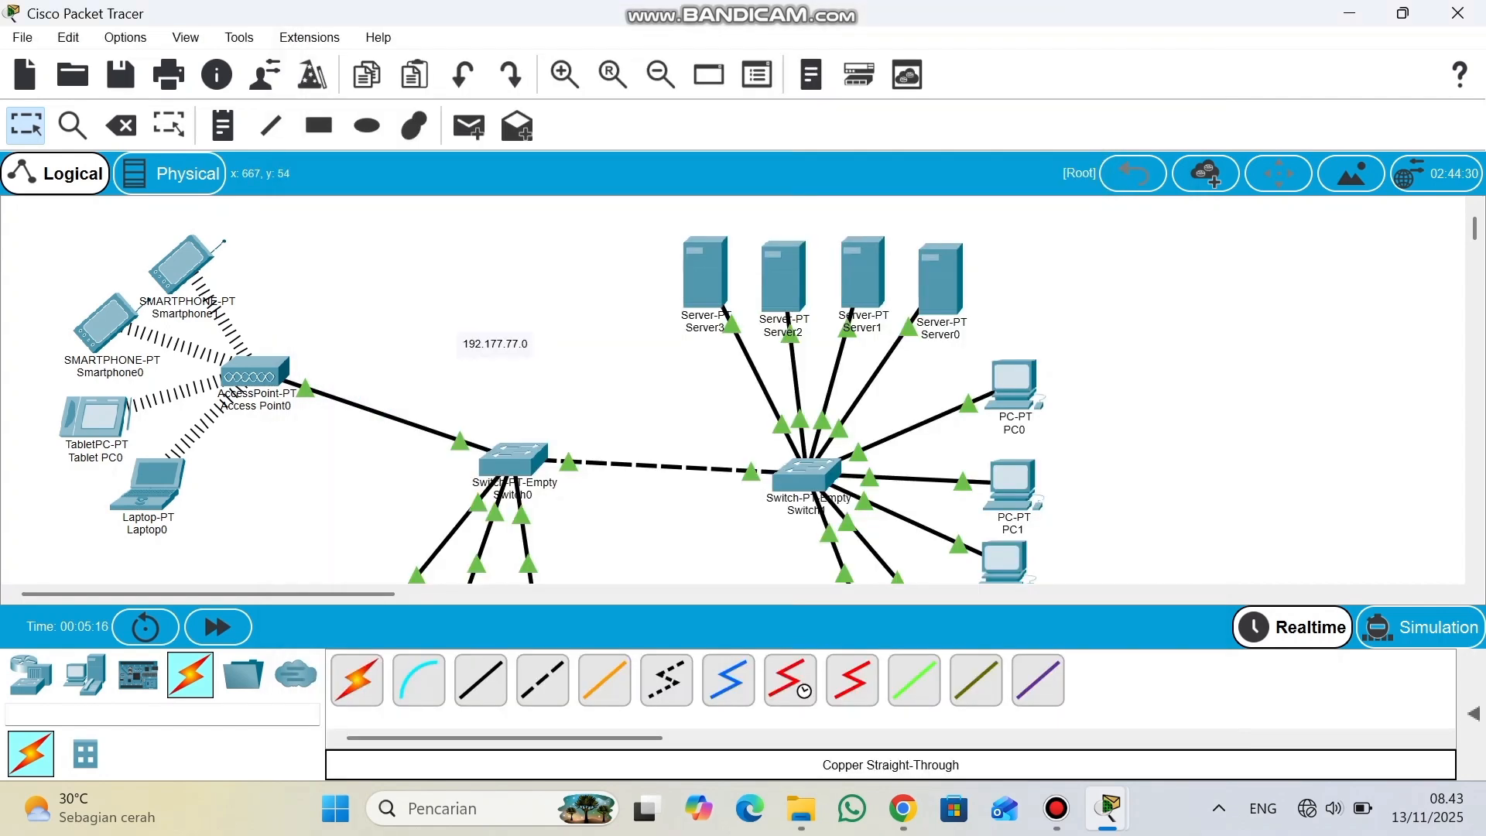
# Give Server0 the static IP address 192.177.77.3, subnet mask 255.255.255.0 and default gateway 192.177.77.1, and return to the workspace.
pyautogui.click(941, 279)
pyautogui.click(614, 36)
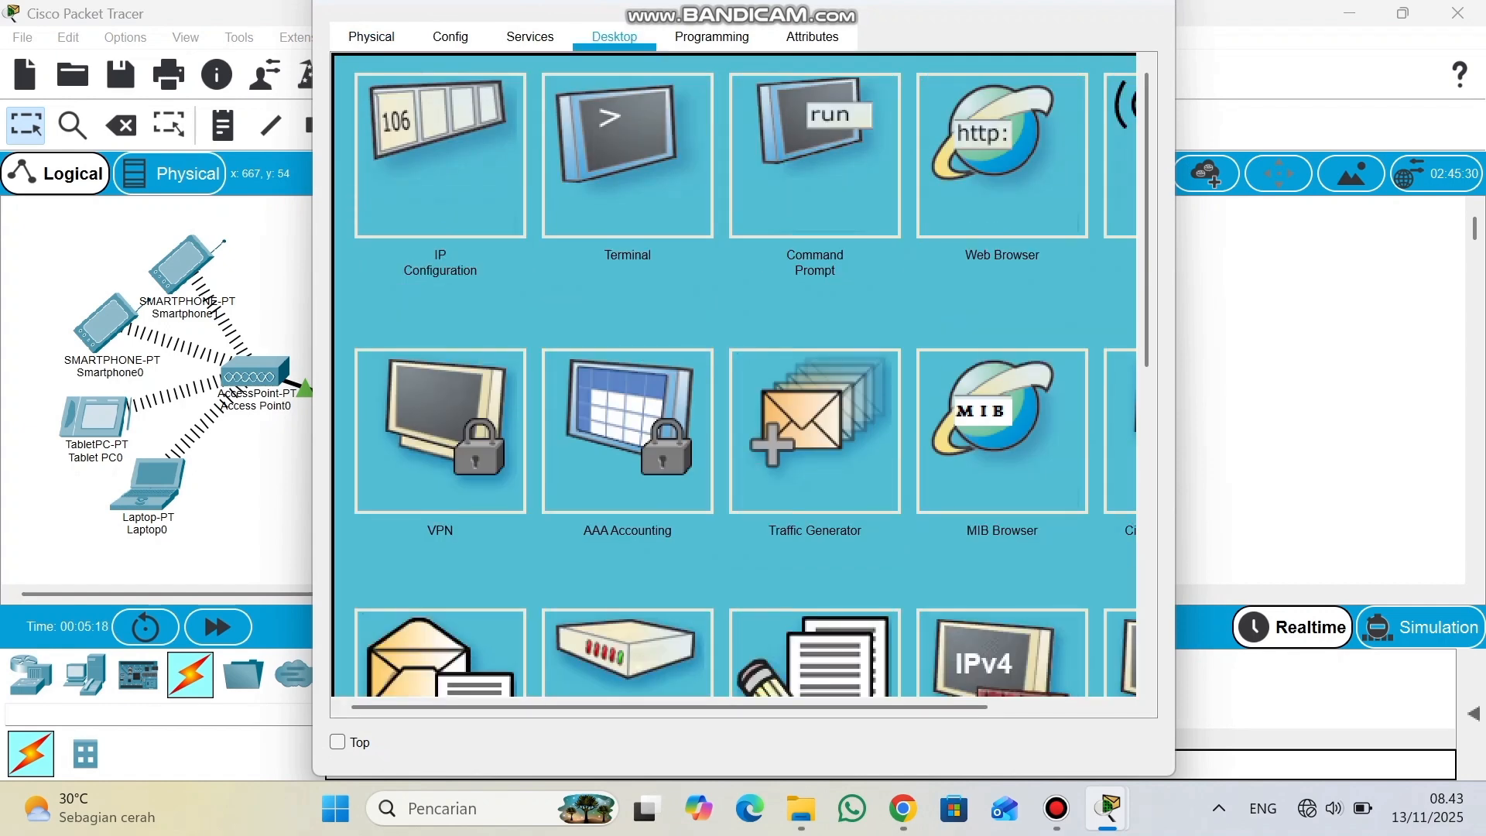
pyautogui.click(439, 155)
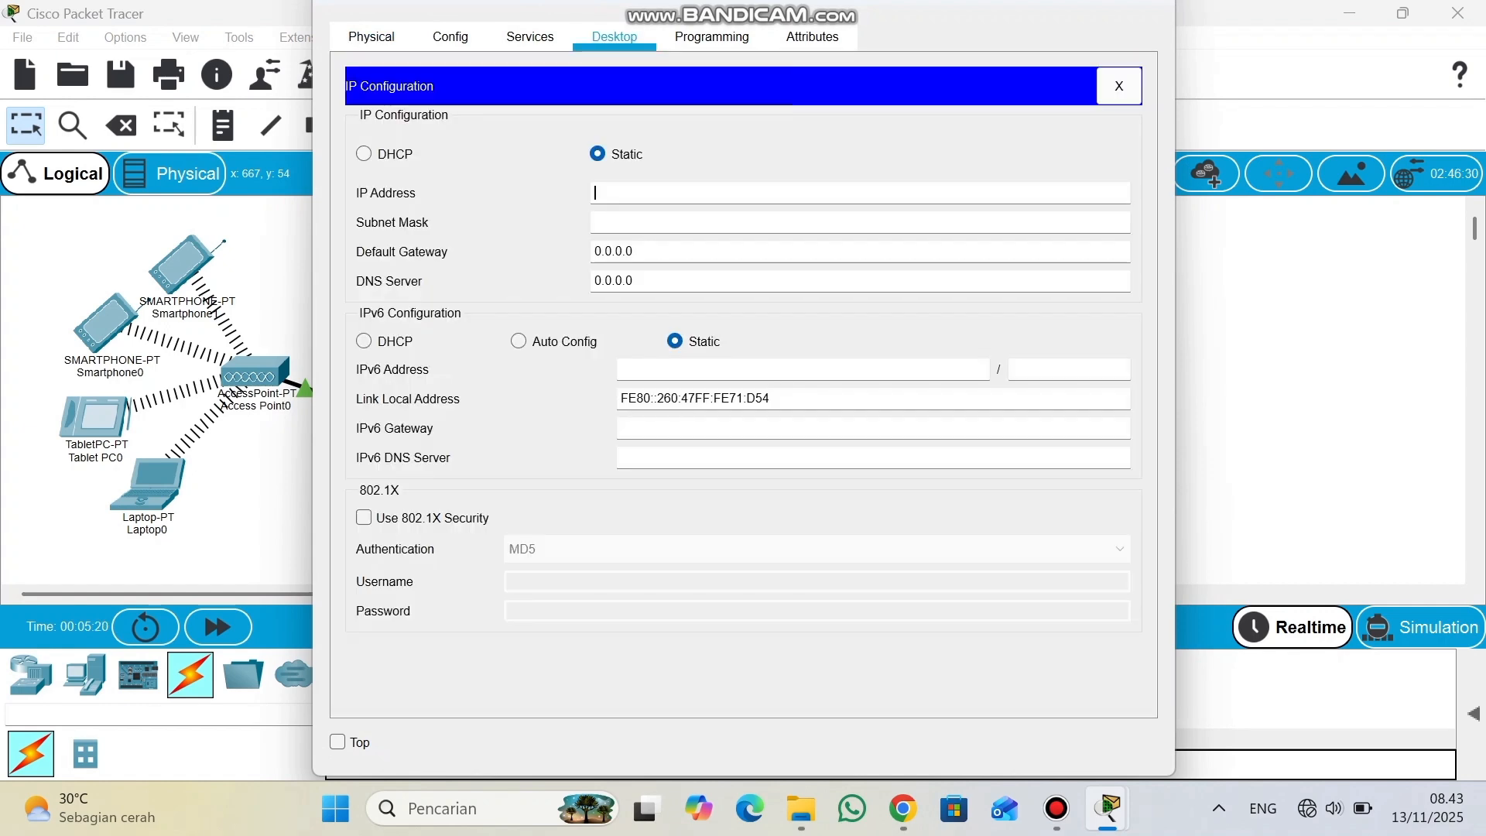
pyautogui.write('192.177.77.3')
pyautogui.press('Tab')
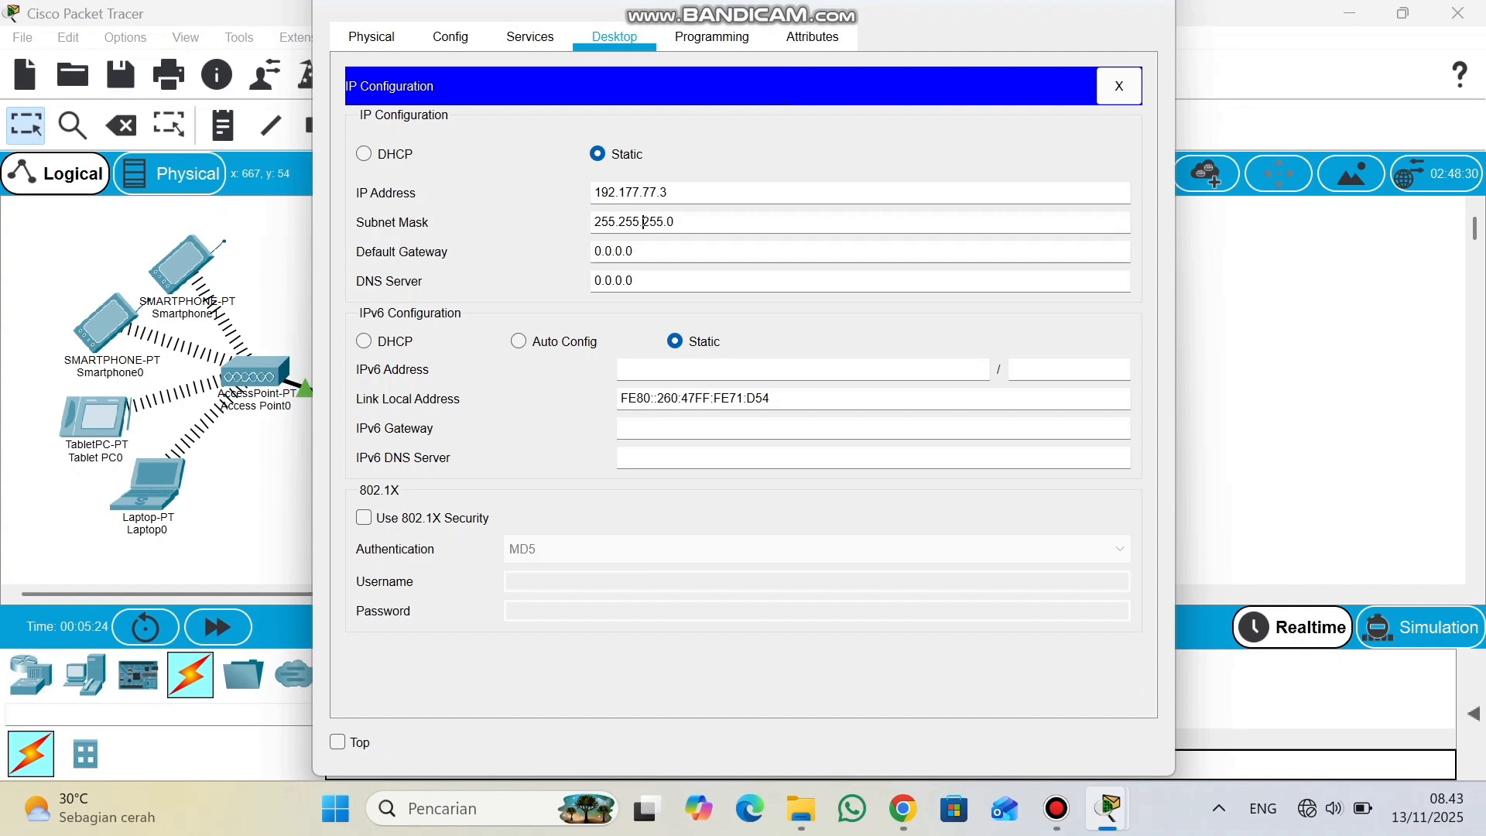
pyautogui.press('Tab')
pyautogui.write('192.177.77.1')
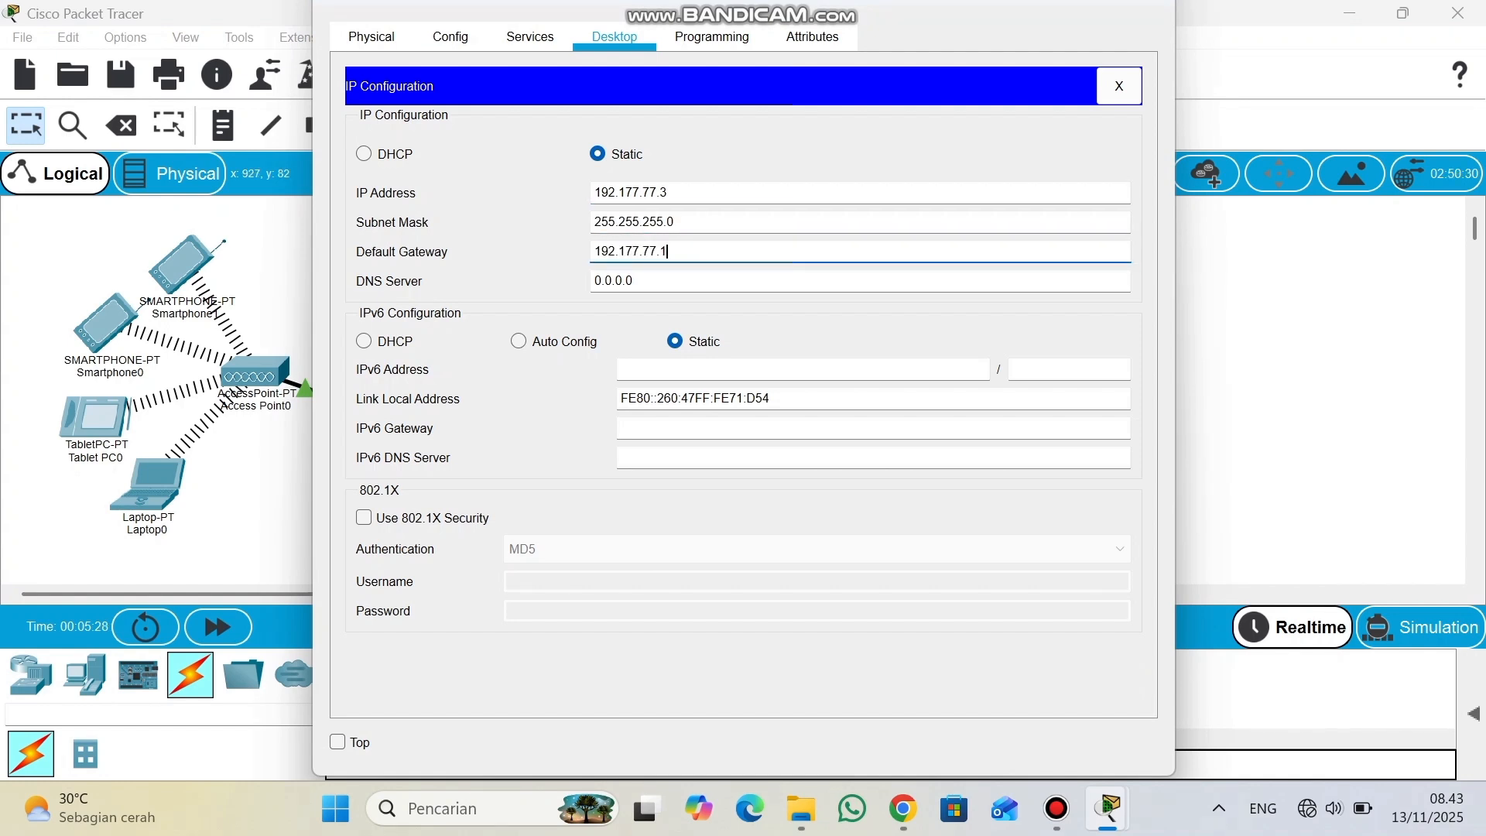
pyautogui.click(1278, 316)
# Assign PC0 the static IP address 192.177.77.4, subnet mask 255.255.255.0 and default gateway 192.177.77.1, and leave its window.
pyautogui.click(1015, 382)
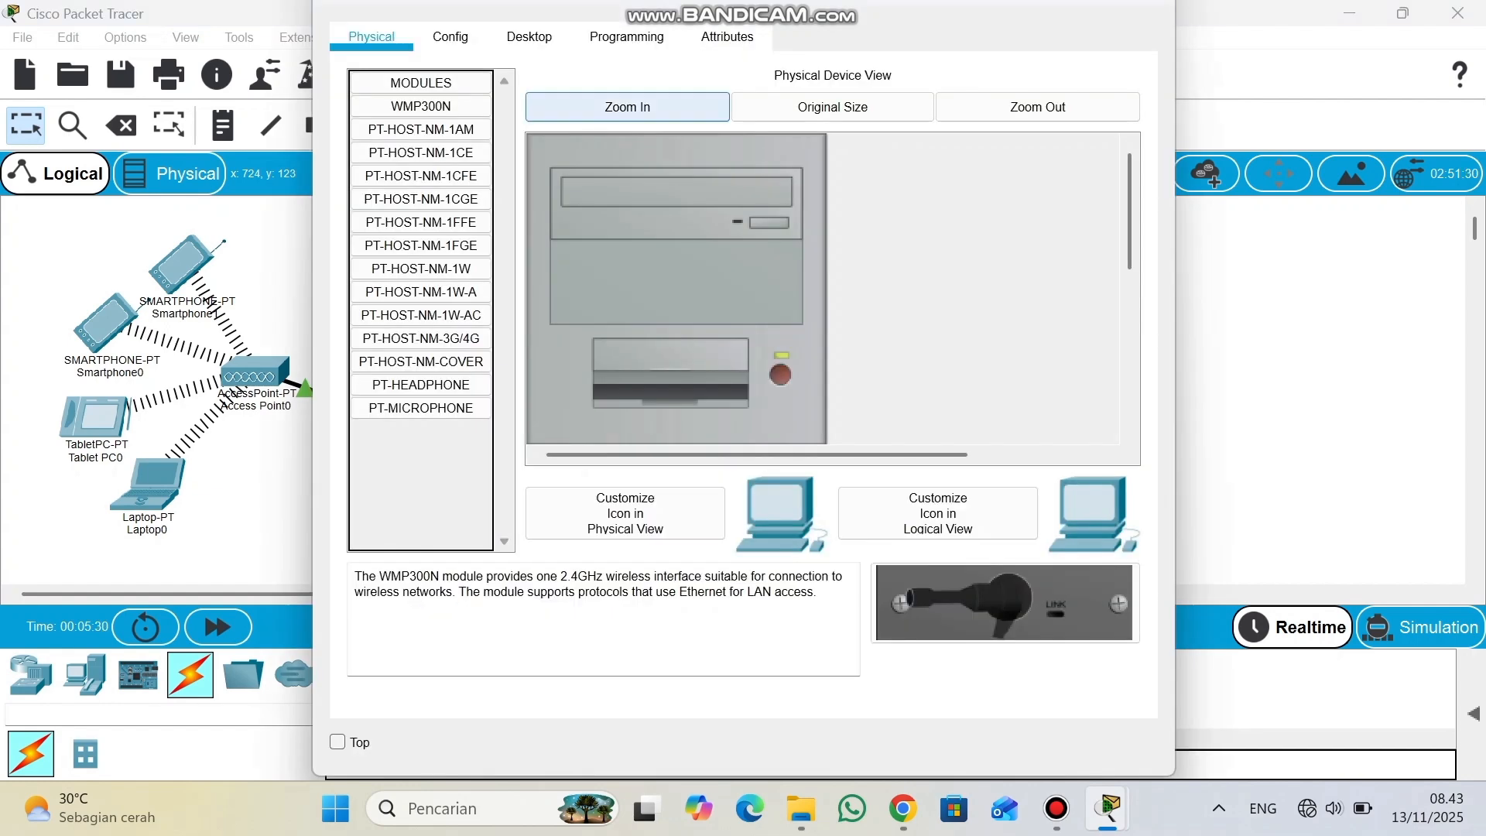
pyautogui.click(529, 37)
pyautogui.click(425, 150)
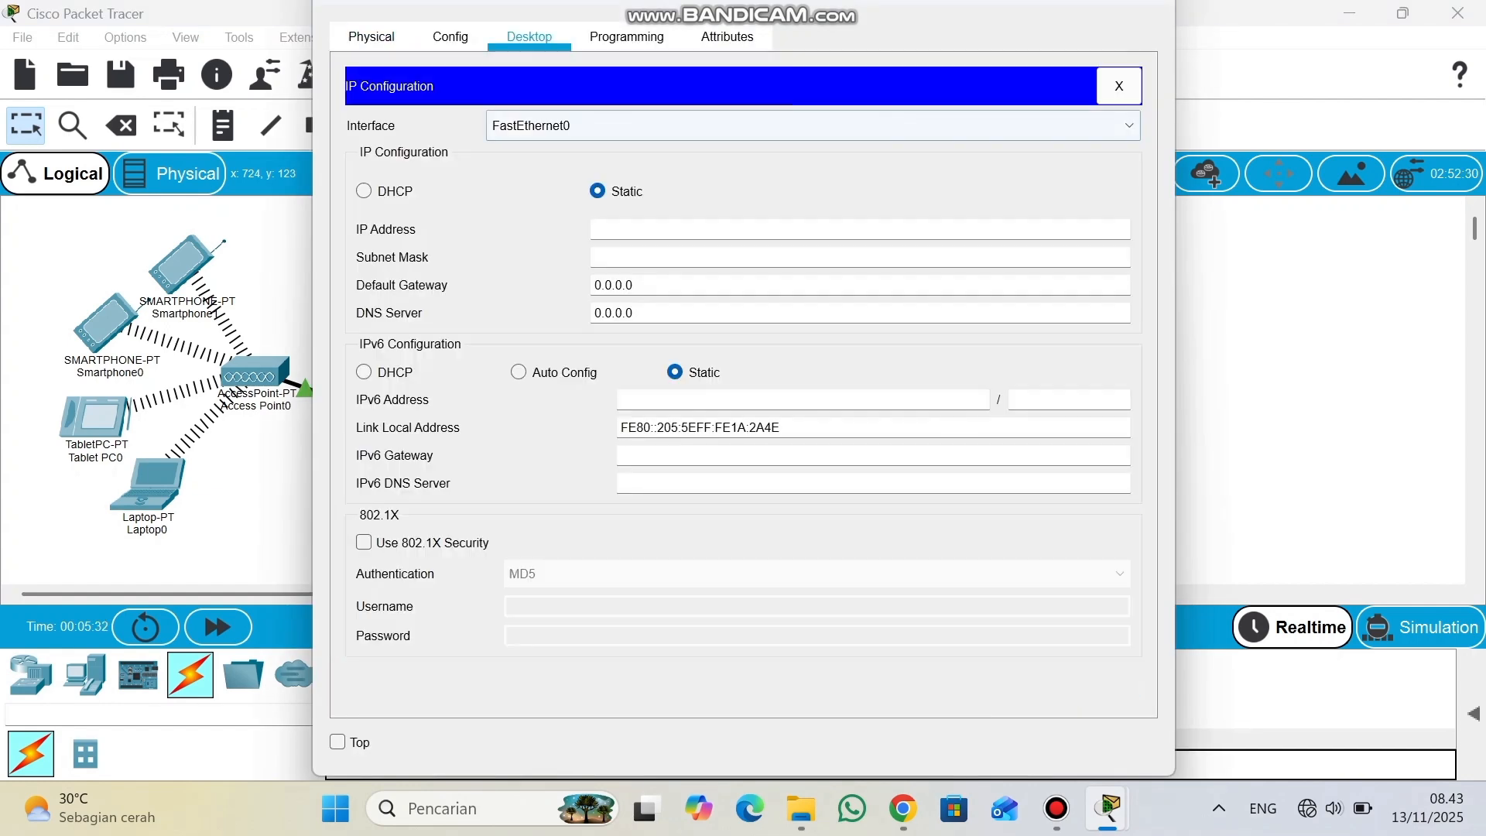
pyautogui.write('192.177.77.4')
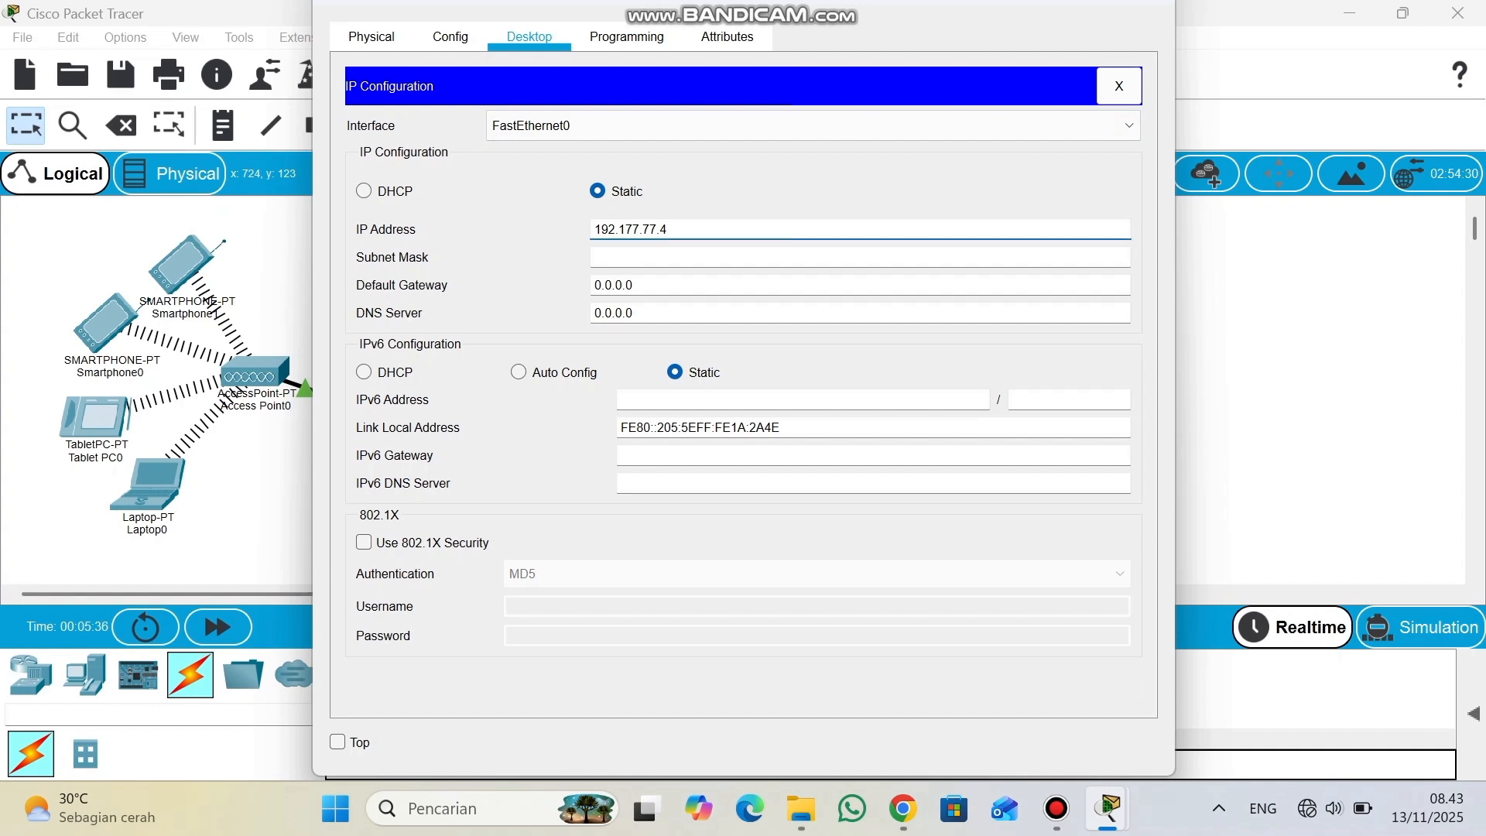
pyautogui.press('Tab')
pyautogui.press('Tab')
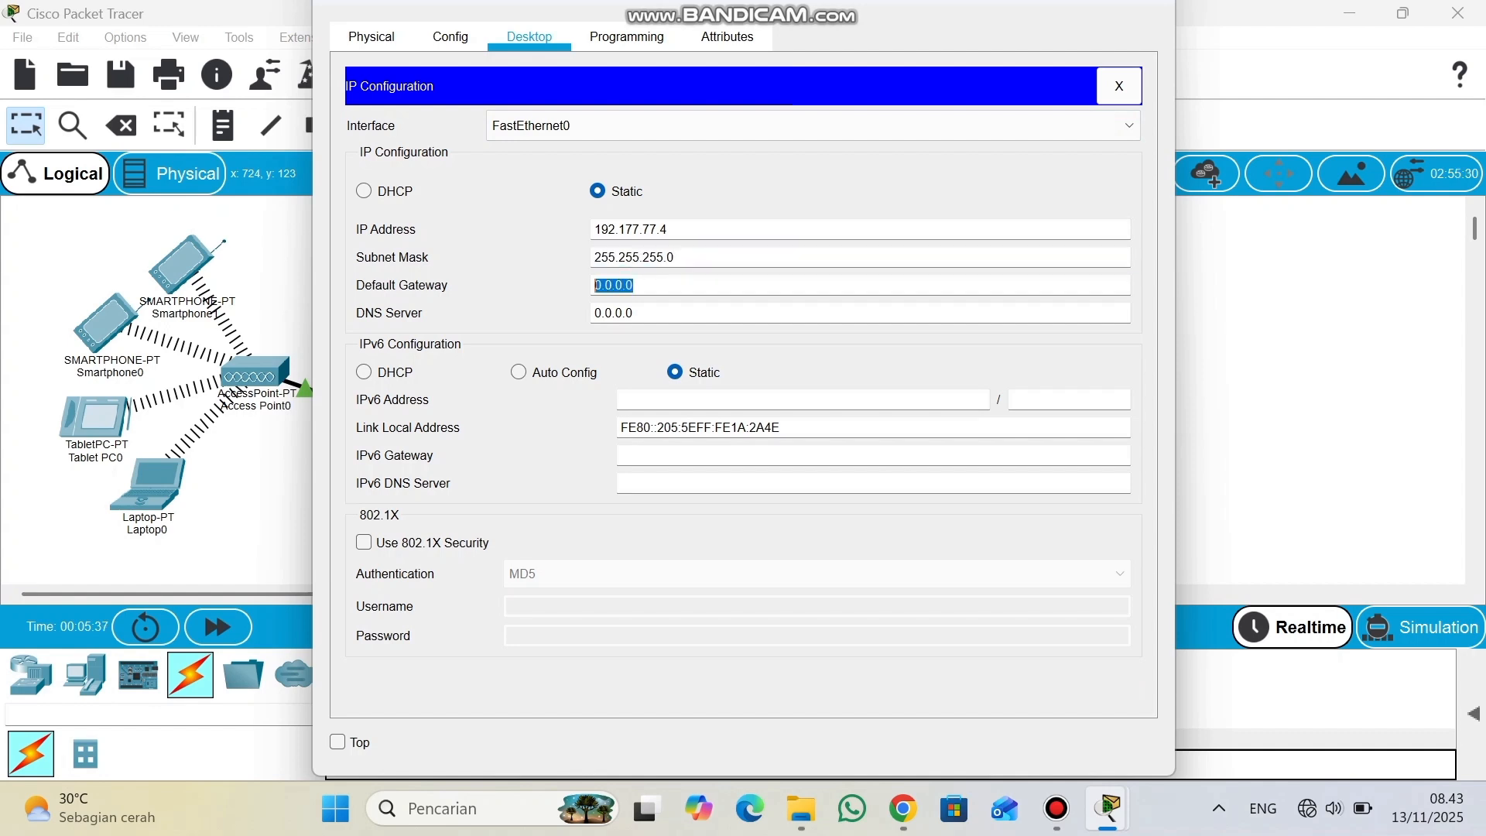
pyautogui.write('192.177.77.1')
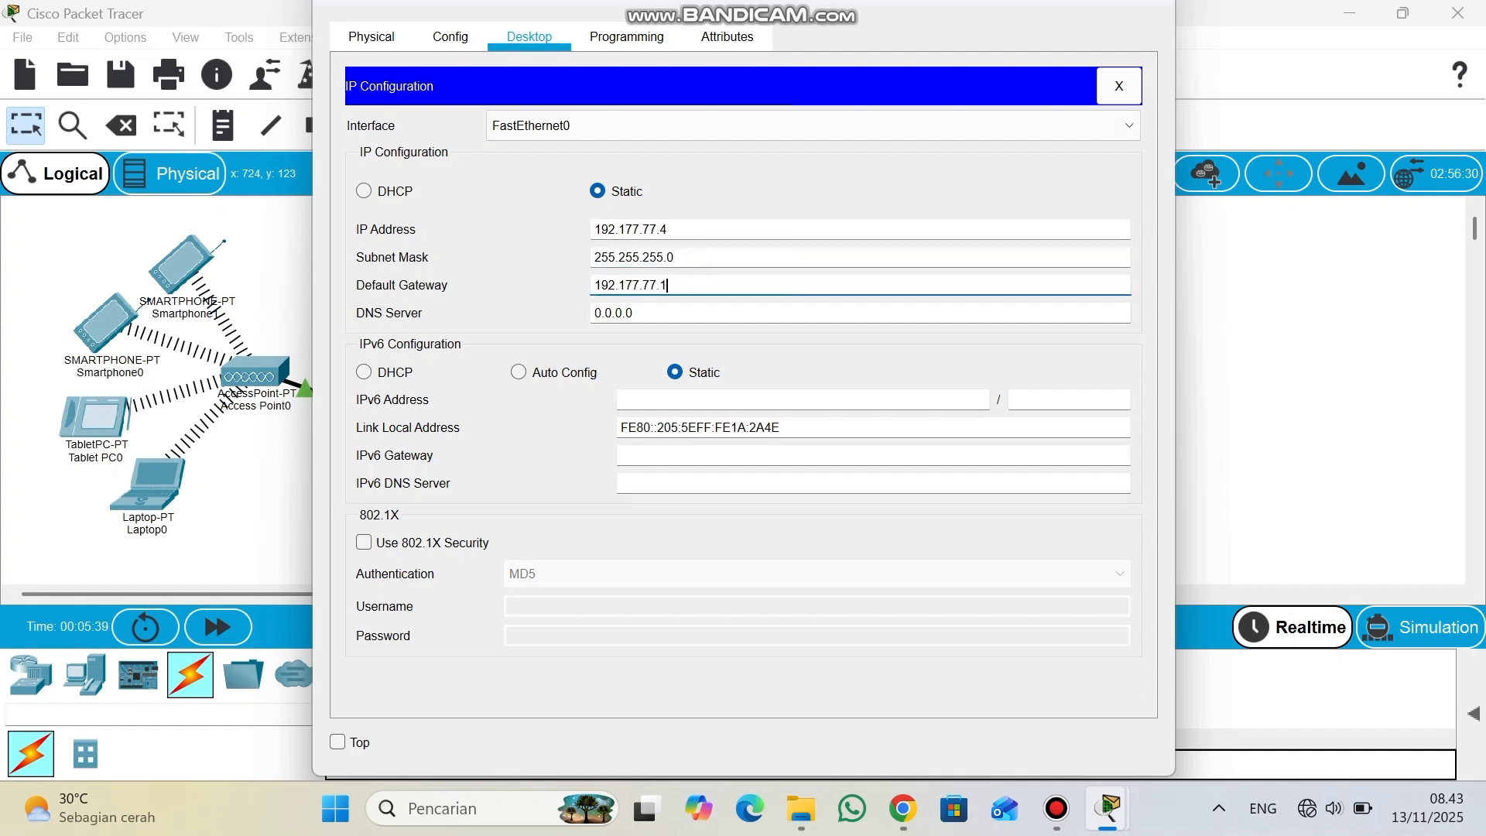
pyautogui.click(1203, 317)
# Assign PC1 the static IP address 192.177.77.5, subnet mask 255.255.255.0 and default gateway 192.177.77.1, and return to the workspace.
pyautogui.scroll(-3, 1203, 317)
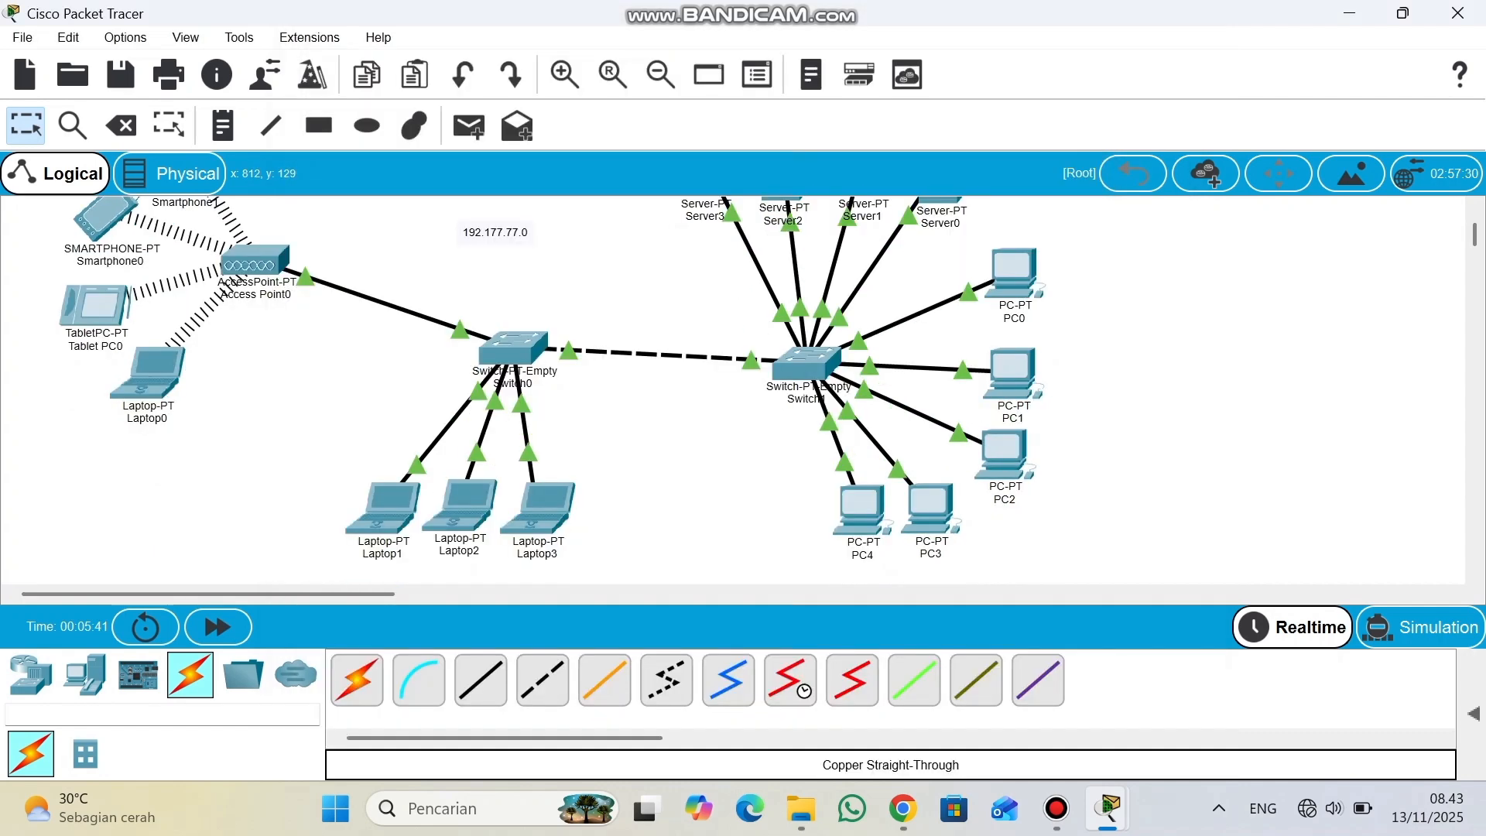
pyautogui.click(1014, 316)
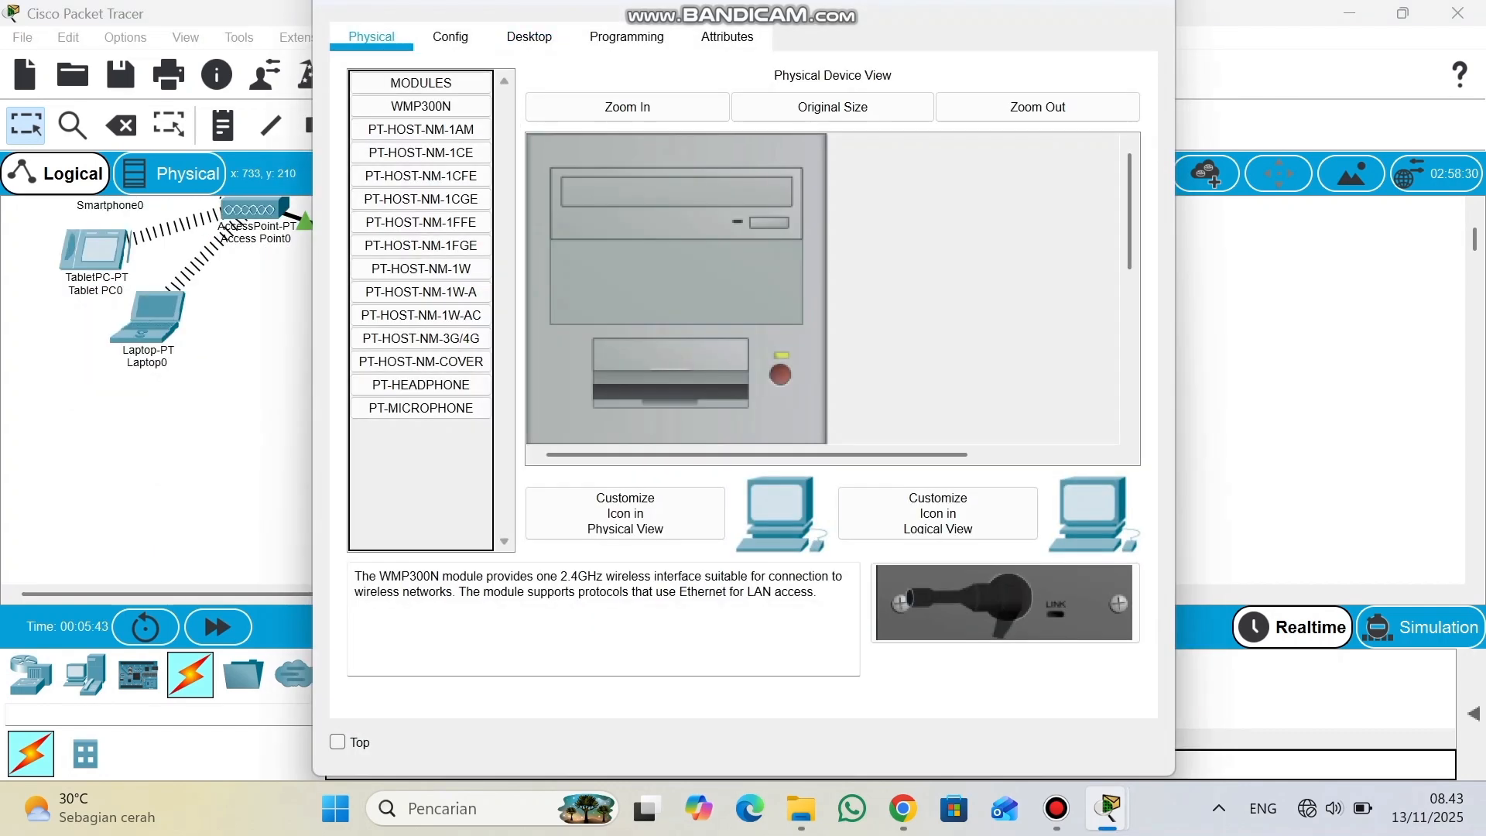
pyautogui.click(529, 36)
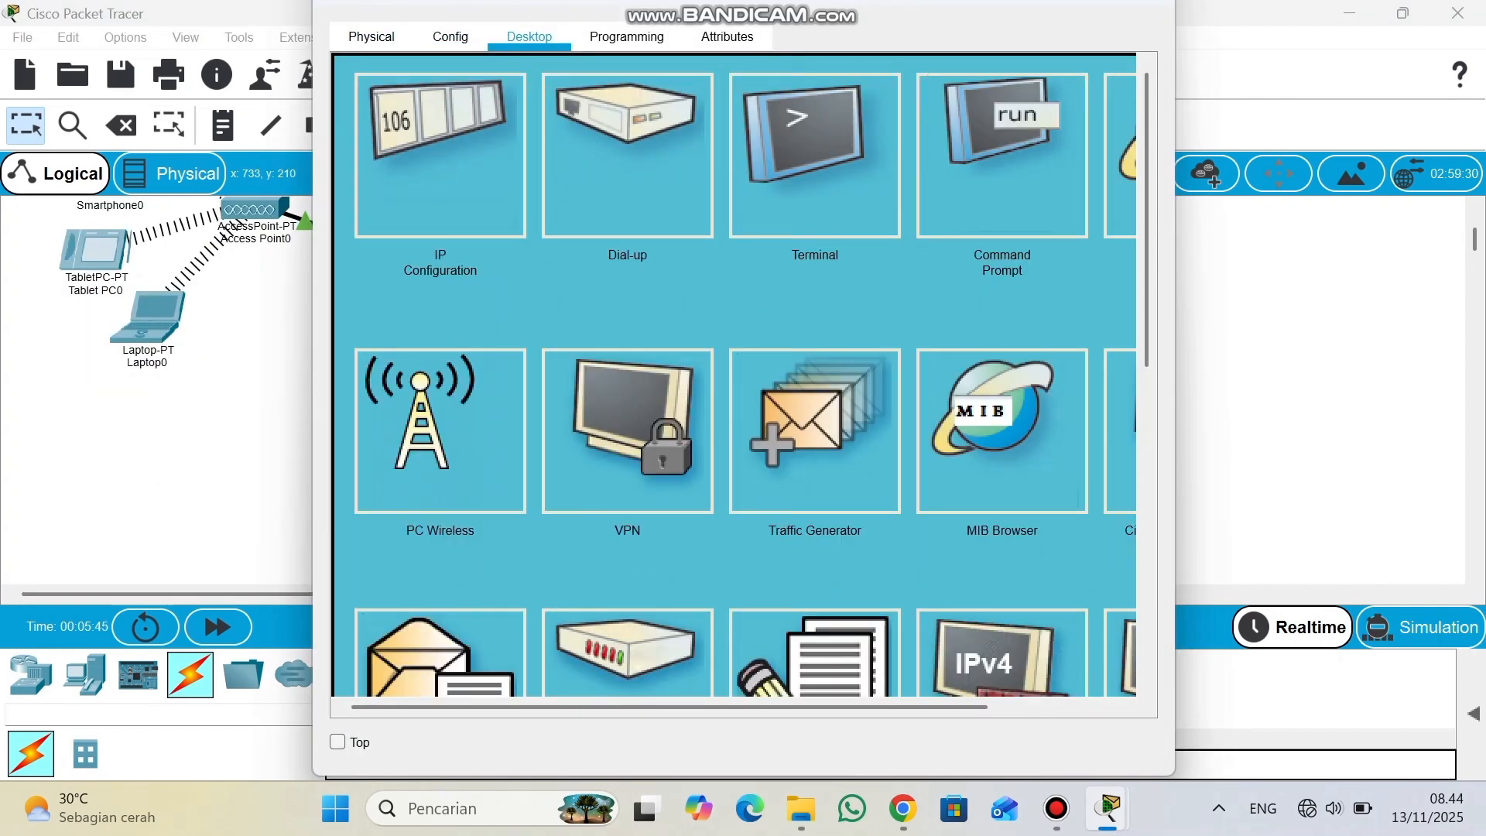
pyautogui.click(440, 133)
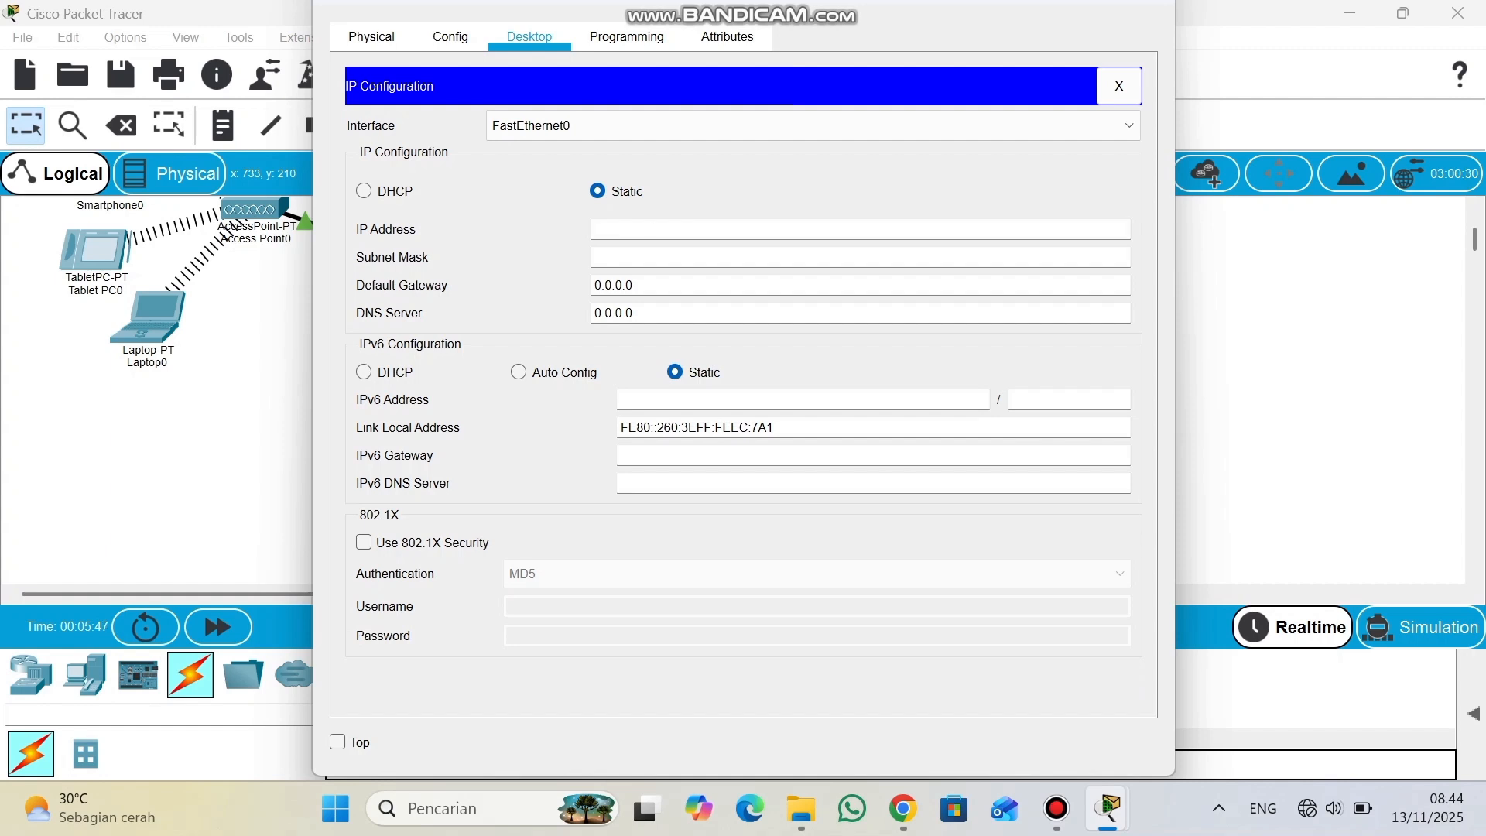
pyautogui.write('192.177.77.')
pyautogui.write('5')
pyautogui.press('Tab')
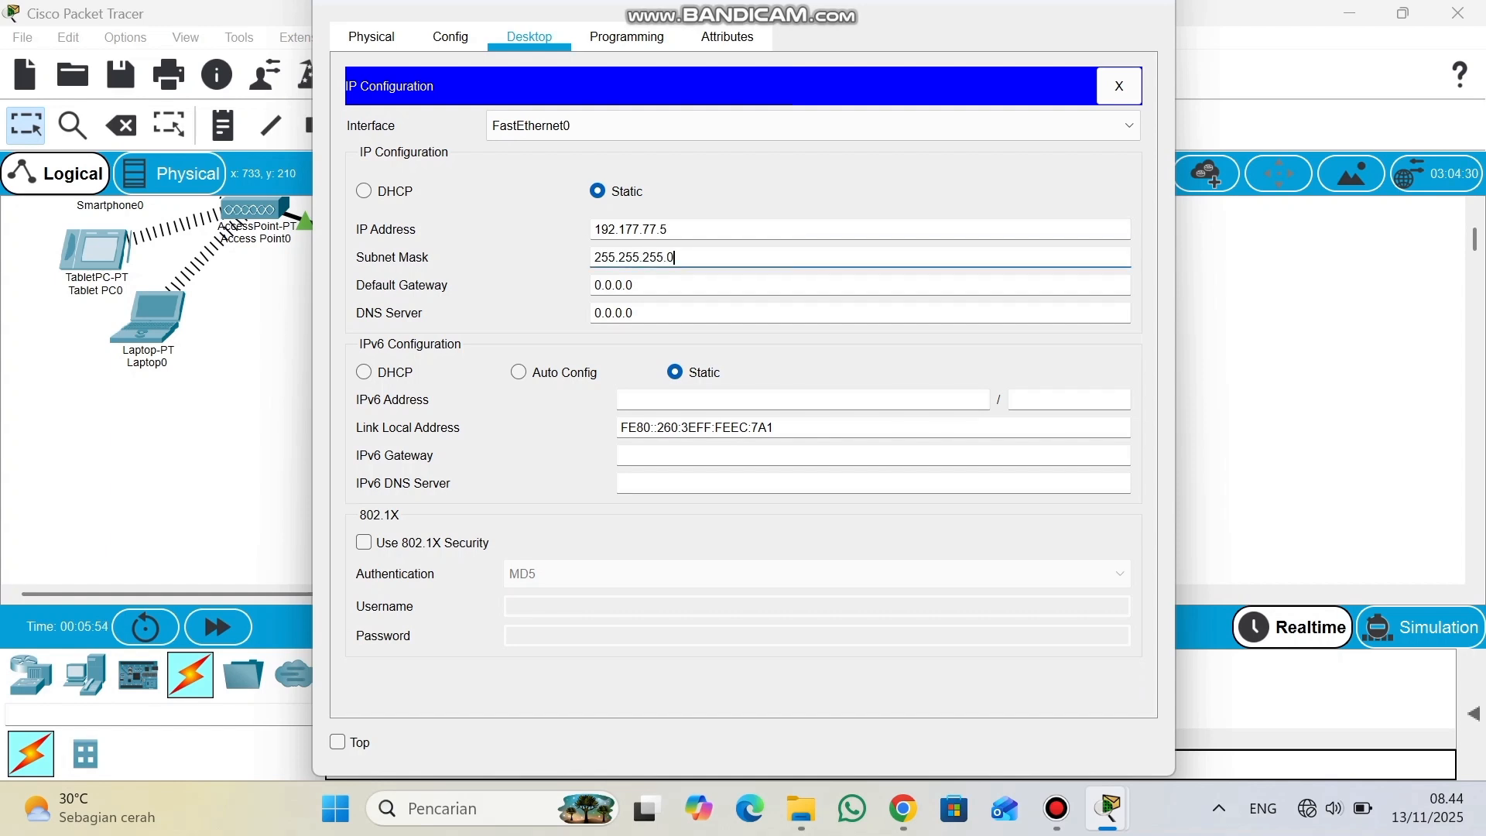
pyautogui.press('Tab')
pyautogui.write('192.177.77.1')
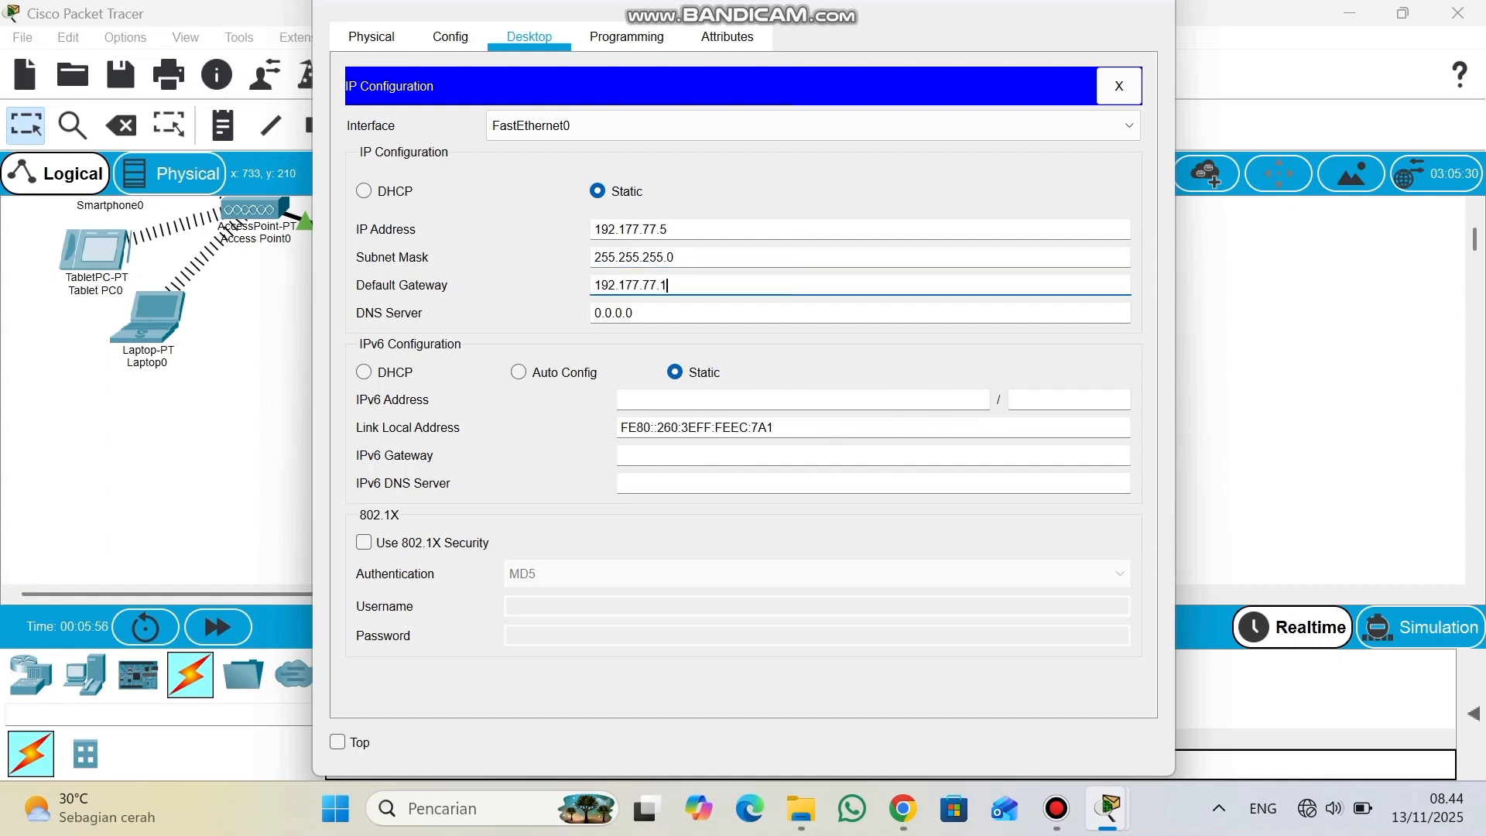
pyautogui.click(1196, 341)
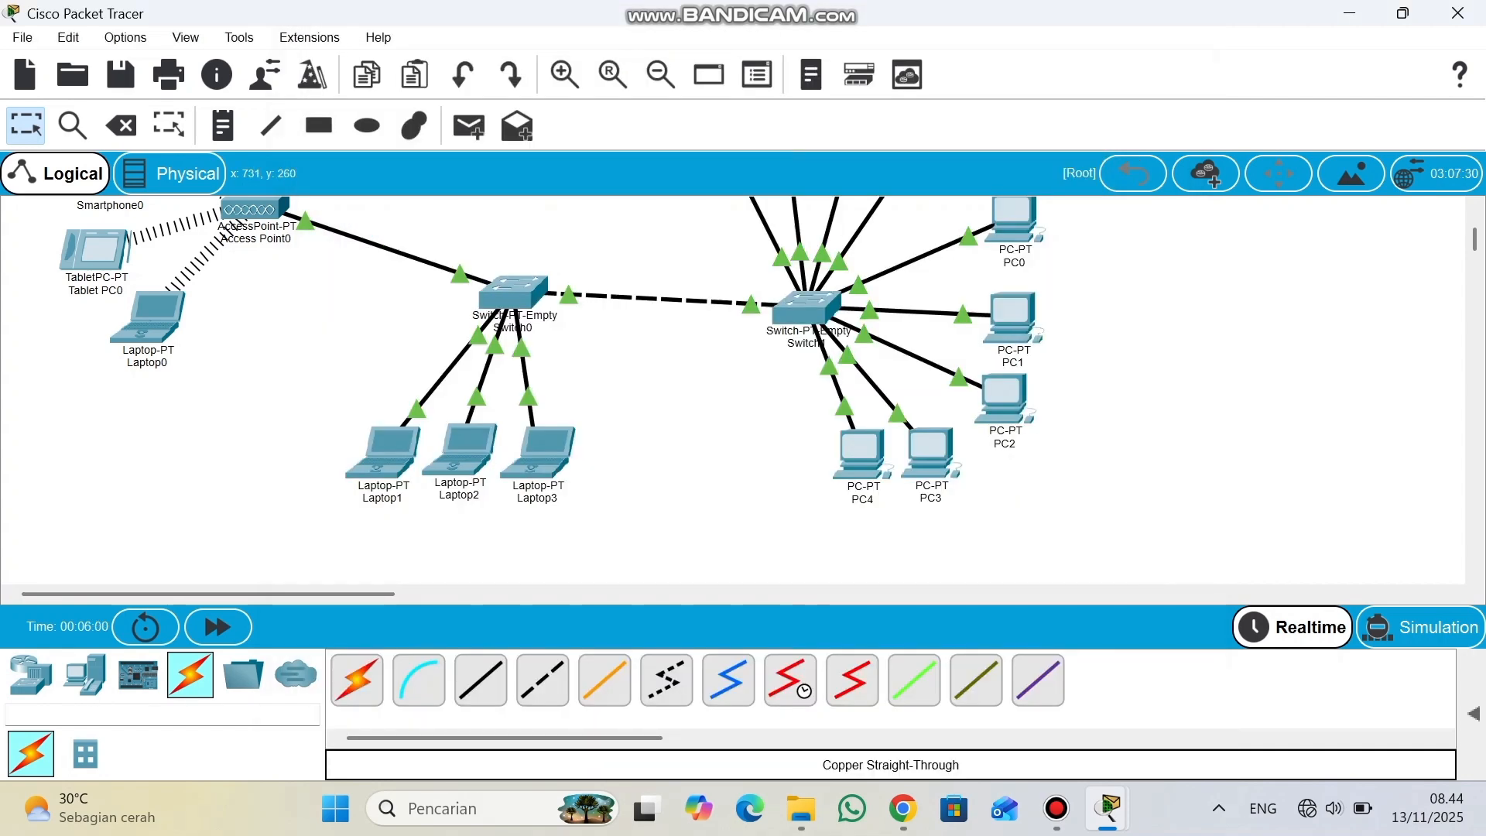
# Configure PC2 with the static IP address 192.177.77.6, subnet mask 255.255.255.0 and default gateway 192.177.77.1, and leave its window.
pyautogui.click(1005, 399)
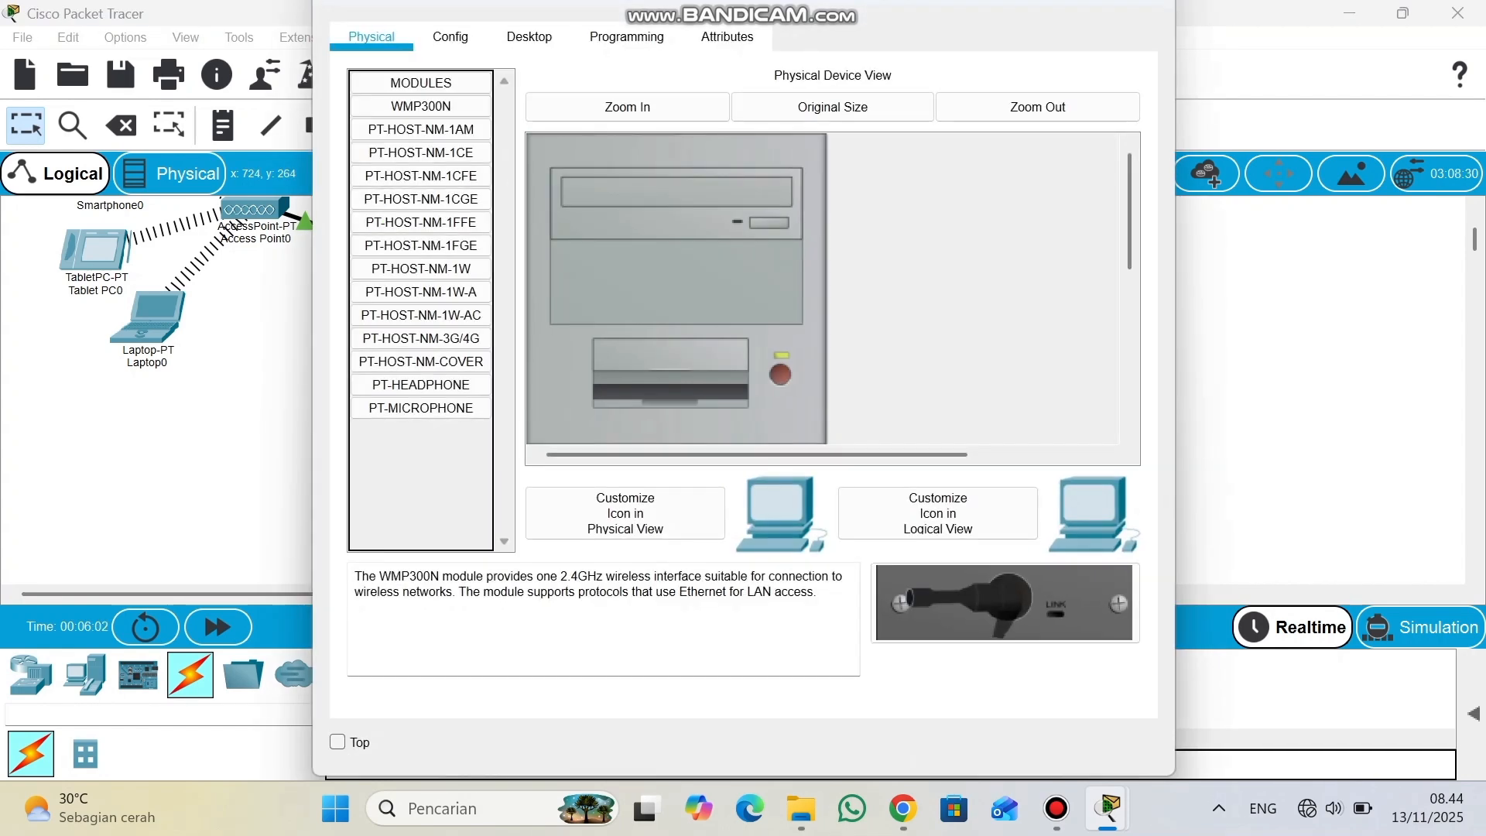
pyautogui.click(530, 37)
pyautogui.click(436, 130)
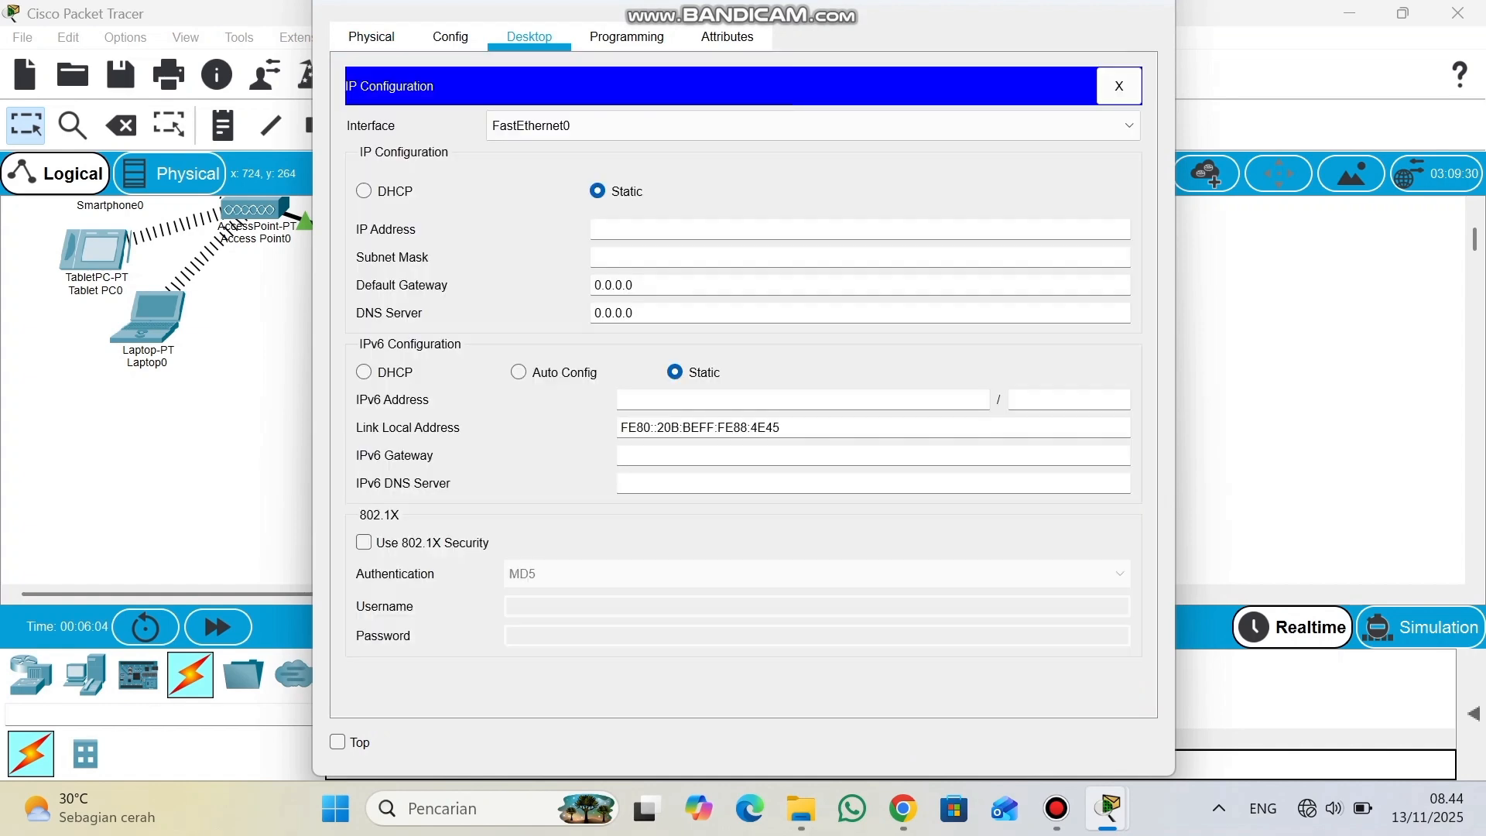
pyautogui.write('192.177.77.6')
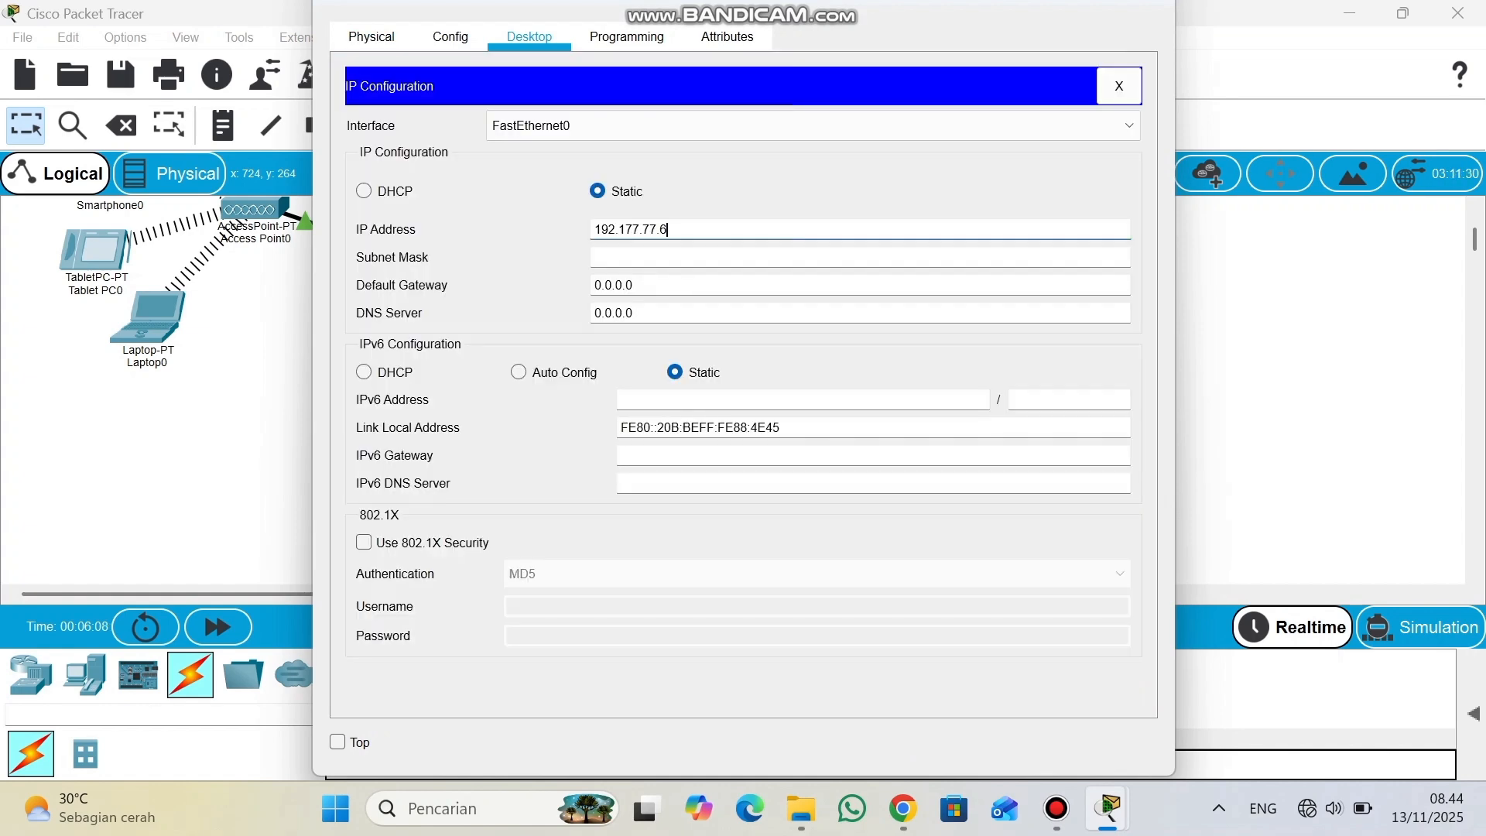
pyautogui.press('Tab')
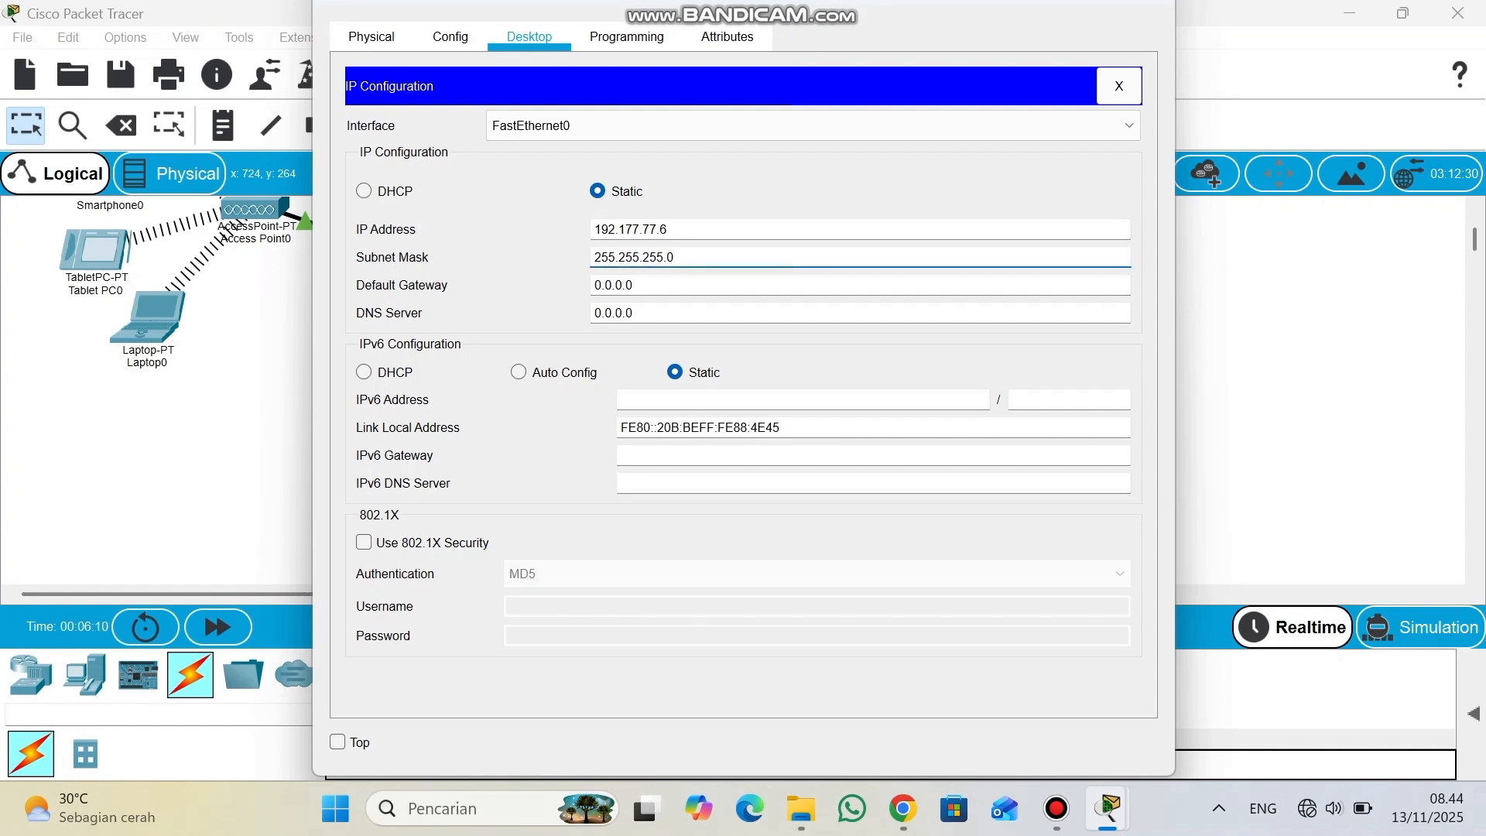
pyautogui.doubleClick(633, 284)
pyautogui.write('192.177.77.1')
pyautogui.click(1247, 271)
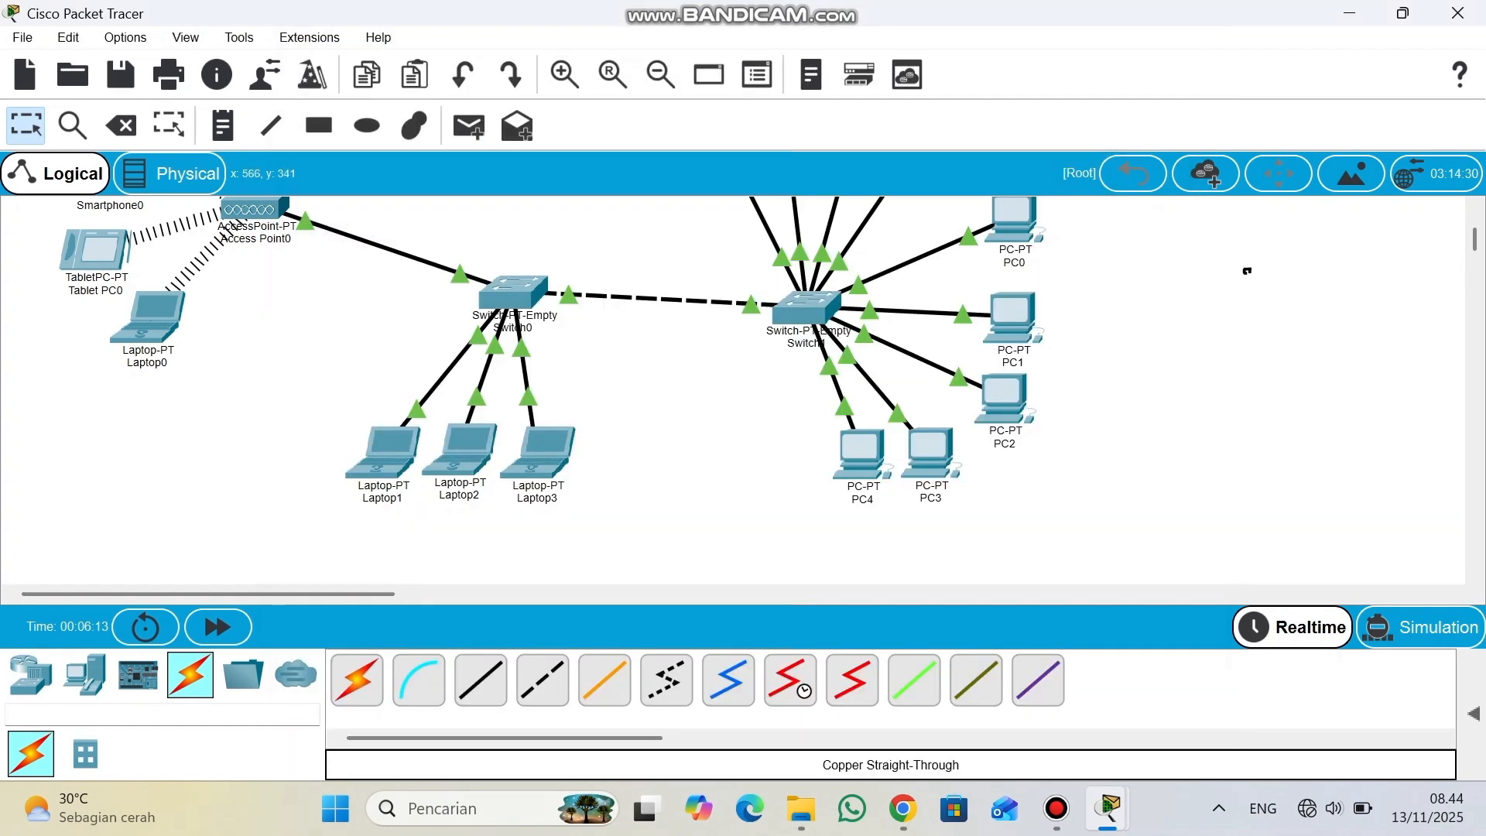
# Configure PC3 with the static IP address 192.177.77.7, subnet mask 255.255.255.0 and default gateway 192.177.77.1, closing its window.
pyautogui.click(931, 453)
pyautogui.click(530, 36)
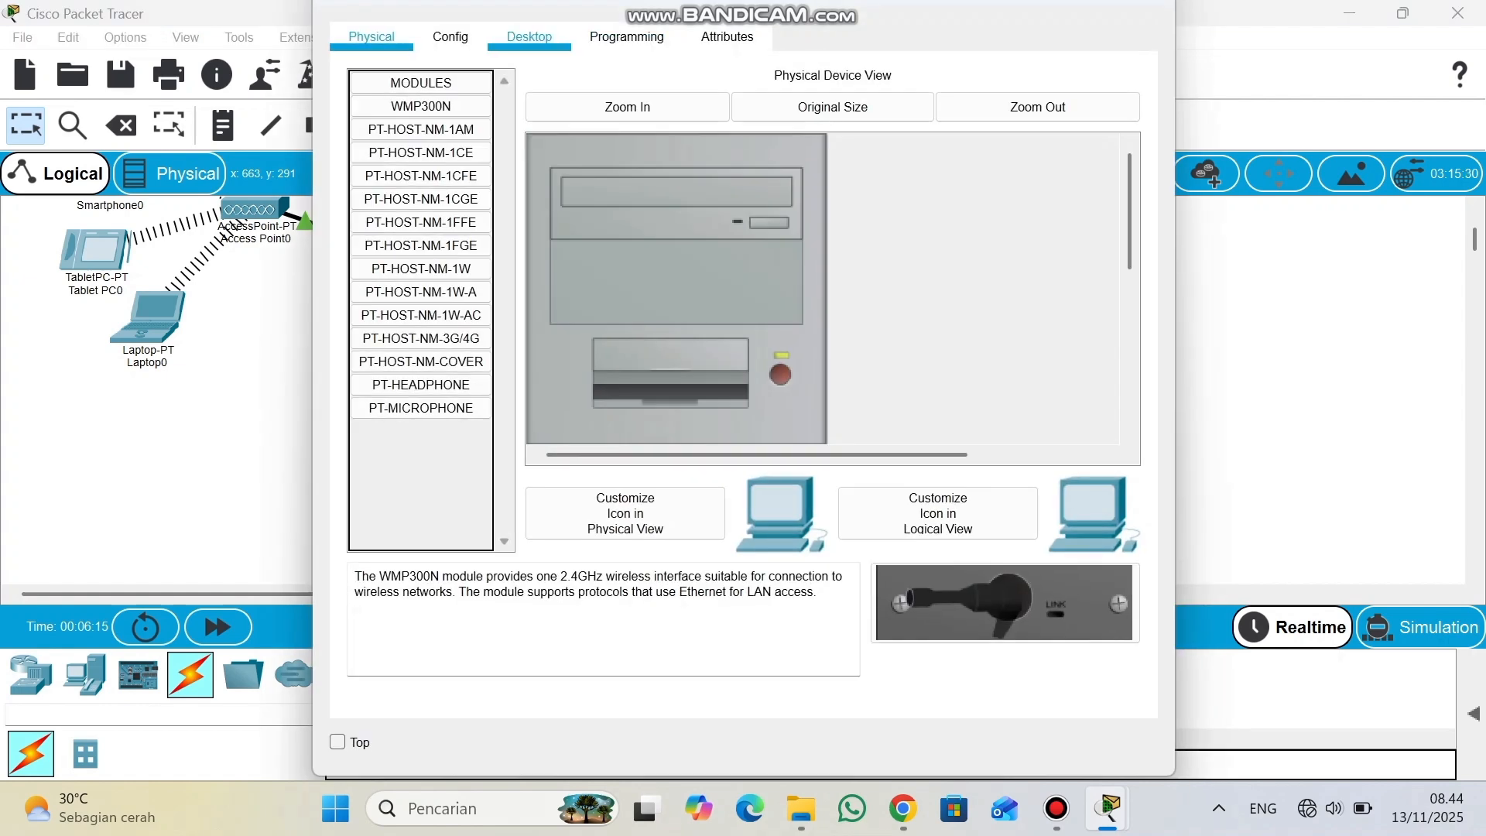
pyautogui.click(440, 155)
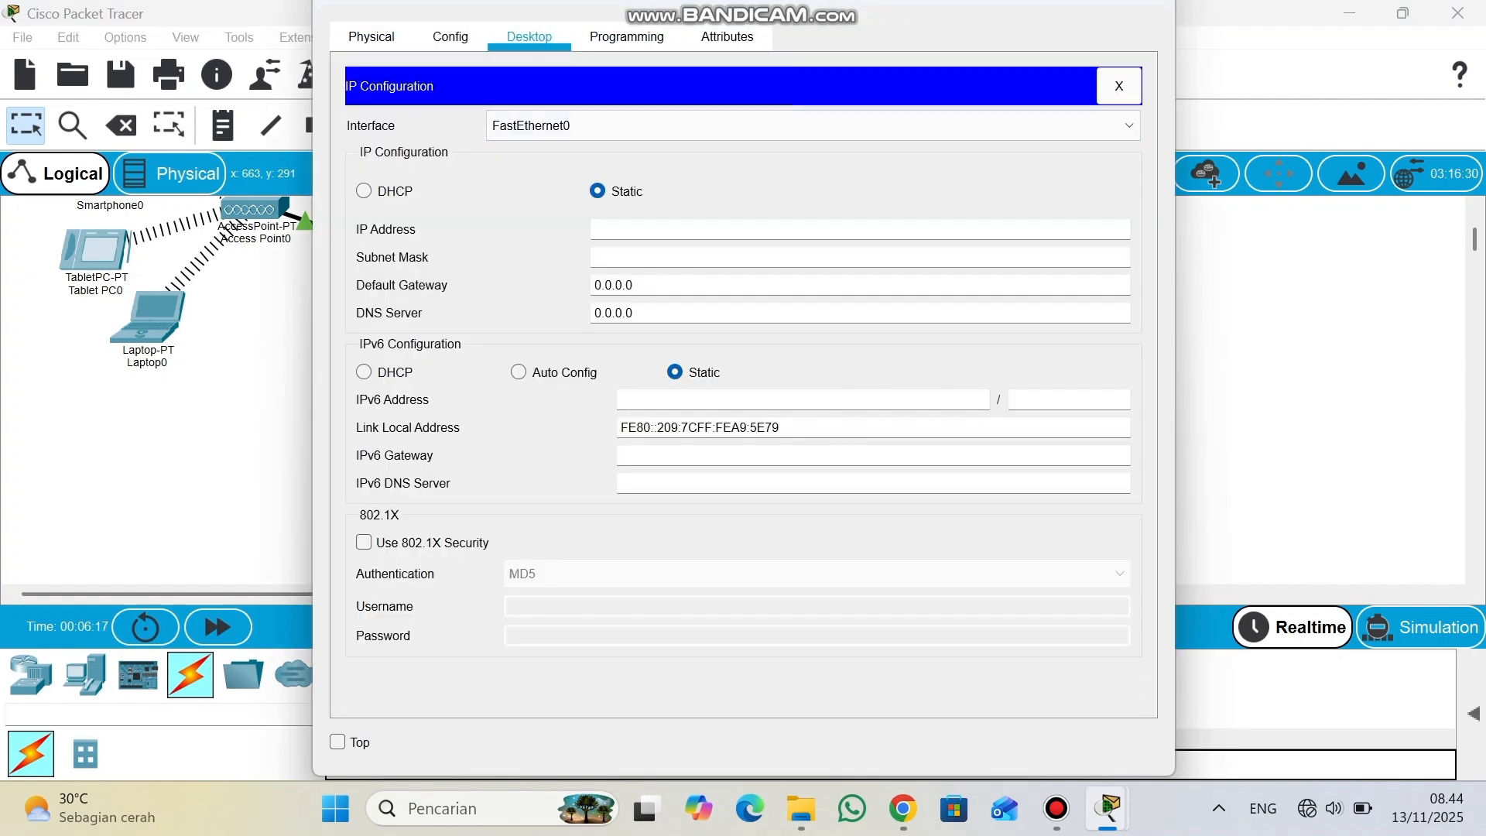
pyautogui.write('192.177.77.7')
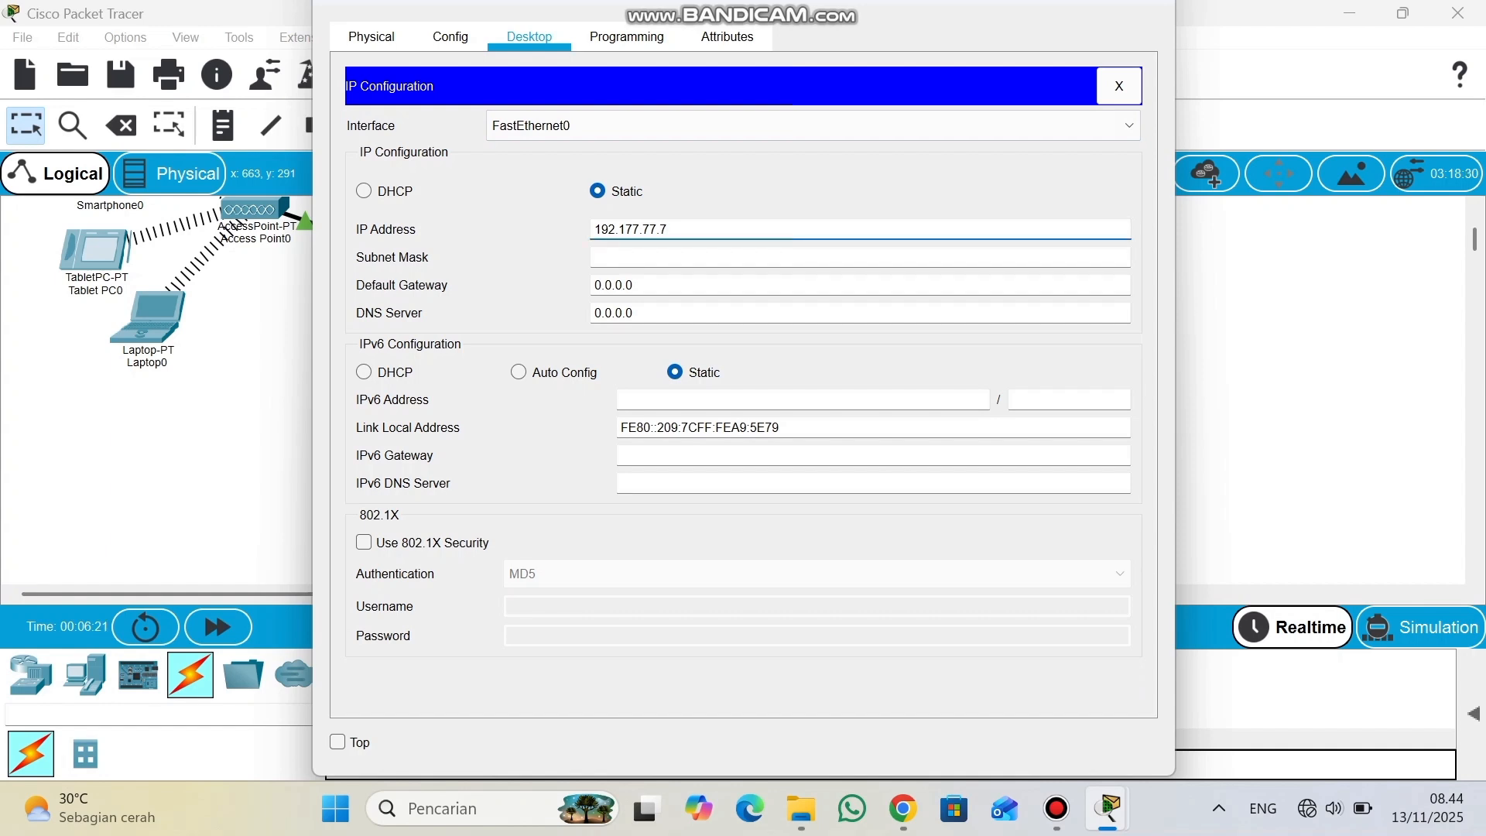
pyautogui.press('Tab')
pyautogui.press('Tab')
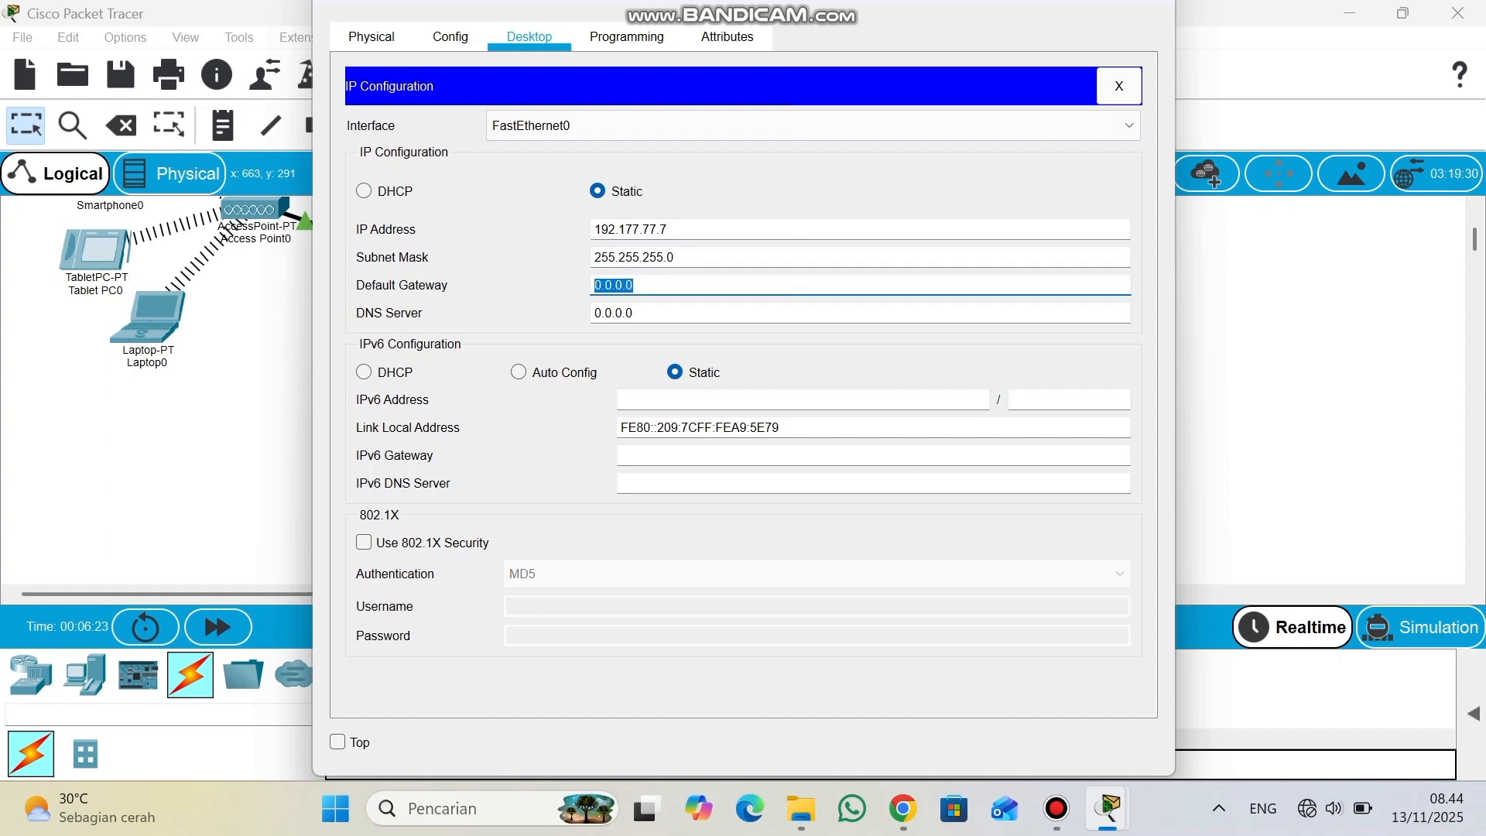
pyautogui.write('192.177.77.1')
pyautogui.press('Escape')
# Assign PC4 the static IP address 192.177.77.8, subnet mask 255.255.255.0 and default gateway 192.177.77.1, and close its window.
pyautogui.click(864, 449)
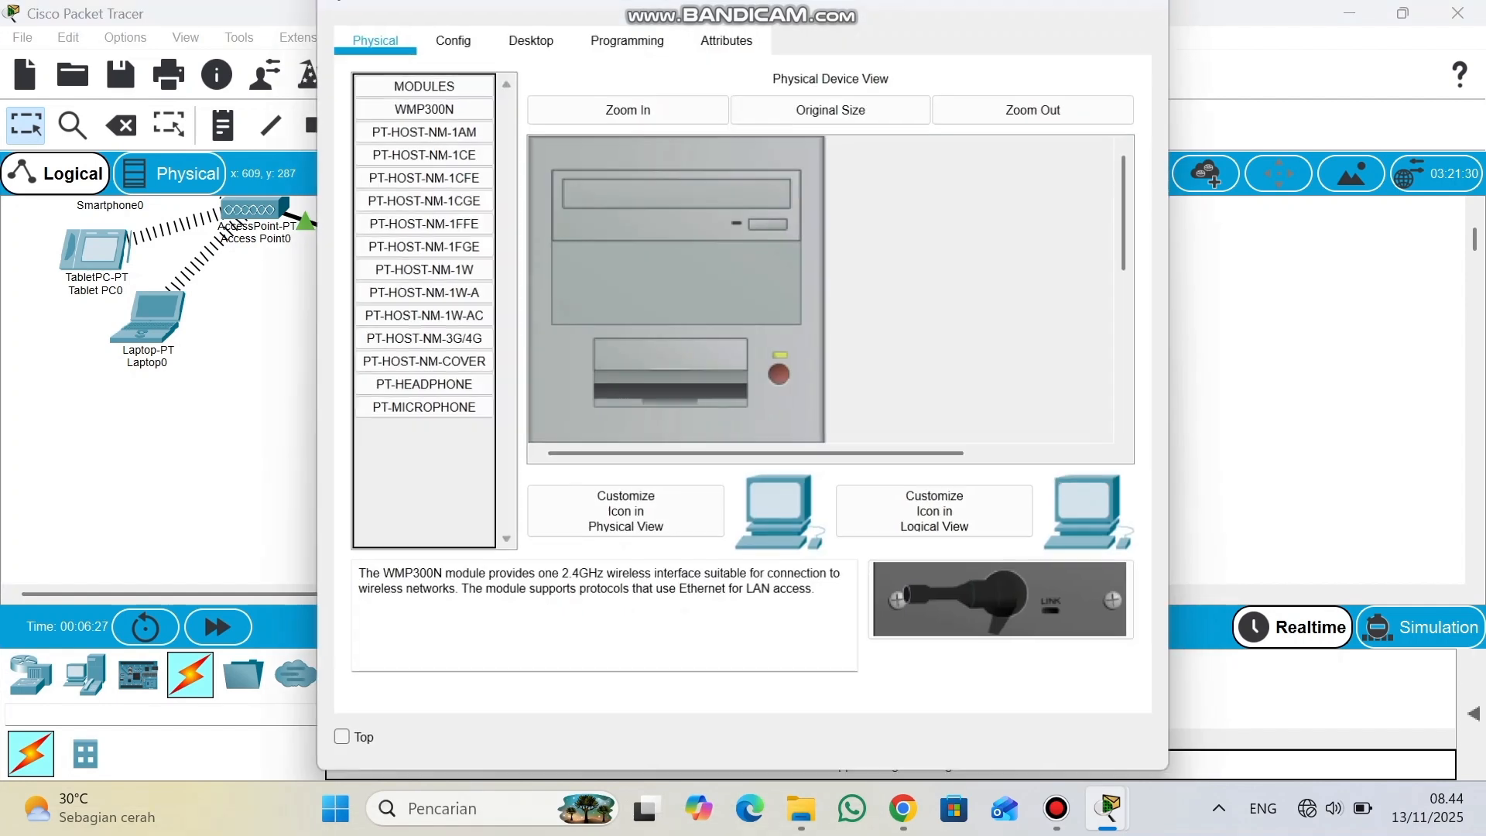
pyautogui.click(532, 40)
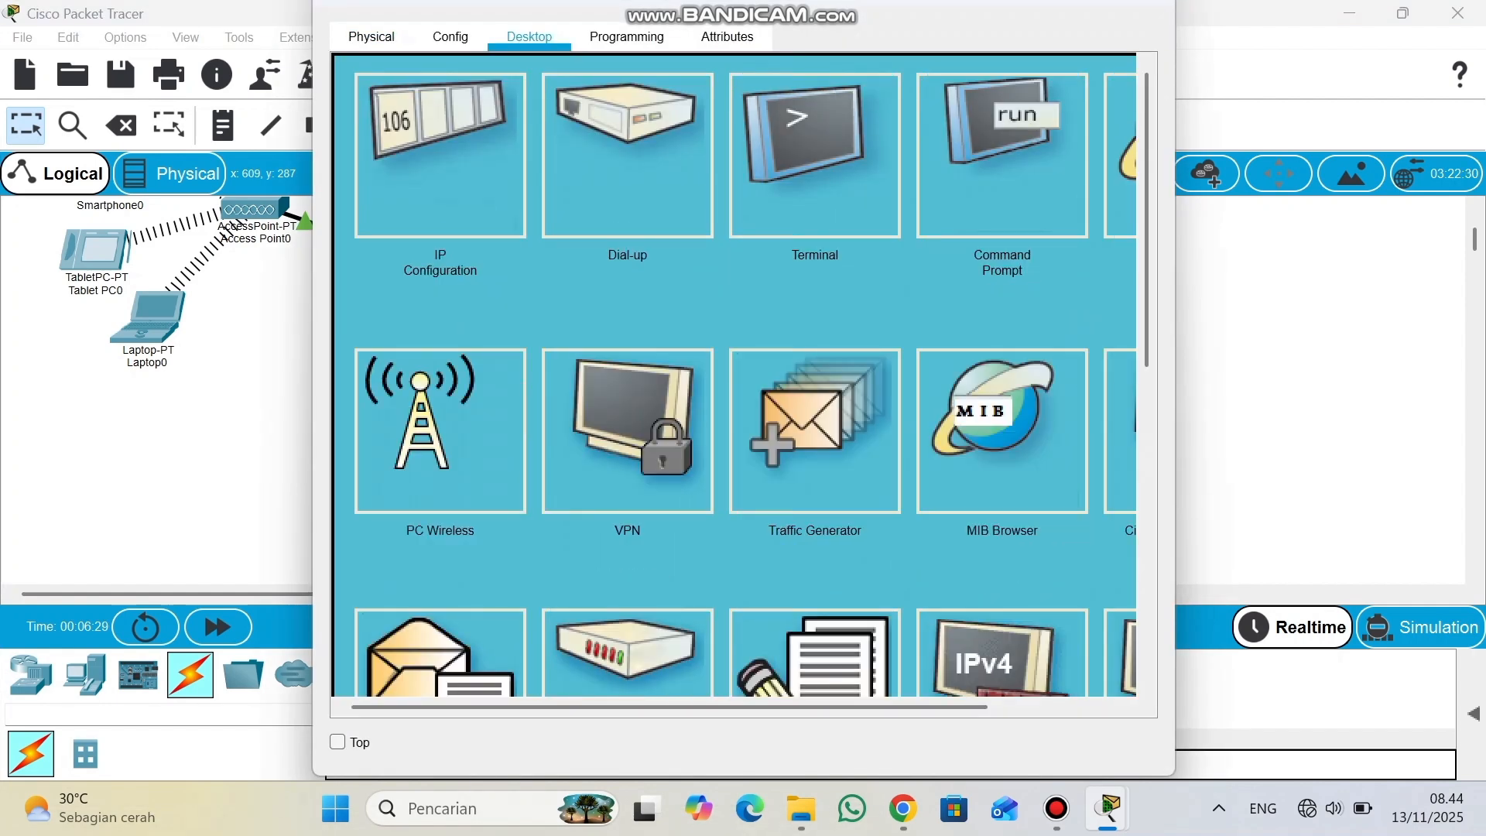
pyautogui.click(439, 155)
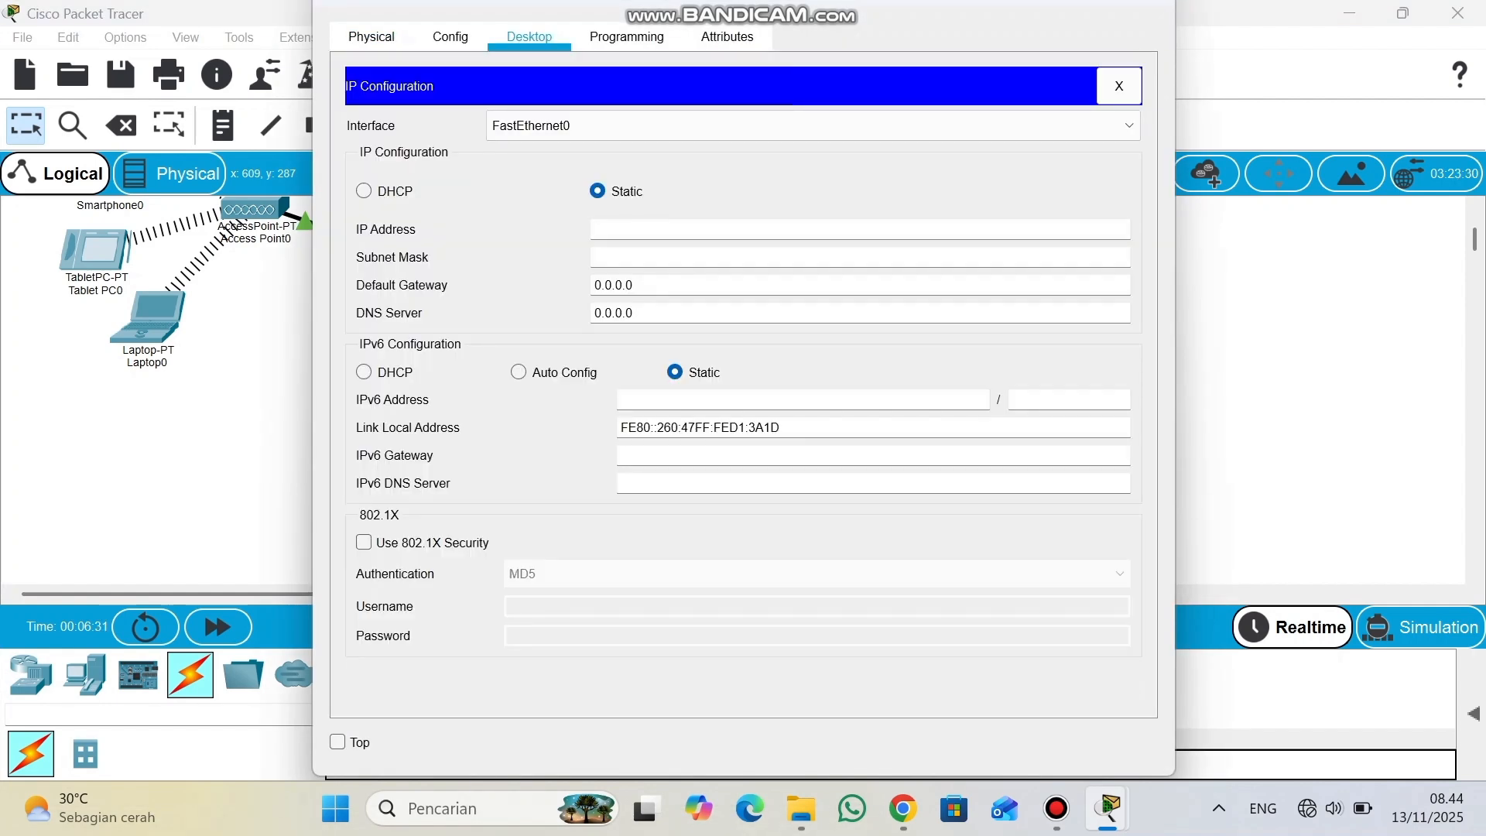
pyautogui.write('192.177.77.8')
pyautogui.press('Tab')
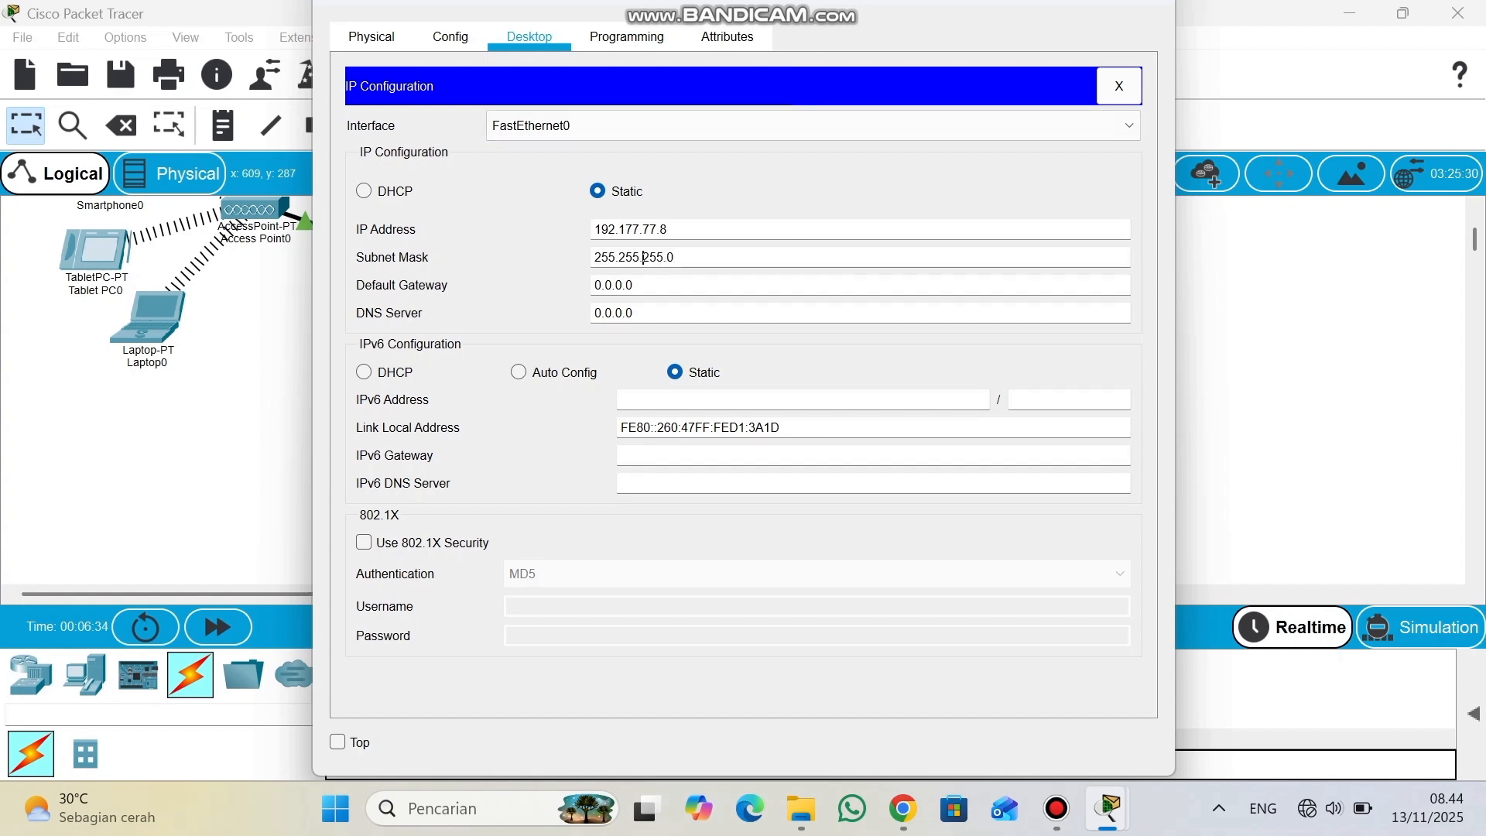
pyautogui.press('Tab')
pyautogui.hotkey('shift', 'Home')
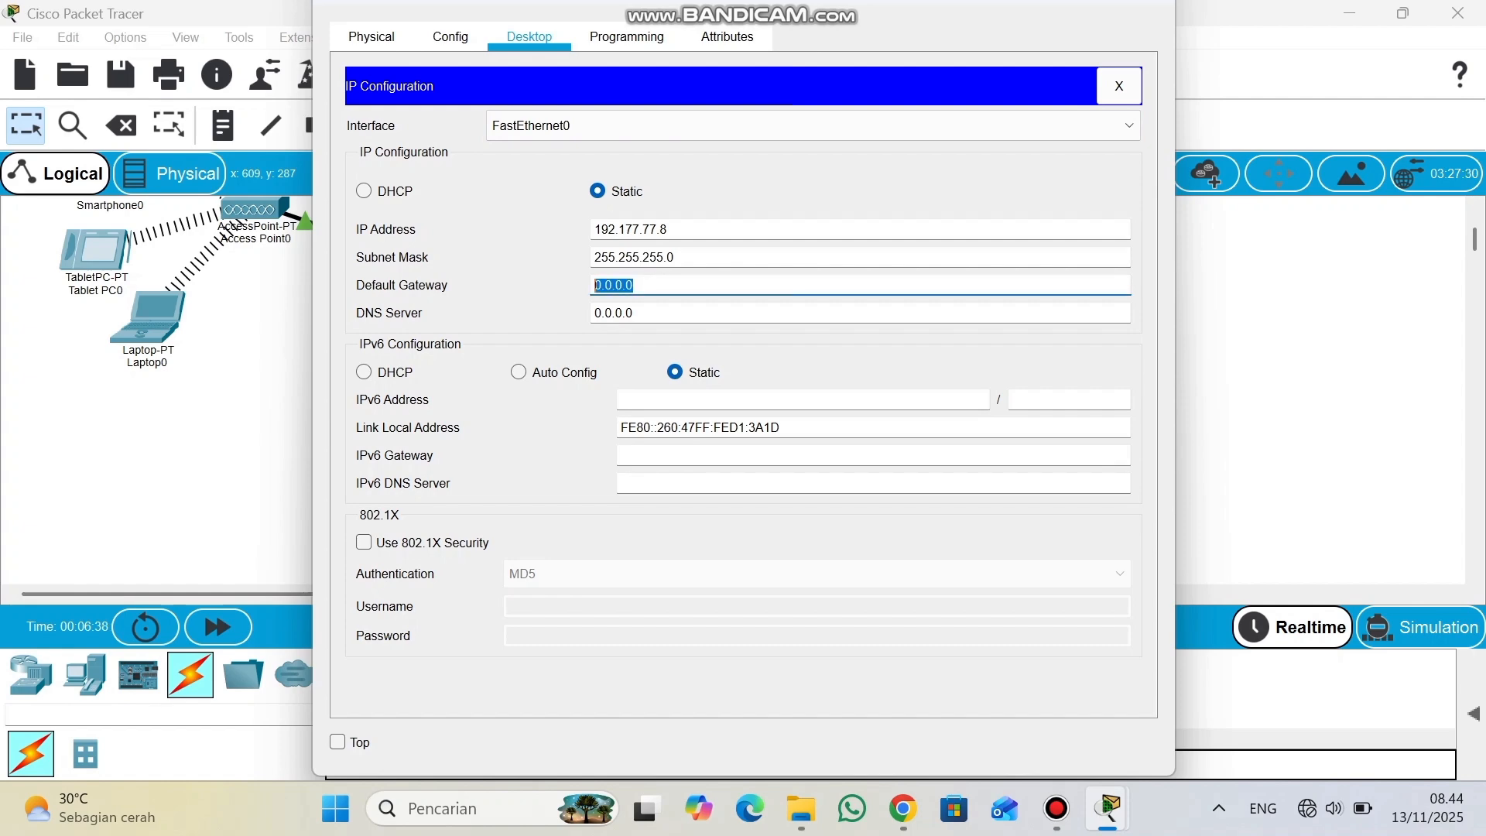
pyautogui.write('192.177.77.1')
pyautogui.click(1147, 2)
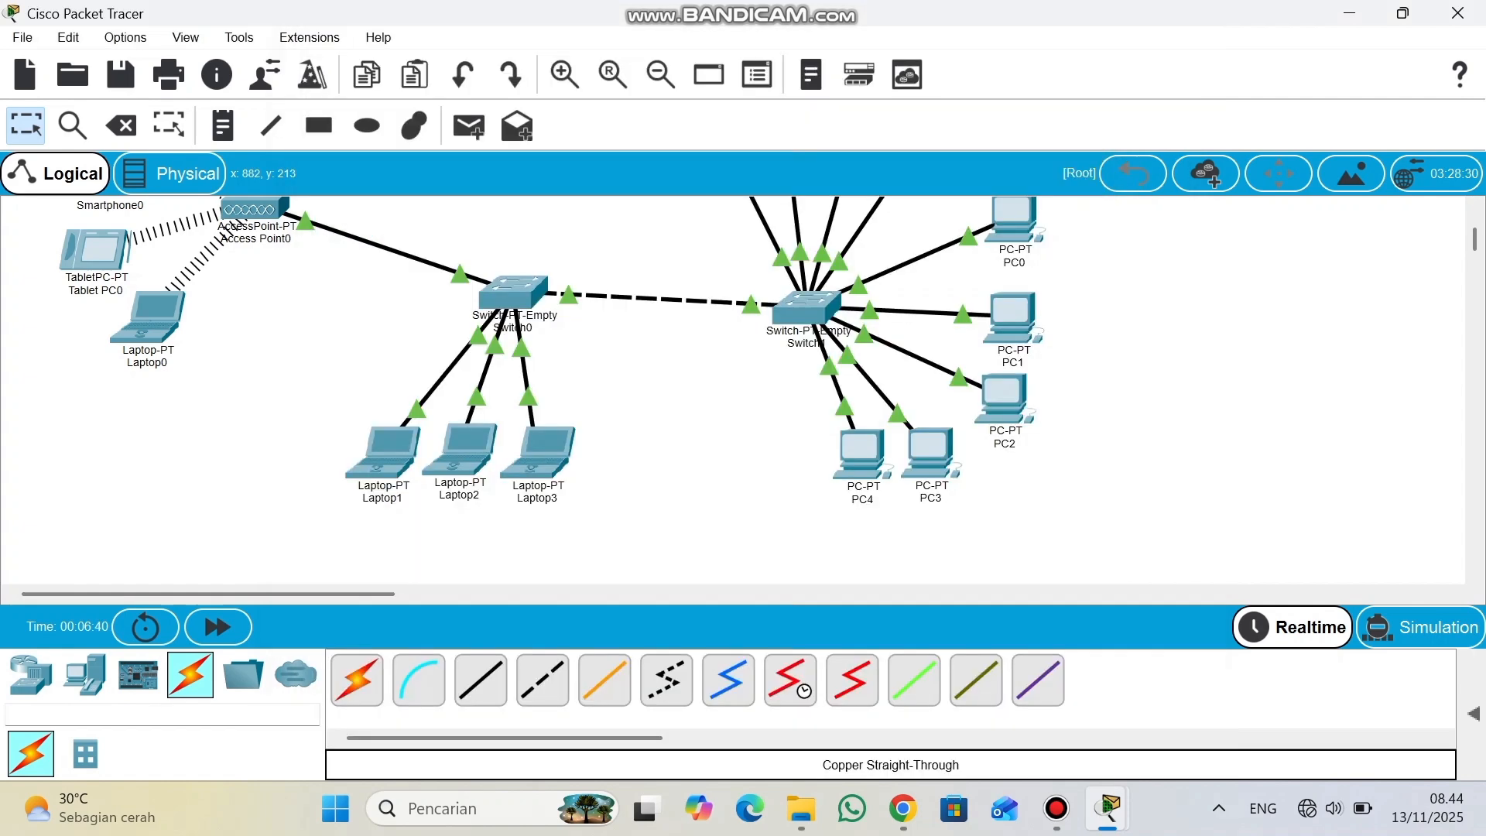
# Configure Laptop3 with the static IP address 192.177.77.9, subnet mask 255.255.255.0 and default gateway 192.177.77.1, and return to the workspace.
pyautogui.click(539, 451)
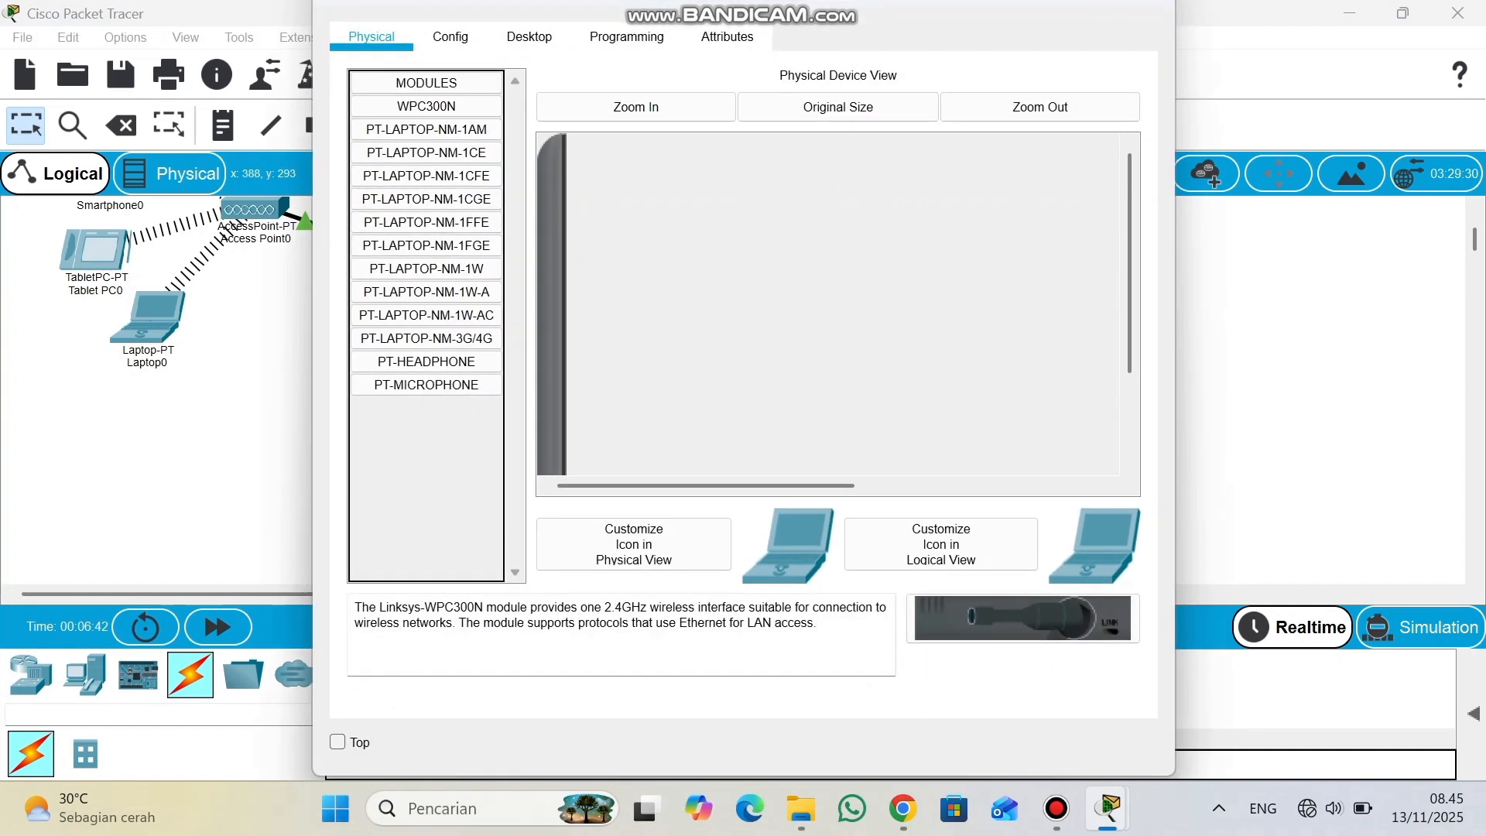
pyautogui.click(530, 37)
pyautogui.click(441, 155)
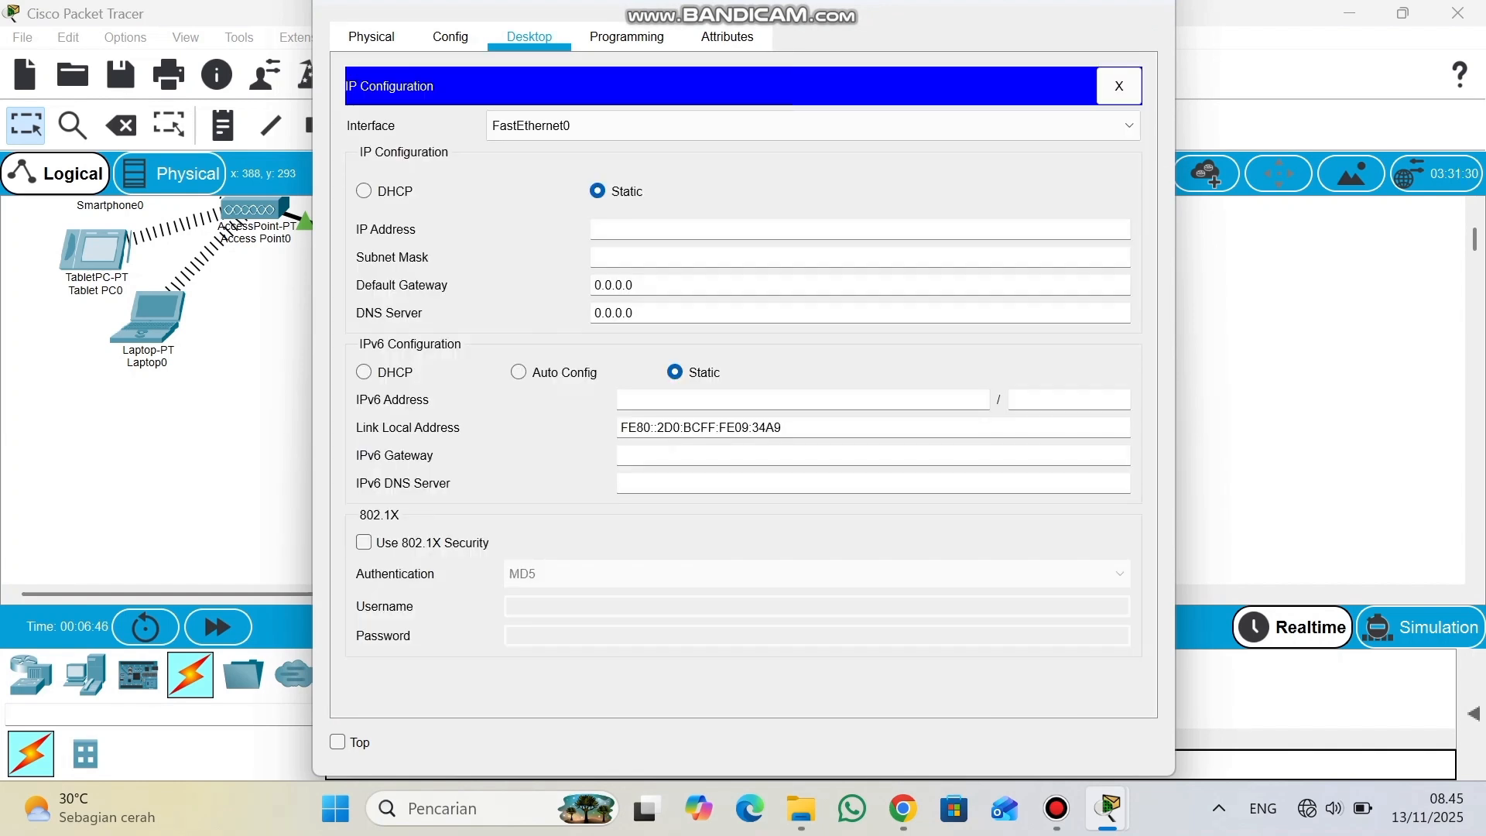
pyautogui.write('192.177.77.9')
pyautogui.press('Tab')
pyautogui.press('Tab')
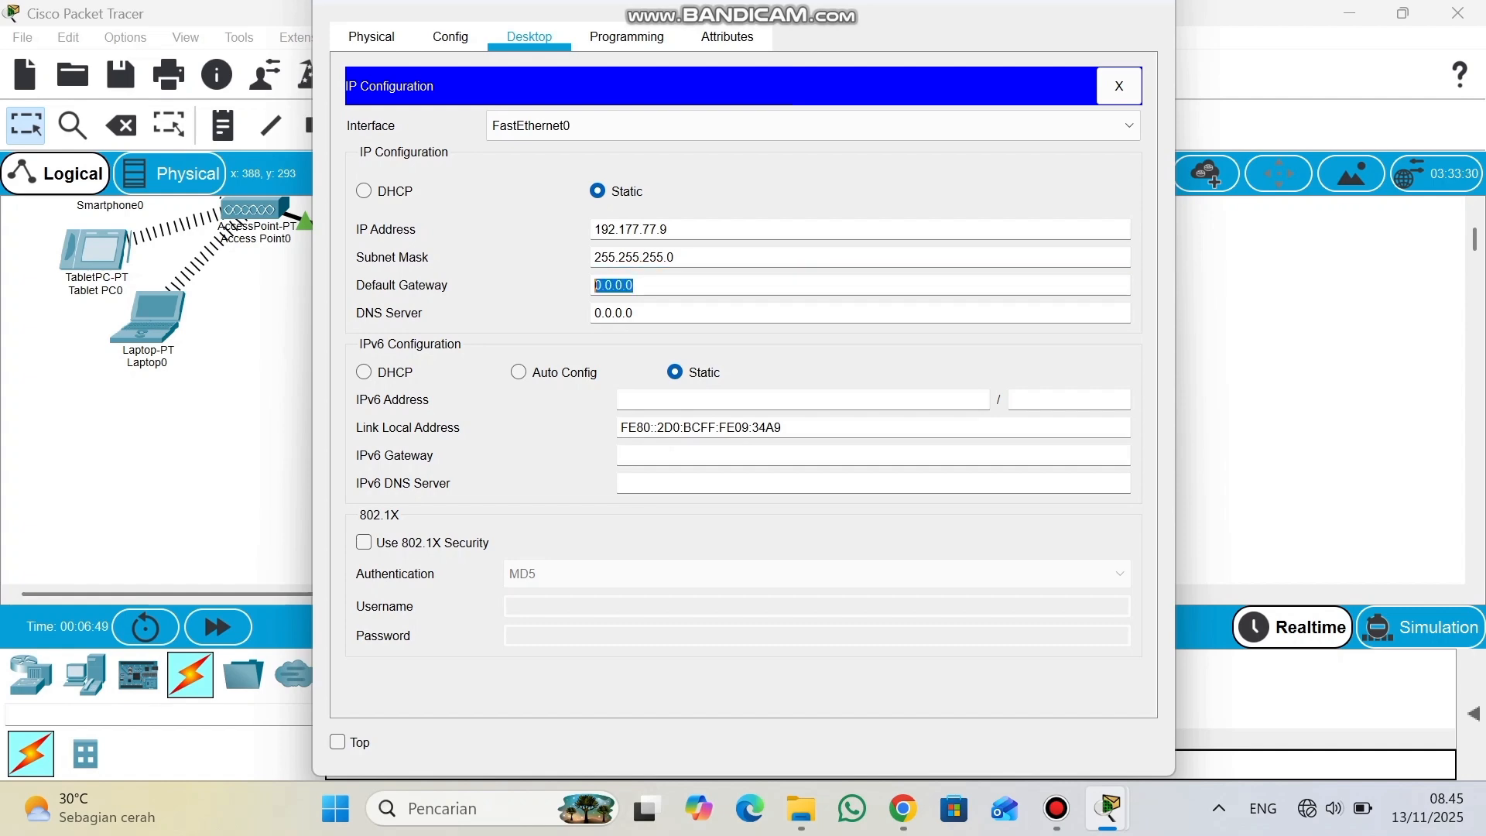
pyautogui.write('192.177.77.1')
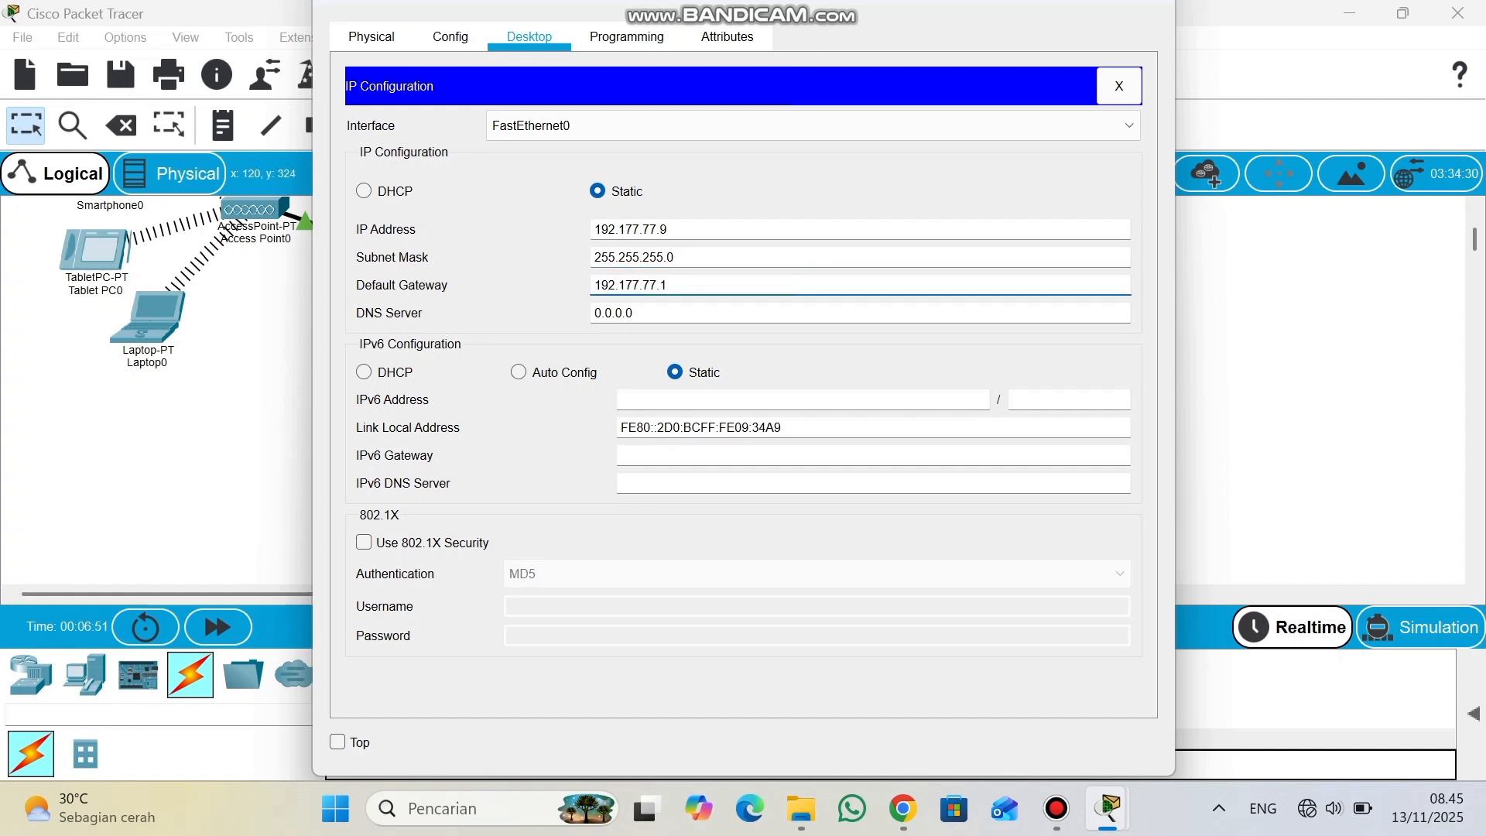
pyautogui.click(255, 422)
# Give Laptop2 the static IP address 192.177.77.10, subnet mask 255.255.255.0 and default gateway 192.177.77.1, and leave its window.
pyautogui.click(460, 450)
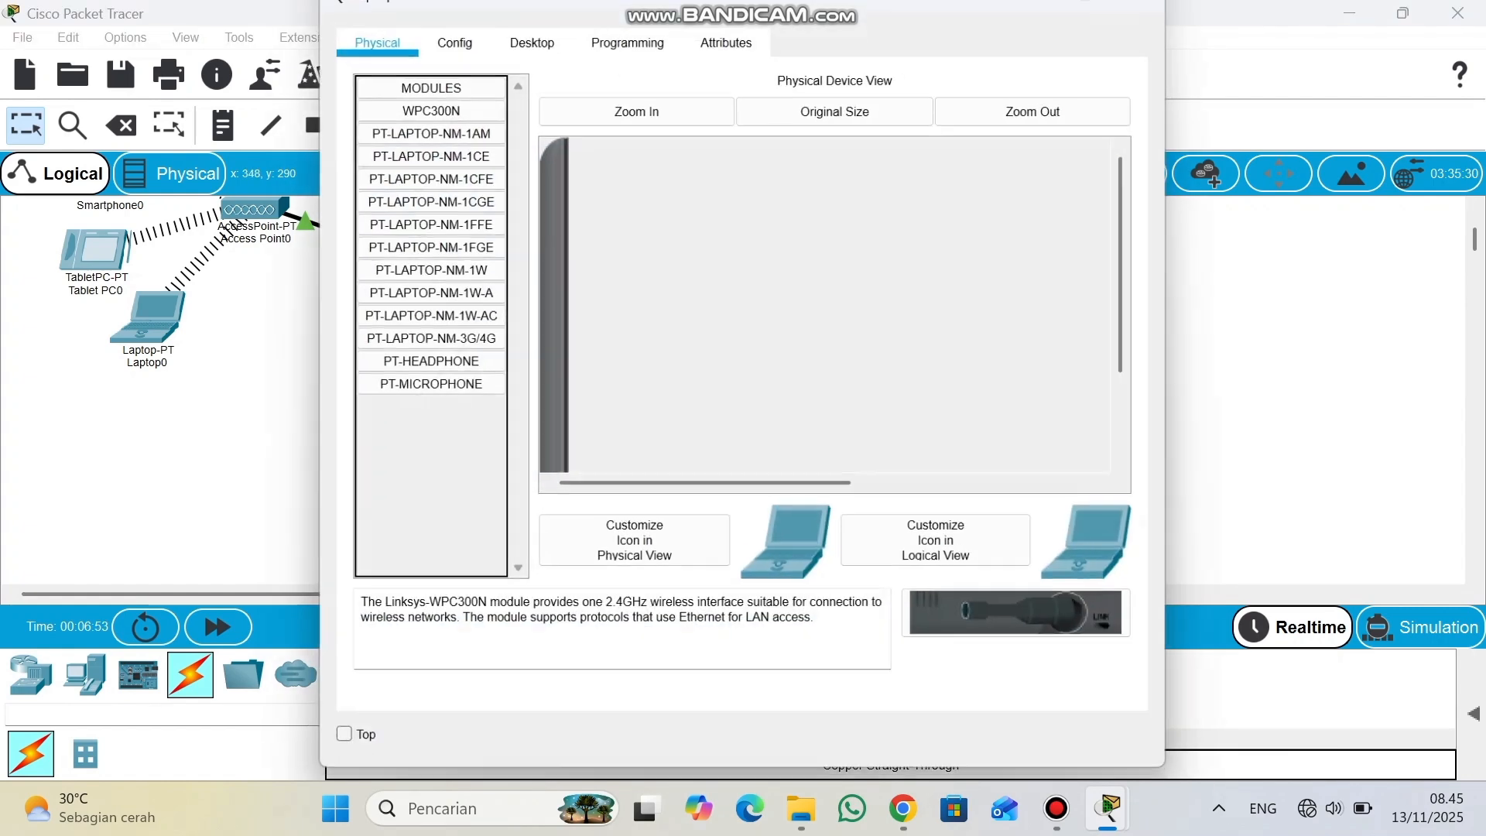
pyautogui.click(529, 37)
pyautogui.click(440, 155)
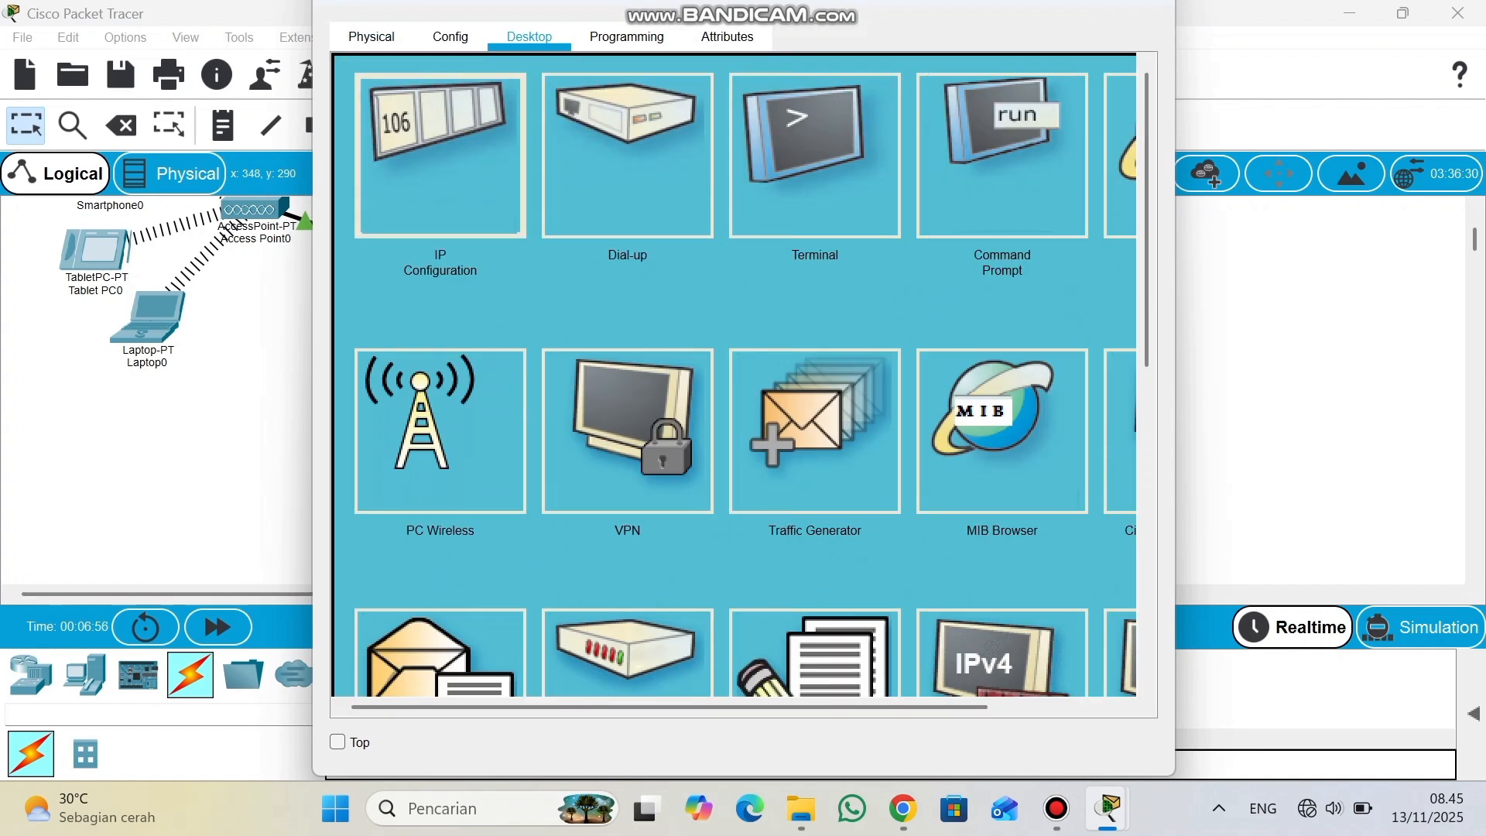
pyautogui.write('192.177.77.')
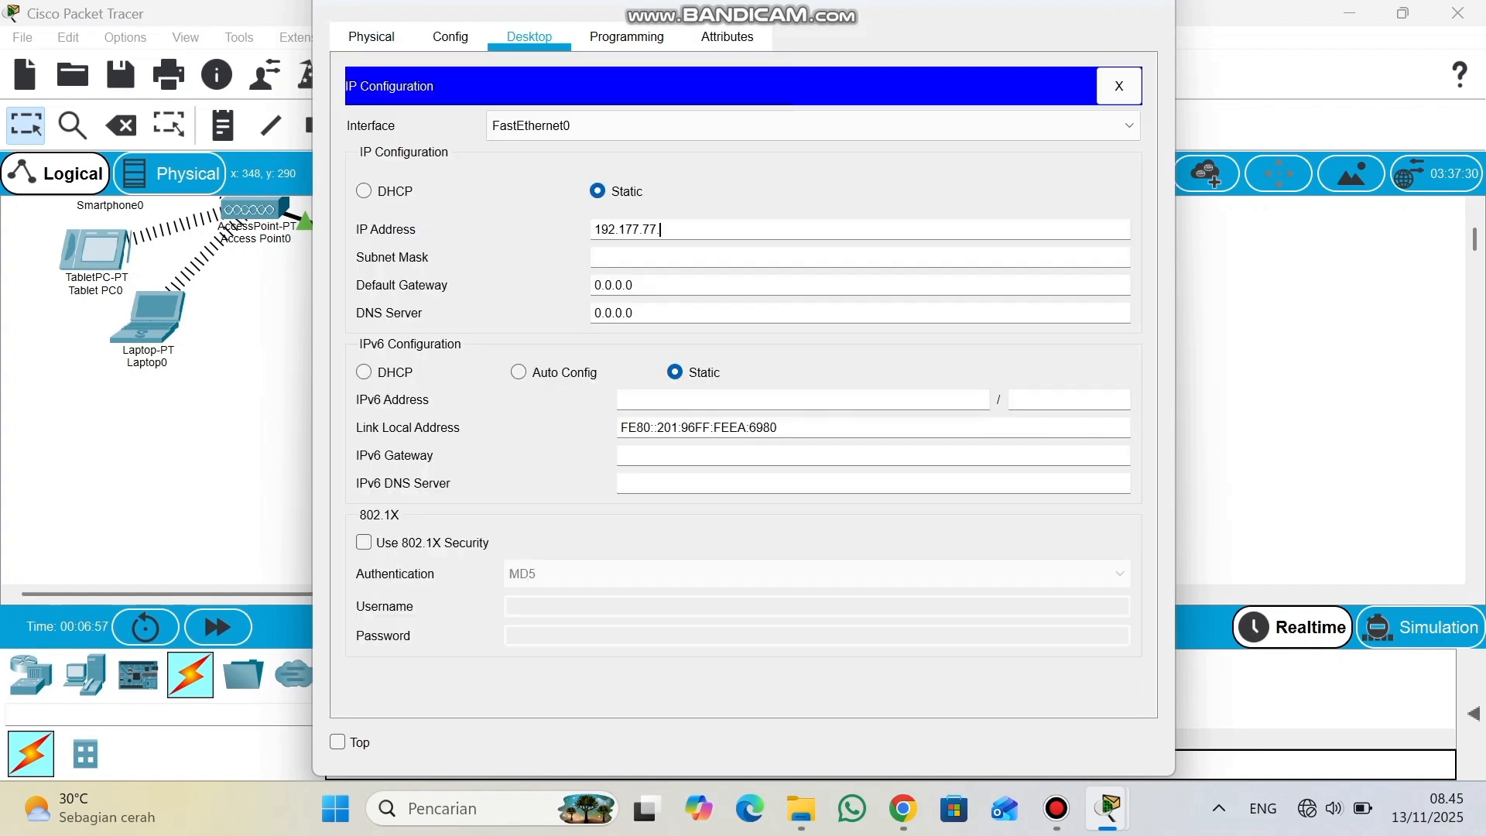
pyautogui.write('10')
pyautogui.press('Tab')
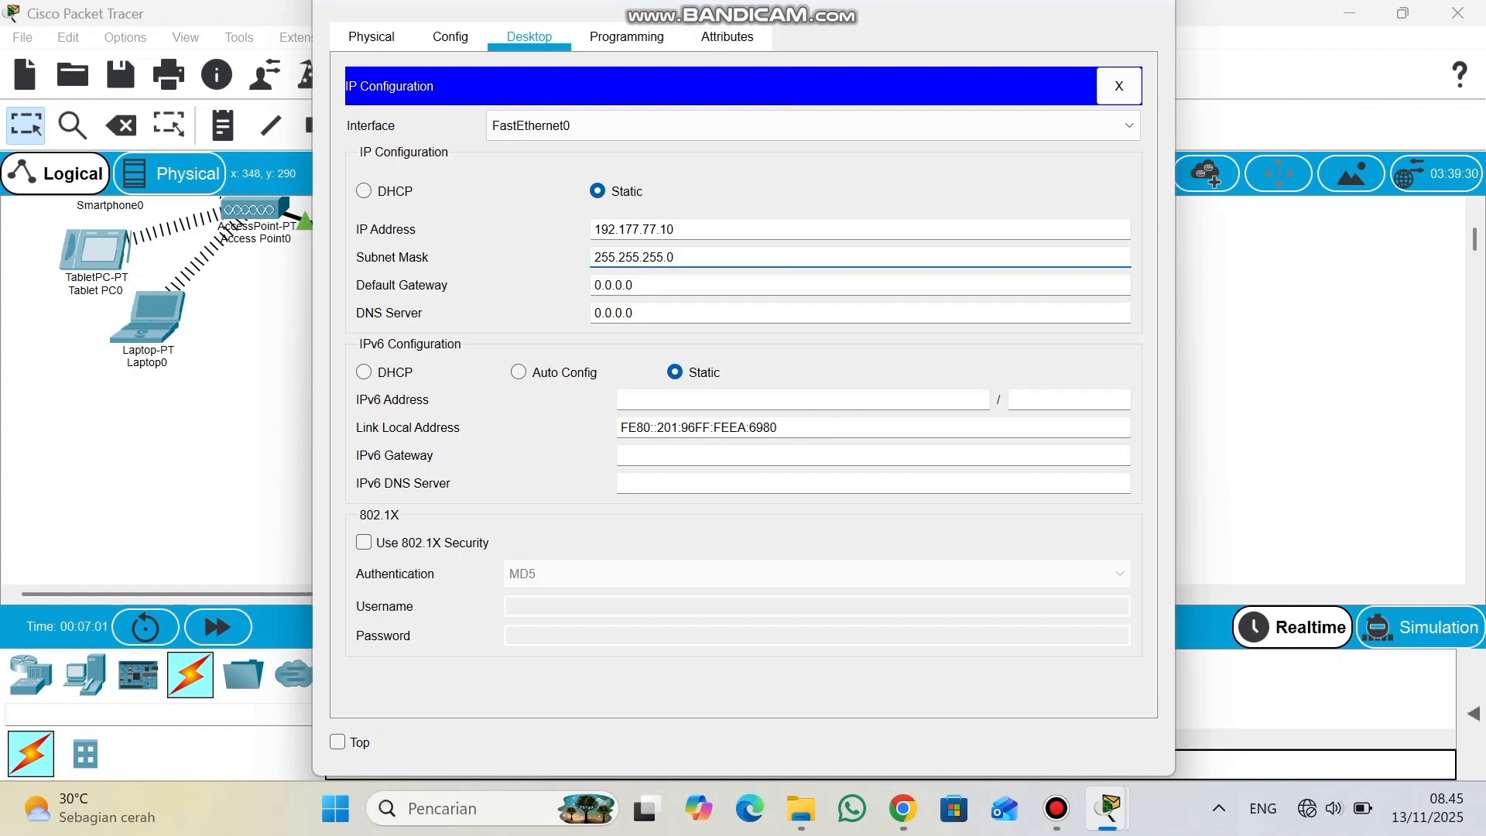
pyautogui.press('Tab')
pyautogui.write('192.177.77.1')
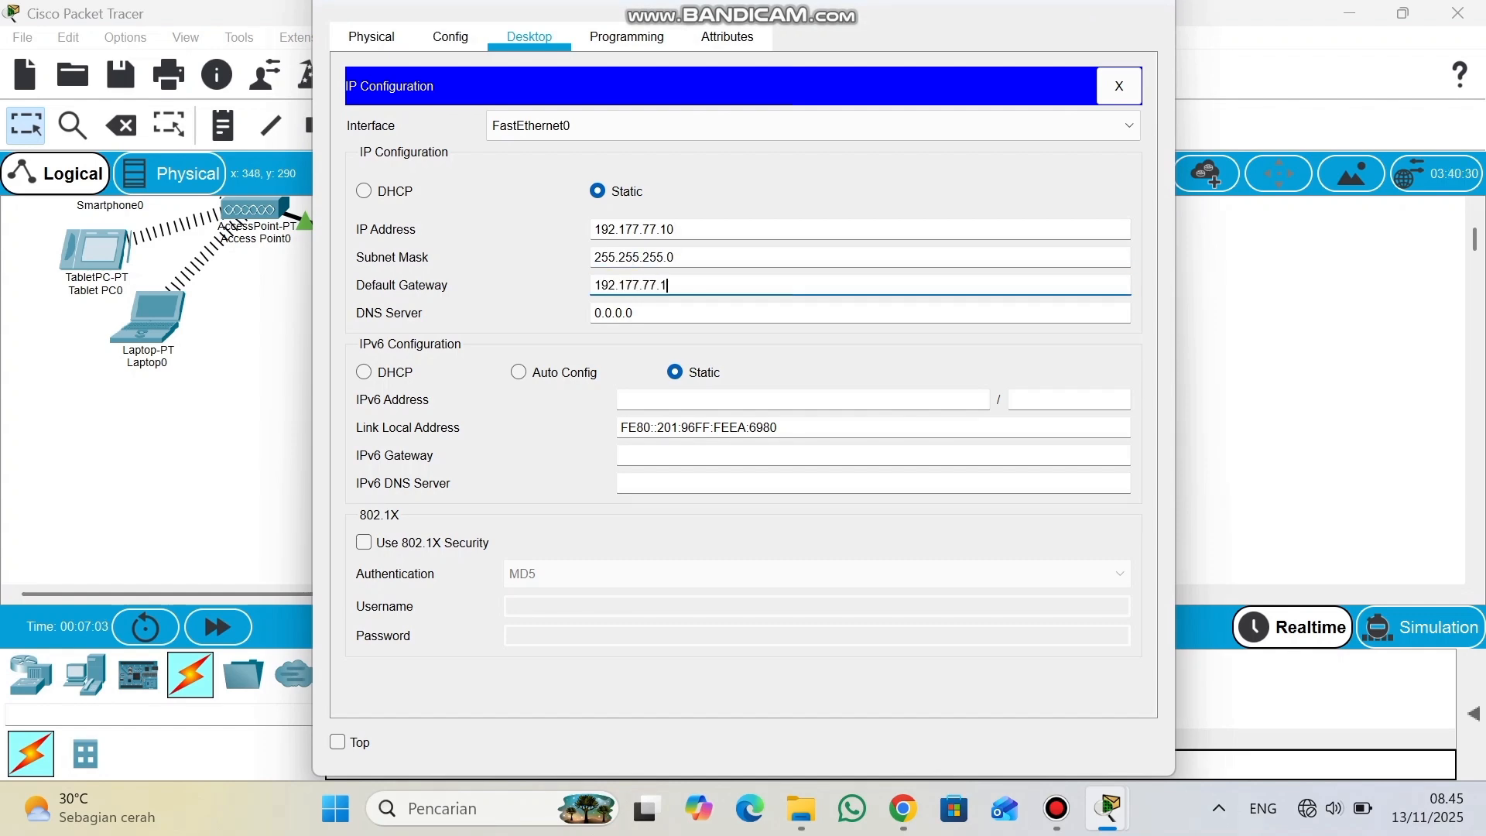
pyautogui.press('Escape')
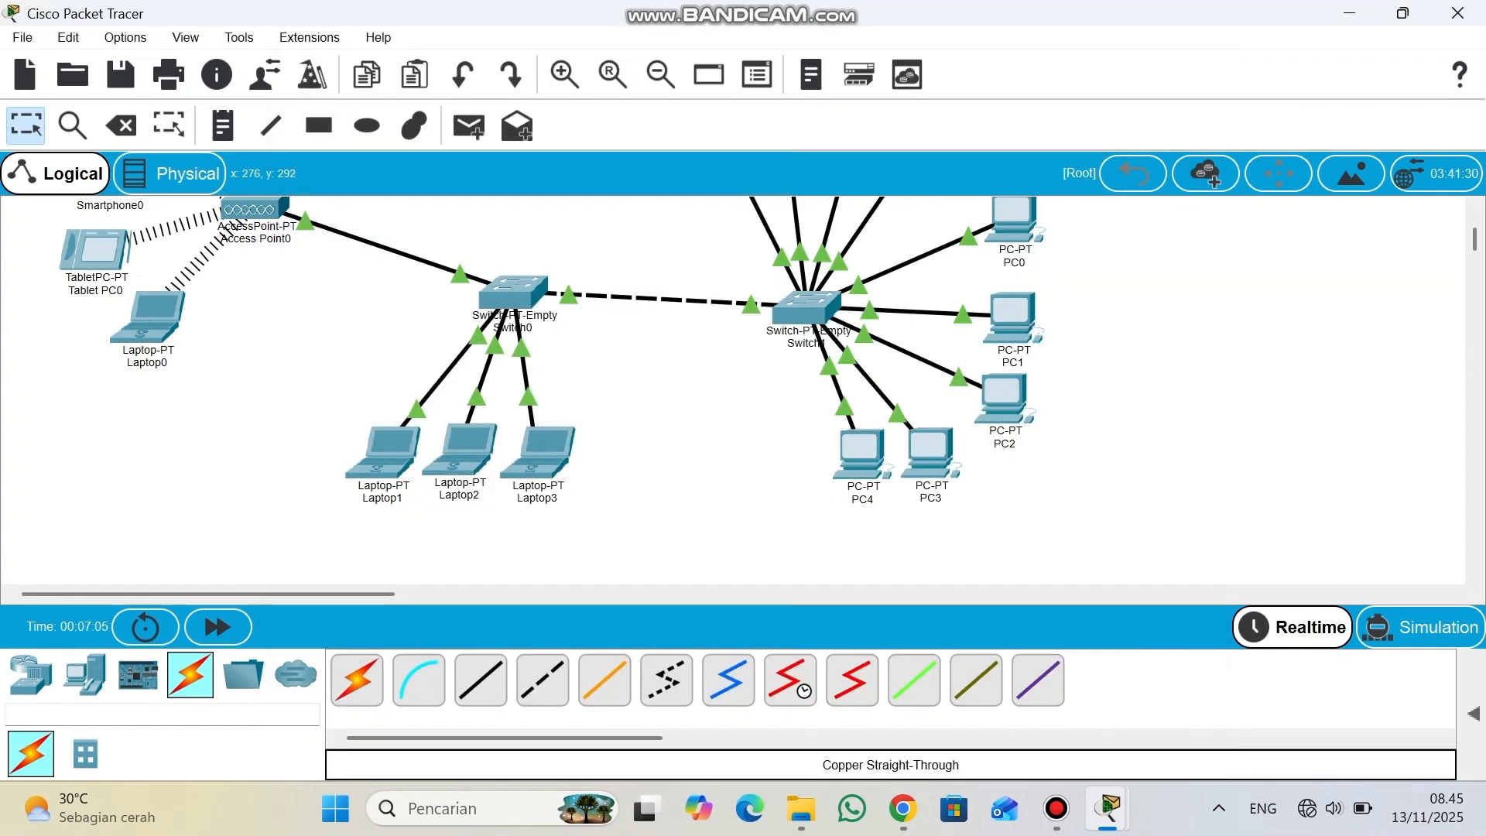
# Assign Laptop1 the static IP address 192.177.77.11, subnet mask 255.255.255.0 and default gateway 192.177.77.1, and return to the workspace.
pyautogui.click(389, 452)
pyautogui.click(530, 37)
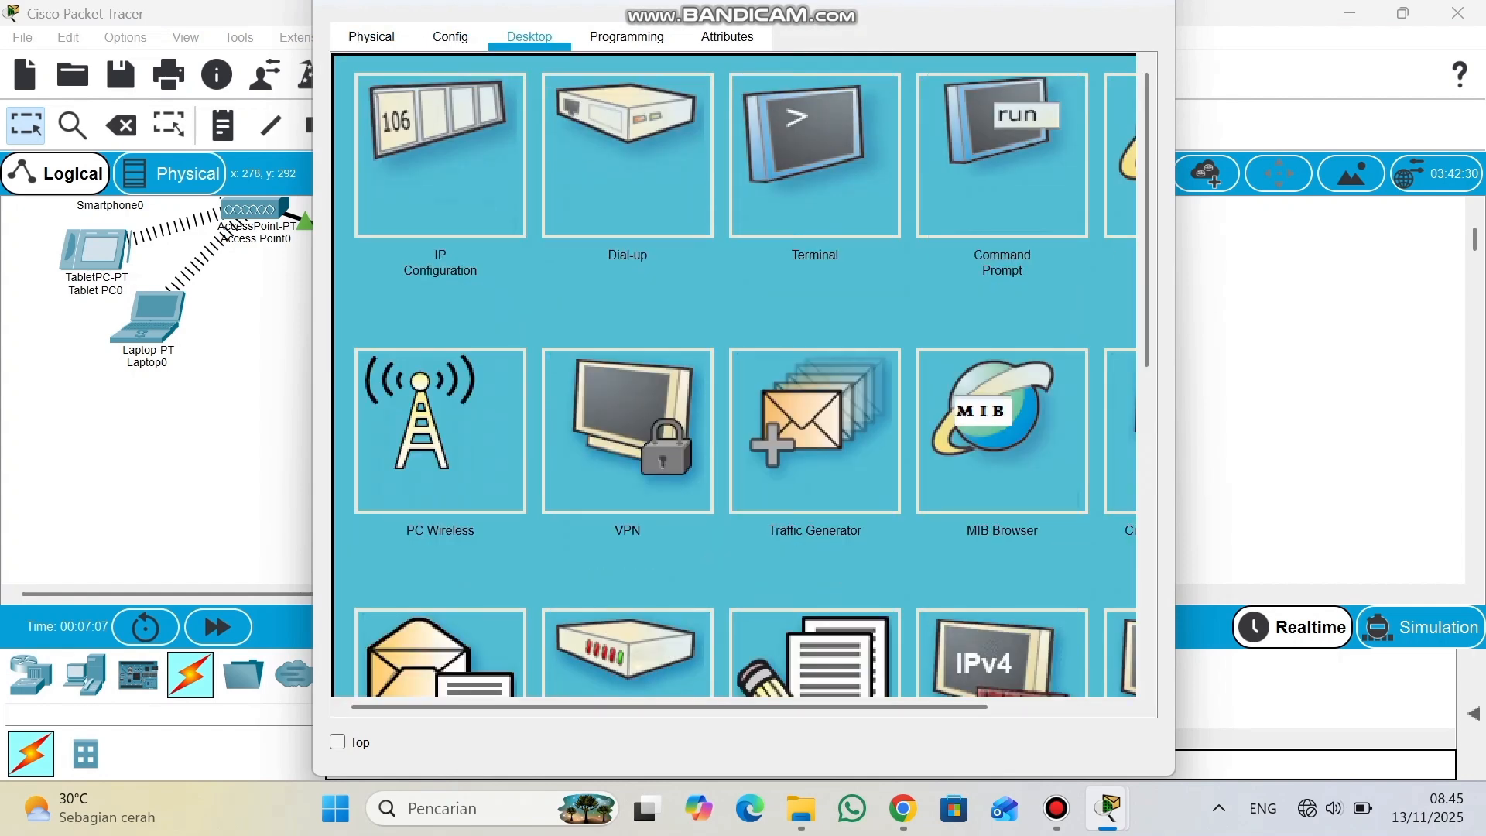
pyautogui.click(468, 143)
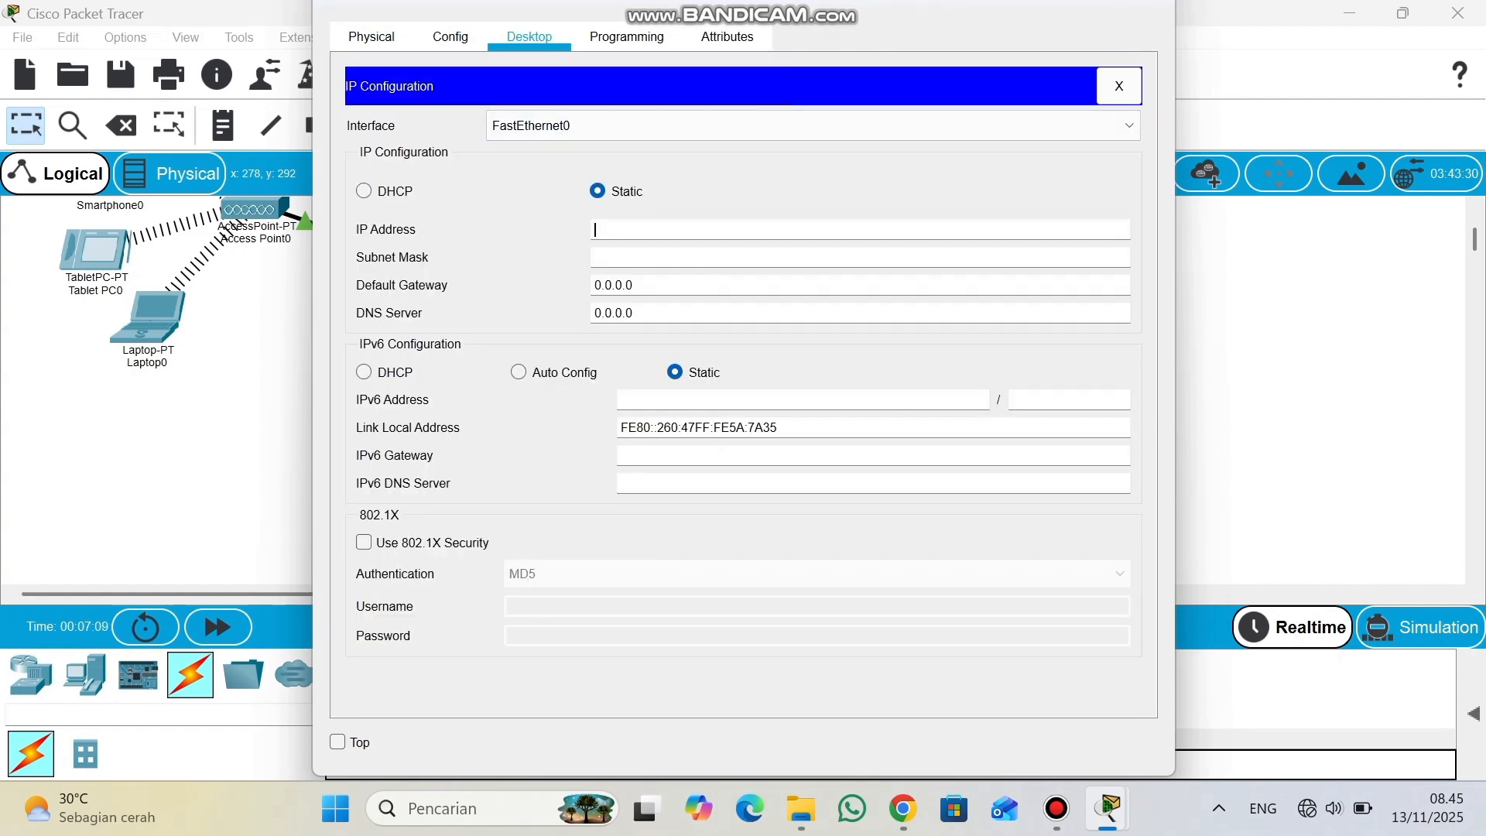
pyautogui.write('192.177.77.11')
pyautogui.click(626, 257)
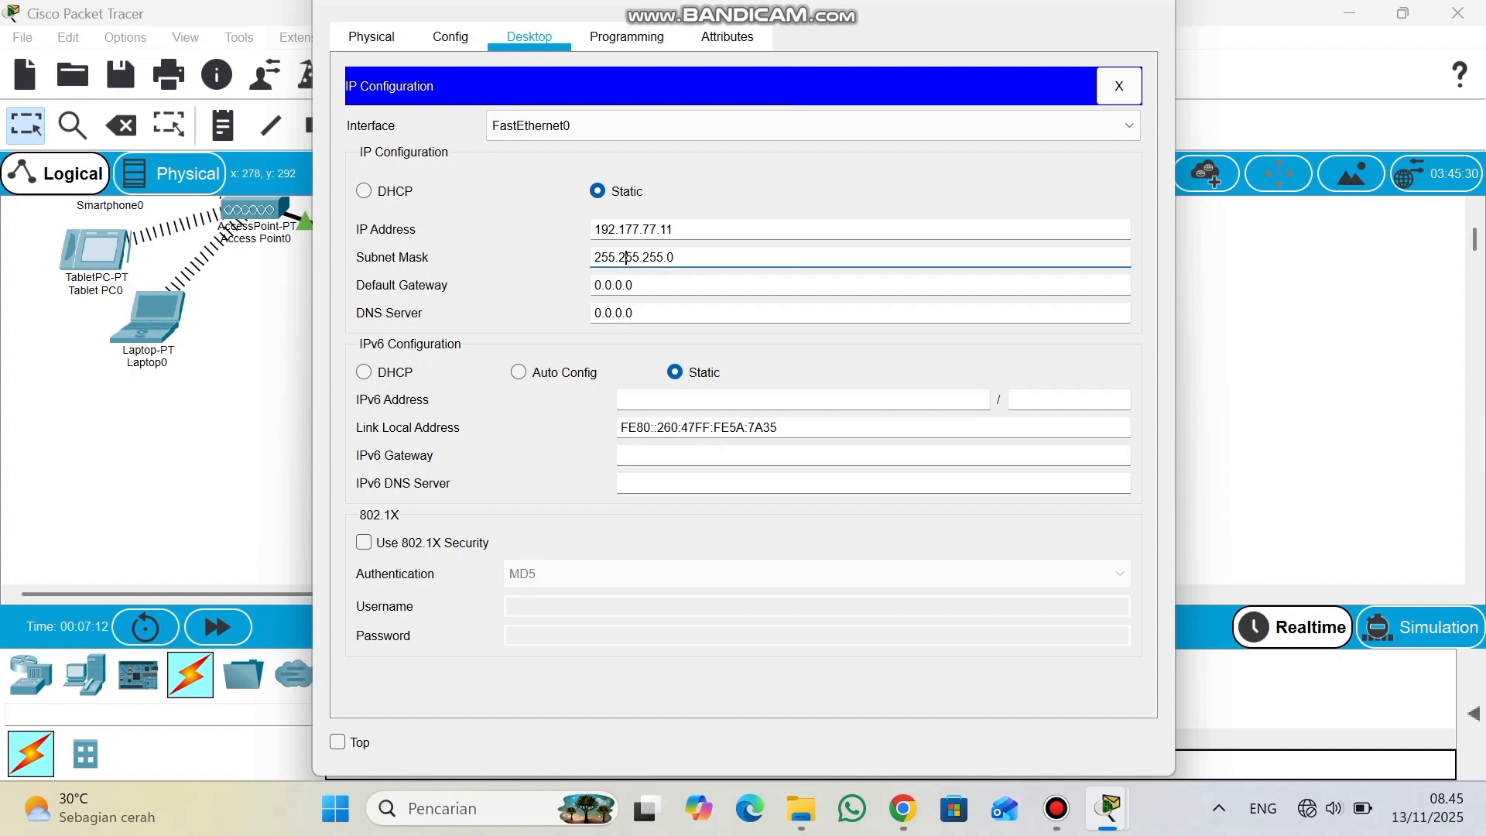
pyautogui.press('Tab')
pyautogui.click(634, 285)
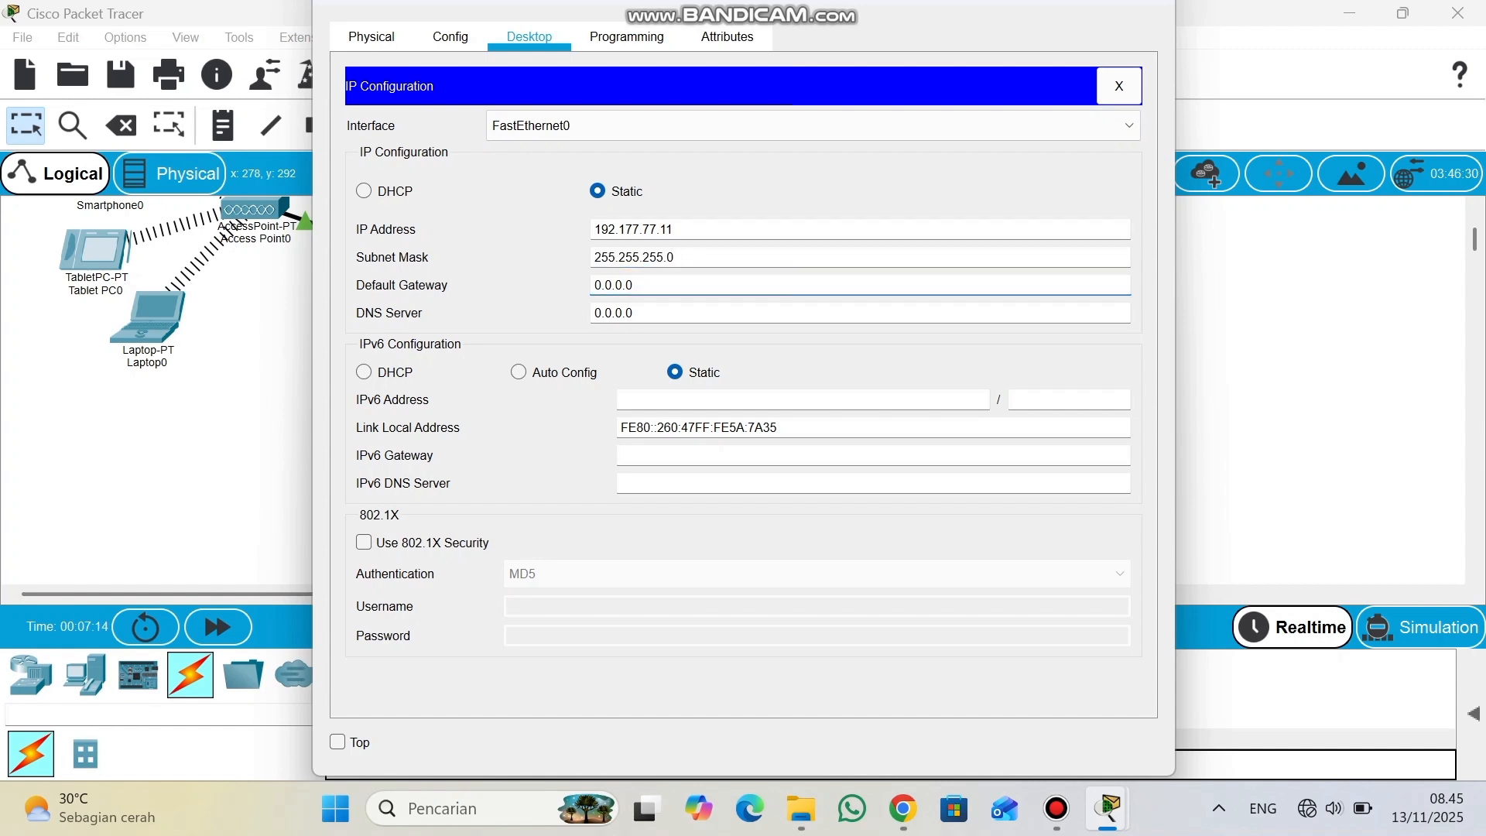
pyautogui.hotkey('ctrl', 'a')
pyautogui.write('192.177.77.')
pyautogui.write('1')
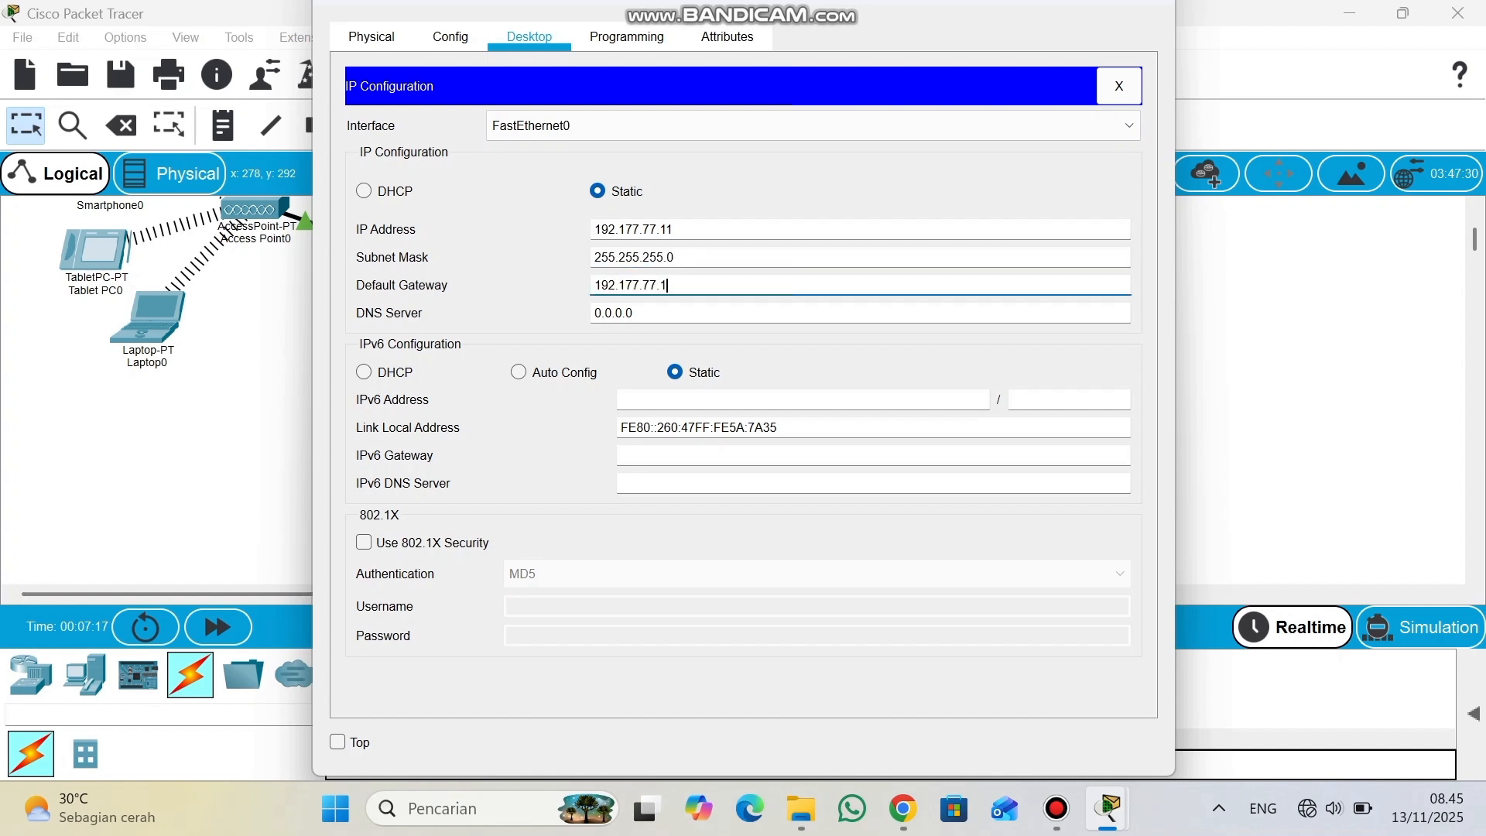
pyautogui.click(213, 368)
# Switch Laptop0's wireless IPv4 configuration to static with address 192.177.77.12, subnet mask 255.255.255.0 and default gateway 192.177.77.1, and leave its window.
pyautogui.scroll(3, 213, 368)
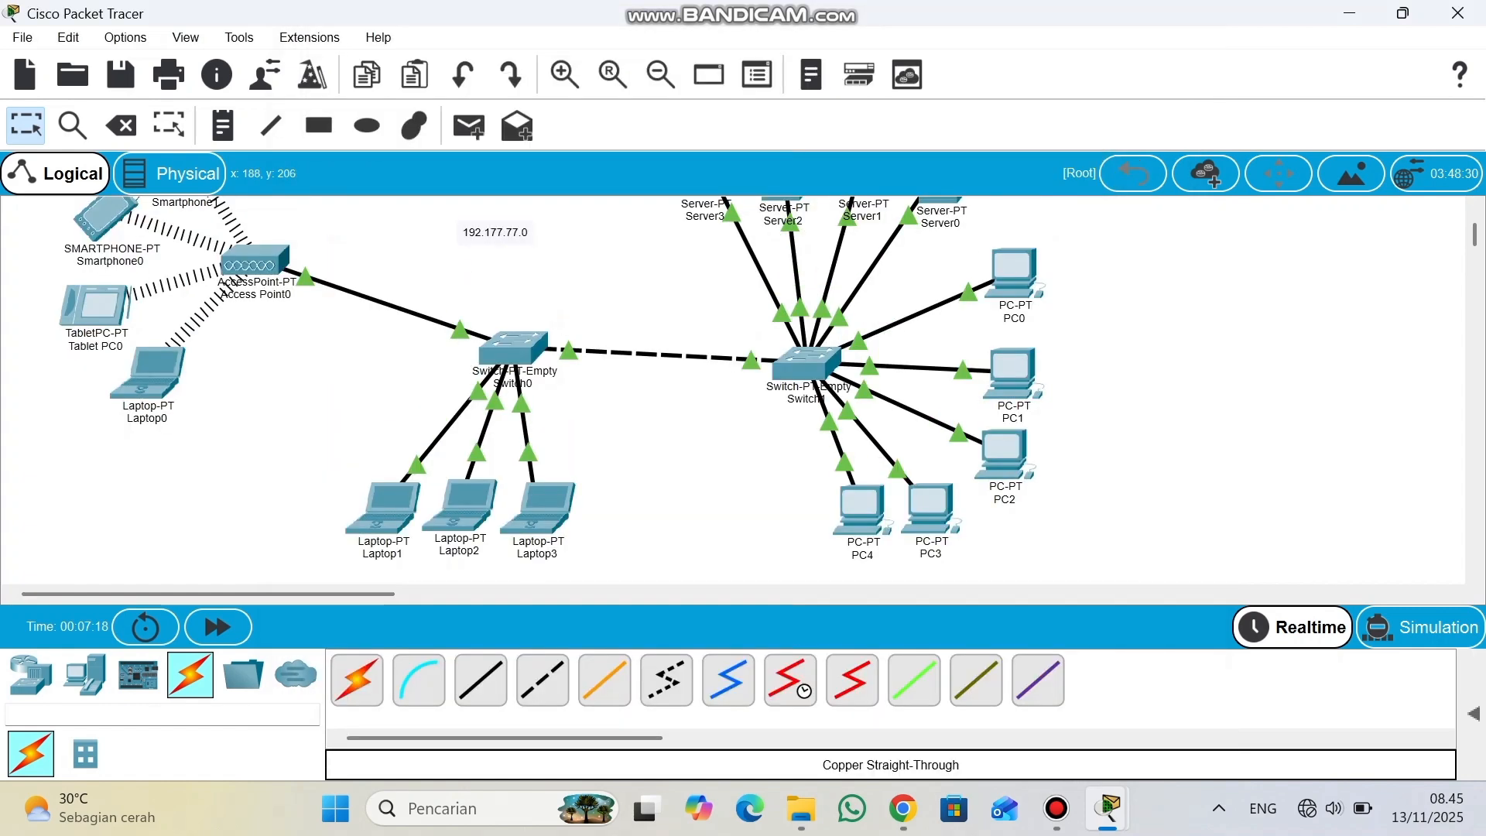
pyautogui.click(150, 485)
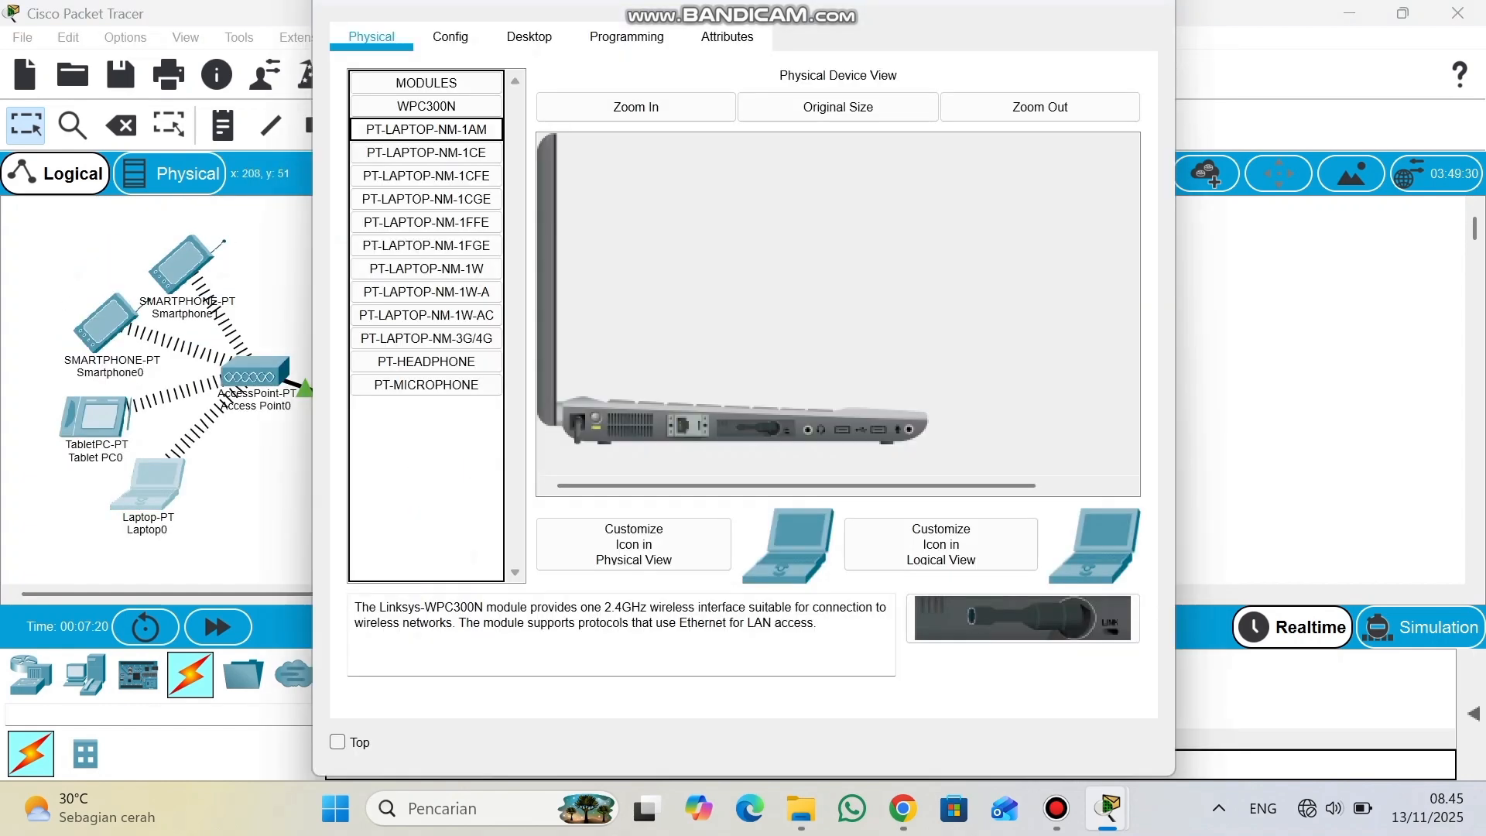
pyautogui.click(530, 38)
pyautogui.click(440, 154)
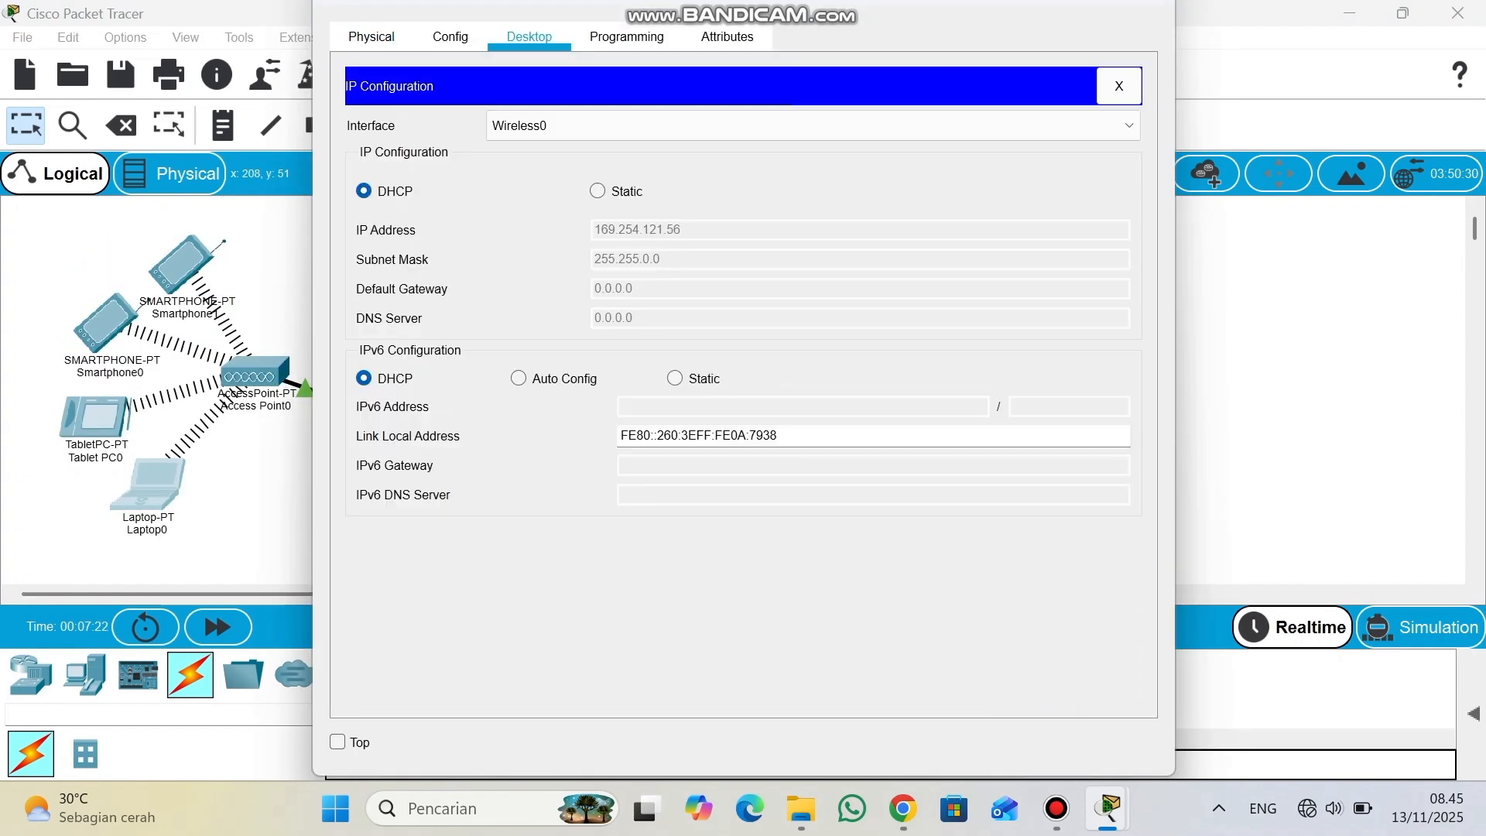
pyautogui.click(598, 192)
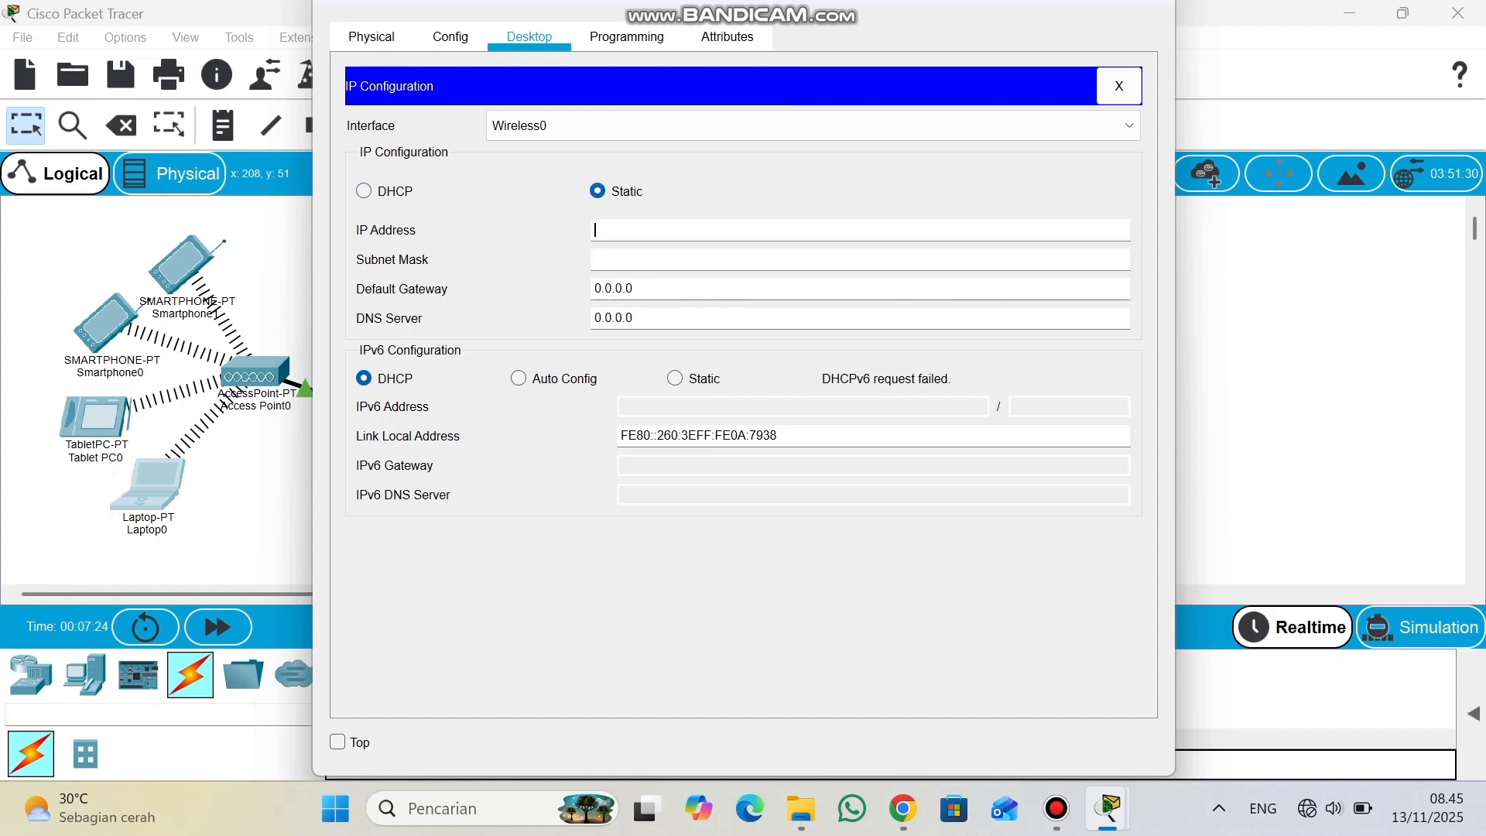
pyautogui.write('192.177.77.12')
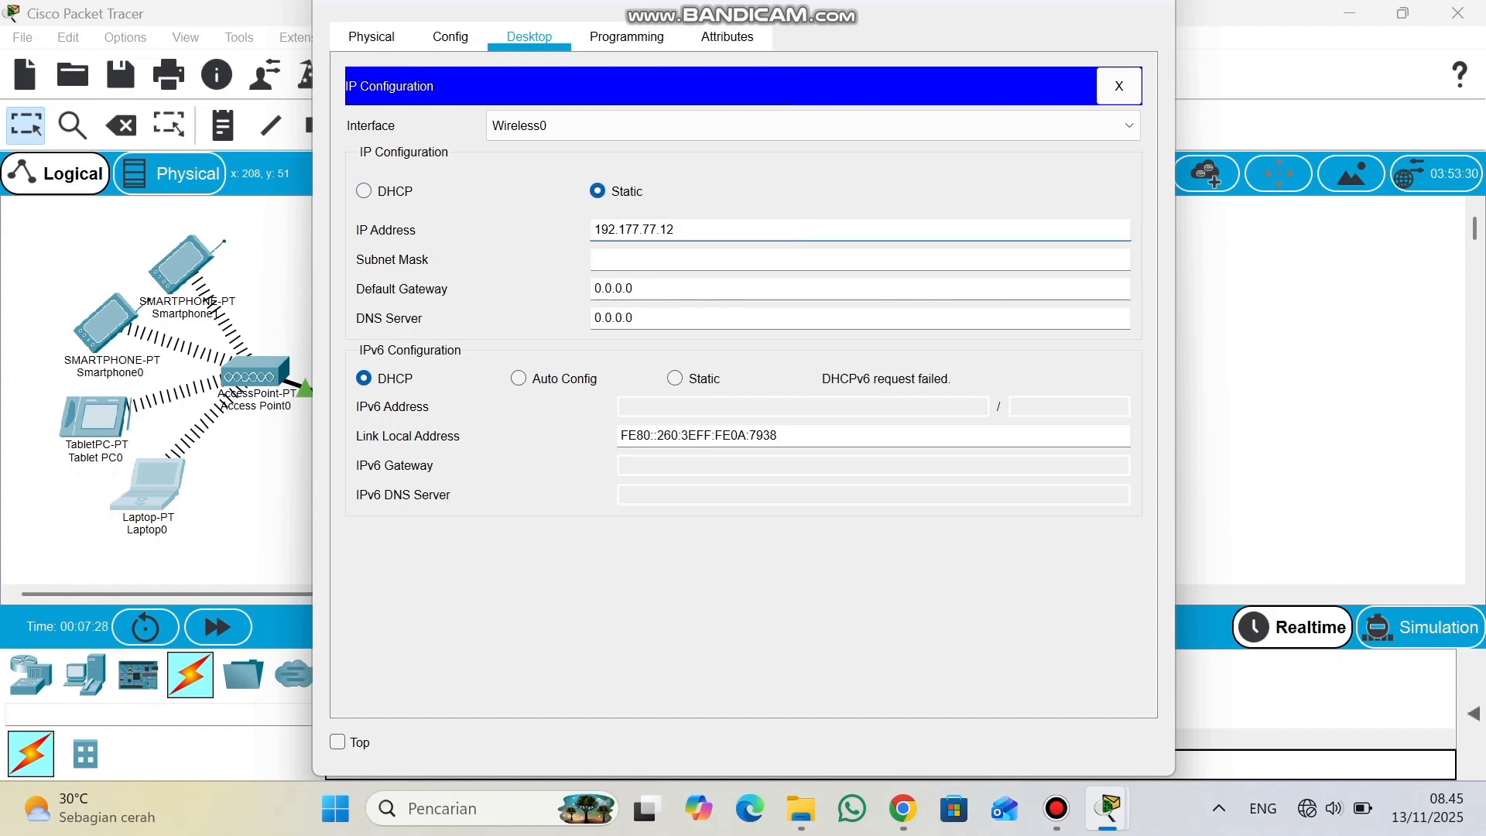
pyautogui.press('Tab')
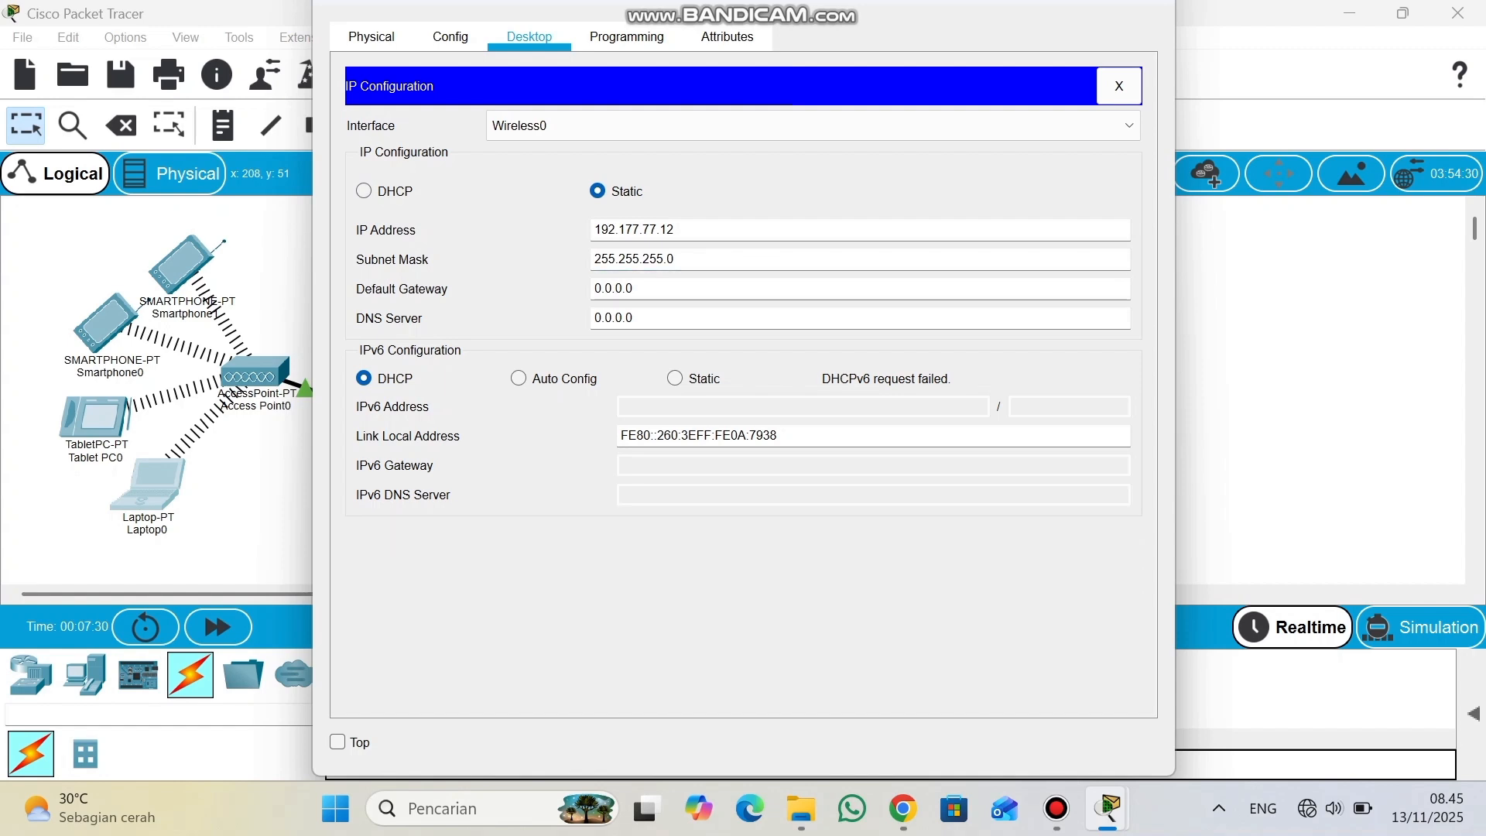
pyautogui.press('Tab')
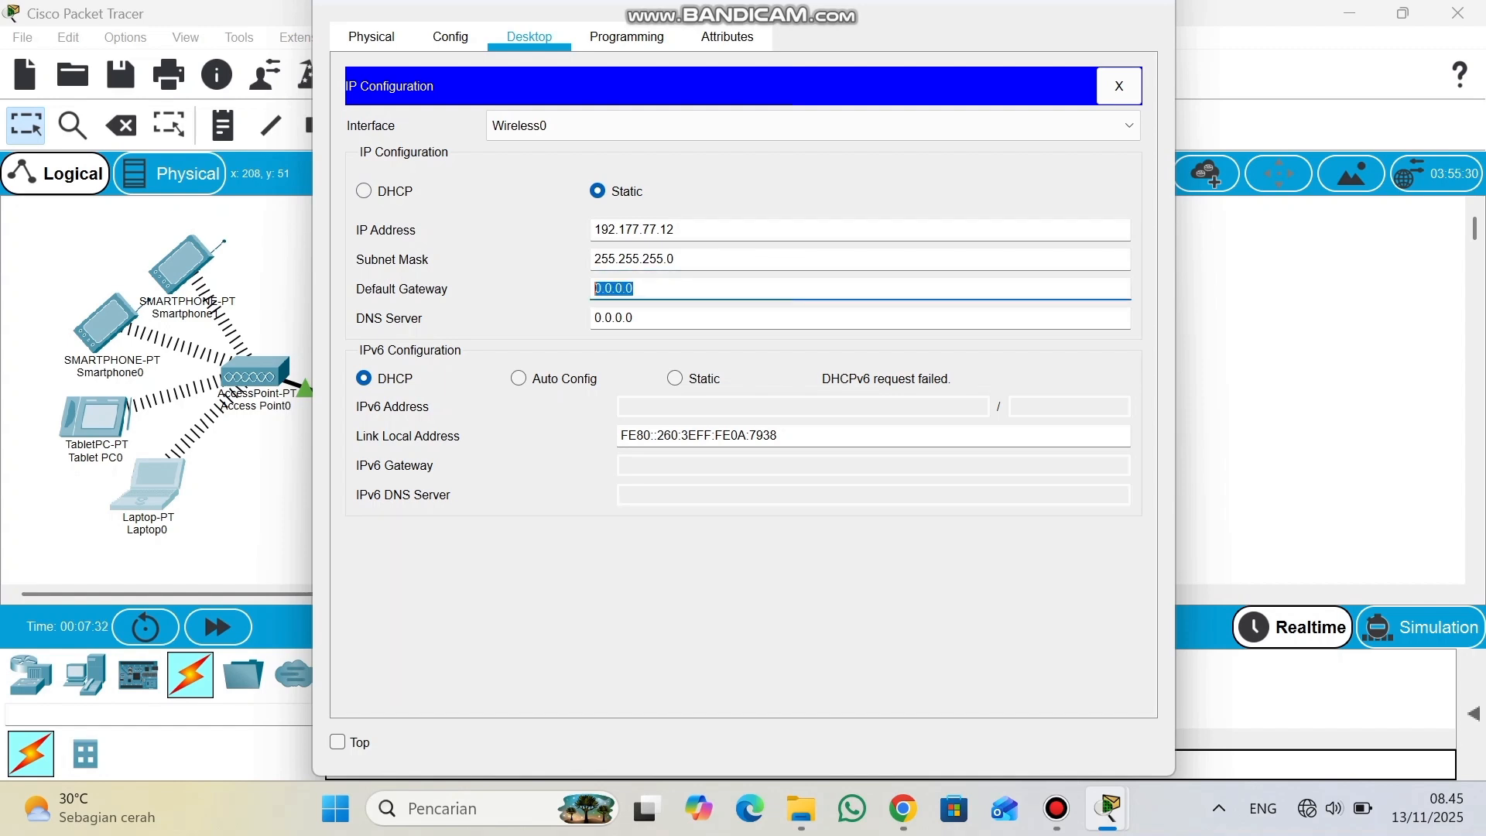
pyautogui.write('192.177.77.1')
pyautogui.click(240, 453)
# Switch Tablet PC0's IPv4 configuration to static with address 192.177.77.13, subnet mask 255.255.255.0 and default gateway 192.177.77.1, and return to the workspace.
pyautogui.click(95, 416)
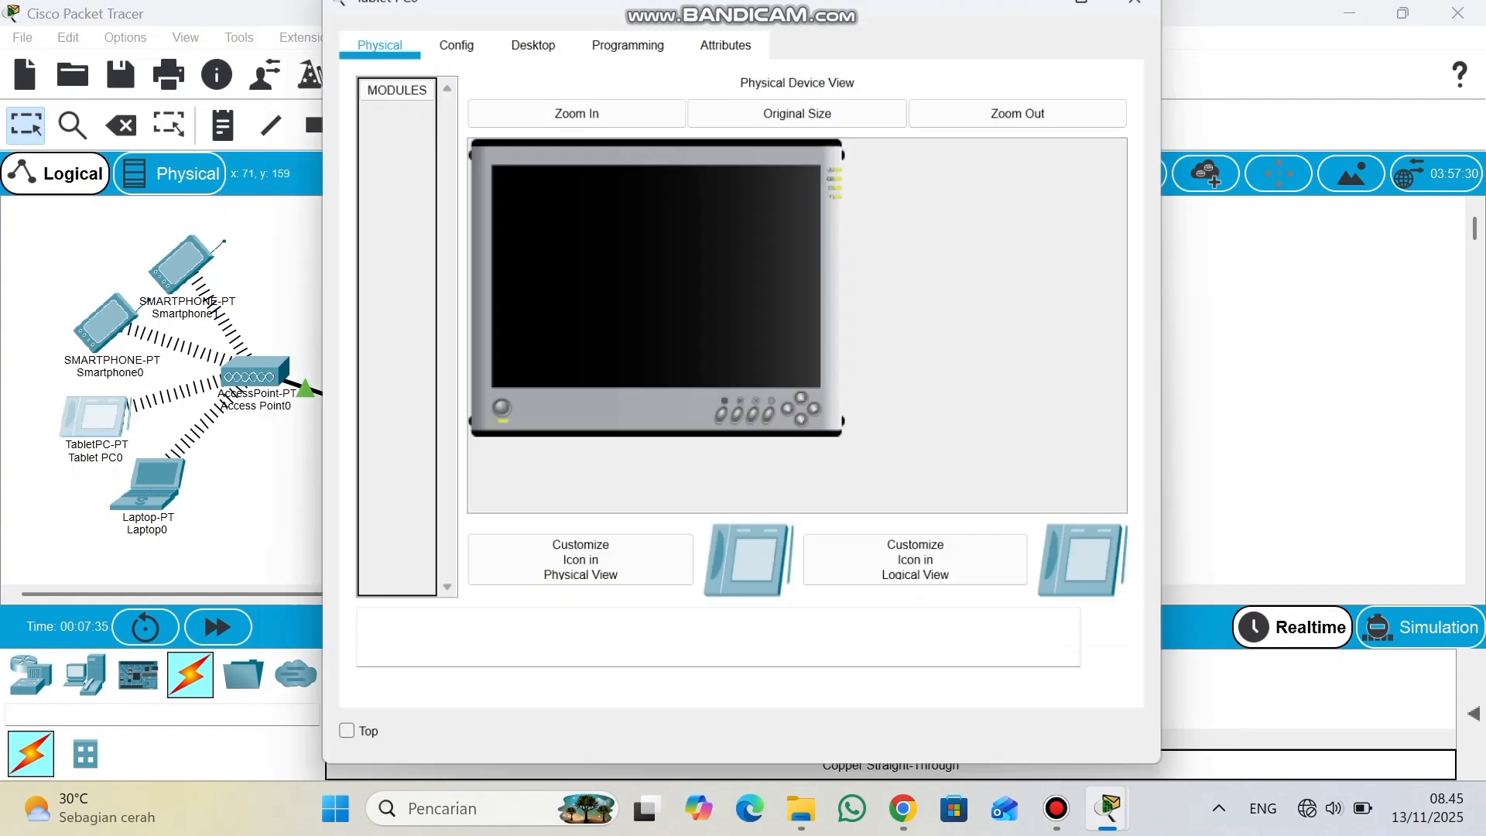
pyautogui.click(529, 37)
pyautogui.click(411, 132)
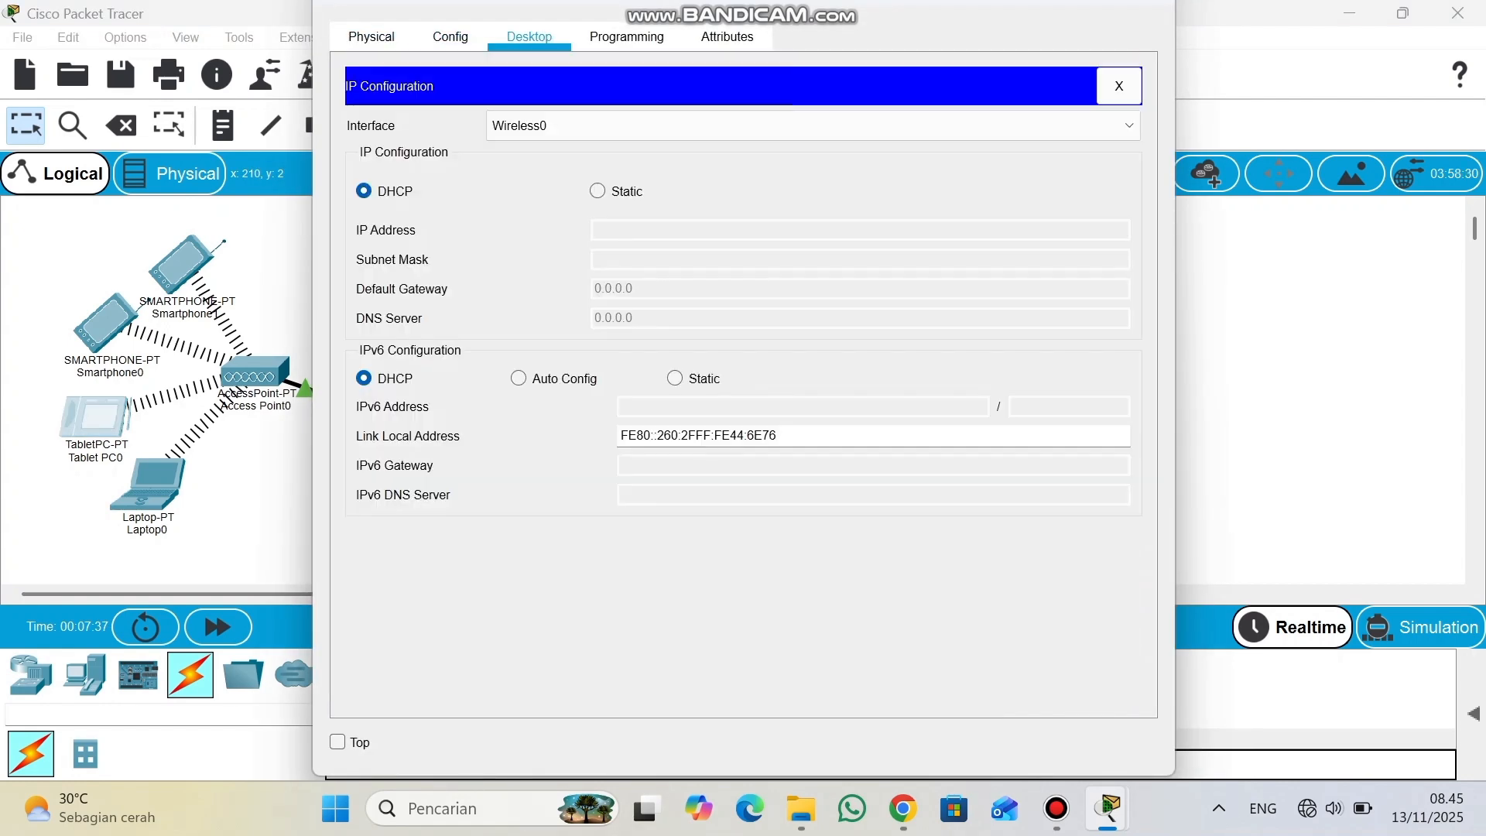
pyautogui.click(597, 191)
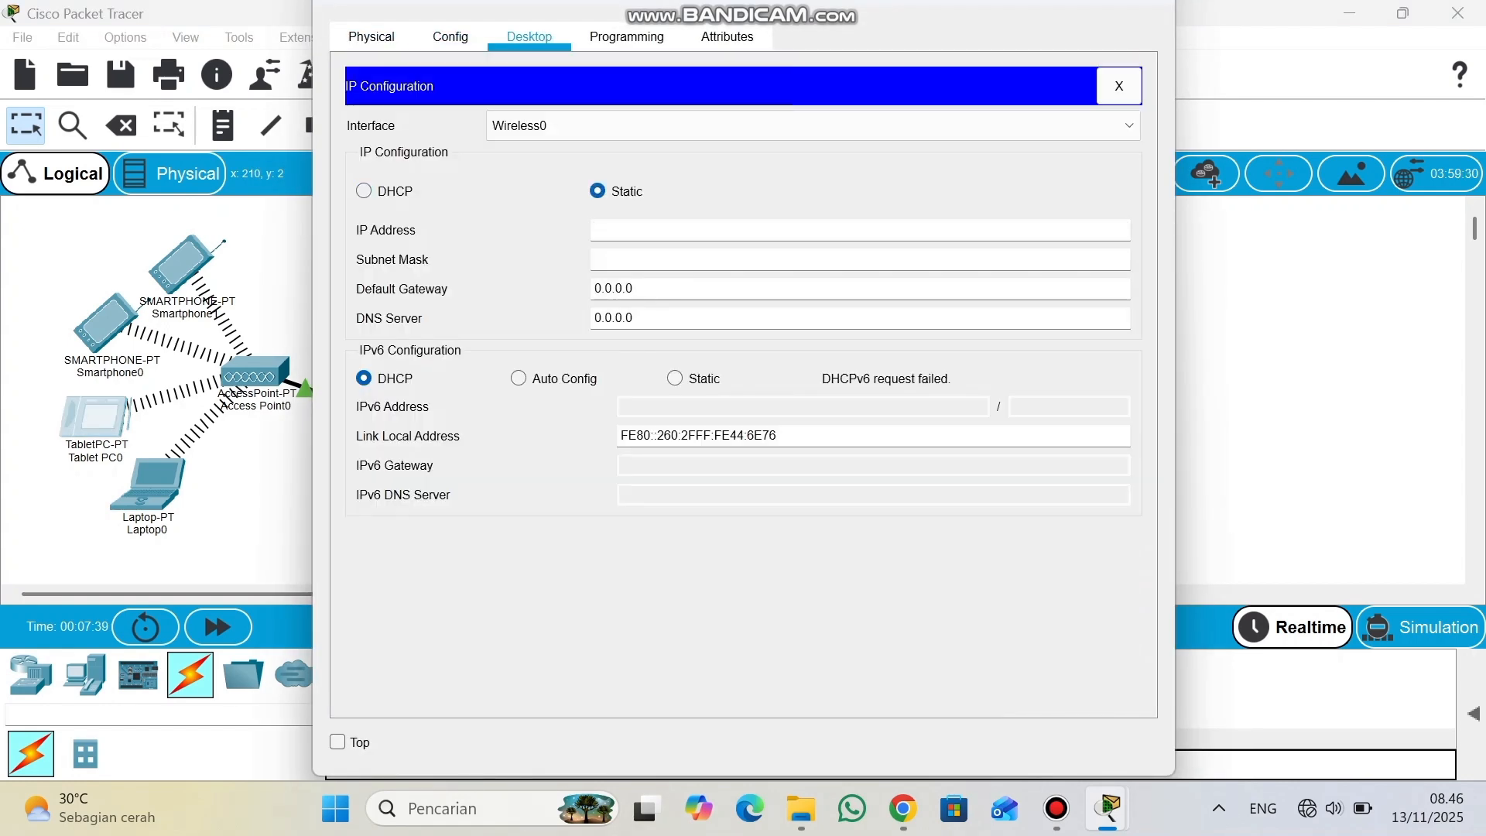
pyautogui.write('192.177.77.13')
pyautogui.click(644, 260)
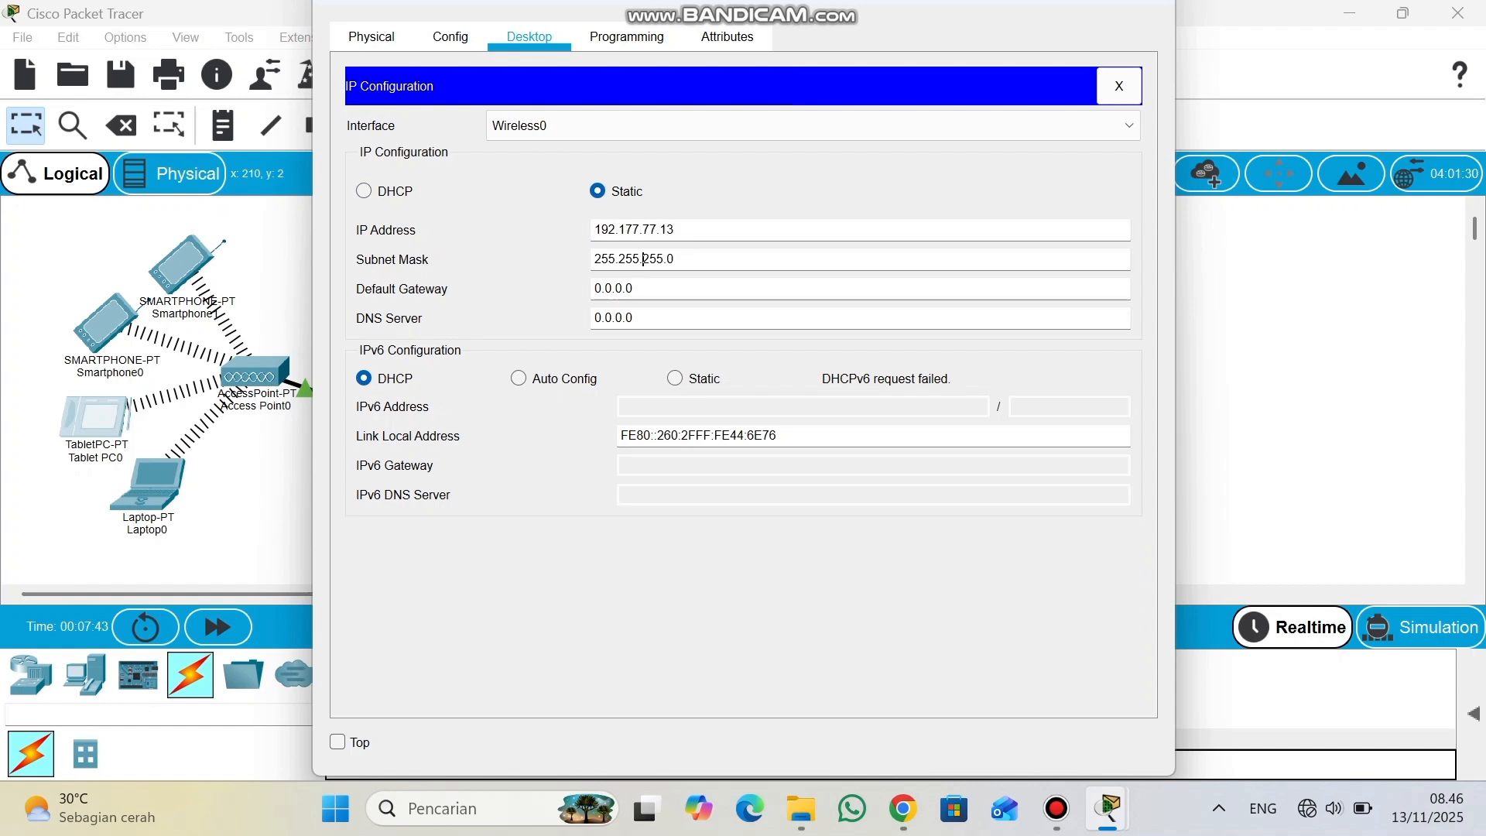
pyautogui.click(643, 288)
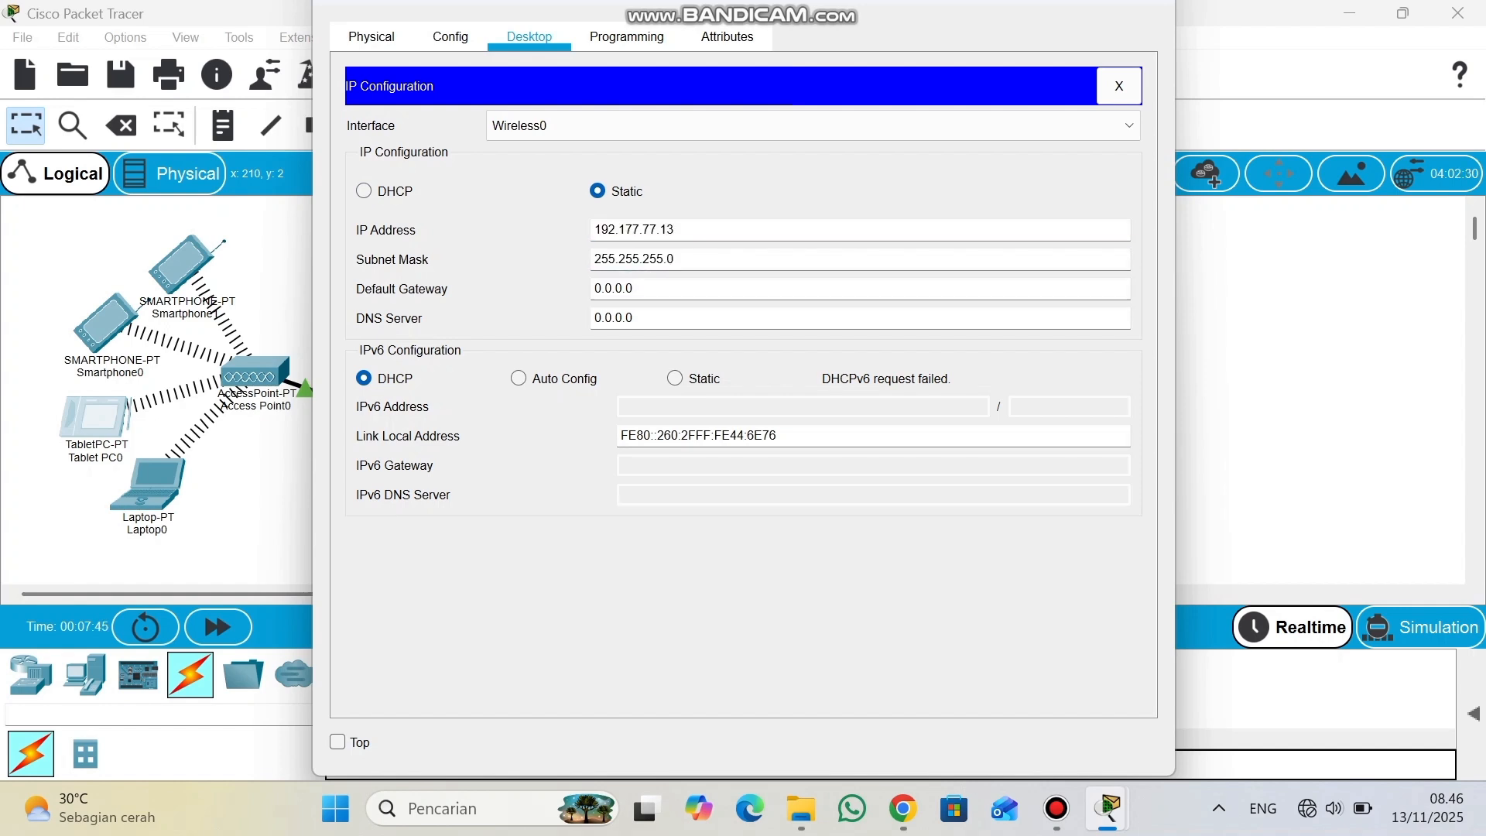
pyautogui.hotkey('ctrl', 'a')
pyautogui.write('192.177.77.1')
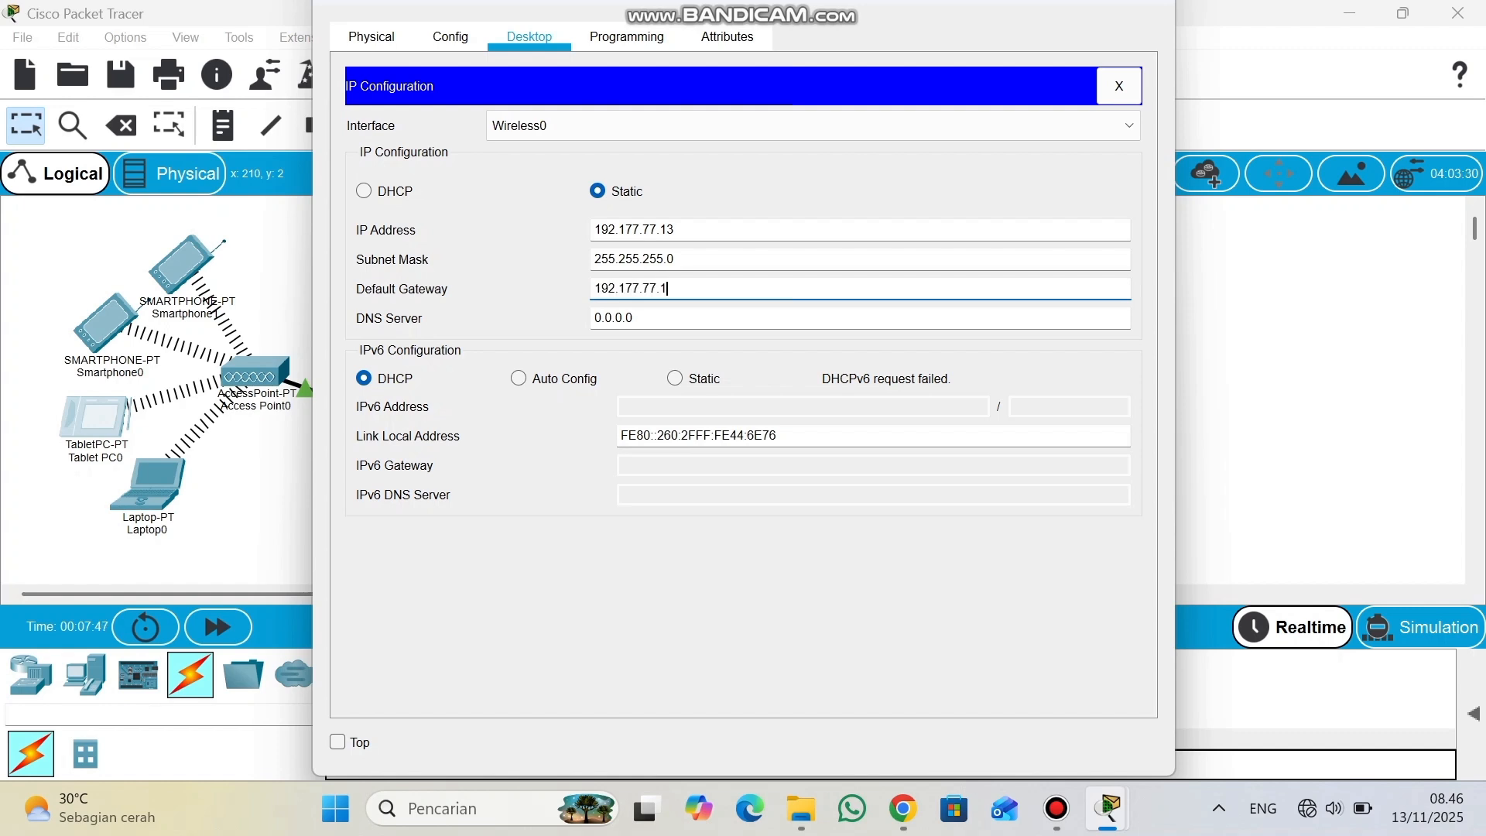
pyautogui.press('Return')
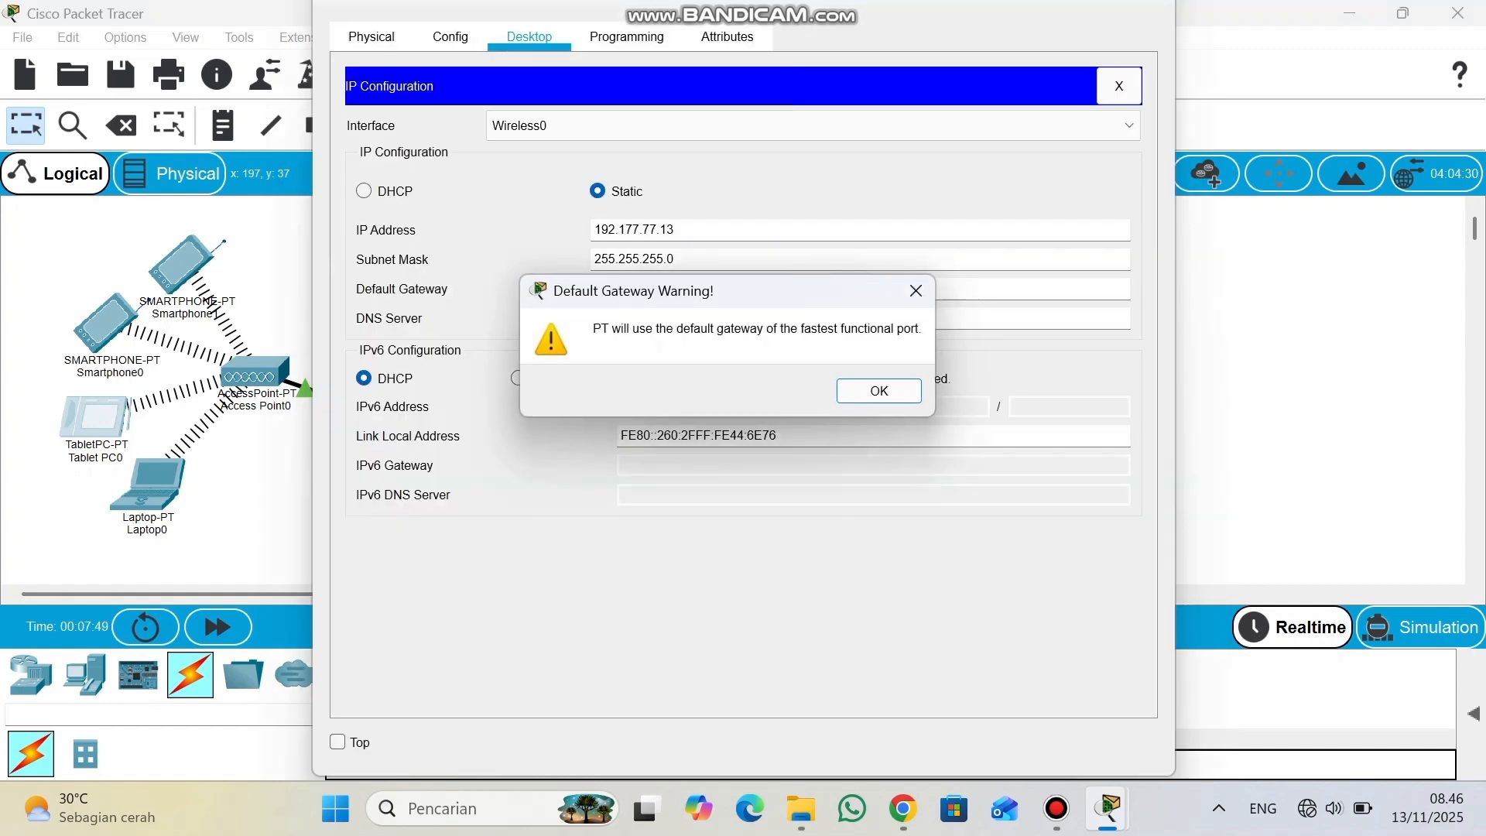
pyautogui.press('Return')
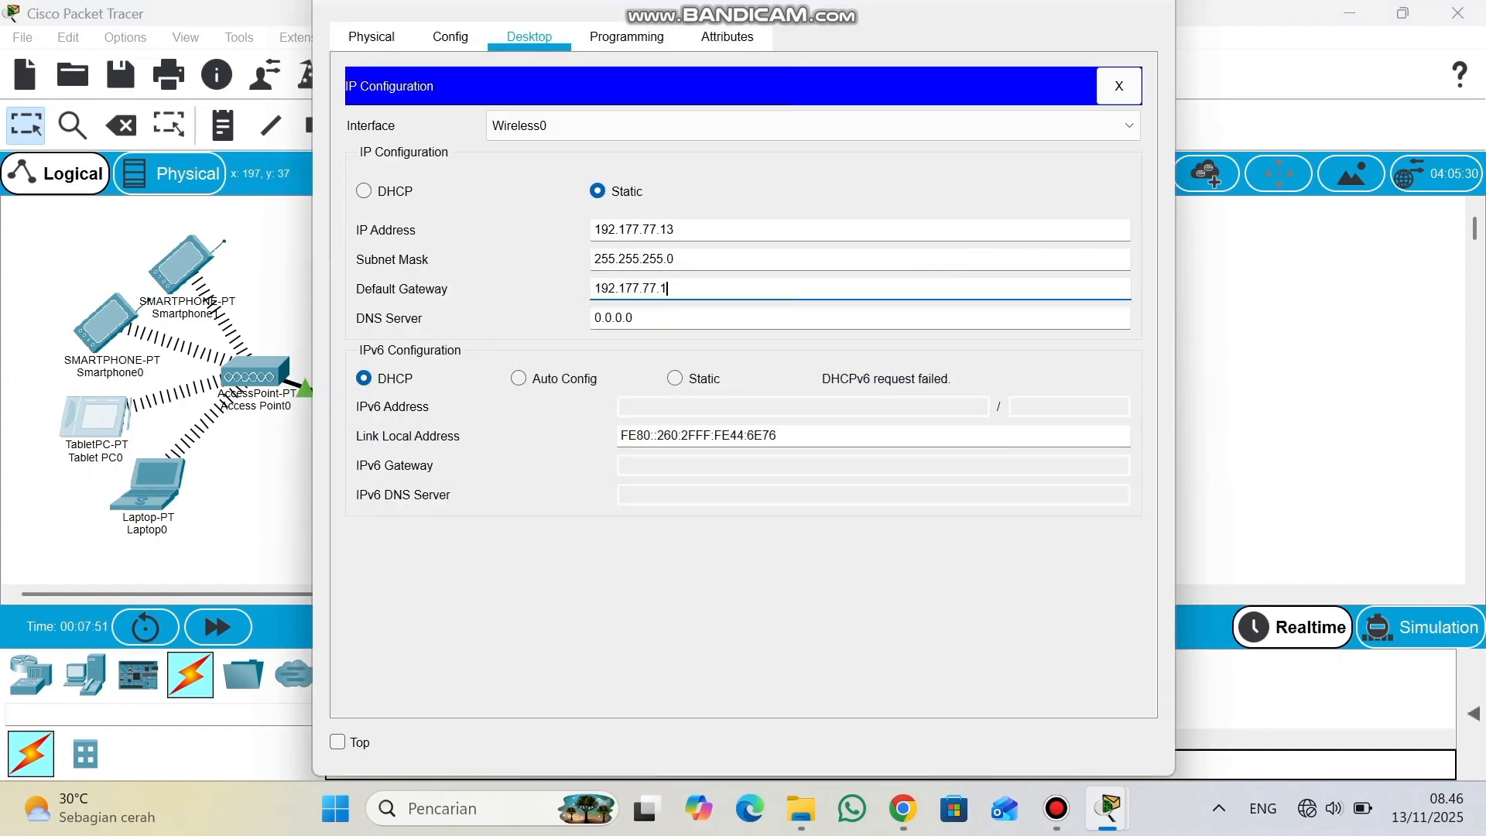
pyautogui.press('Escape')
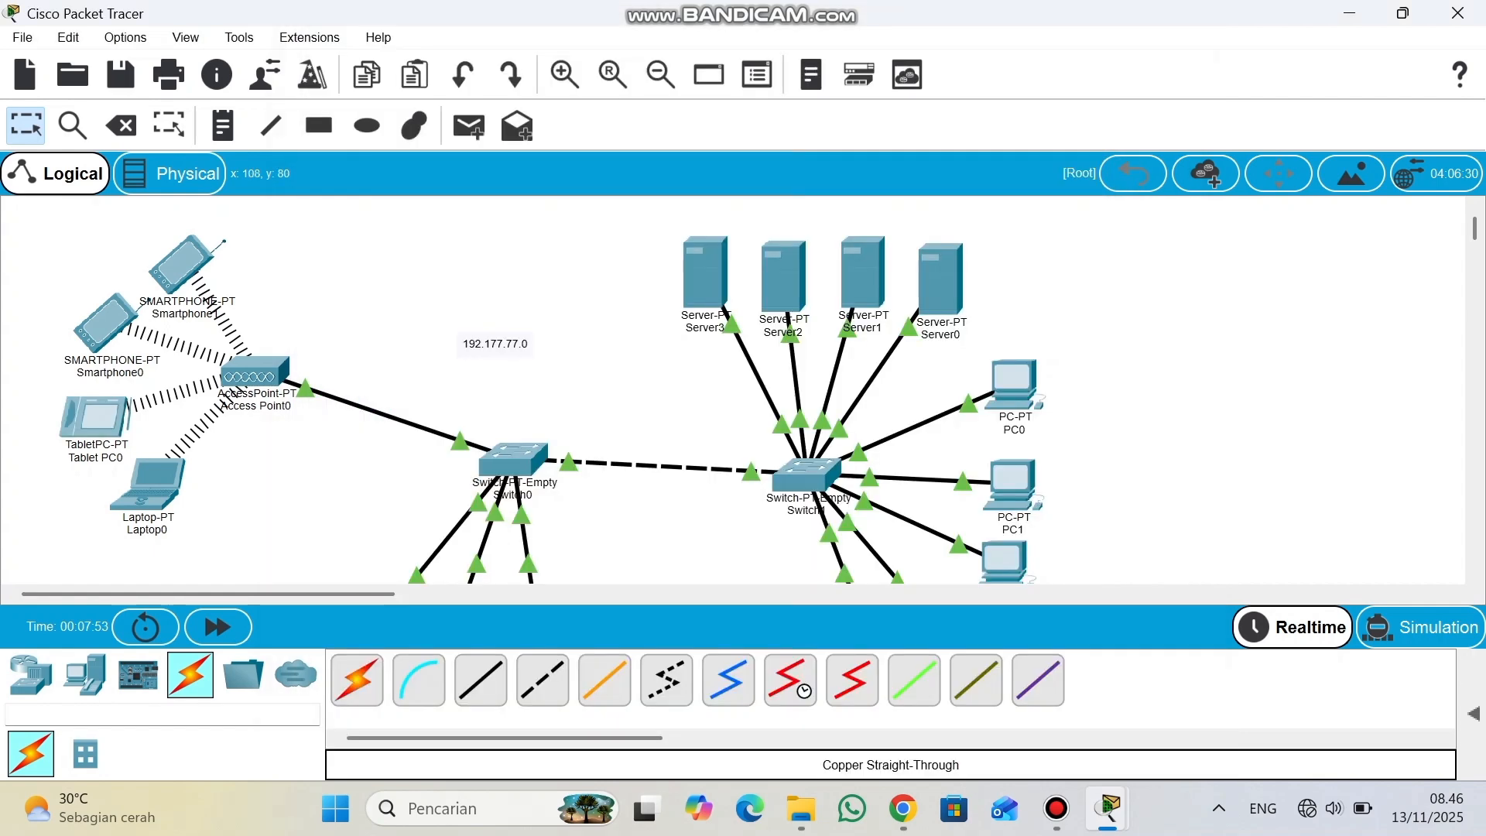
# Give Smartphone0 the static IP address 192.177.77.14, subnet mask 255.255.255.0 and default gateway 192.177.77.1, and leave its window.
pyautogui.click(104, 321)
pyautogui.click(529, 36)
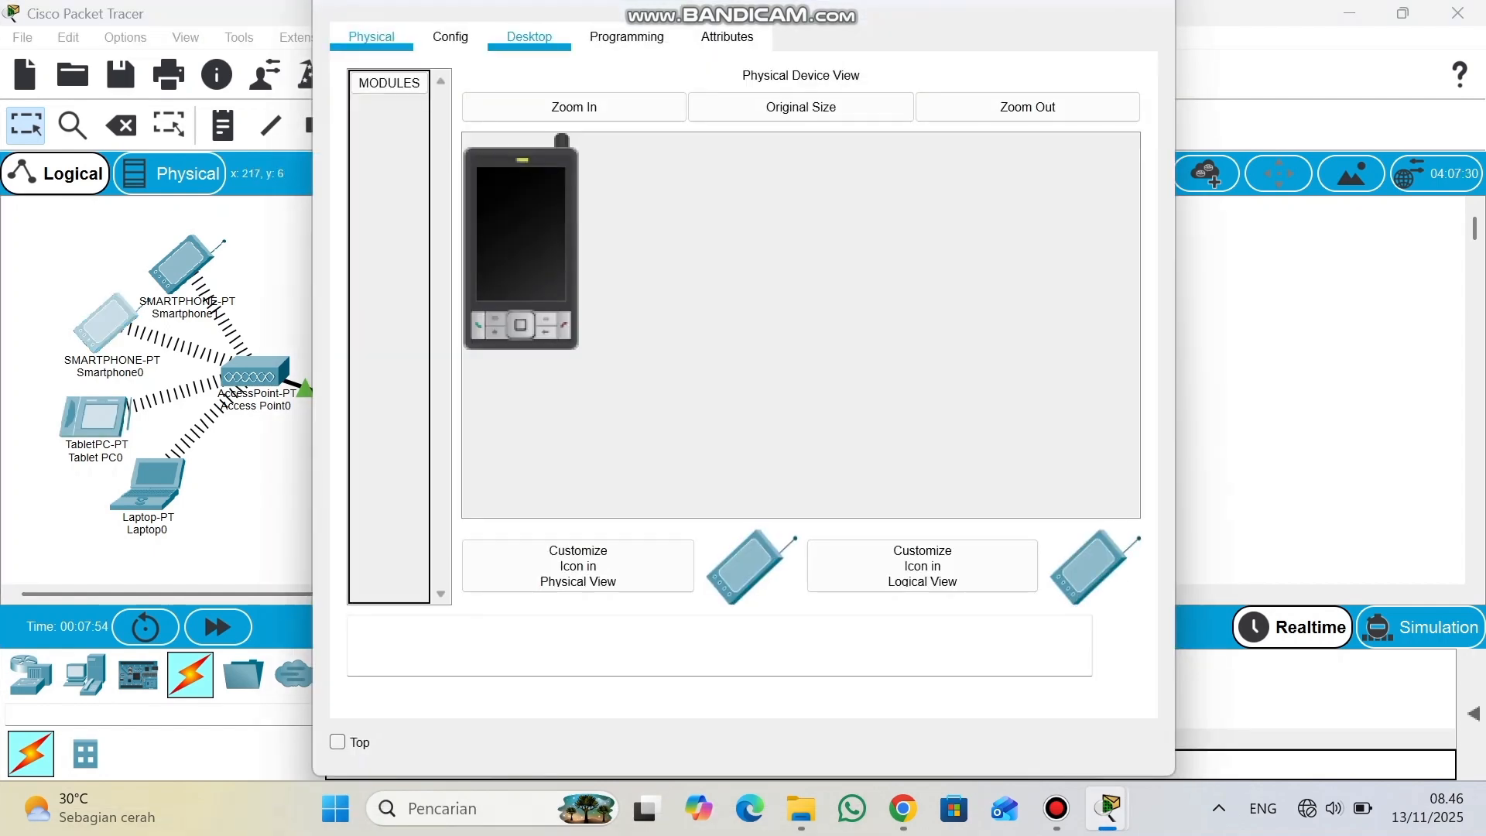
pyautogui.click(439, 155)
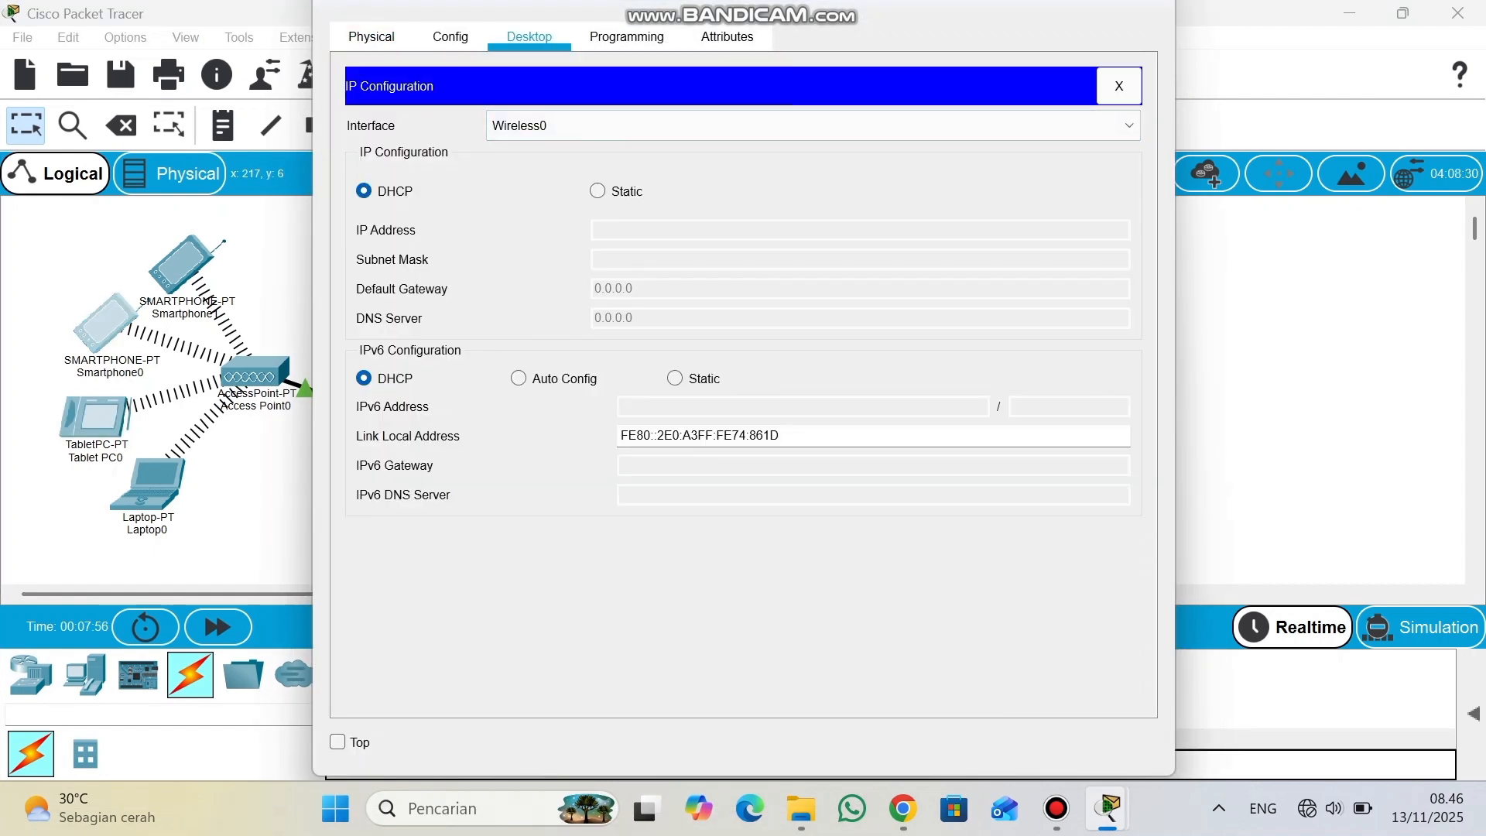
pyautogui.click(599, 192)
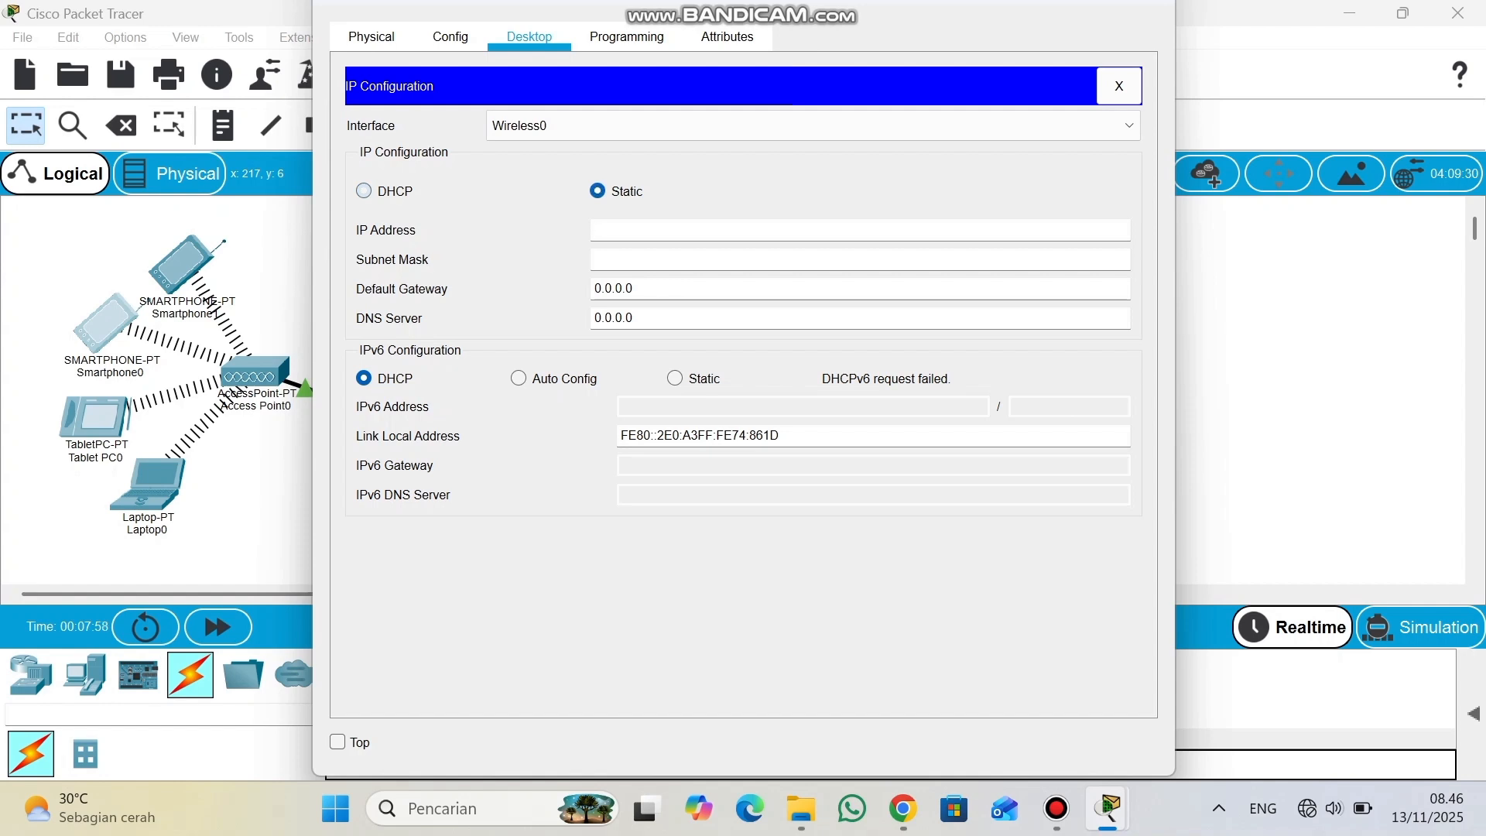
pyautogui.write('192.177.77.14')
pyautogui.press('Tab')
pyautogui.press('Tab')
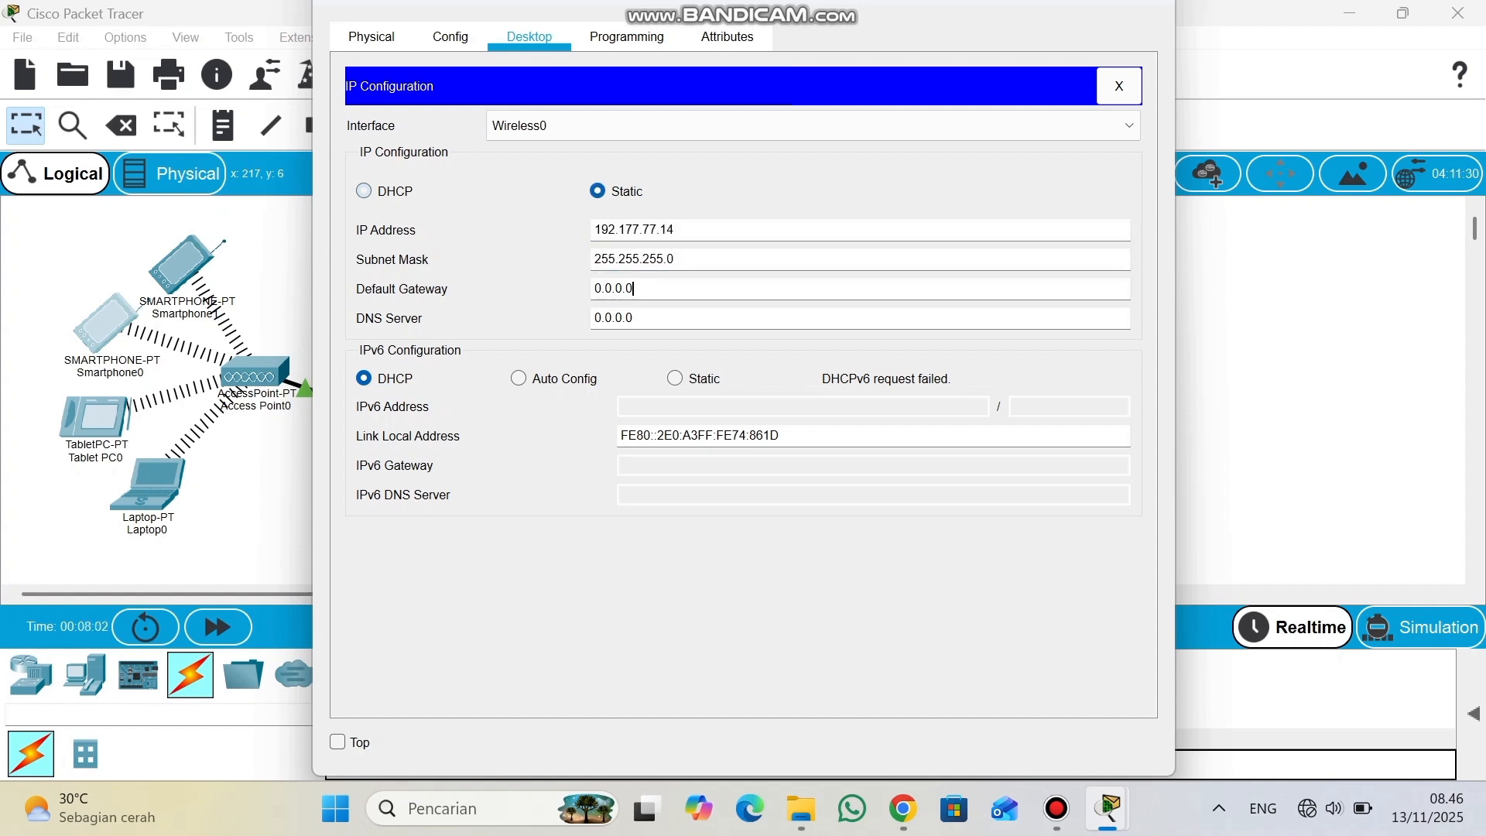
pyautogui.hotkey('ctrl', 'a')
pyautogui.write('192.177.77.')
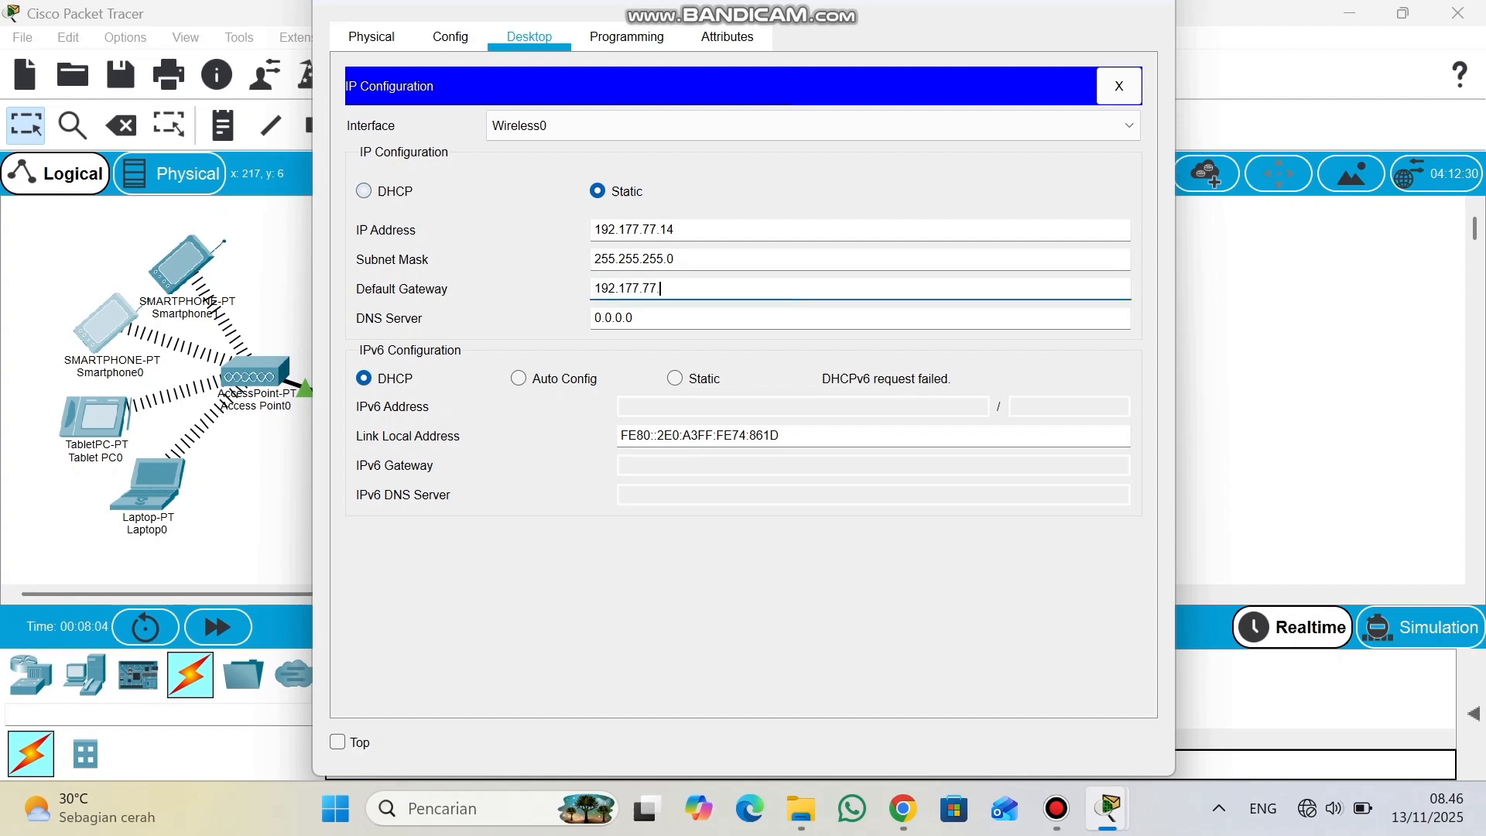
pyautogui.write('1')
pyautogui.click(234, 213)
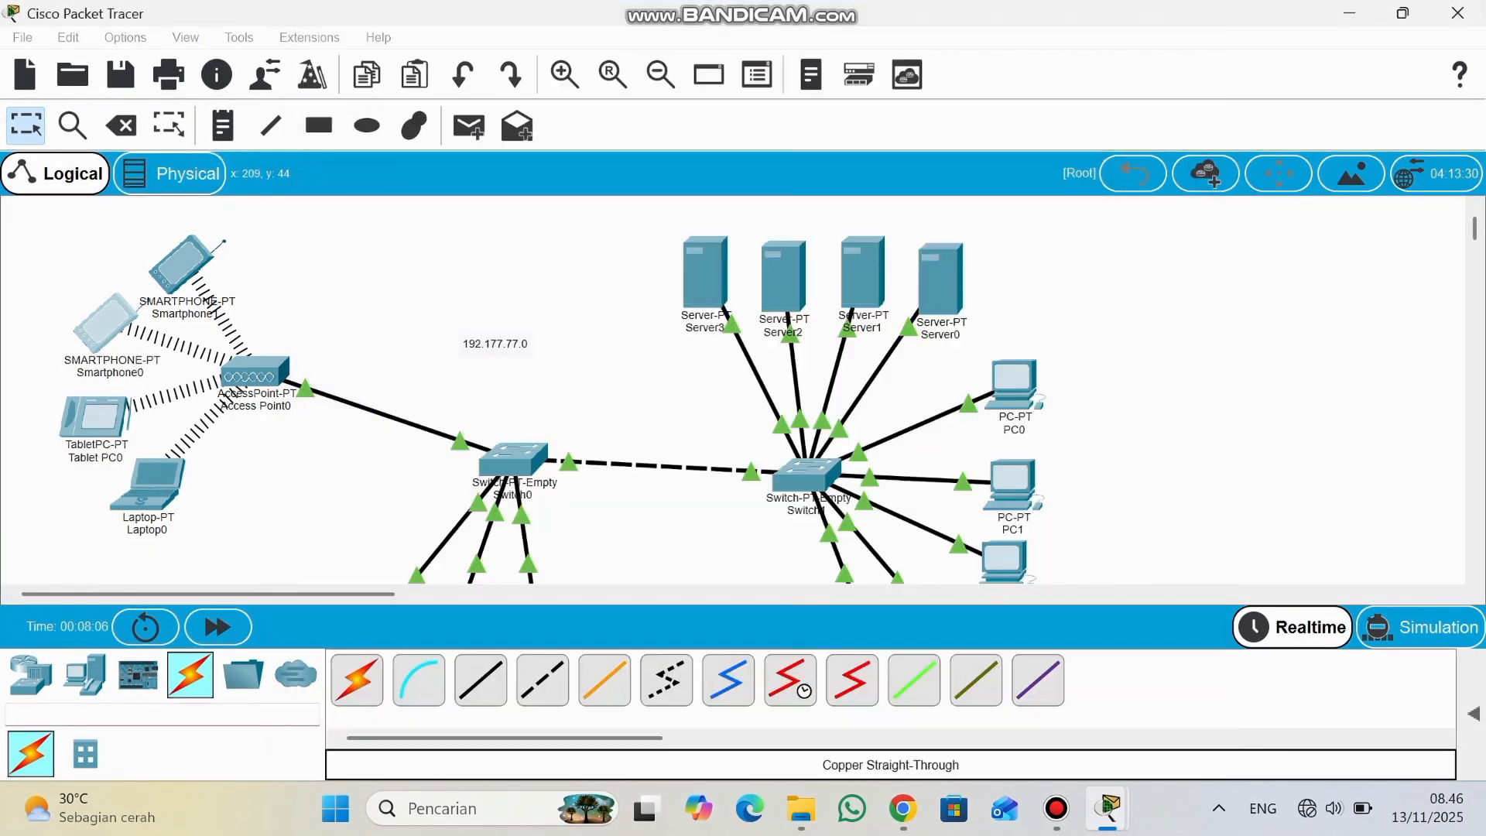
pyautogui.click(879, 391)
pyautogui.click(235, 221)
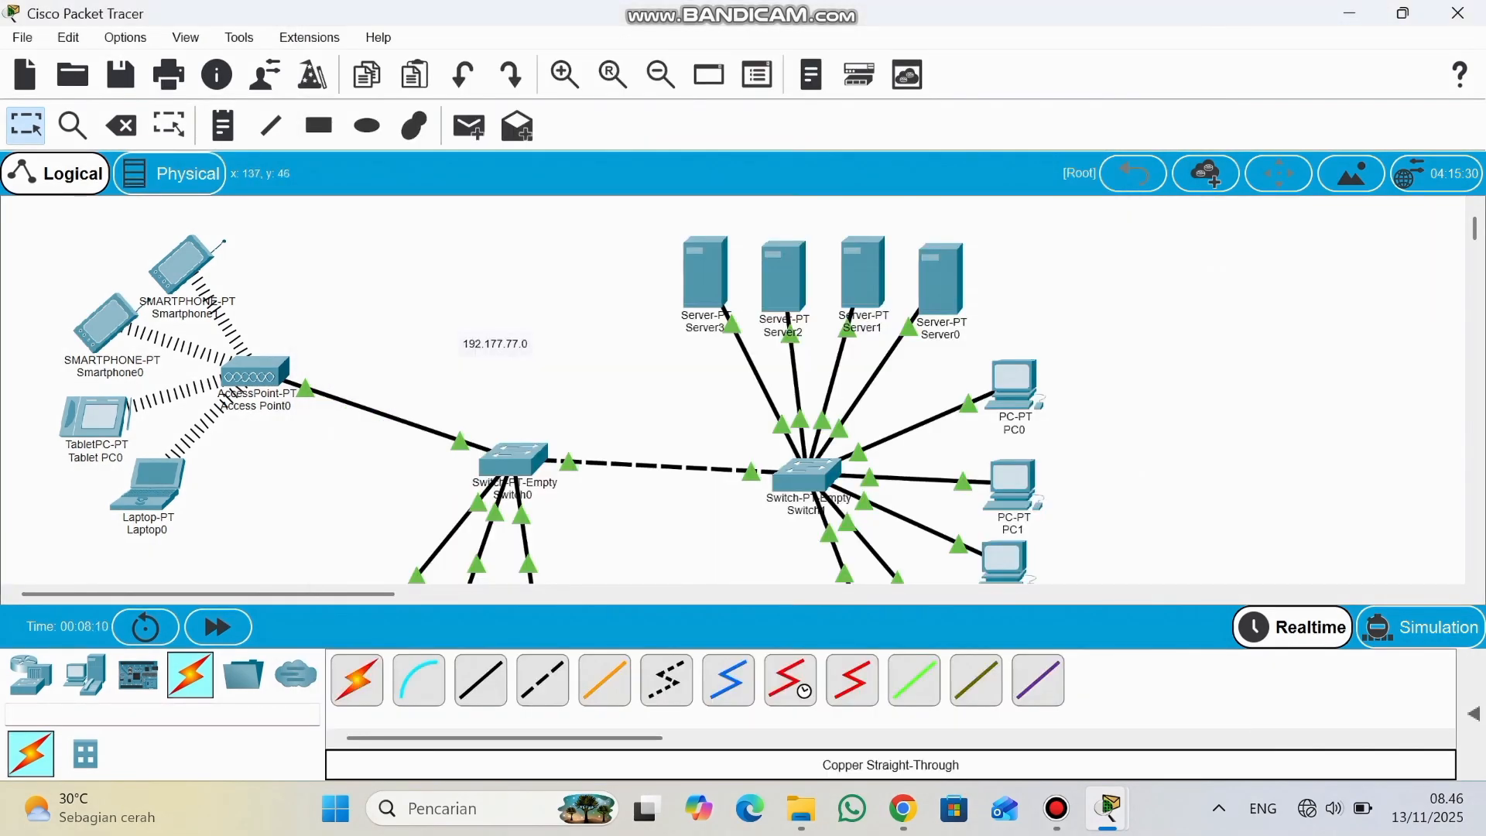
# Configure Smartphone1 with the static IP address 192.177.77.15, subnet mask 255.255.255.0 and default gateway 192.177.77.1, and return to the workspace.
pyautogui.click(184, 265)
pyautogui.click(530, 37)
pyautogui.click(447, 140)
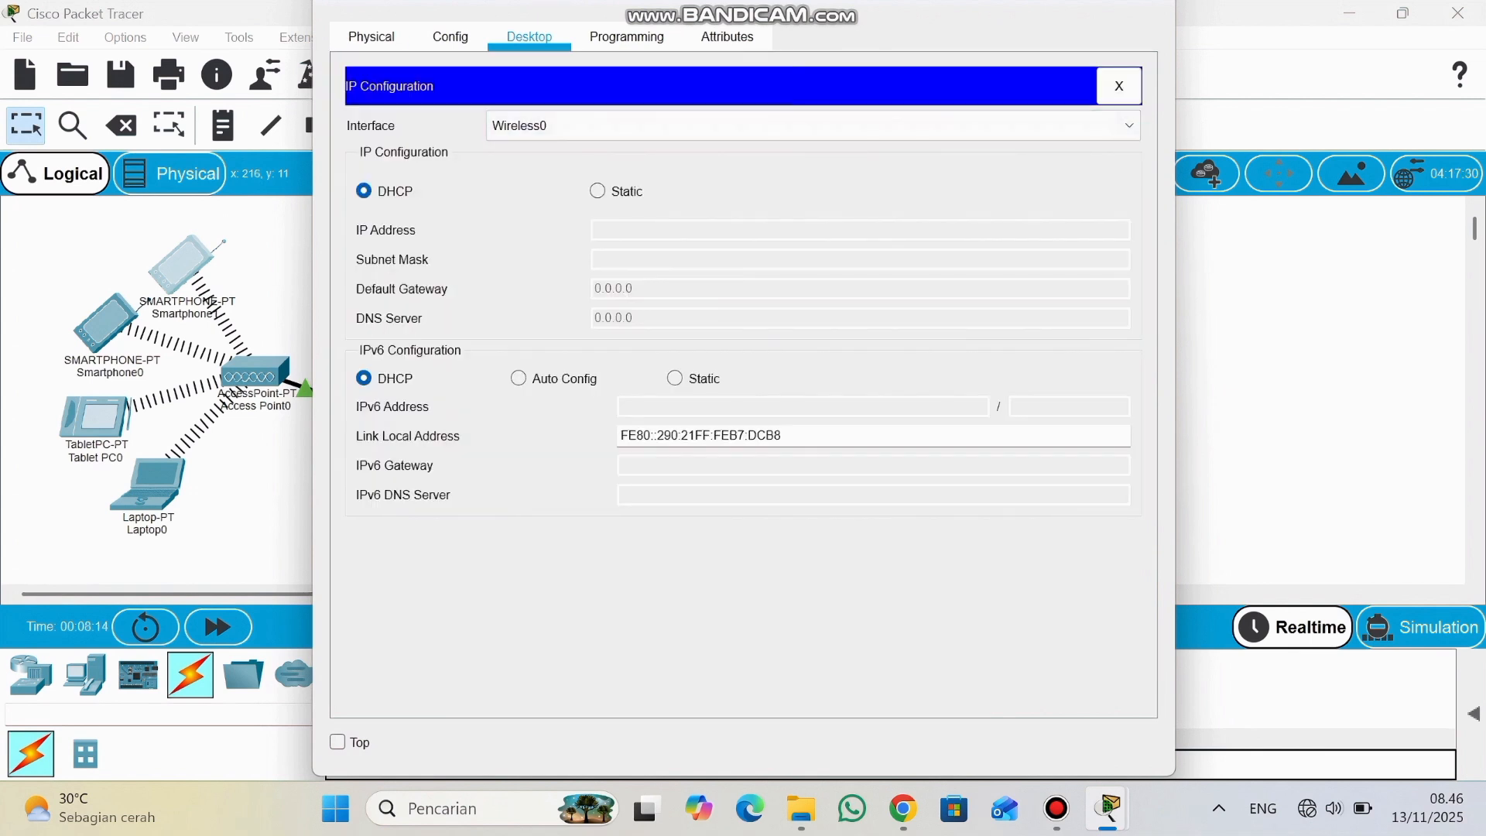
pyautogui.click(597, 191)
pyautogui.write('192.177.77.15')
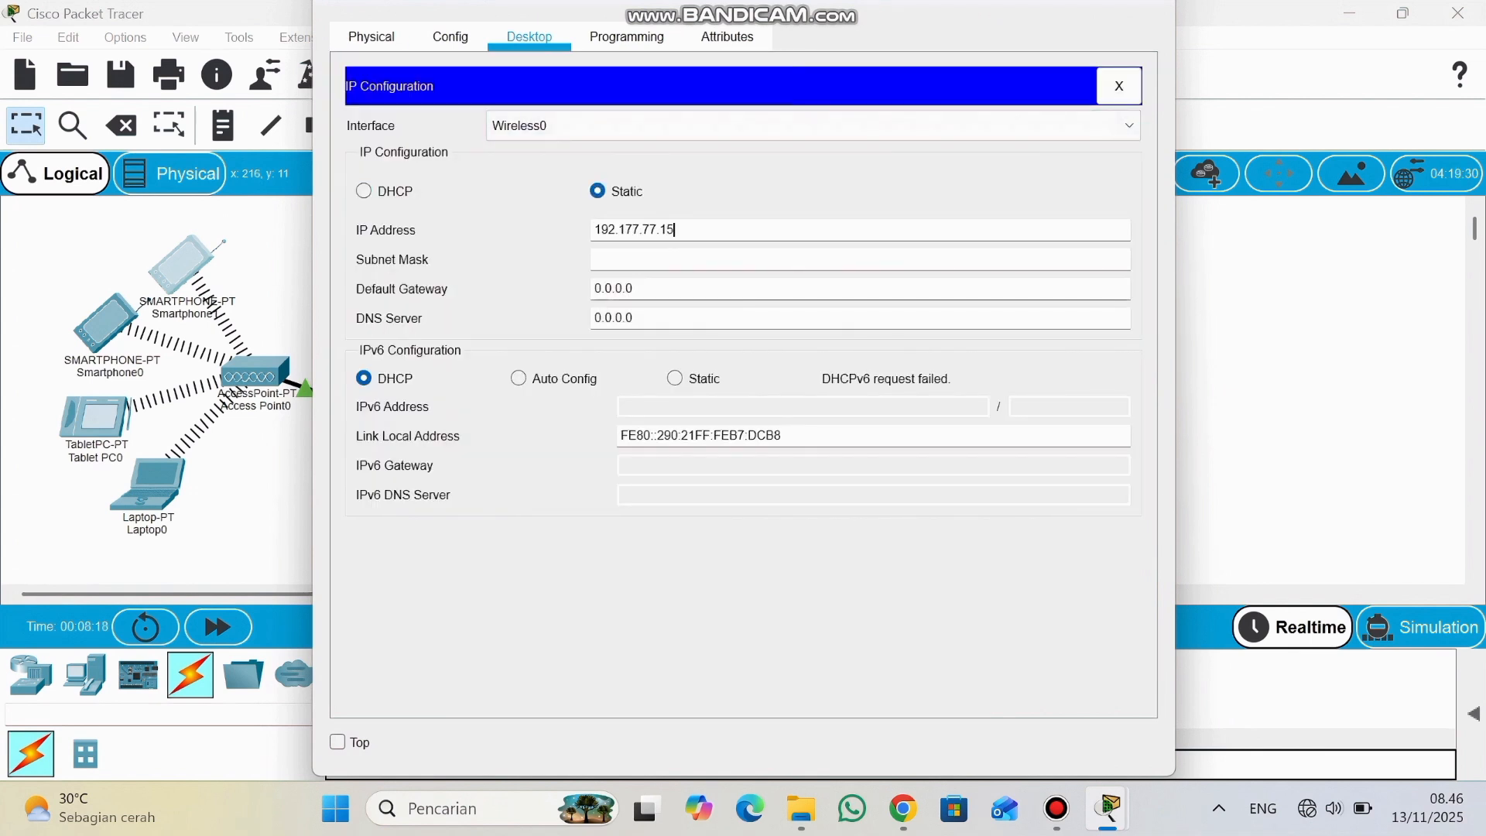
pyautogui.press('Tab')
pyautogui.press('Tab')
pyautogui.write('192.177.77.1')
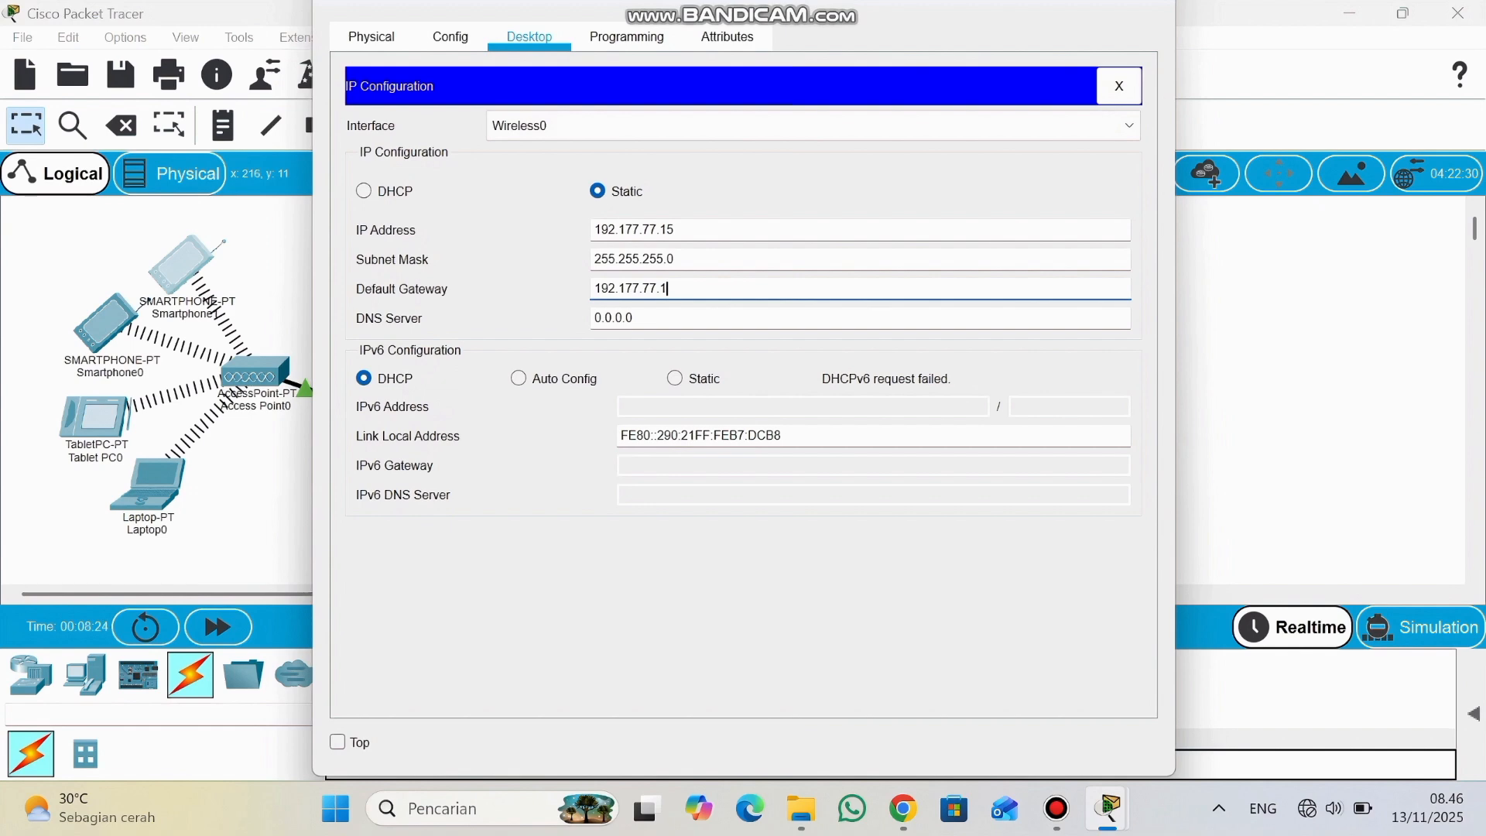
pyautogui.click(1281, 345)
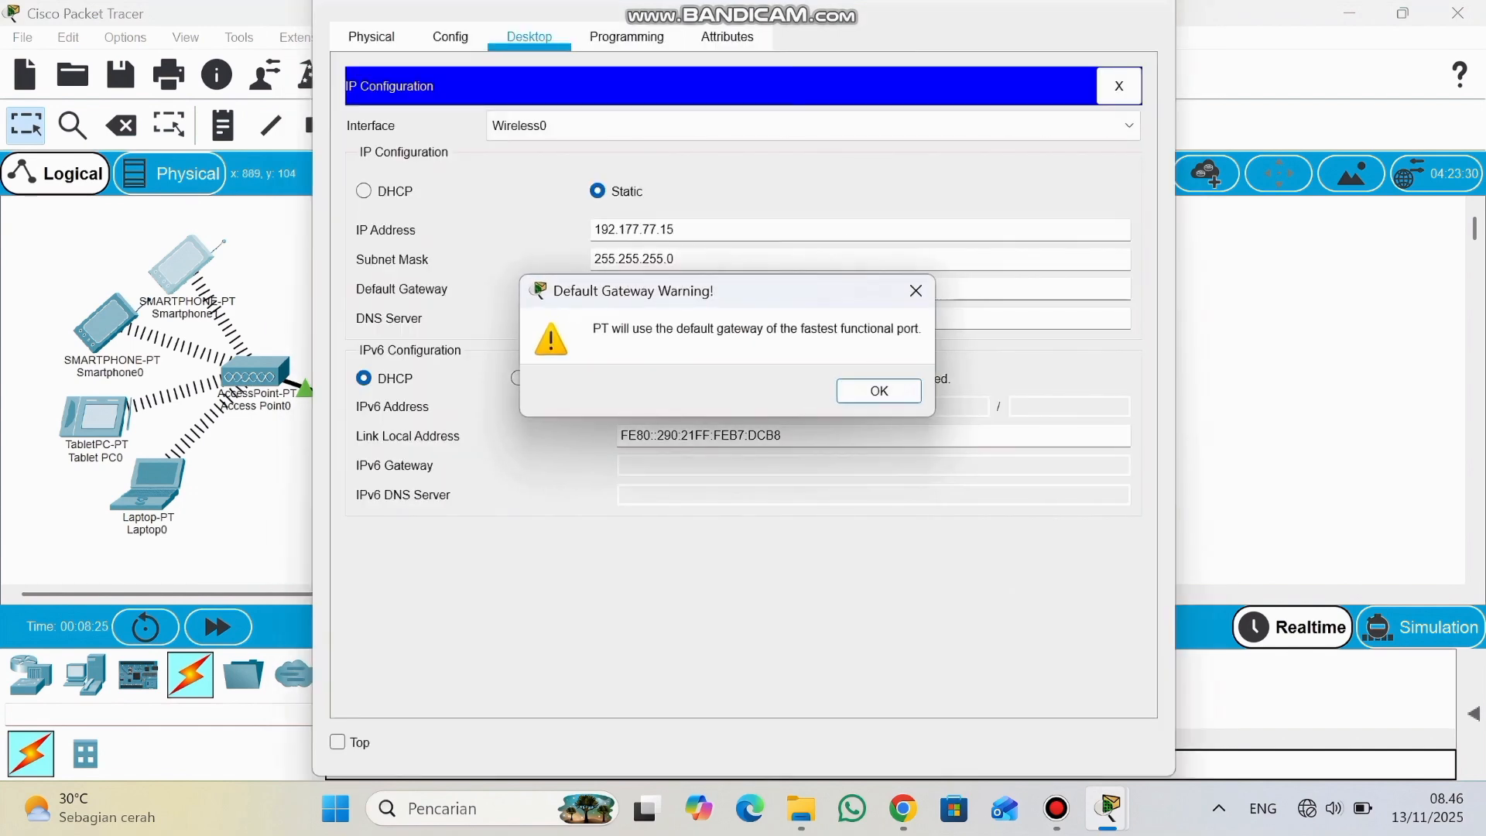
pyautogui.click(879, 391)
pyautogui.click(1287, 331)
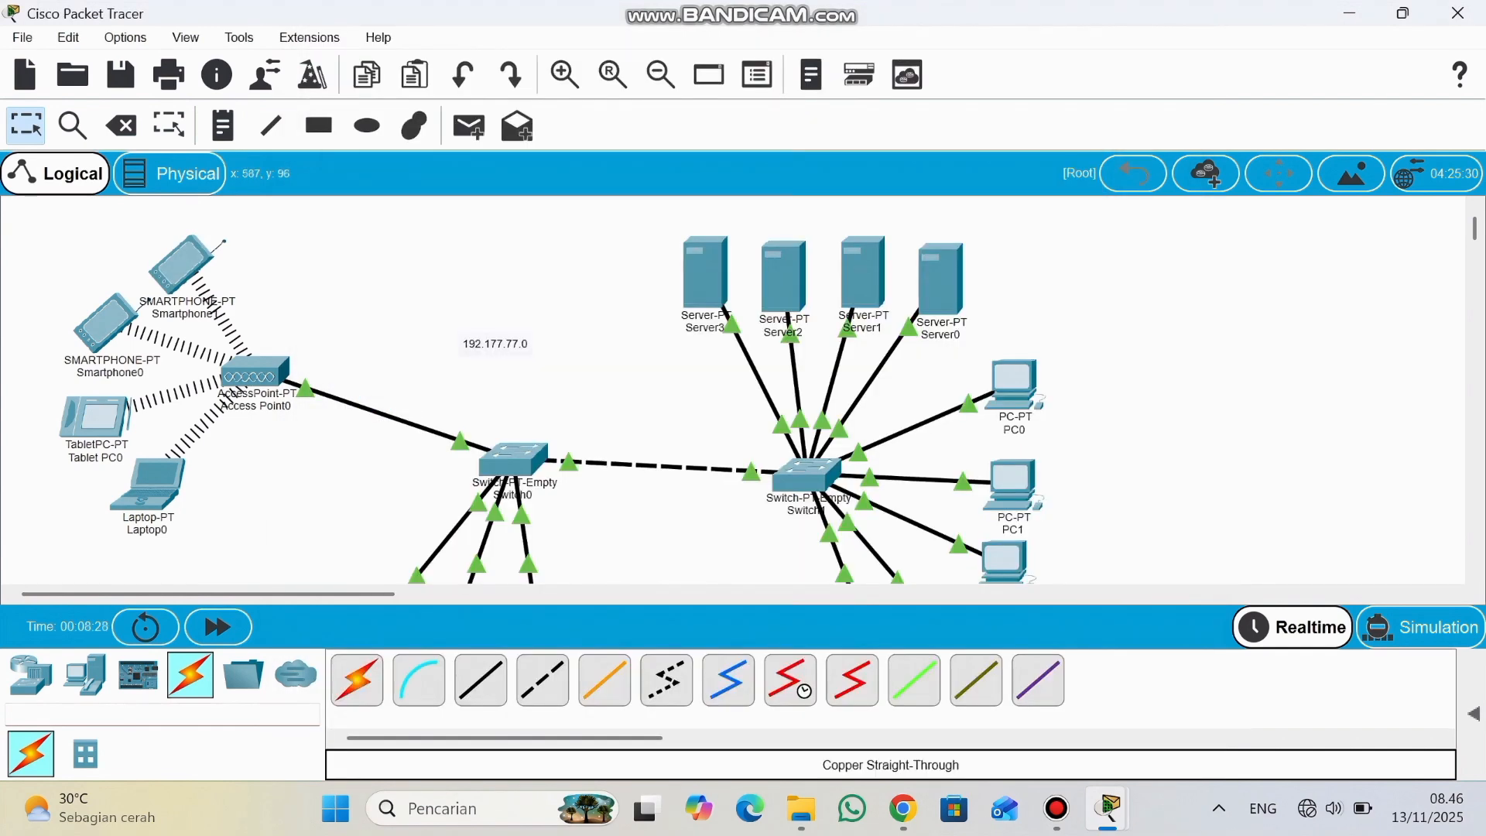
# Assign Server3 the static IP address 192.177.77.16, subnet mask 255.255.255.0, default gateway 192.177.77.1 and a DNS server address, and leave its window.
pyautogui.click(714, 276)
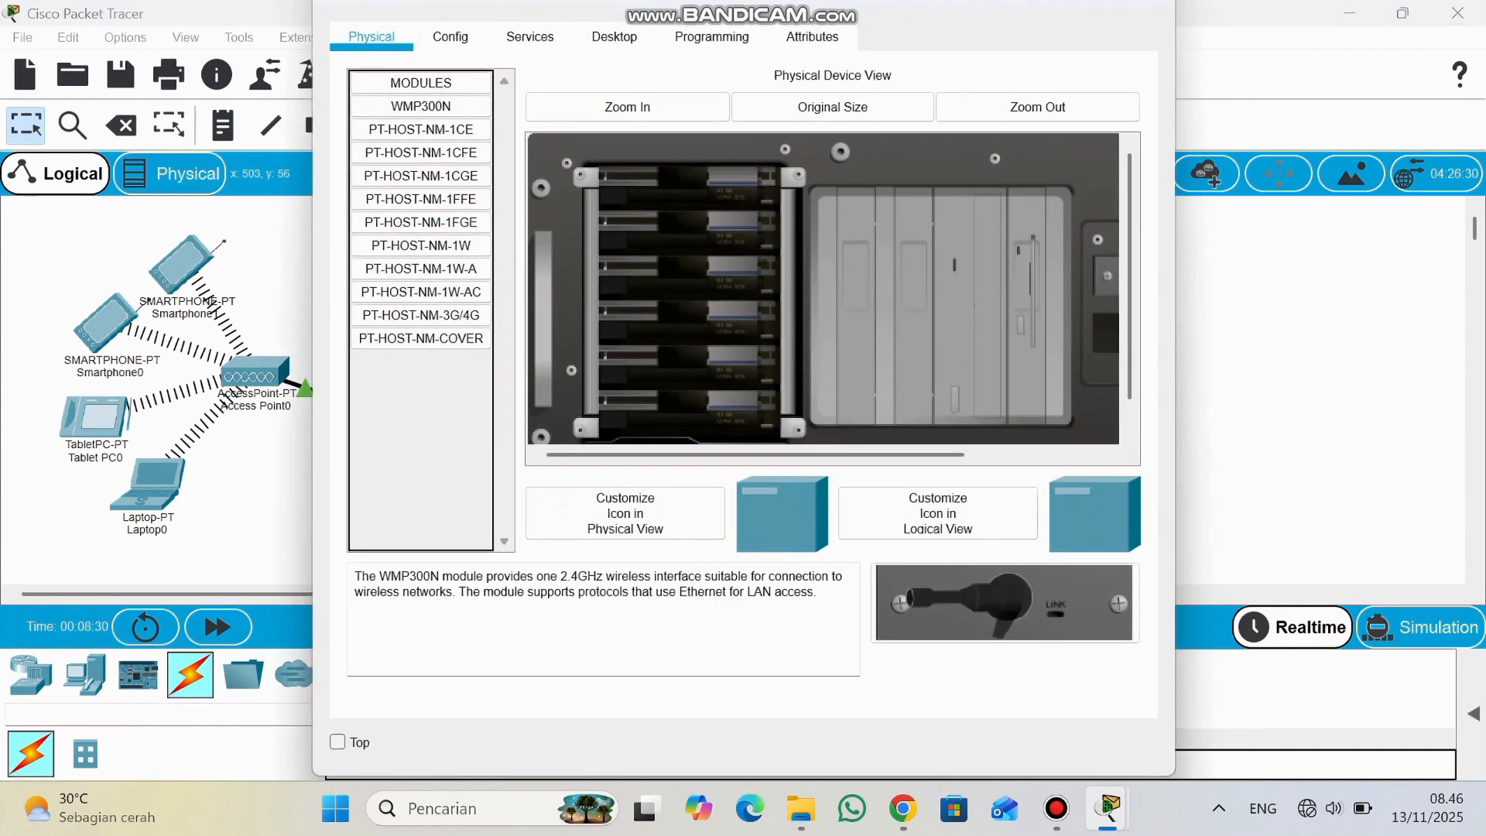
pyautogui.click(614, 37)
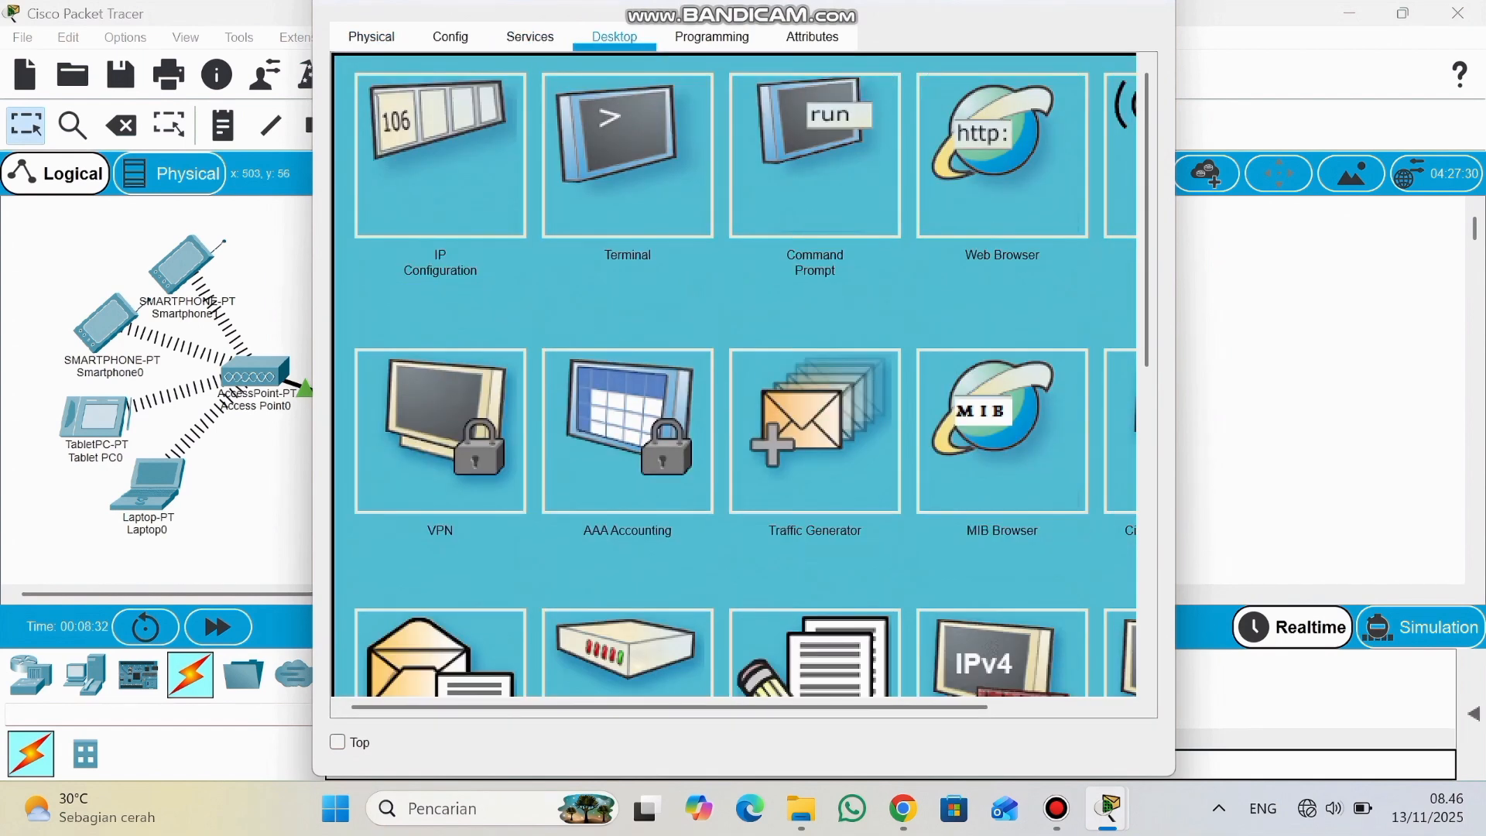
pyautogui.click(441, 131)
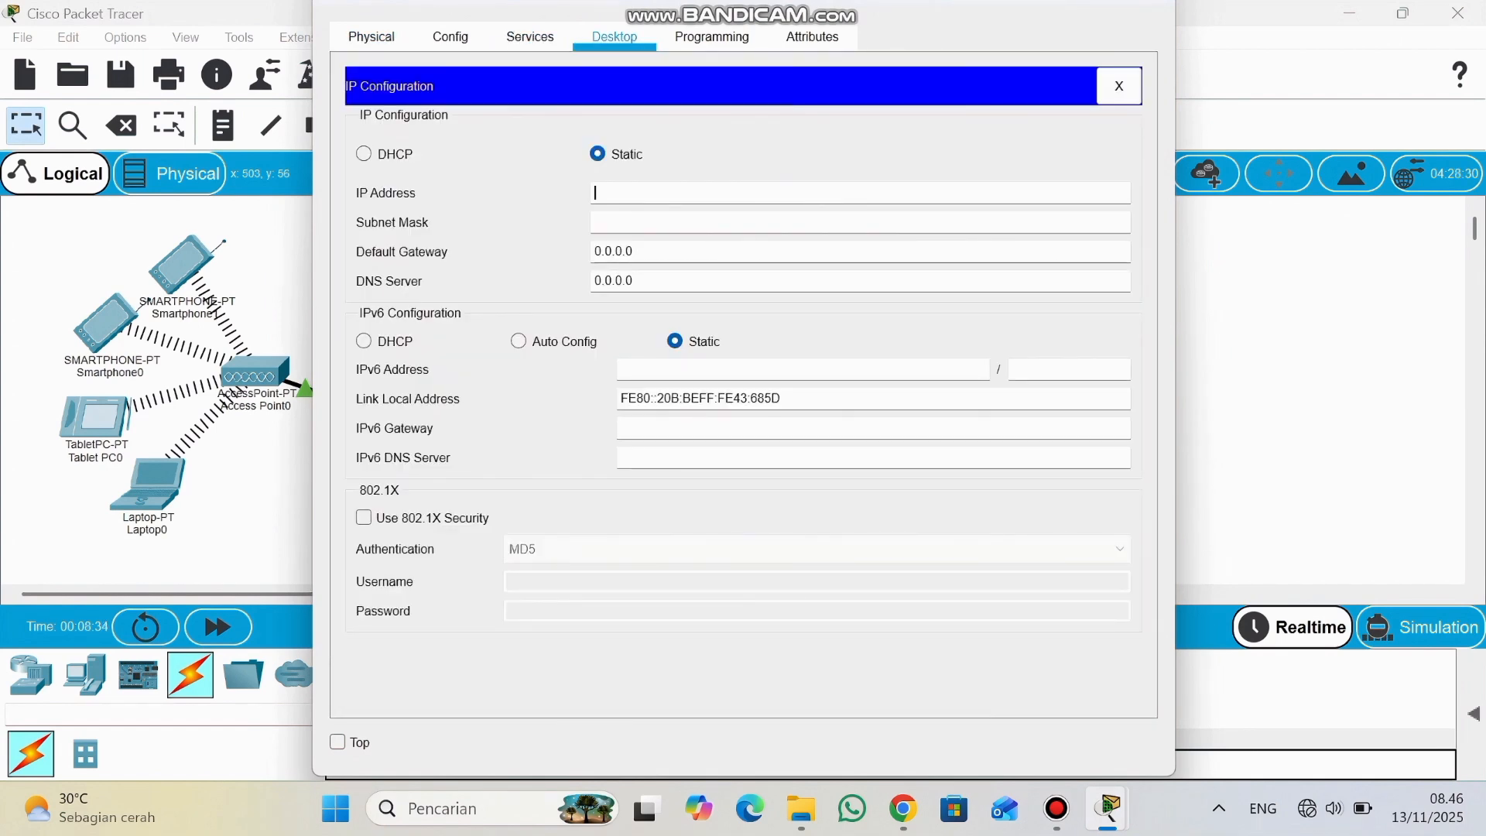
pyautogui.write('192.177.77.16')
pyautogui.press('Tab')
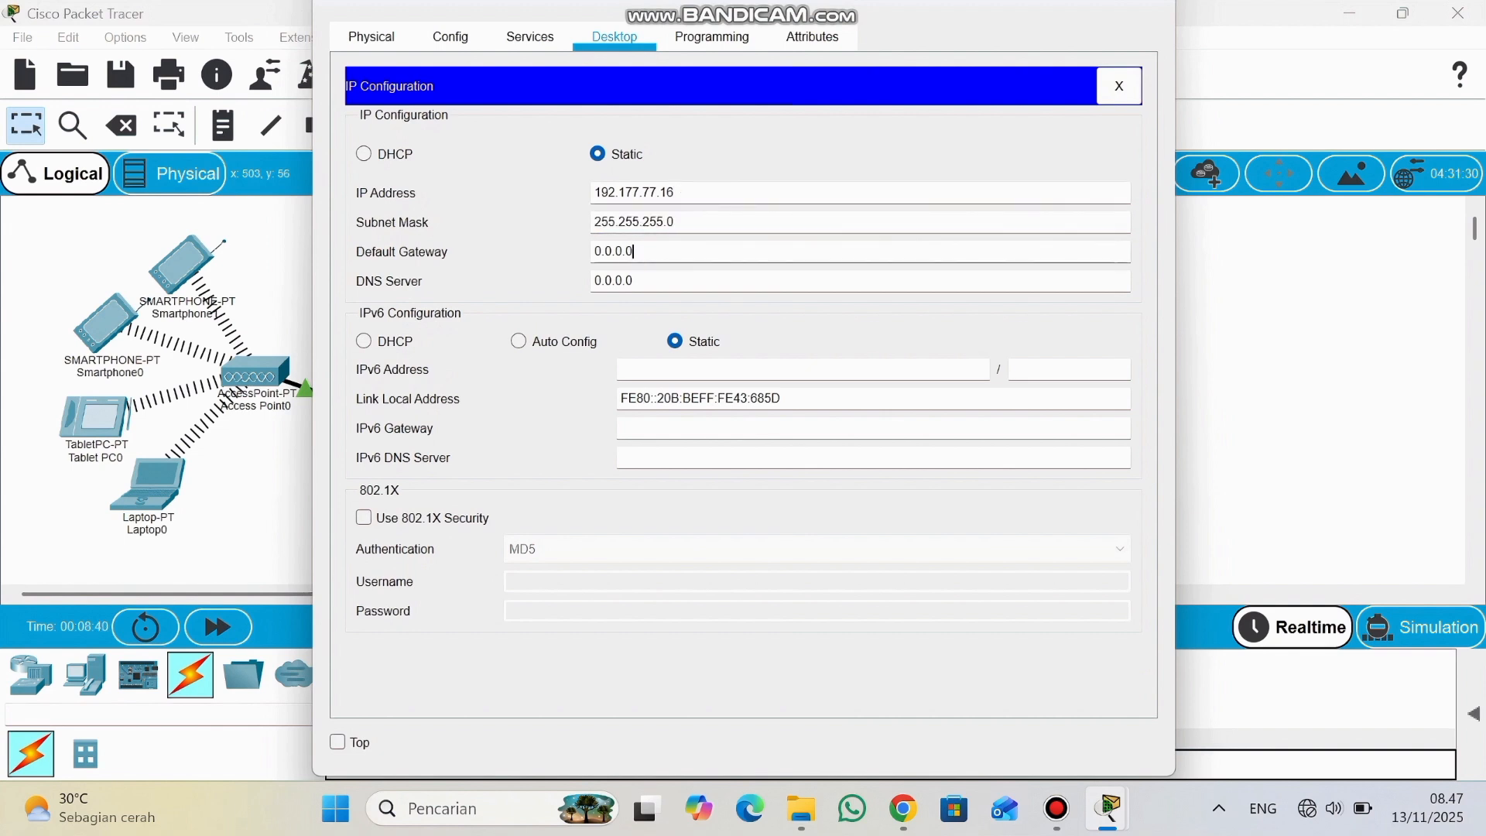
pyautogui.press('Tab')
pyautogui.write('192.177.77.')
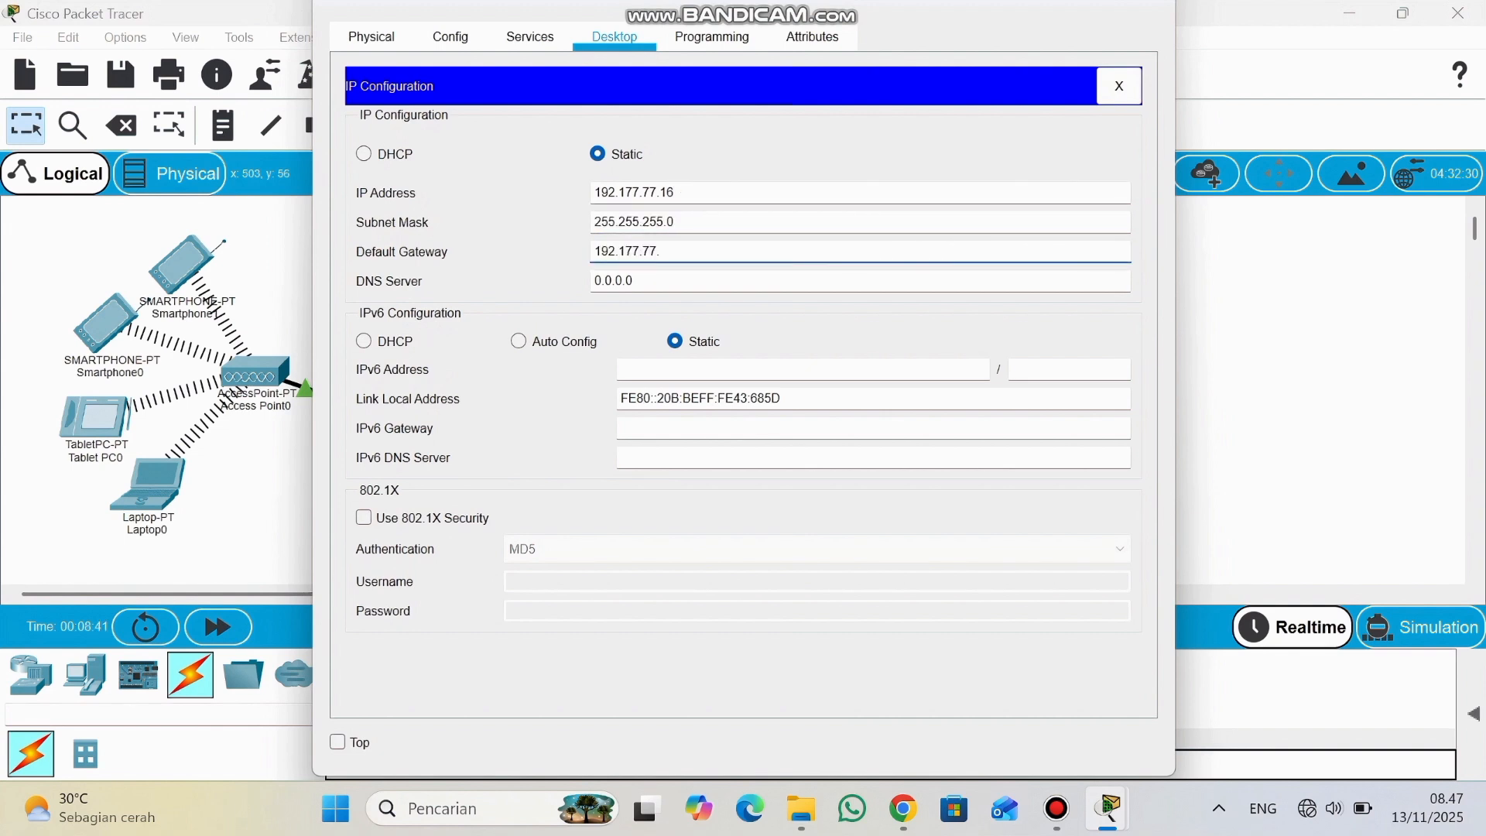
pyautogui.press('Tab')
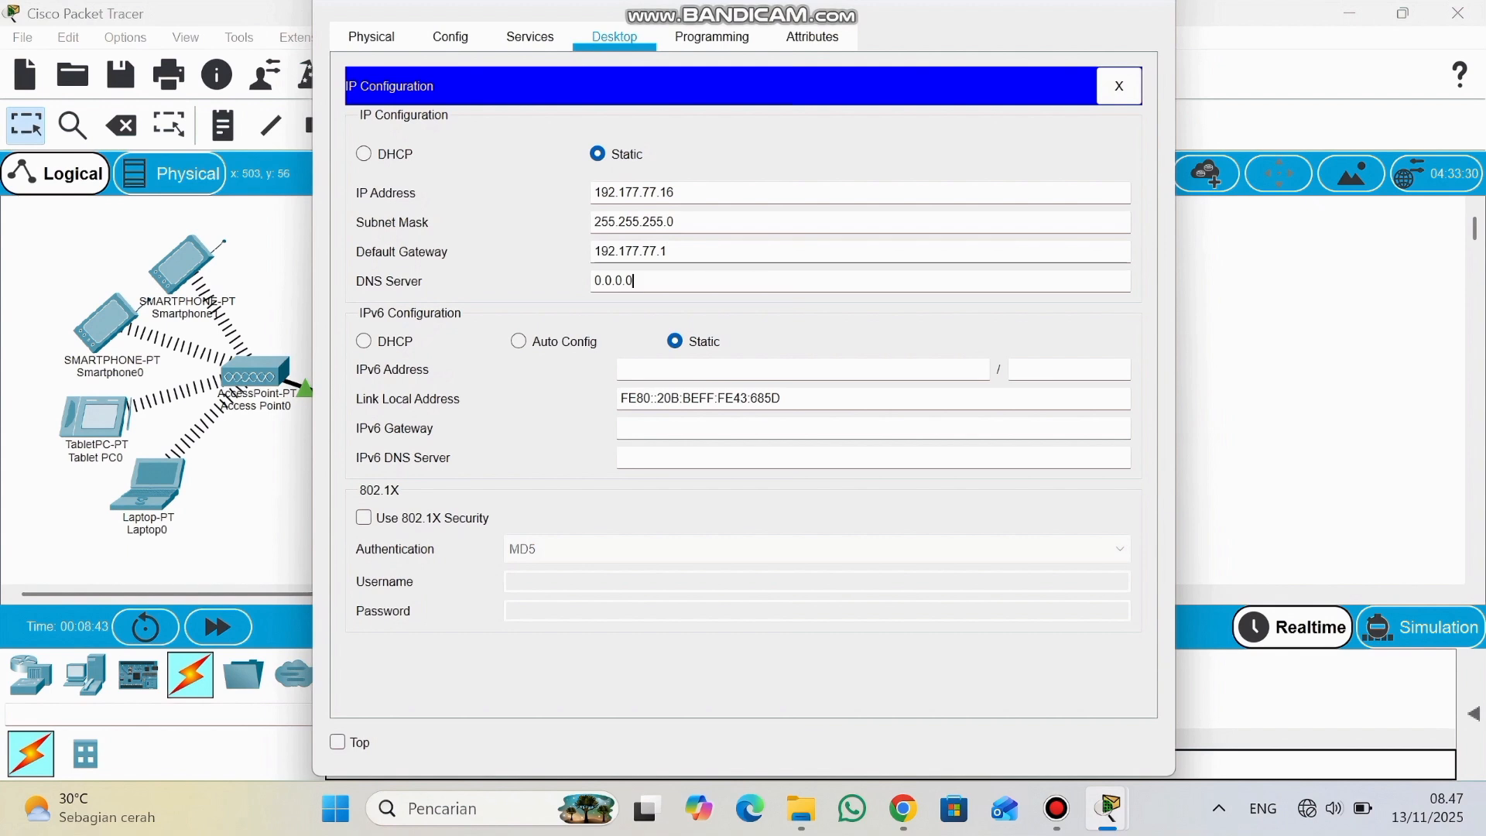
pyautogui.write('192.177.77.')
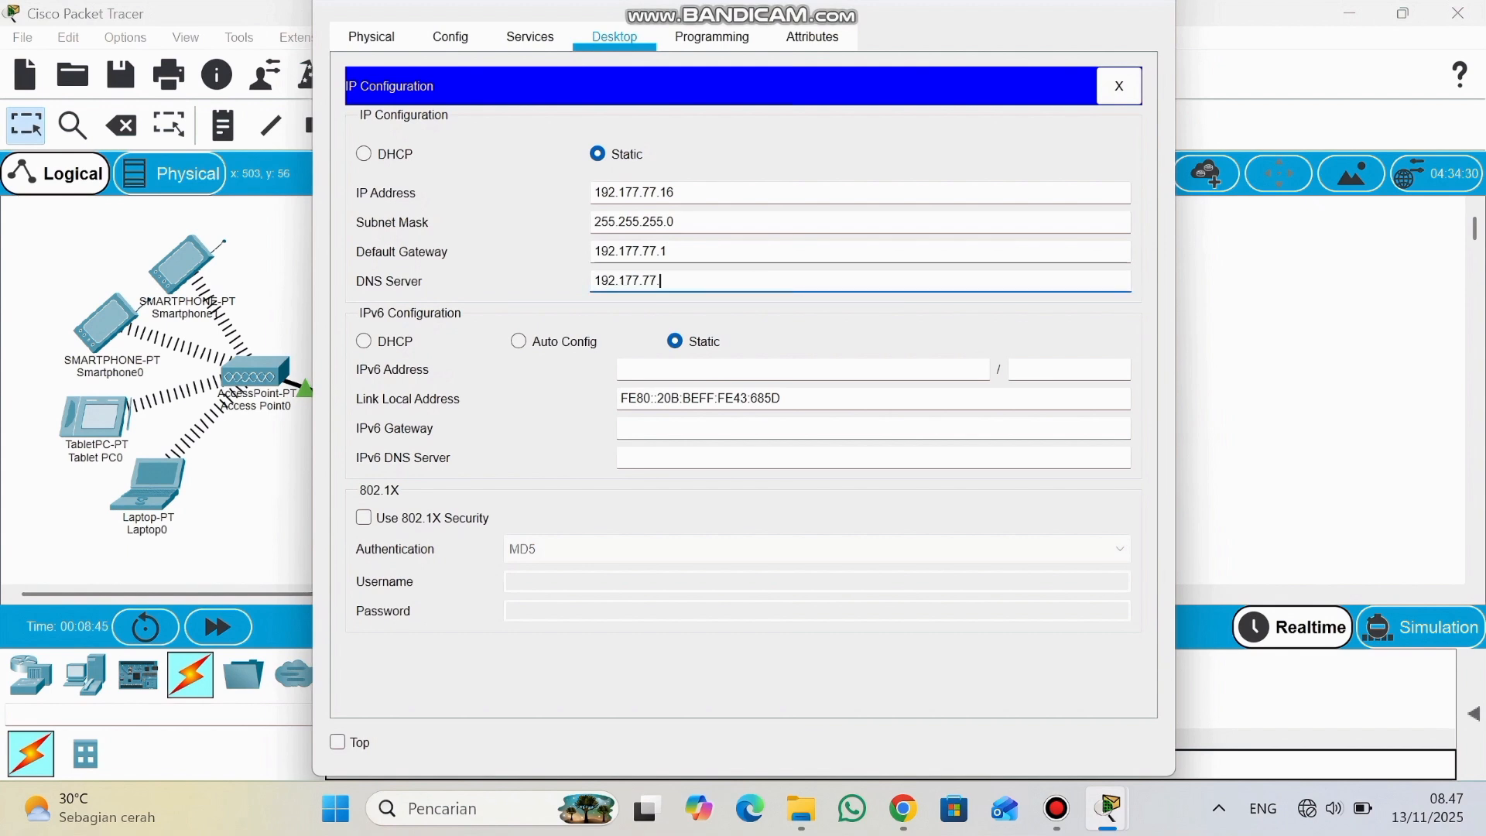
pyautogui.write('1')
pyautogui.click(277, 261)
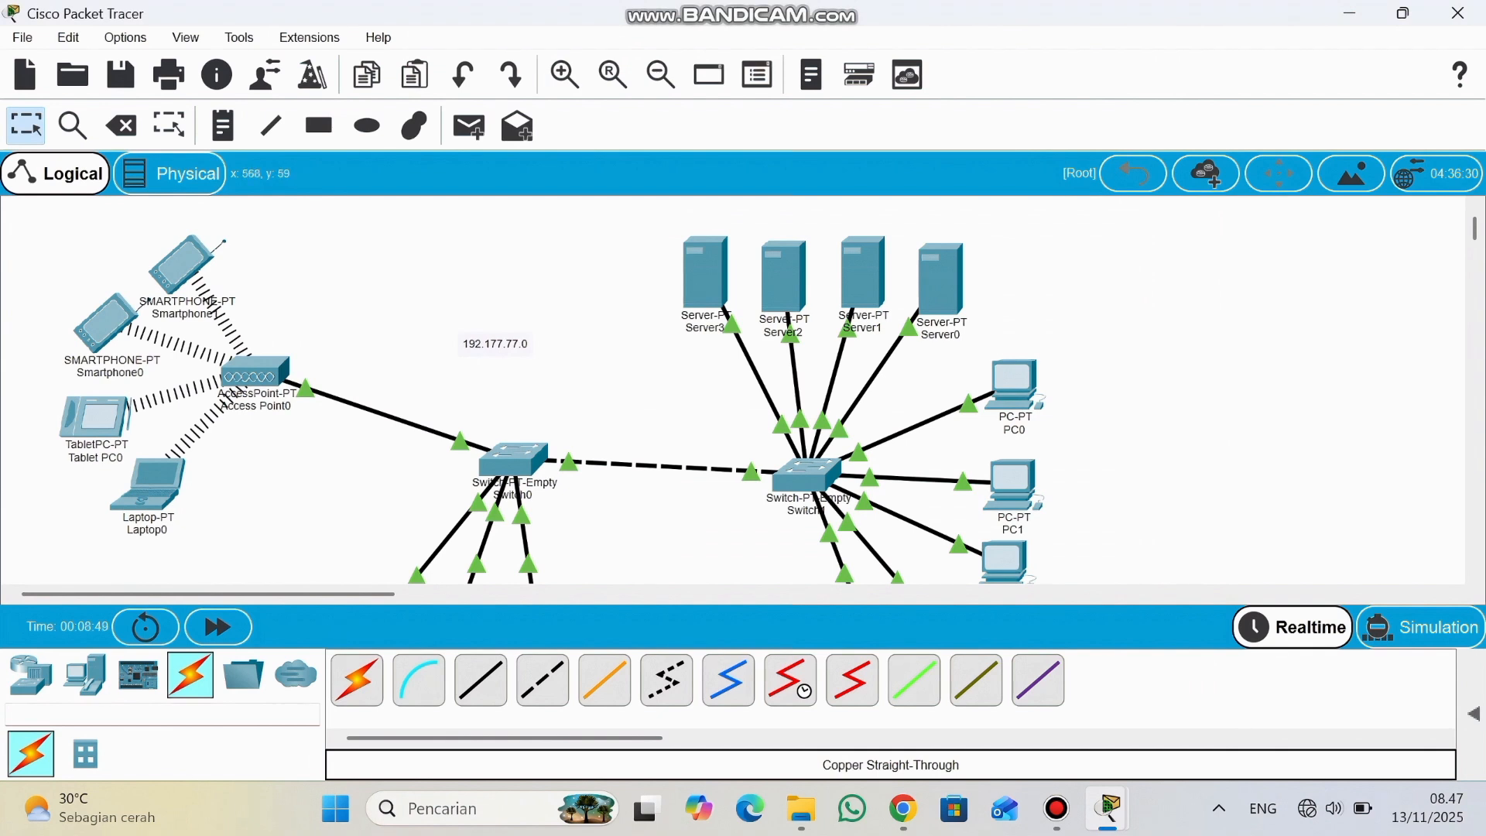
pyautogui.click(783, 276)
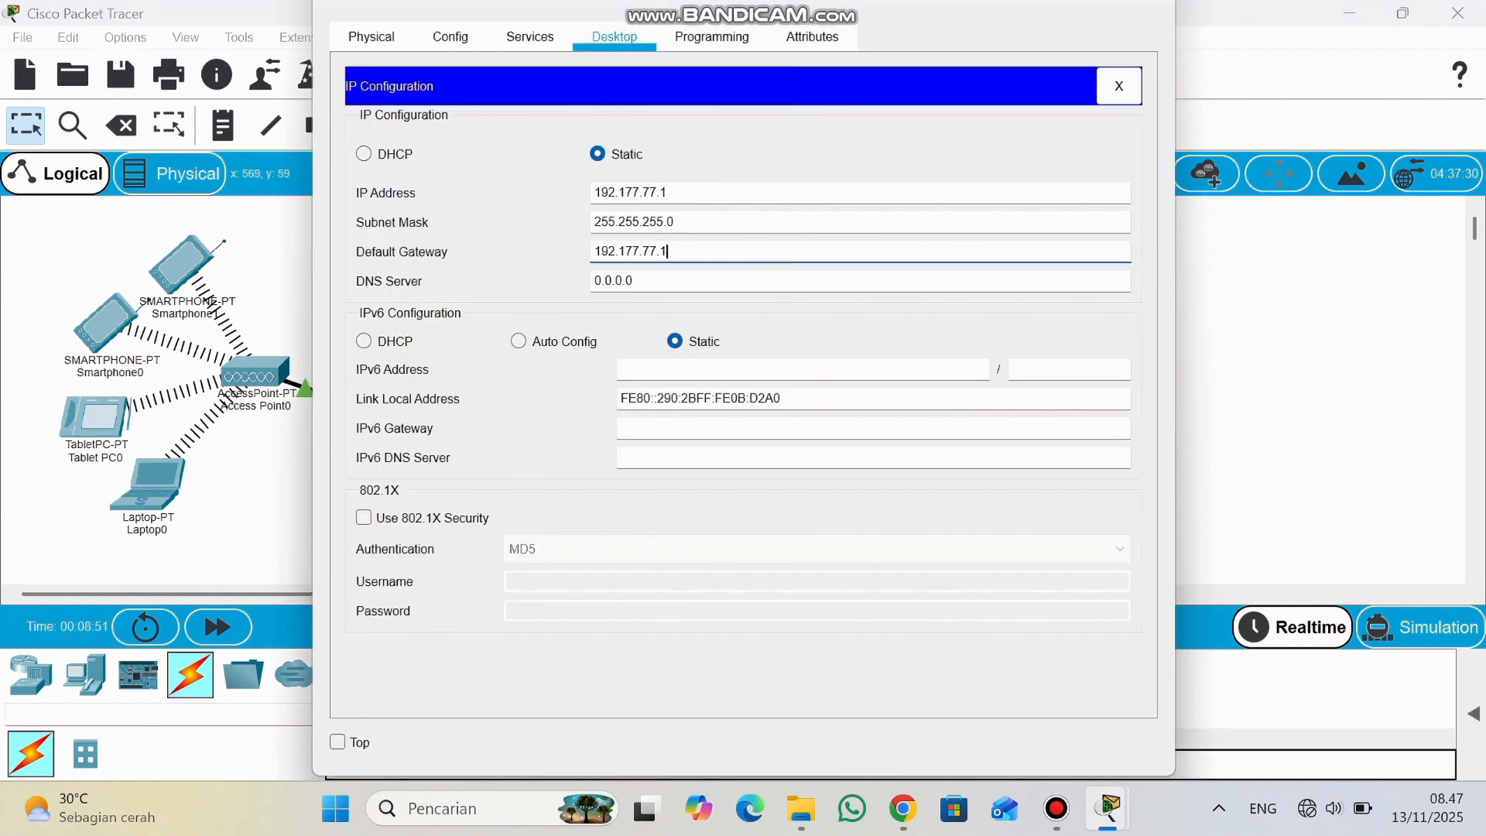
pyautogui.press('Tab')
pyautogui.hotkey('ctrl', 'a')
pyautogui.write('192.177.77.')
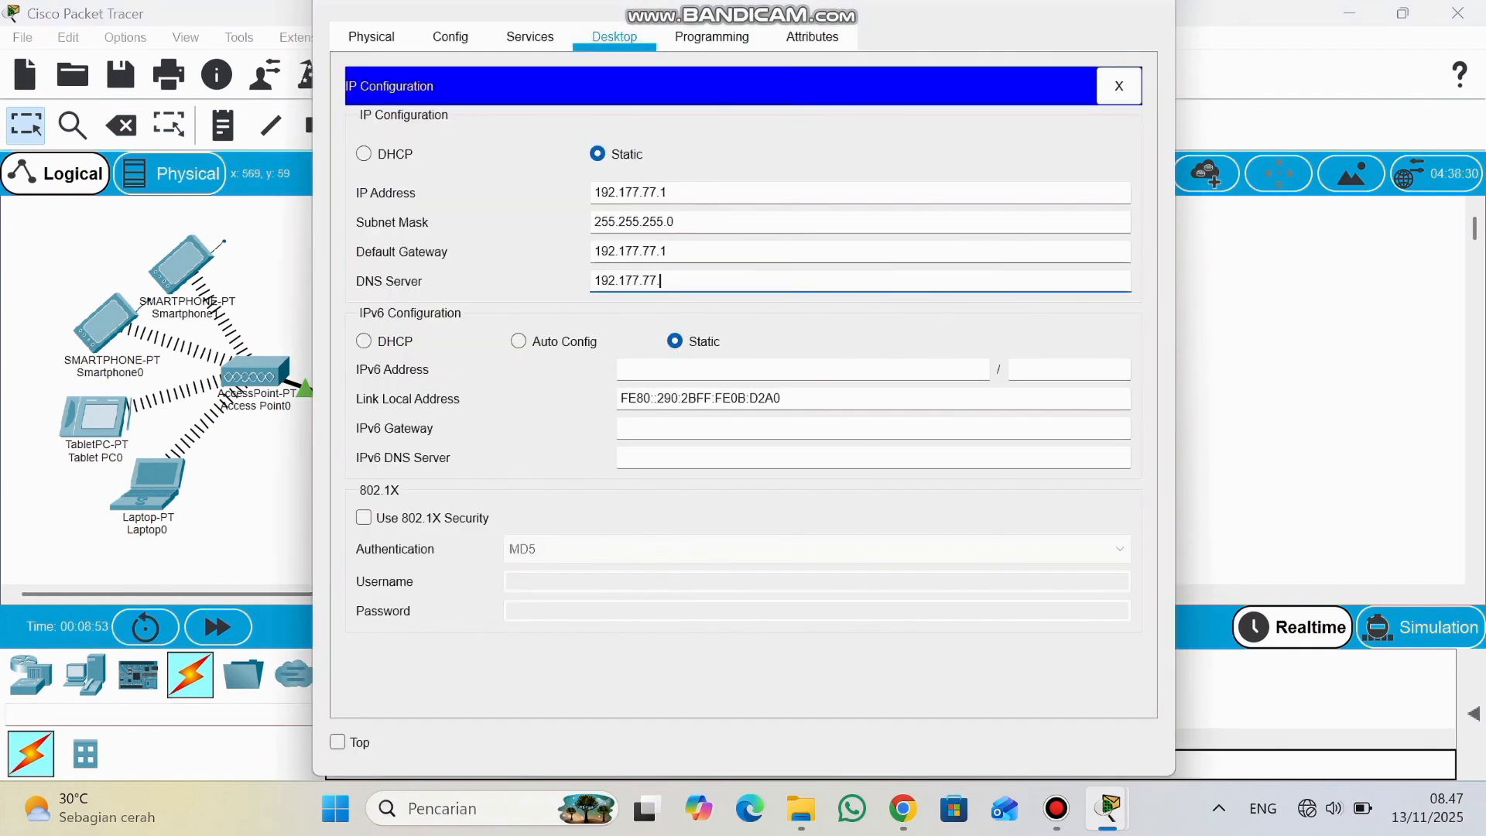
pyautogui.write('16')
pyautogui.press('BackSpace')
pyautogui.press('BackSpace')
pyautogui.press('BackSpace')
pyautogui.press('BackSpace')
pyautogui.press('BackSpace')
pyautogui.press('BackSpace')
pyautogui.press('BackSpace')
pyautogui.press('BackSpace')
pyautogui.press('BackSpace')
pyautogui.press('BackSpace')
pyautogui.press('BackSpace')
pyautogui.press('BackSpace')
pyautogui.press('BackSpace')
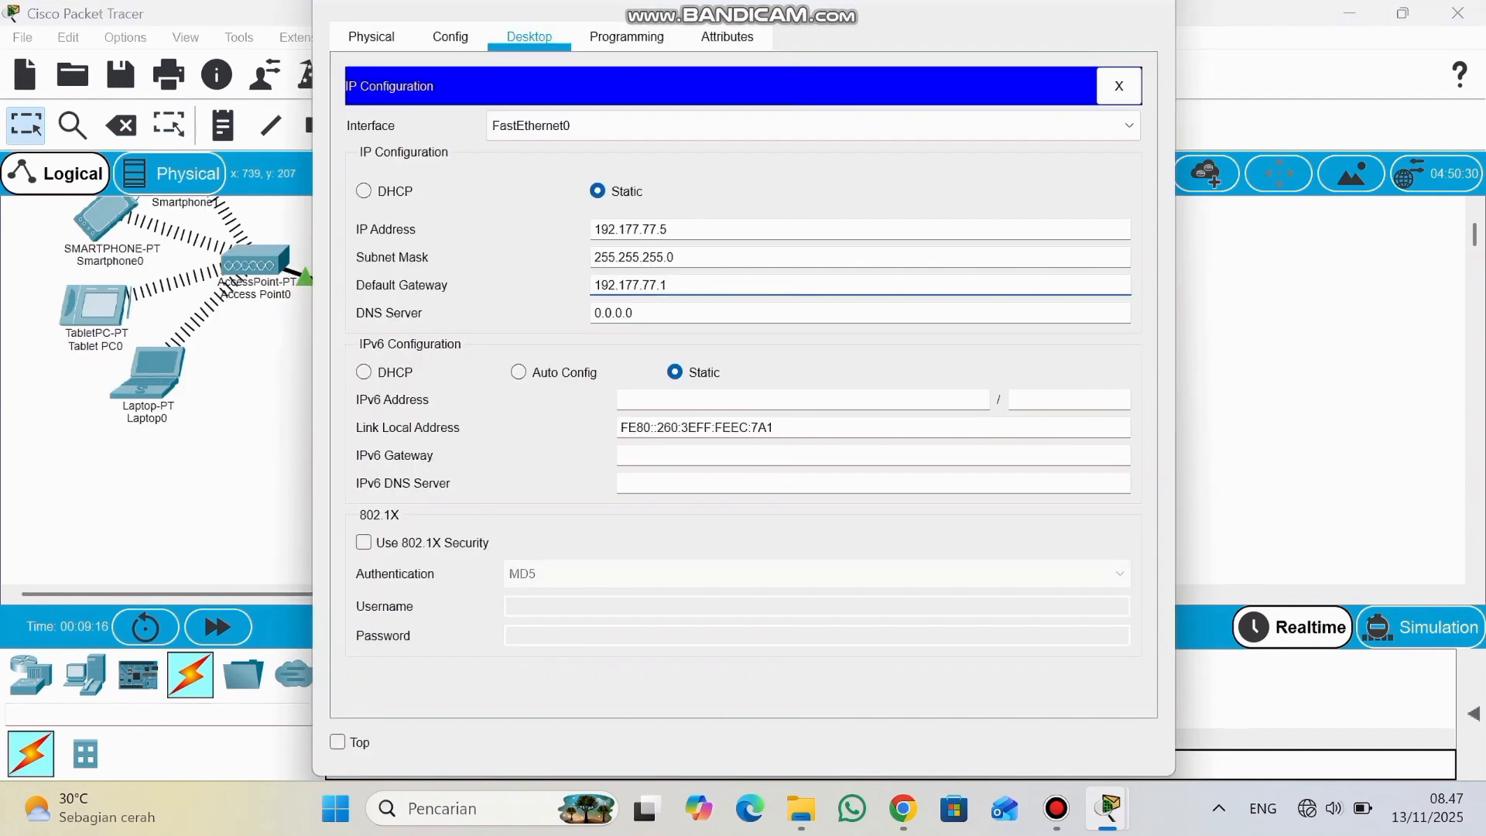
# Set PC1's DNS server to 192.177.77.16 and leave its IP configuration window.
pyautogui.press('Tab')
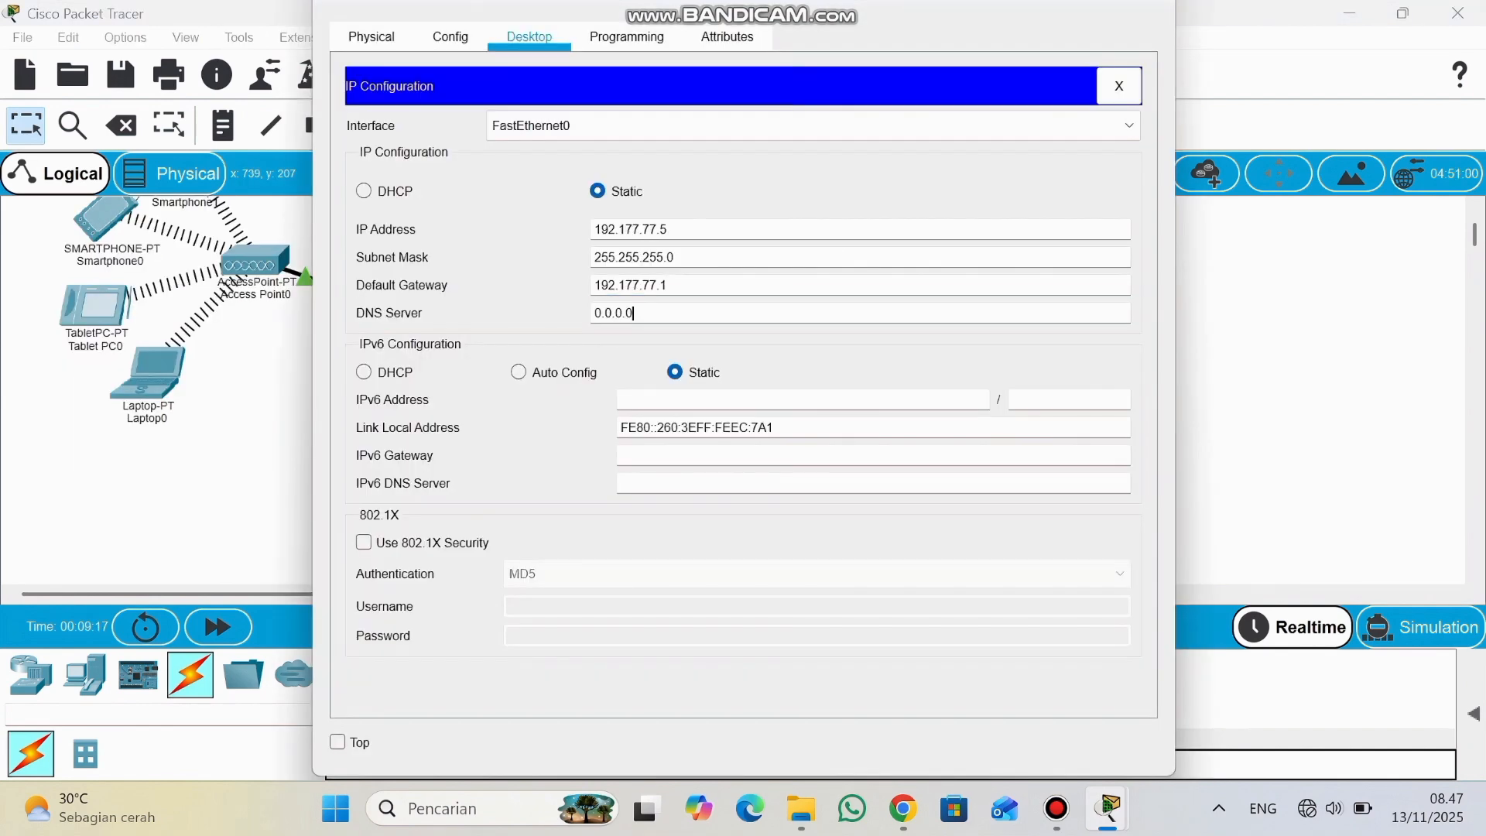
pyautogui.write('192.177.77.10')
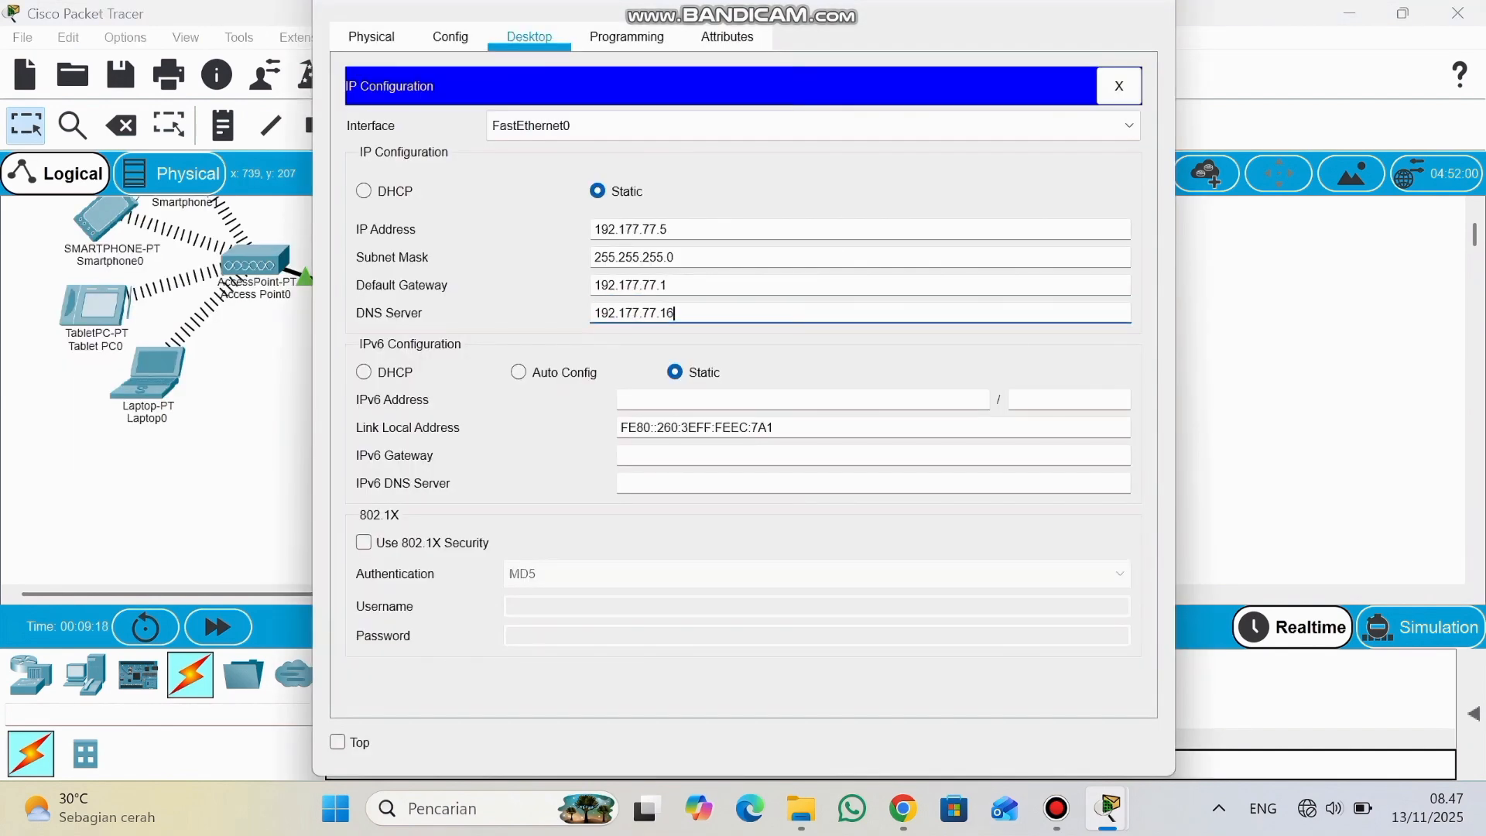
pyautogui.click(1238, 449)
# Set the DNS server to 192.177.77.16 on the devices addressed 192.177.77.6, 192.177.77.7, 192.177.77.11 and 192.177.77.12.
pyautogui.click(1005, 454)
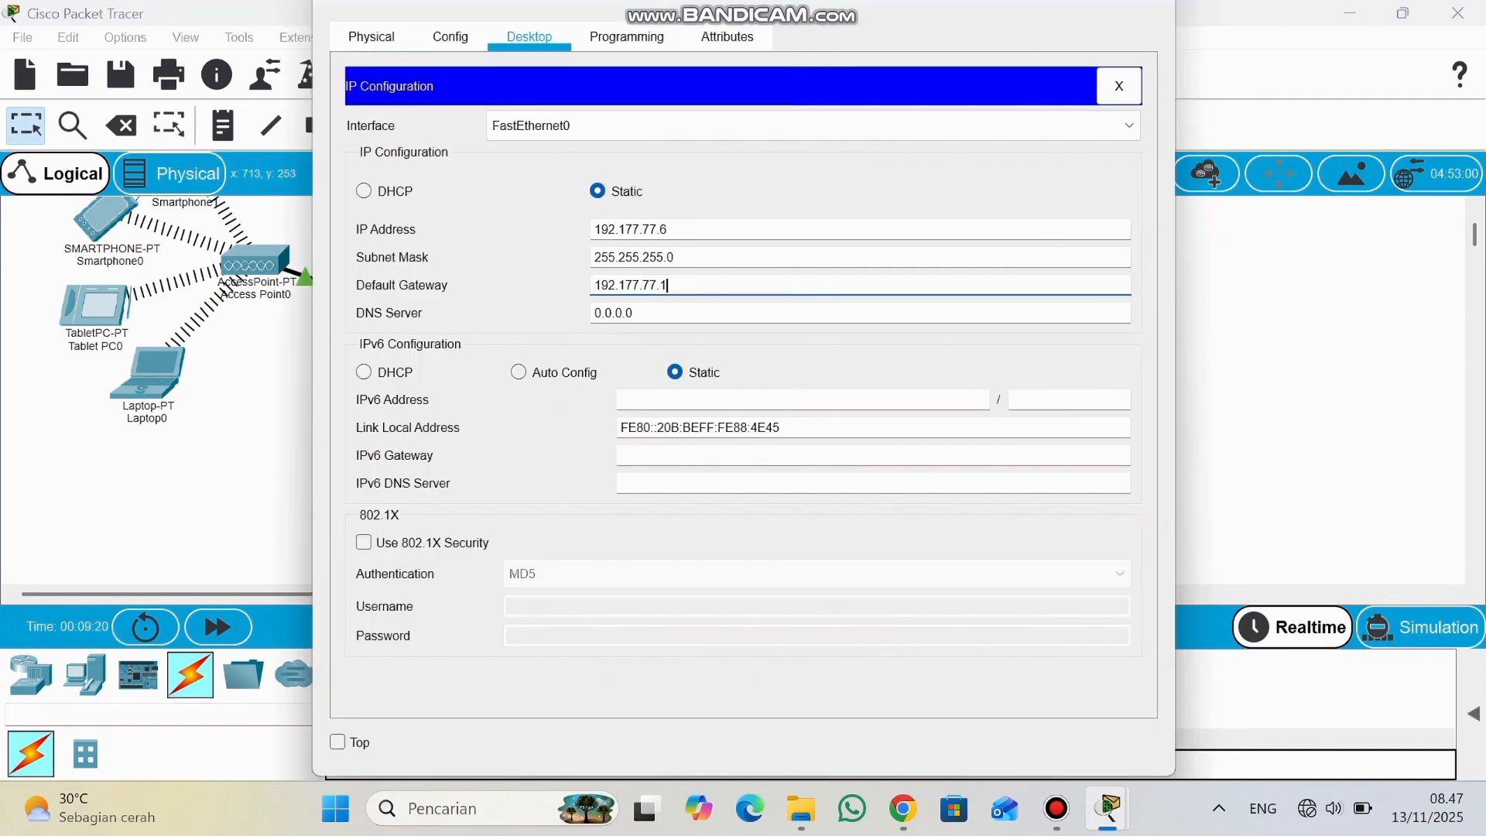
pyautogui.press('Tab')
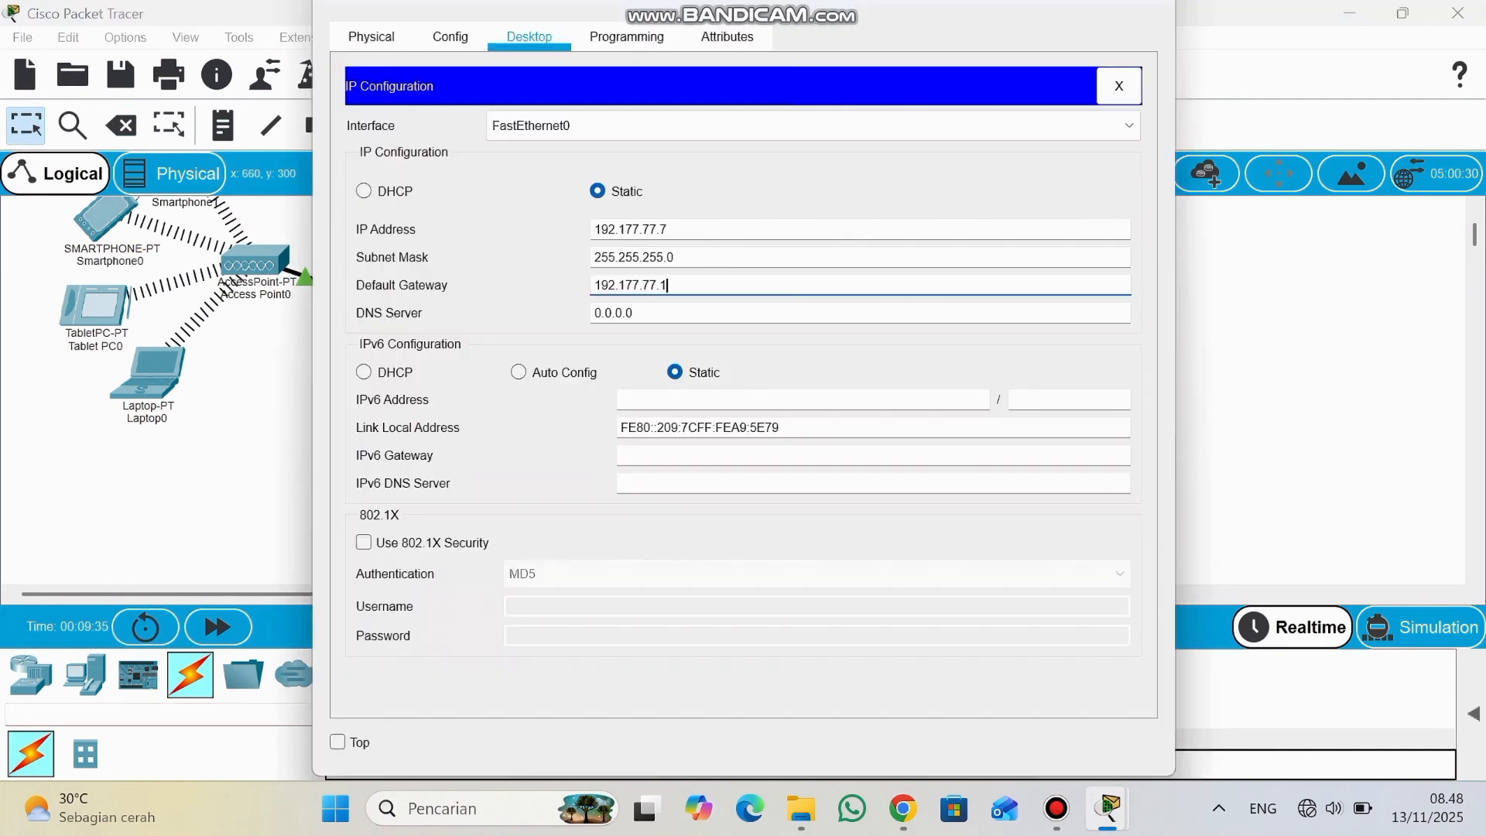
pyautogui.press('Tab')
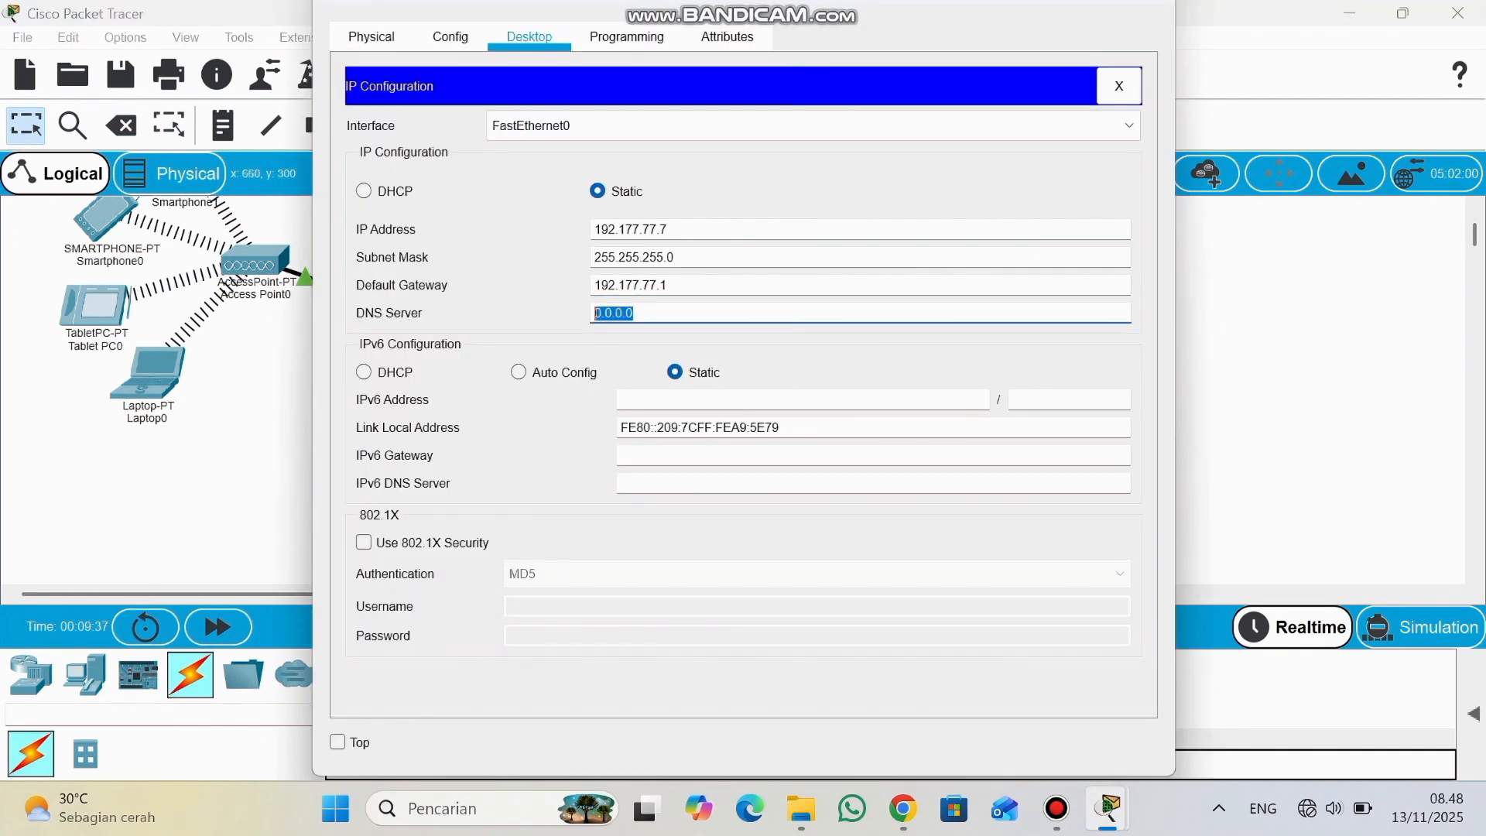
pyautogui.press('Tab')
pyautogui.press('Tab')
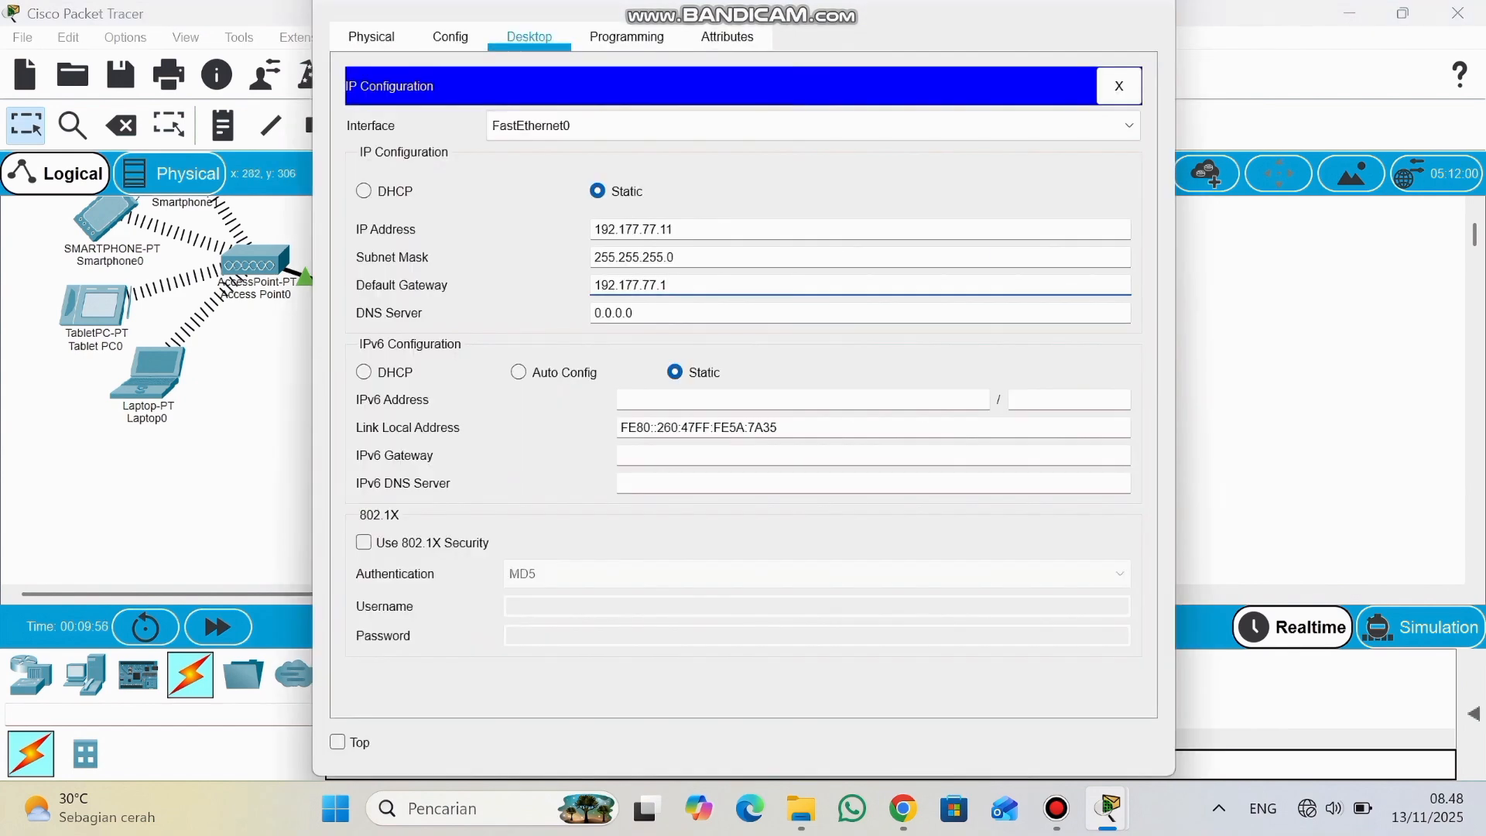
pyautogui.press('Tab')
pyautogui.write('192.177.77.16')
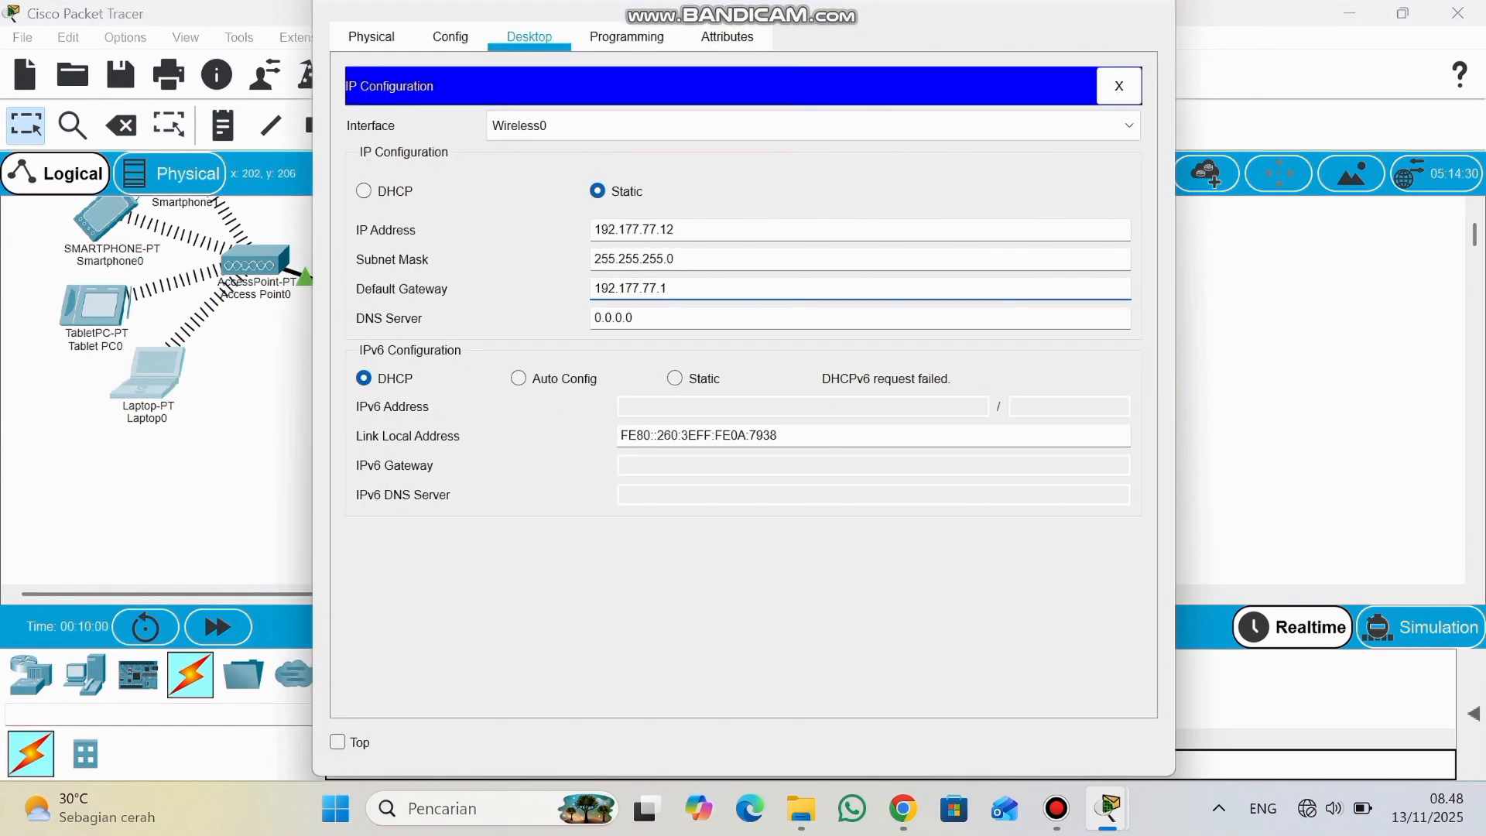
pyautogui.press('Tab')
pyautogui.write('192.177.77.16')
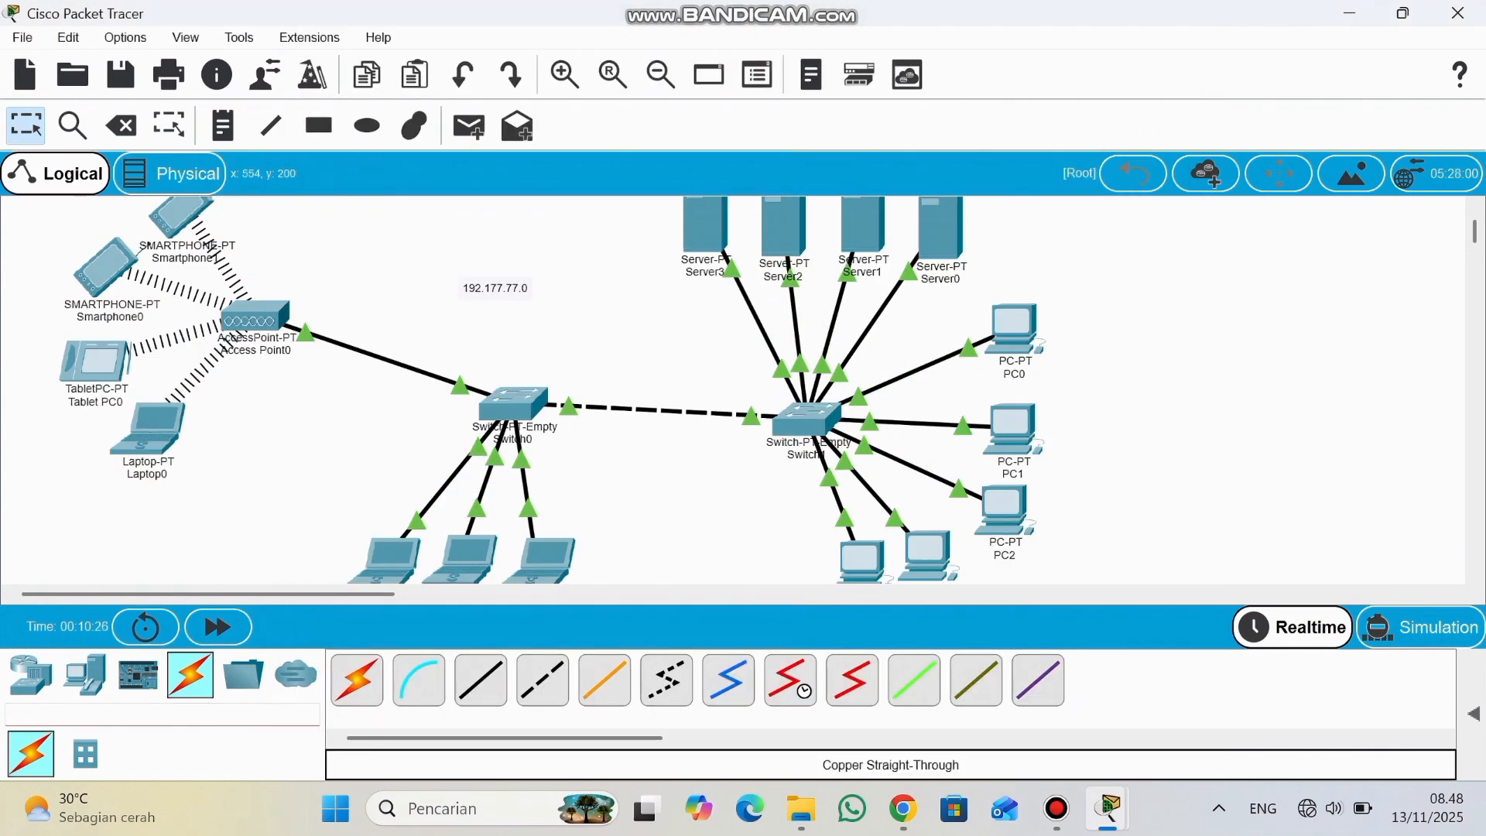
# Add the workspace notes "DNS server" above Server3 and "itafkupang server" beside Server0.
pyautogui.scroll(1, 553, 391)
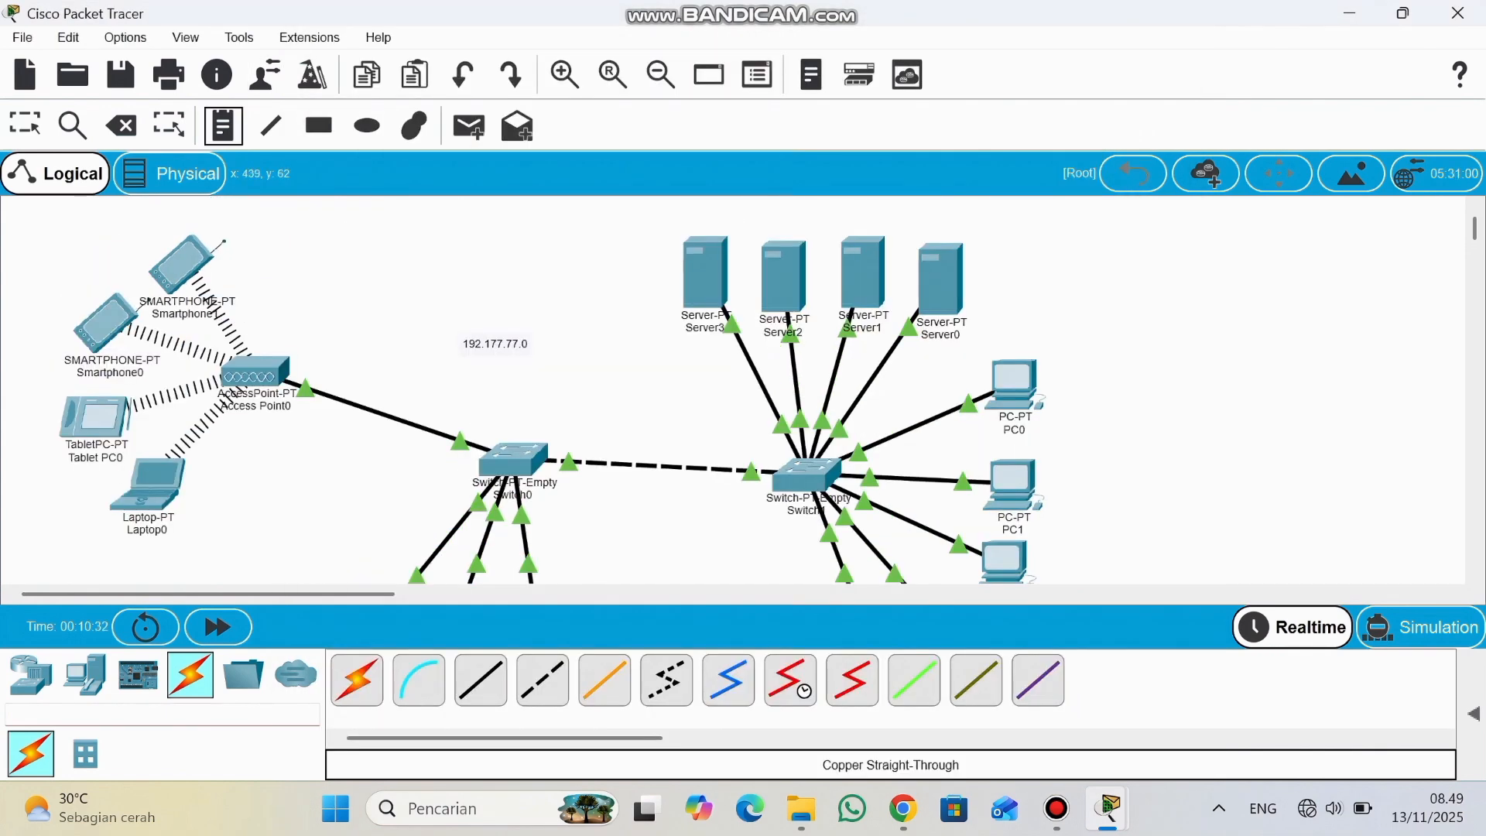
pyautogui.click(648, 217)
pyautogui.write('D')
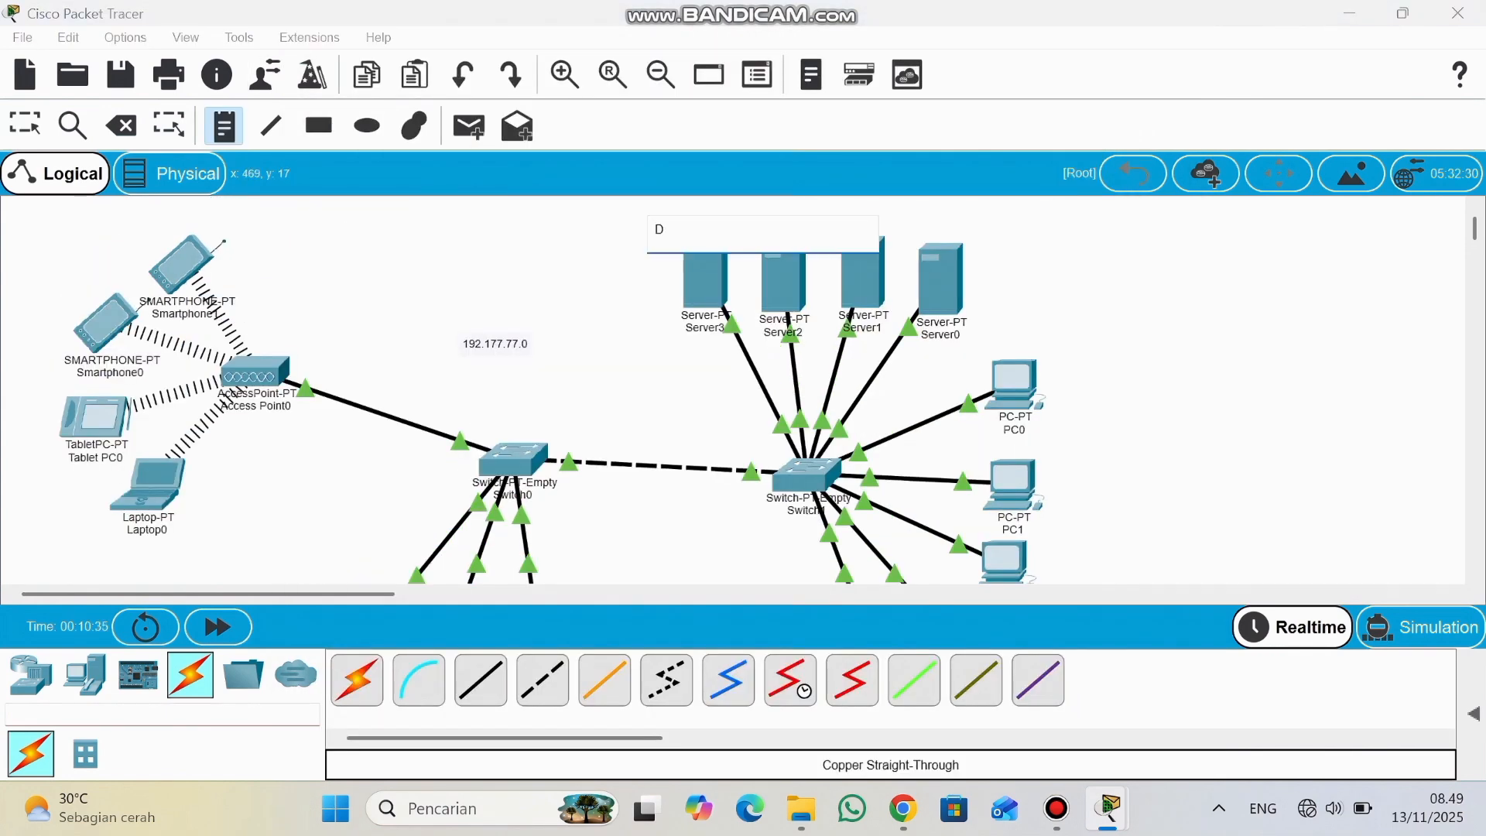
pyautogui.write('NS server')
pyautogui.click(964, 276)
pyautogui.write('it')
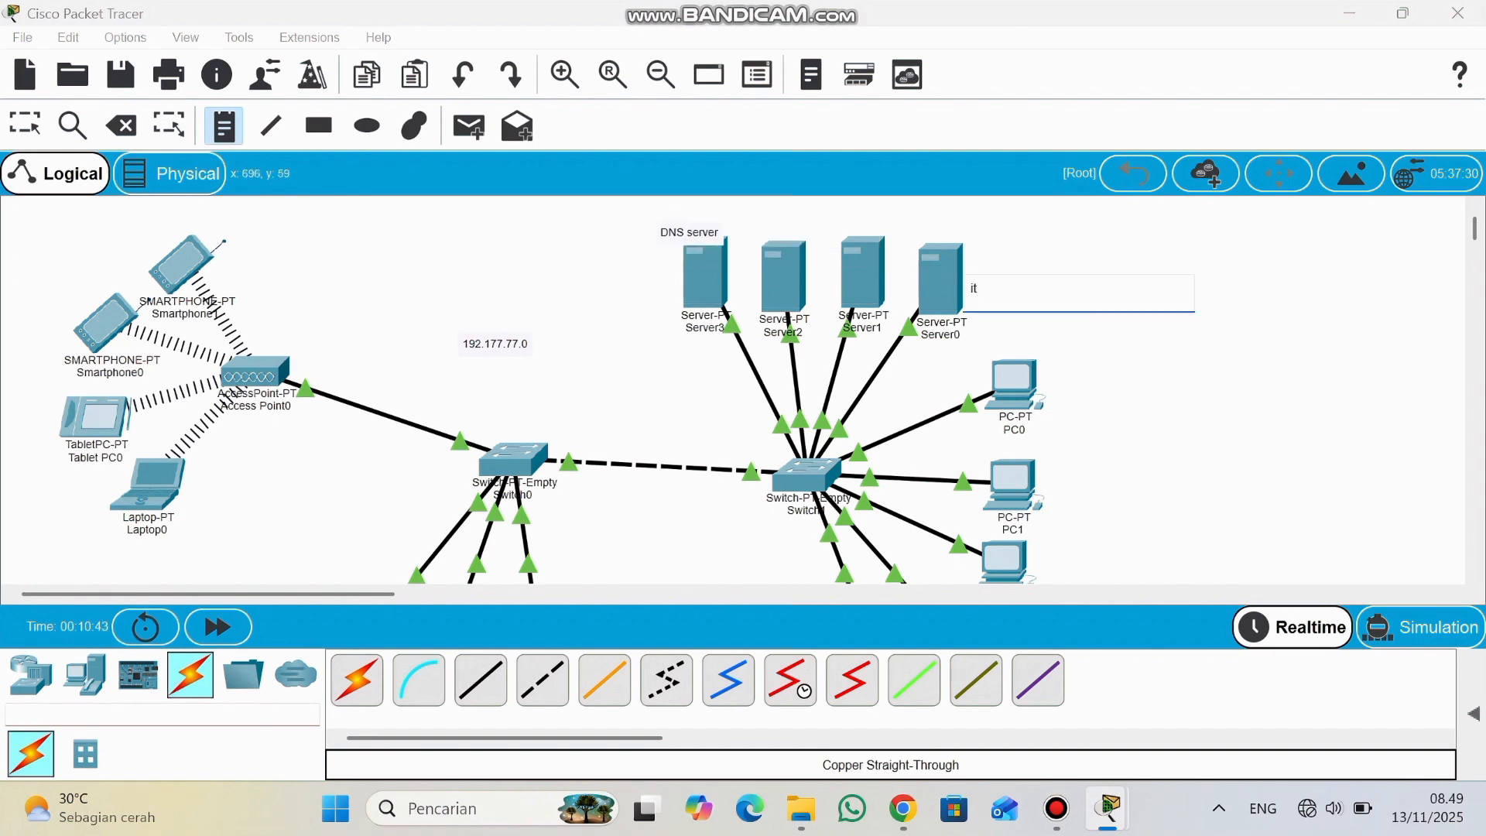
pyautogui.write('afkupang server')
# Add the note "informatikaitaf server" above Server1 and a note with the owner's first name plus "server" below Server2.
pyautogui.click(836, 208)
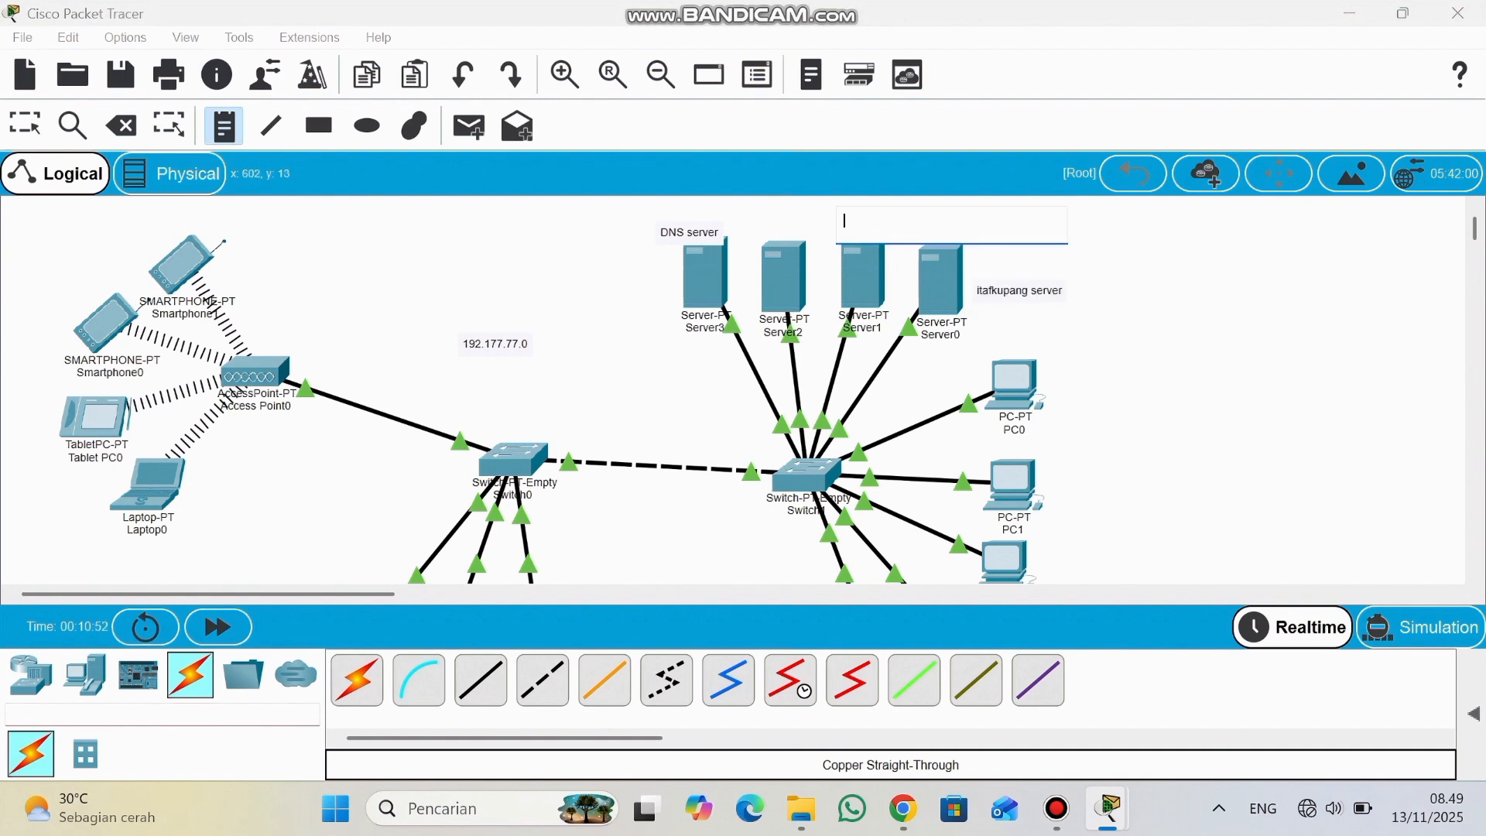
pyautogui.write('informatikaitaf server')
pyautogui.click(752, 341)
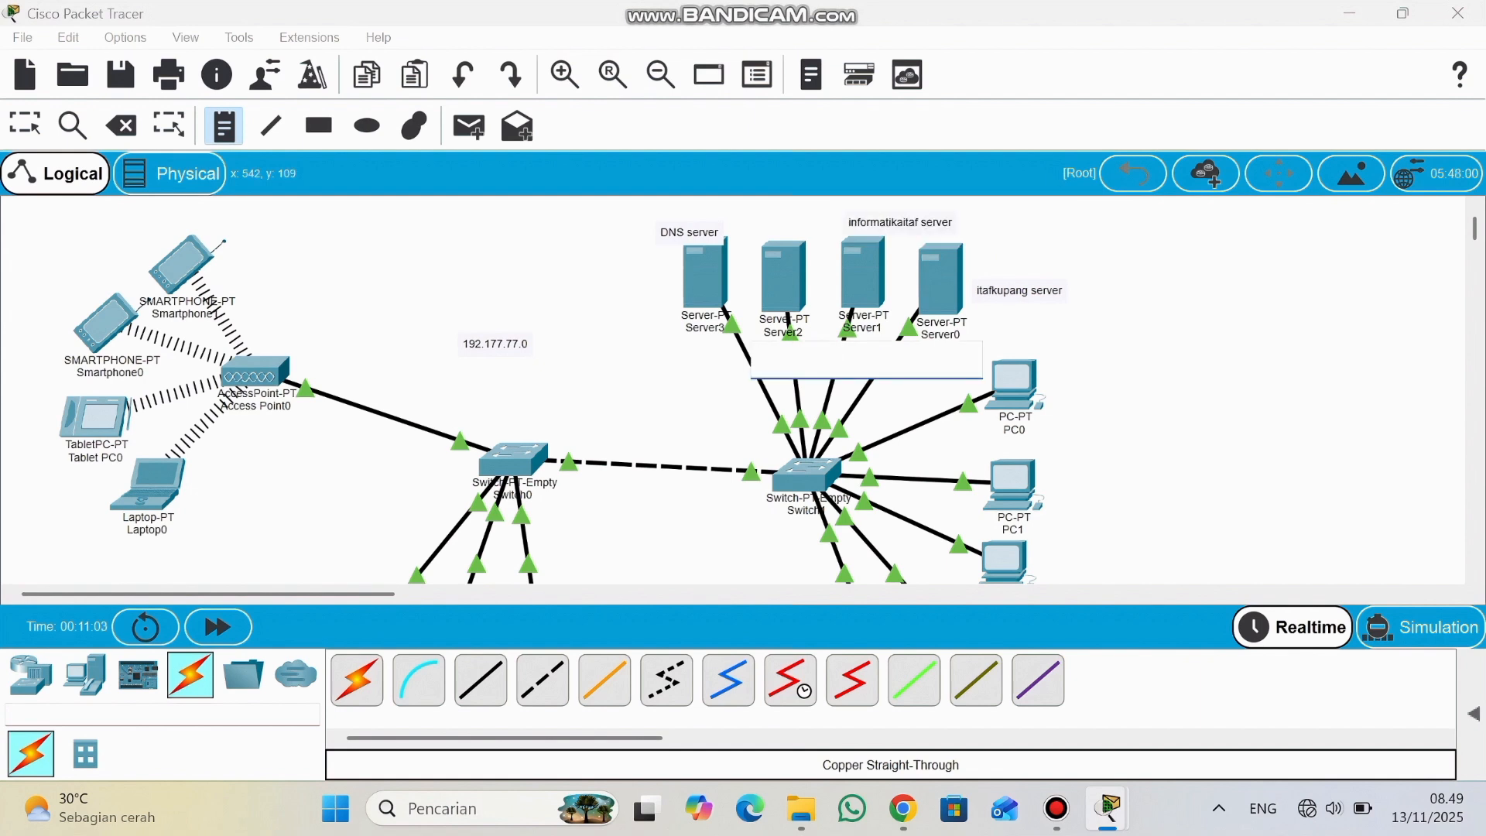
pyautogui.write('feny server')
pyautogui.click(25, 124)
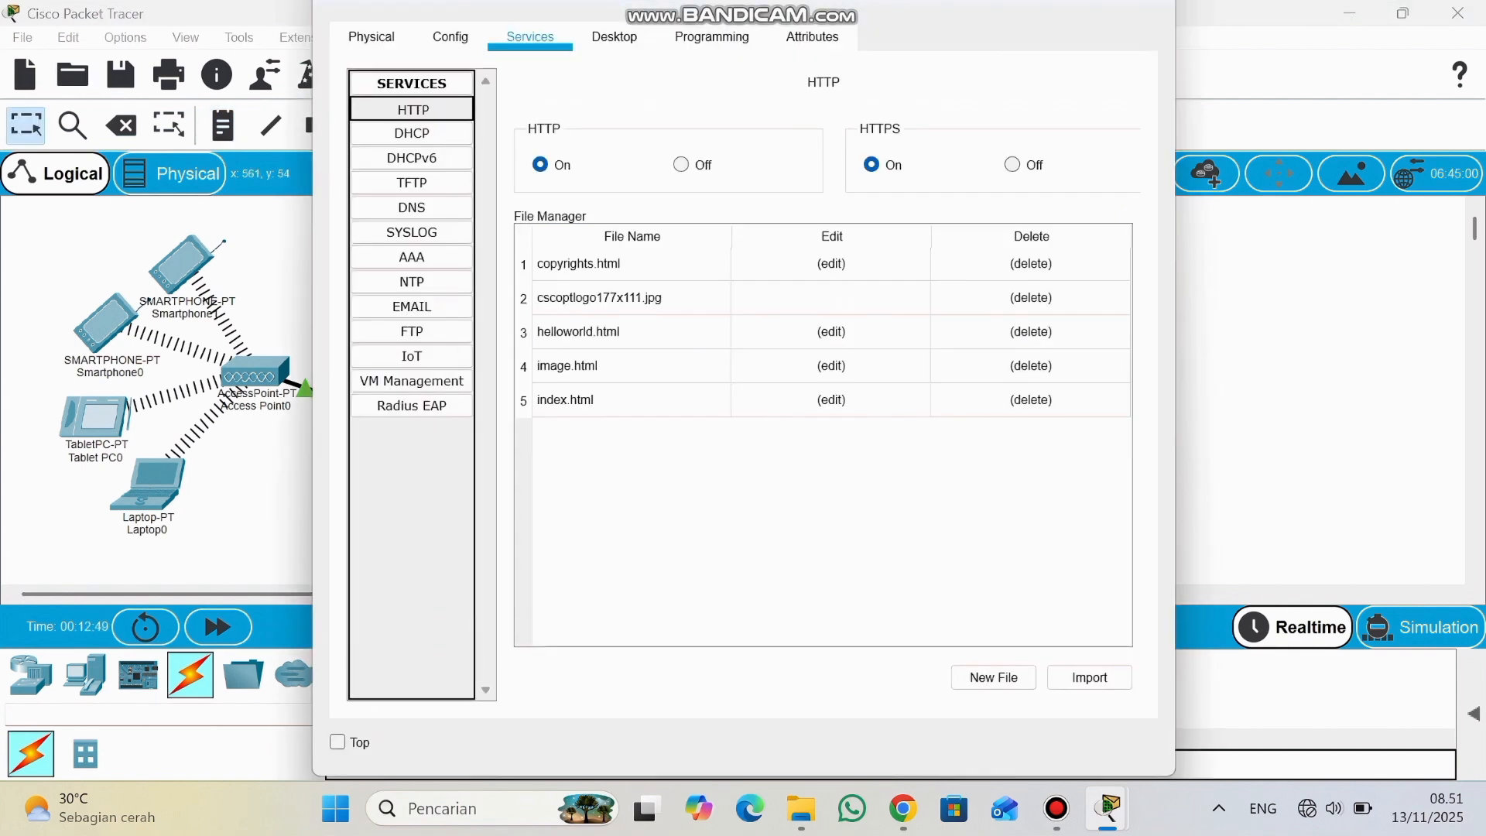
# Replace the "Cisco Packet Tracer" heading in Server2's index.html with the owner's first name in capitals.
pyautogui.click(832, 399)
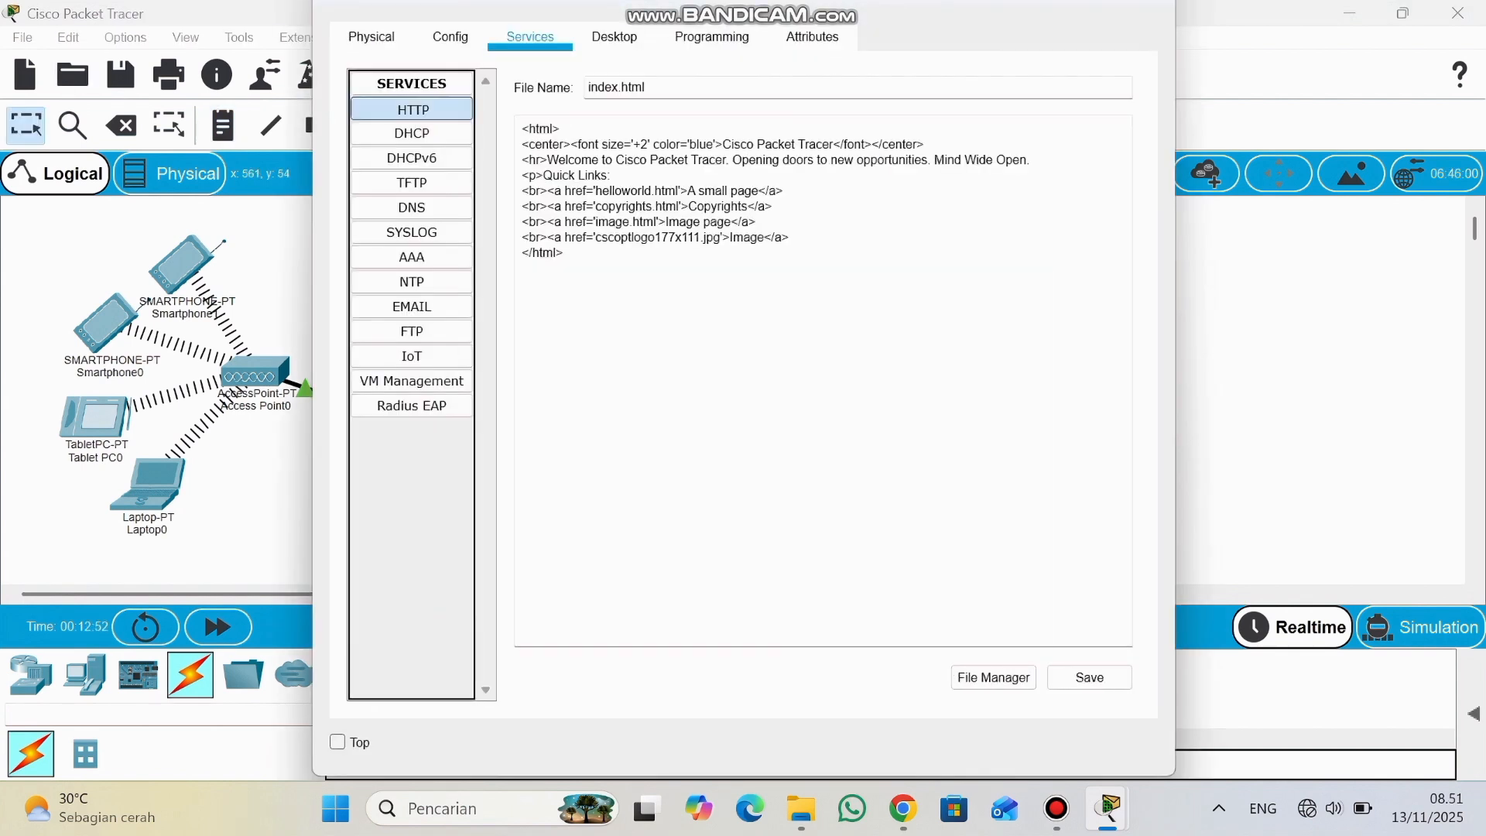
pyautogui.click(833, 144)
pyautogui.press('BackSpace')
pyautogui.press('BackSpace')
pyautogui.press('BackSpace')
pyautogui.press('BackSpace')
pyautogui.press('BackSpace')
pyautogui.press('BackSpace')
pyautogui.press('BackSpace')
pyautogui.press('BackSpace')
pyautogui.press('BackSpace')
pyautogui.press('BackSpace')
pyautogui.press('BackSpace')
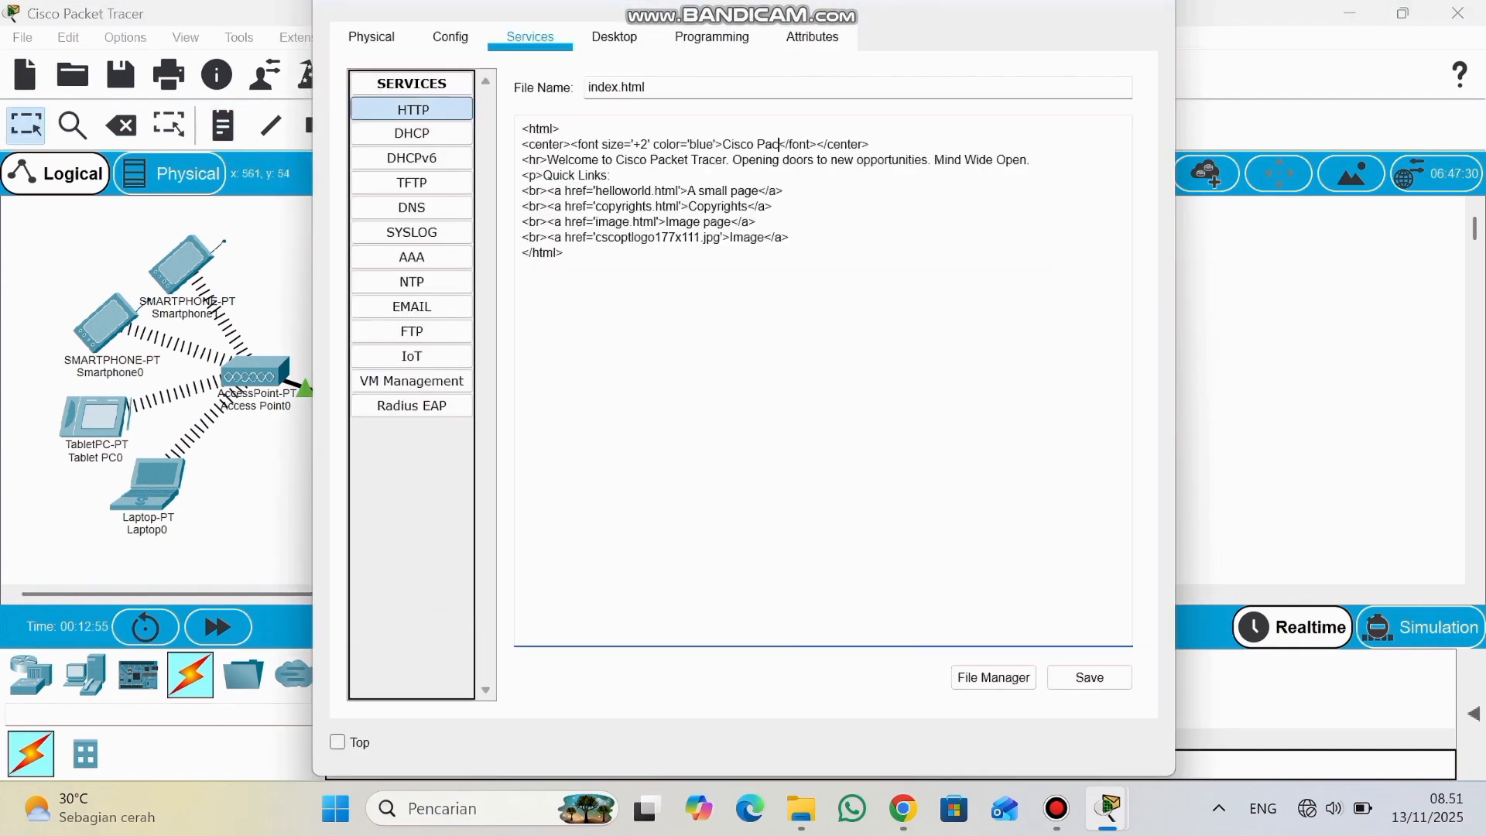
pyautogui.press('BackSpace')
pyautogui.press('BackSpace')
pyautogui.press('BackSpace')
pyautogui.press('BackSpace')
pyautogui.press('BackSpace')
pyautogui.press('BackSpace')
pyautogui.press('BackSpace')
pyautogui.press('BackSpace')
pyautogui.write('FENY')
# Replace the welcome line with "SELAMAT DATANG DI WEBSITE" plus the owner's first name, overwrite index.html and leave Server2's window.
pyautogui.press('BackSpace')
pyautogui.press('BackSpace')
pyautogui.press('BackSpace')
pyautogui.press('BackSpace')
pyautogui.press('BackSpace')
pyautogui.press('BackSpace')
pyautogui.press('BackSpace')
pyautogui.press('BackSpace')
pyautogui.press('BackSpace')
pyautogui.press('BackSpace')
pyautogui.press('BackSpace')
pyautogui.press('BackSpace')
pyautogui.press('BackSpace')
pyautogui.press('BackSpace')
pyautogui.press('BackSpace')
pyautogui.press('BackSpace')
pyautogui.press('BackSpace')
pyautogui.press('BackSpace')
pyautogui.press('BackSpace')
pyautogui.press('BackSpace')
pyautogui.press('BackSpace')
pyautogui.press('BackSpace')
pyautogui.press('BackSpace')
pyautogui.press('BackSpace')
pyautogui.press('BackSpace')
pyautogui.press('BackSpace')
pyautogui.press('BackSpace')
pyautogui.press('BackSpace')
pyautogui.press('BackSpace')
pyautogui.press('BackSpace')
pyautogui.press('BackSpace')
pyautogui.press('BackSpace')
pyautogui.press('BackSpace')
pyautogui.press('BackSpace')
pyautogui.press('BackSpace')
pyautogui.press('BackSpace')
pyautogui.press('BackSpace')
pyautogui.press('BackSpace')
pyautogui.press('BackSpace')
pyautogui.press('BackSpace')
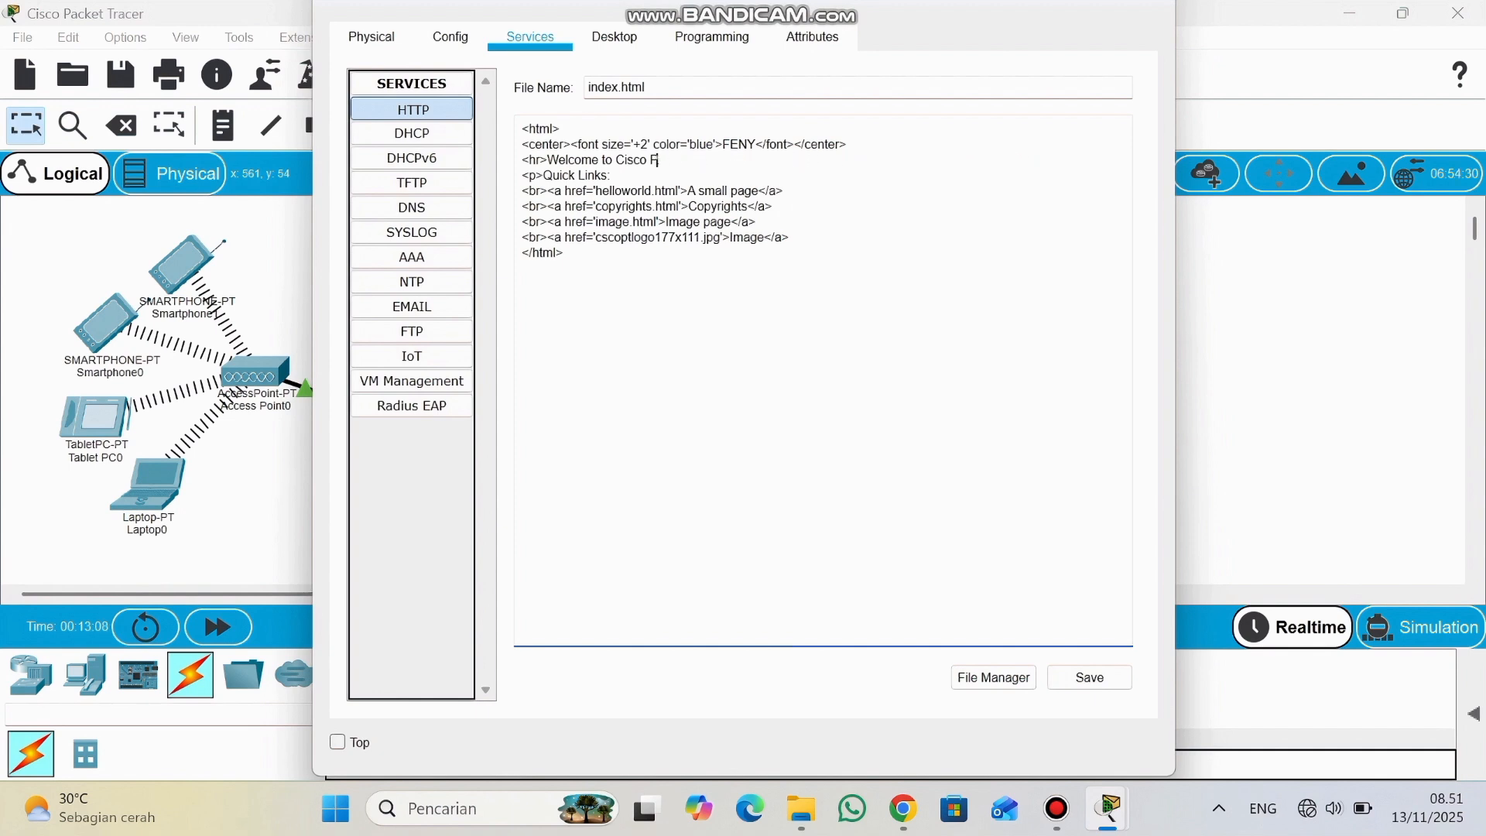
pyautogui.press('BackSpace')
pyautogui.write('SELAMAT DATANG ')
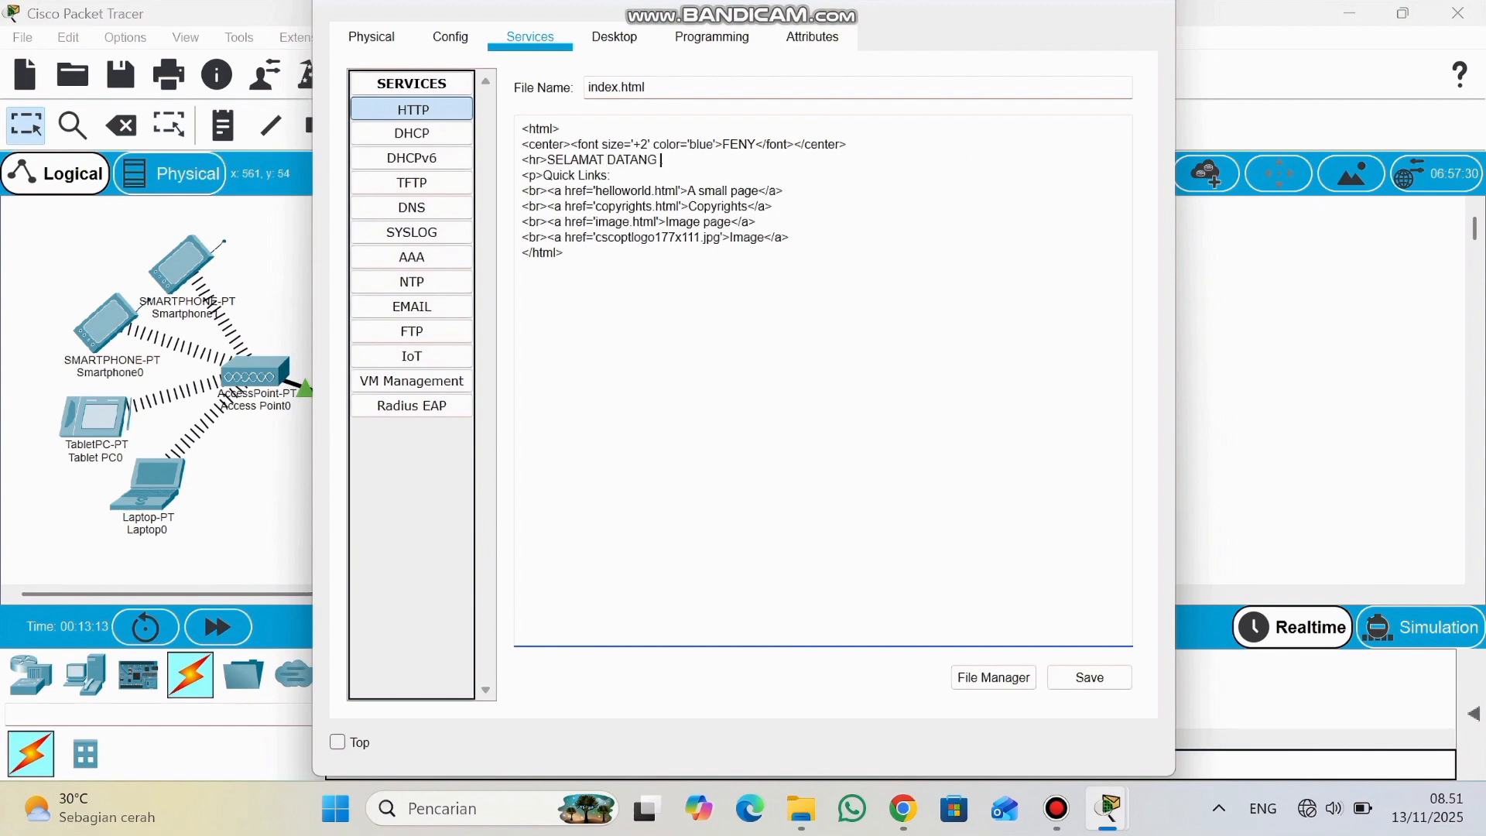
pyautogui.write('DI WEBSITE FENY.')
pyautogui.click(1089, 677)
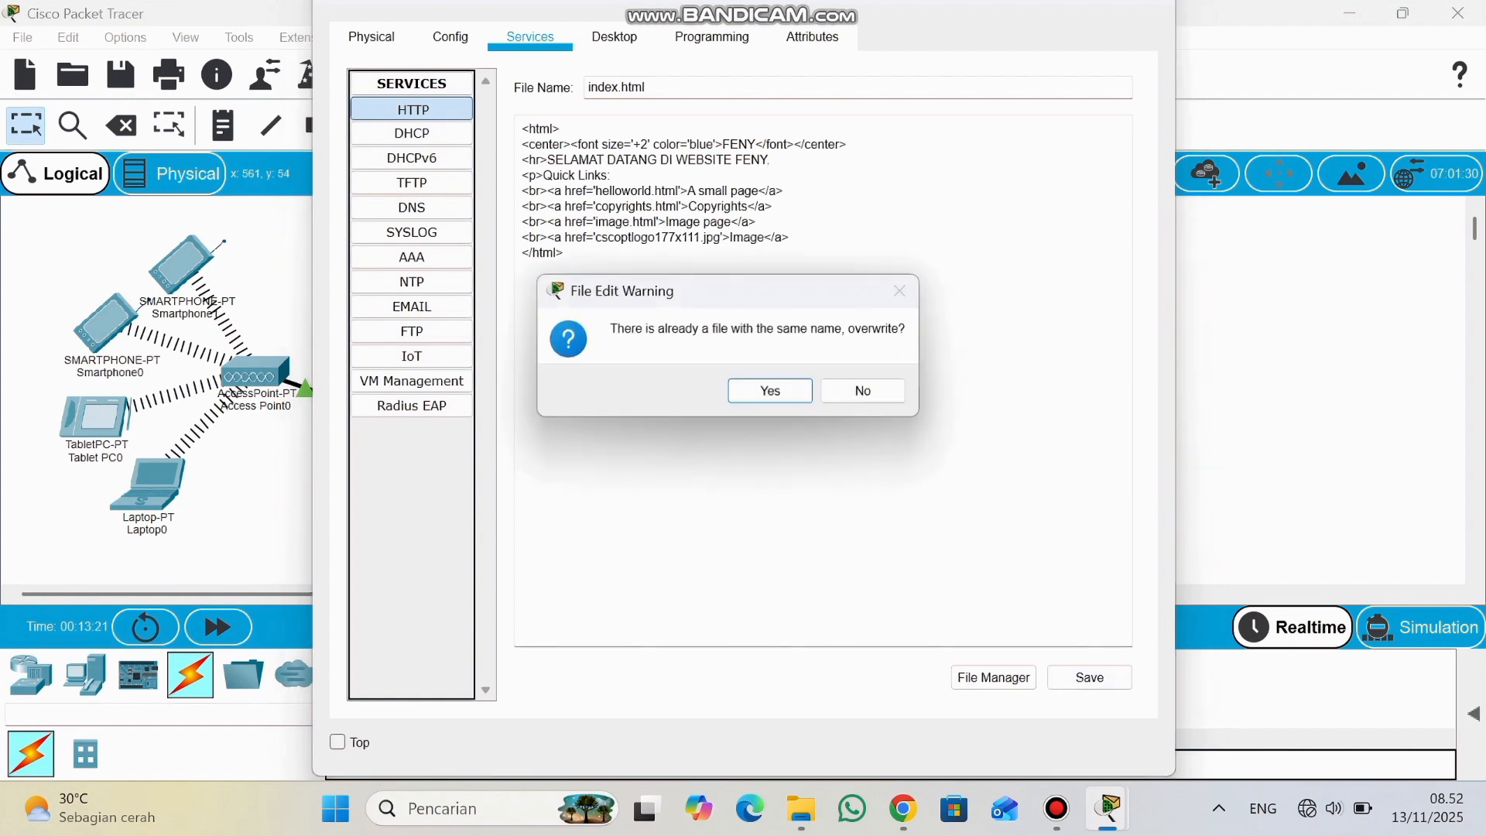
pyautogui.press('Return')
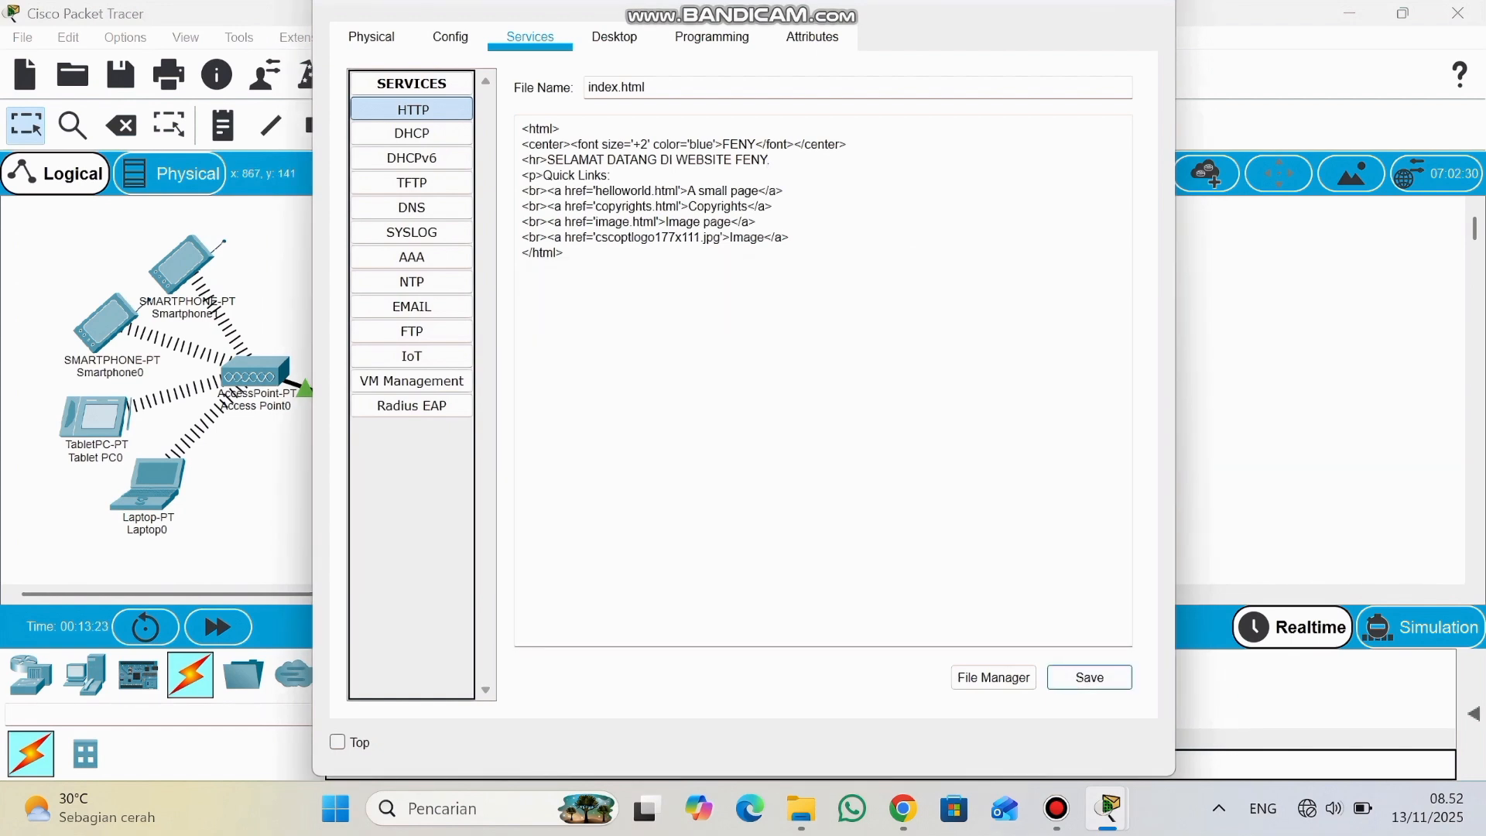
pyautogui.click(1149, 2)
# Turn on the DNS service on Server1.
pyautogui.click(873, 277)
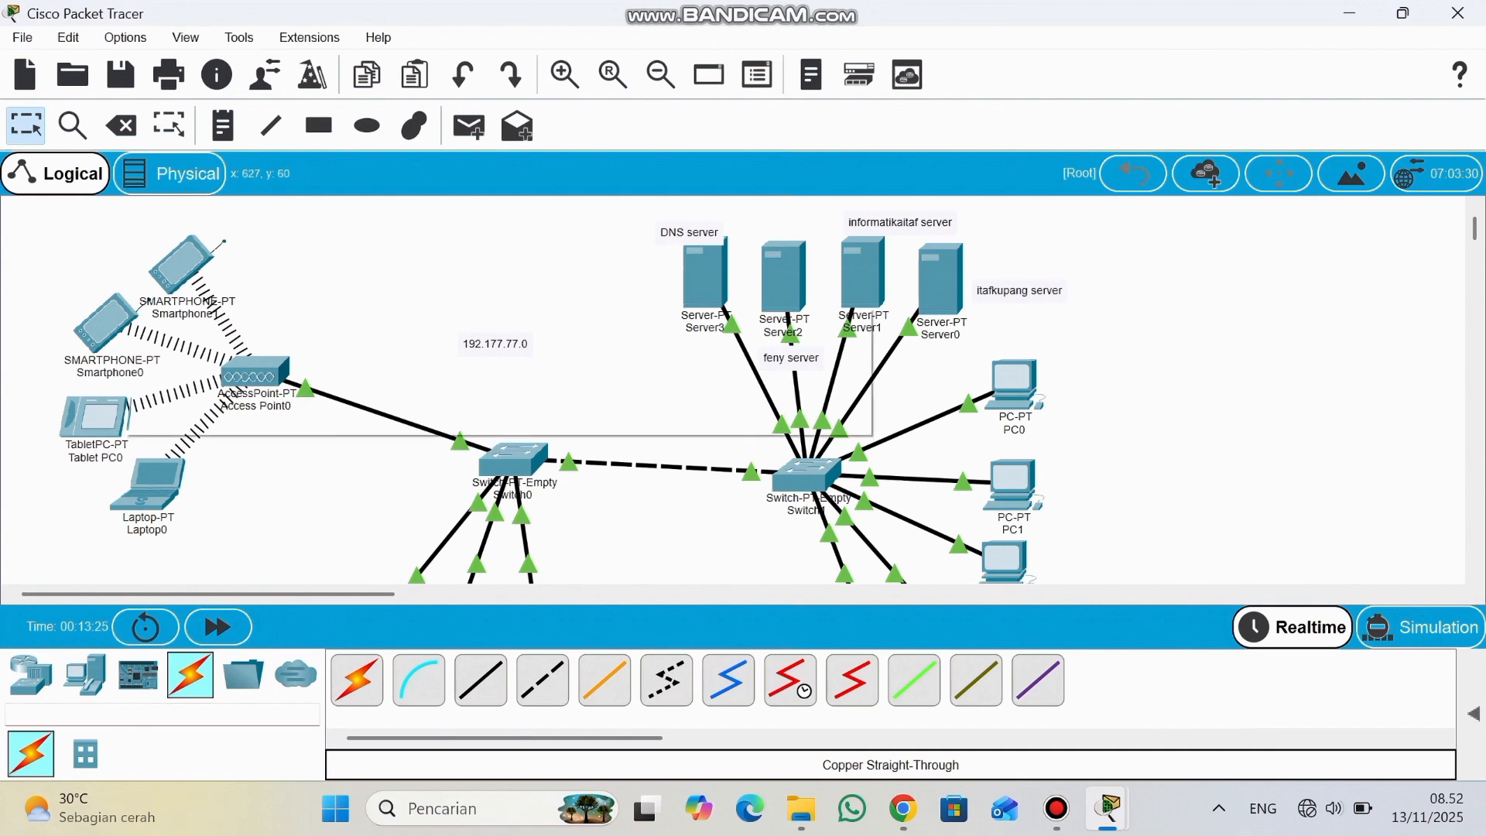
pyautogui.click(530, 37)
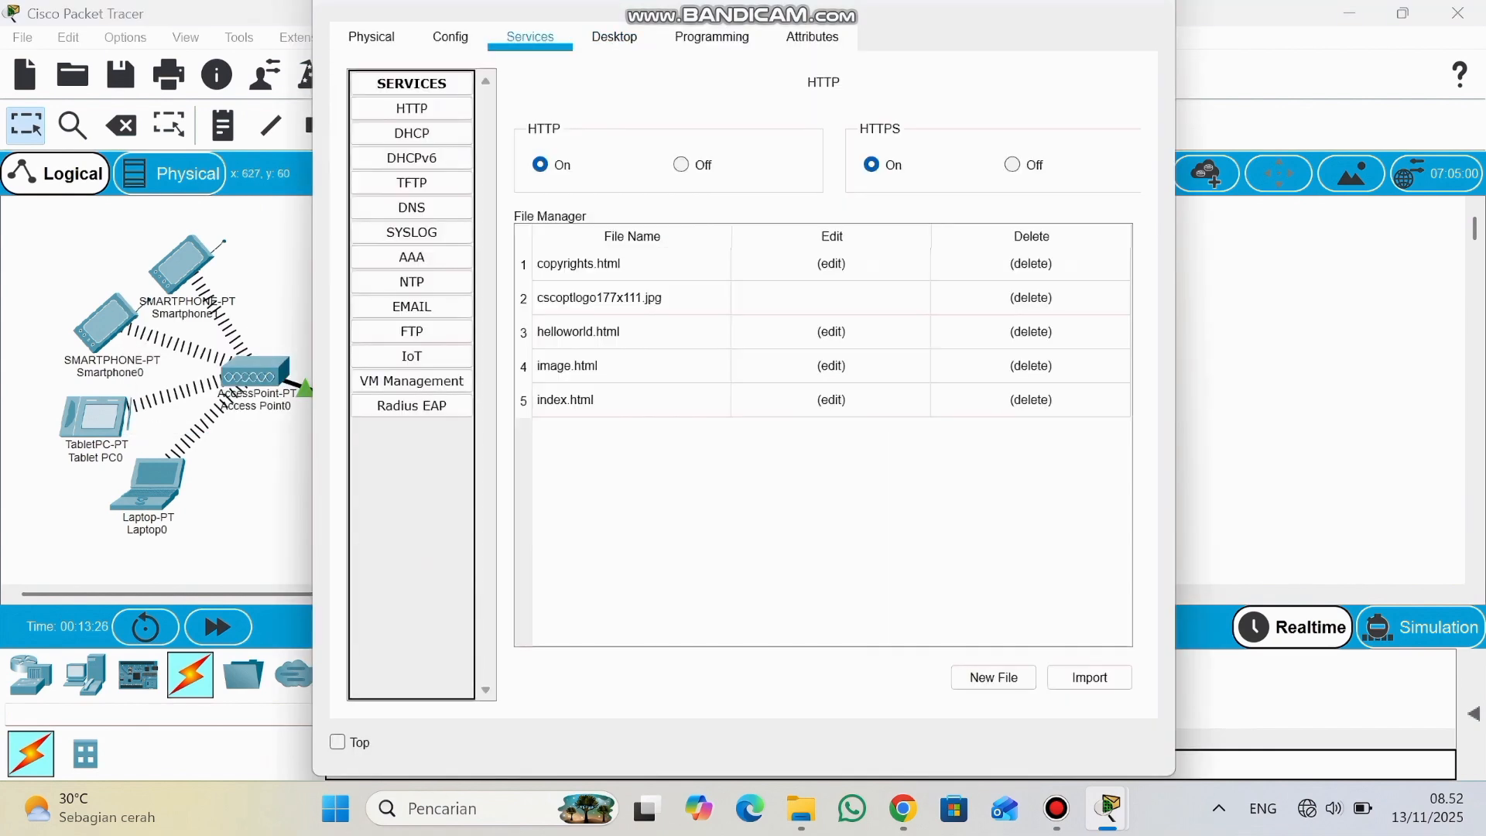
pyautogui.click(412, 208)
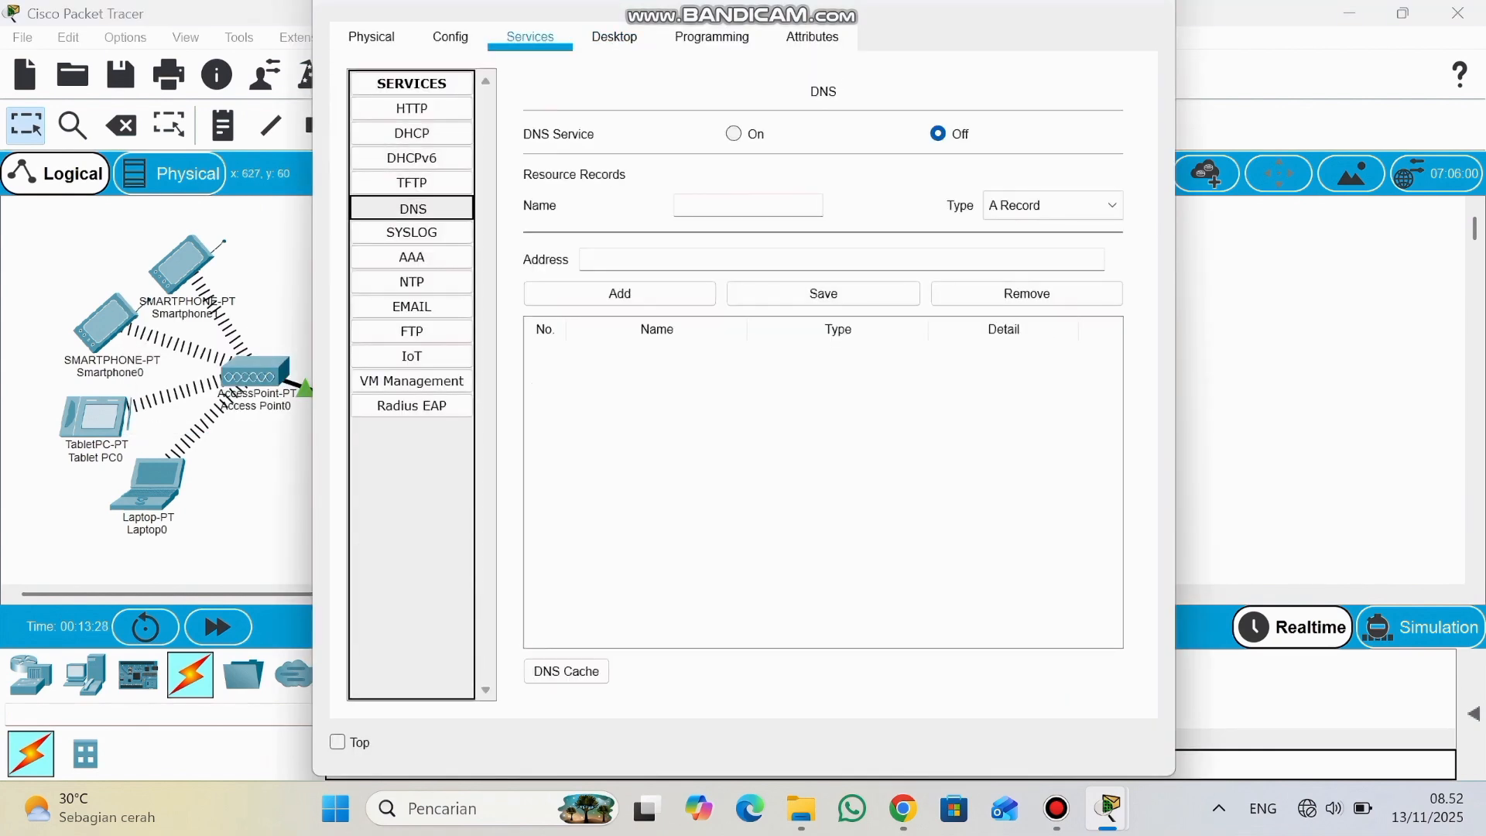
pyautogui.click(733, 133)
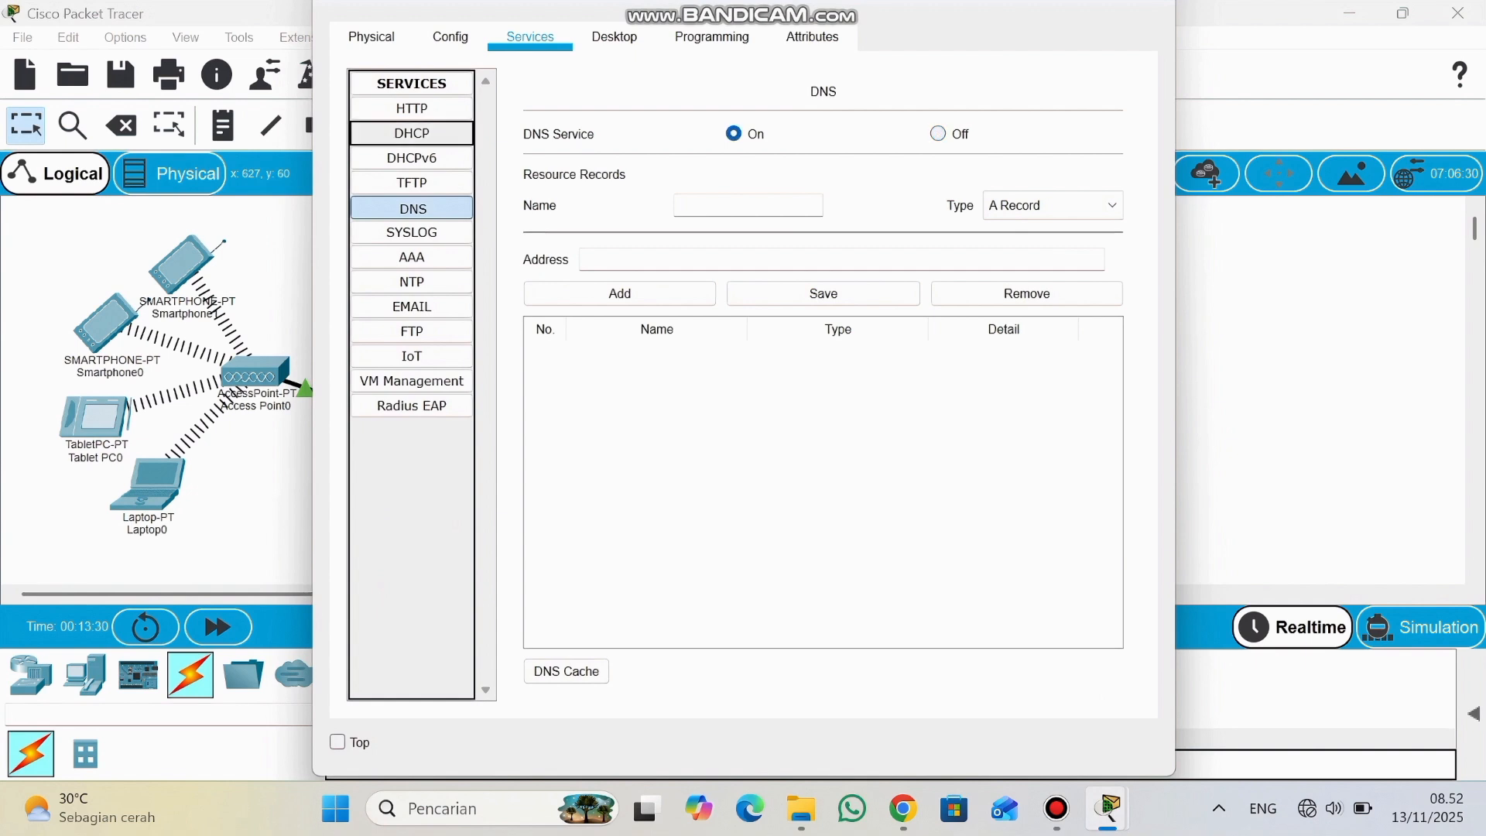
# Replace the "Cisco Packet Tracer" heading in the index.html of Server1's HTTP service with "INFORMATIKA ITAF".
pyautogui.click(412, 110)
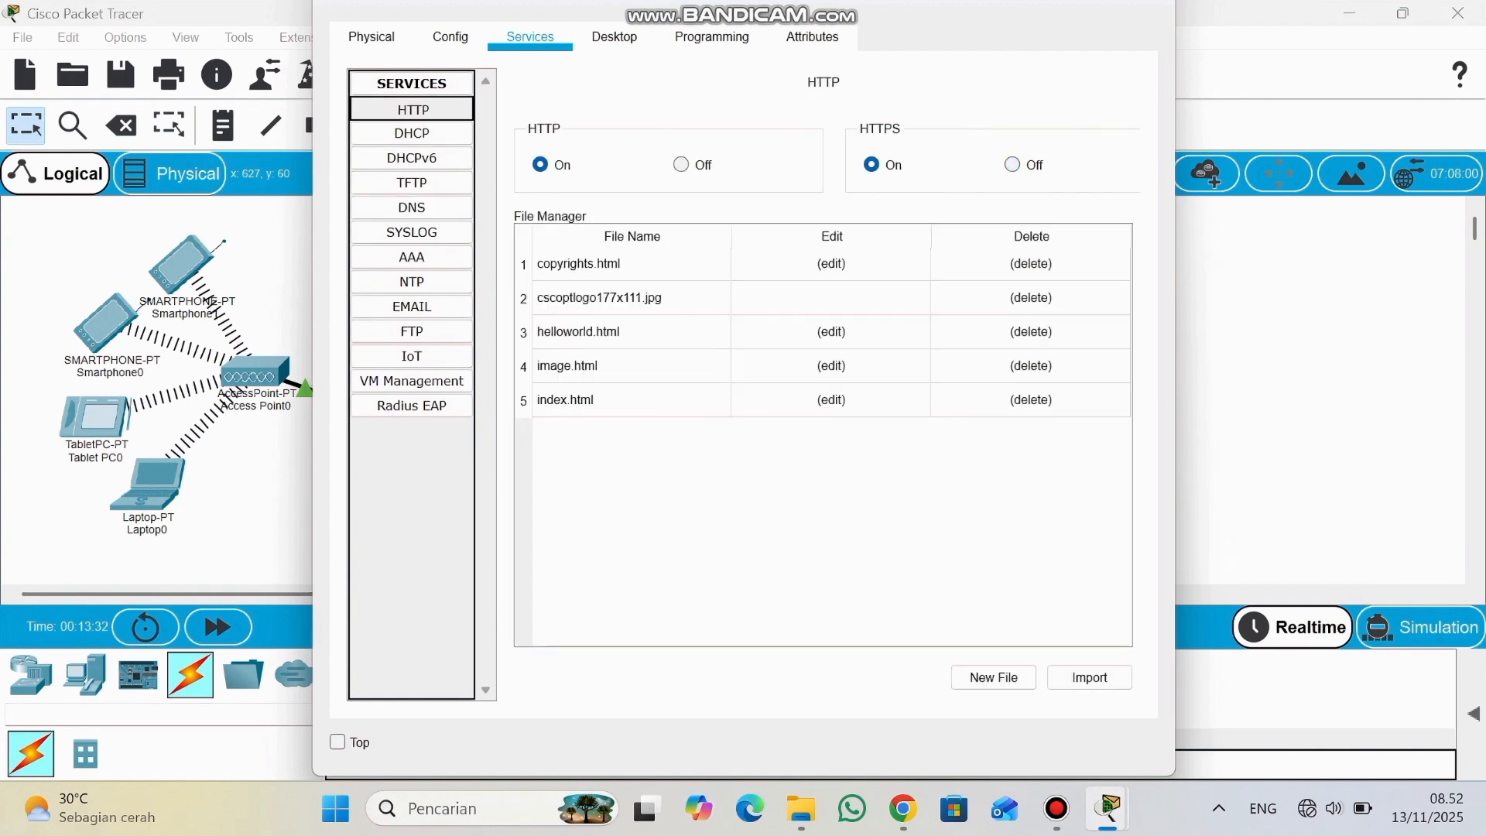
pyautogui.click(832, 400)
pyautogui.click(834, 145)
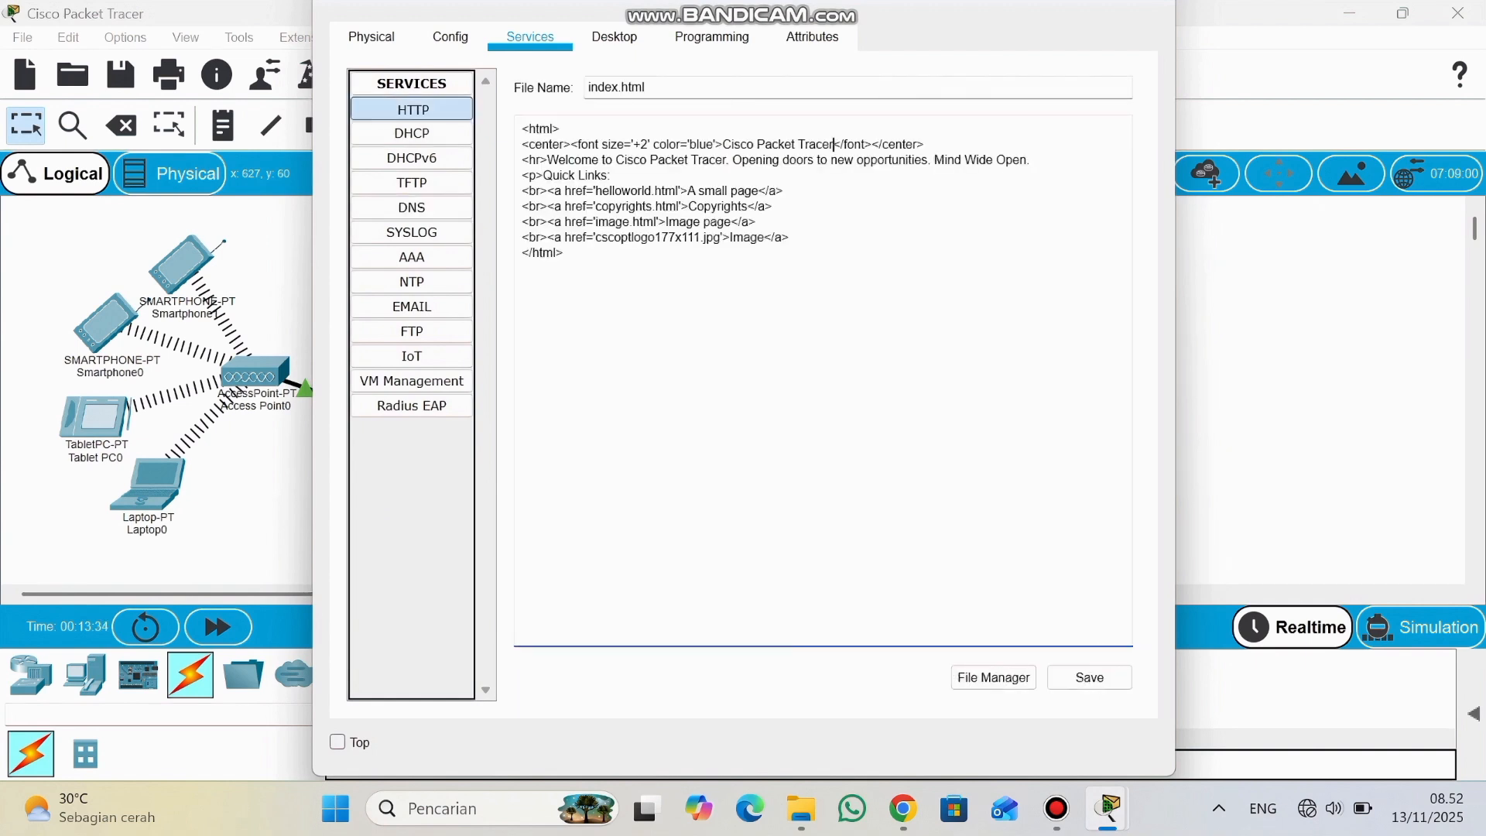
pyautogui.press('BackSpace')
pyautogui.press('BackSpace')
pyautogui.press('BackSpace')
pyautogui.press('BackSpace')
pyautogui.press('BackSpace')
pyautogui.press('BackSpace')
pyautogui.press('BackSpace')
pyautogui.press('BackSpace')
pyautogui.press('BackSpace')
pyautogui.press('BackSpace')
pyautogui.press('BackSpace')
pyautogui.press('BackSpace')
pyautogui.press('BackSpace')
pyautogui.press('BackSpace')
pyautogui.press('BackSpace')
pyautogui.press('BackSpace')
pyautogui.press('BackSpace')
pyautogui.press('BackSpace')
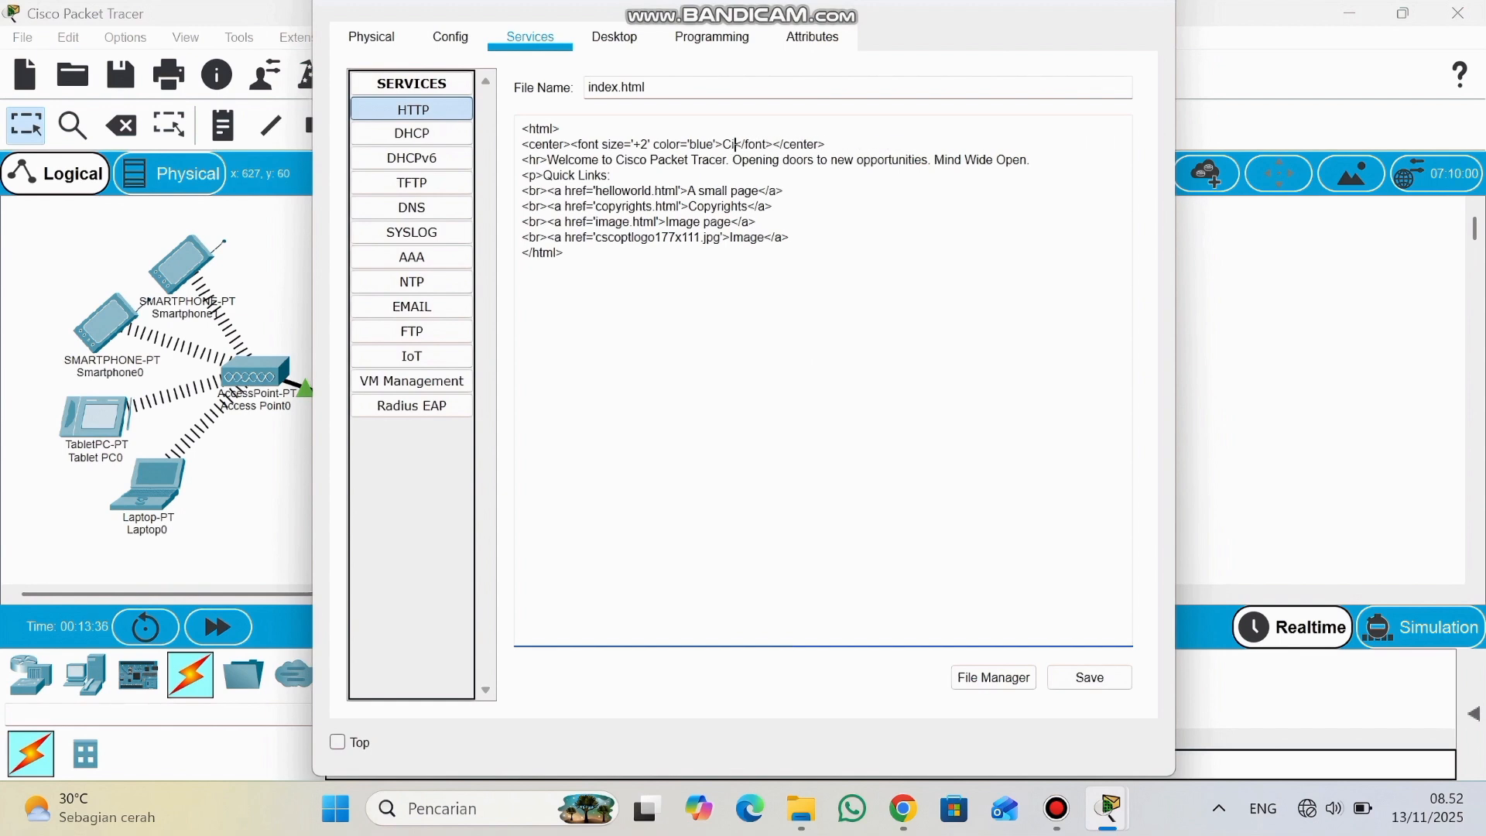
pyautogui.press('BackSpace')
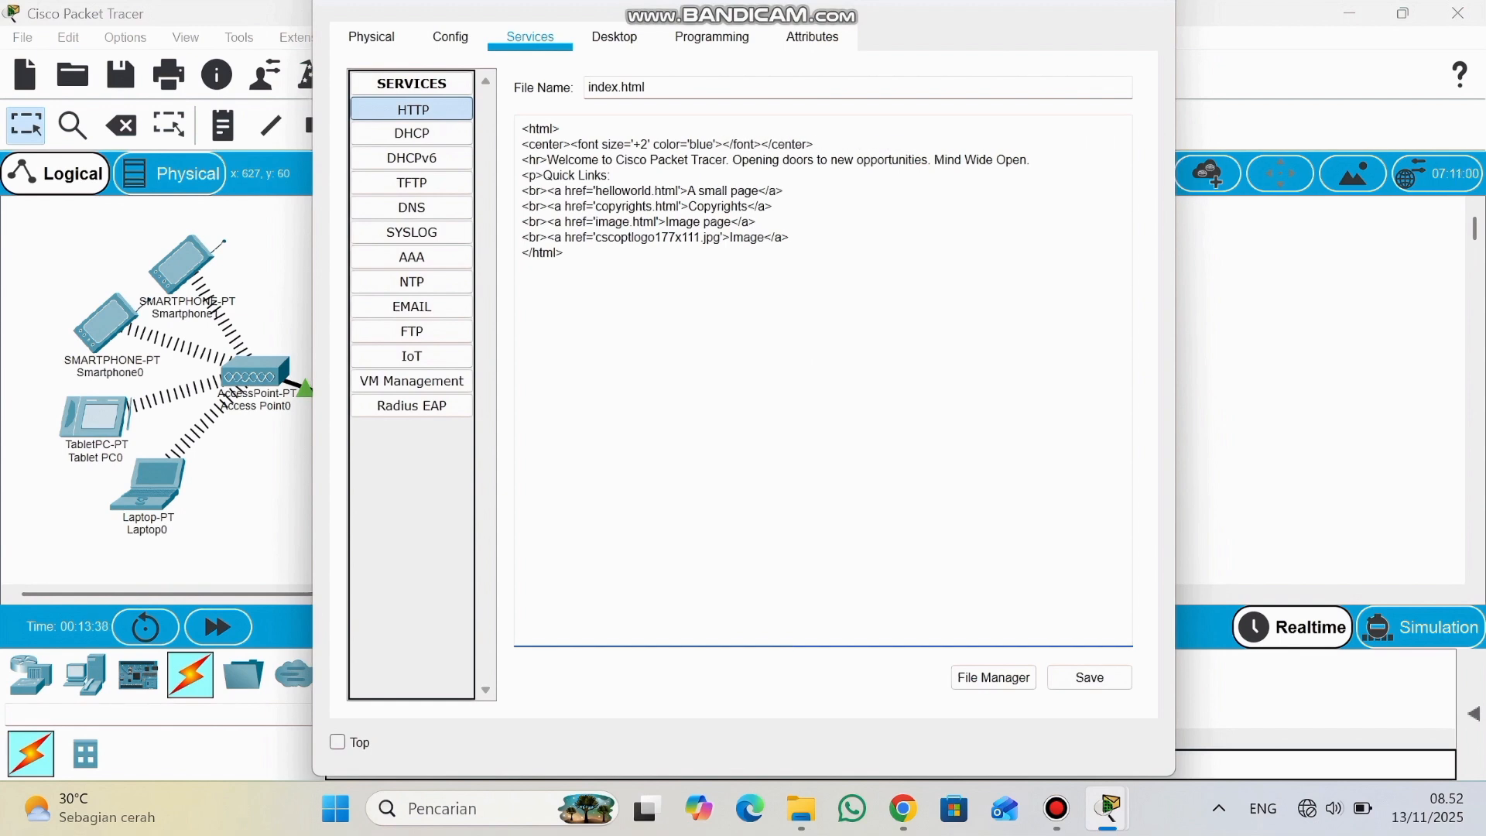
pyautogui.write('INFORM')
pyautogui.write('ATIKA')
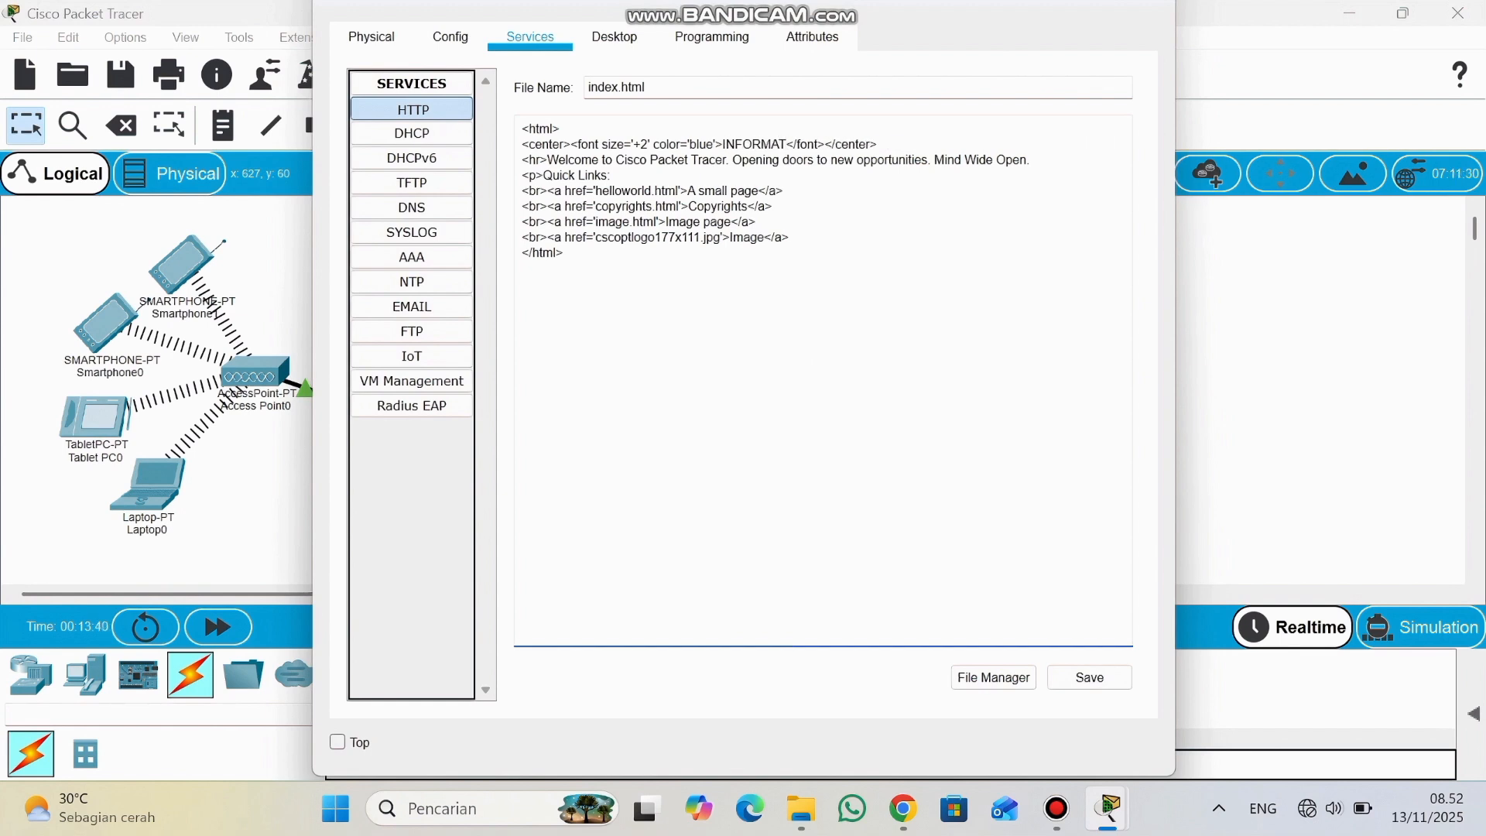
pyautogui.write(' ITAF')
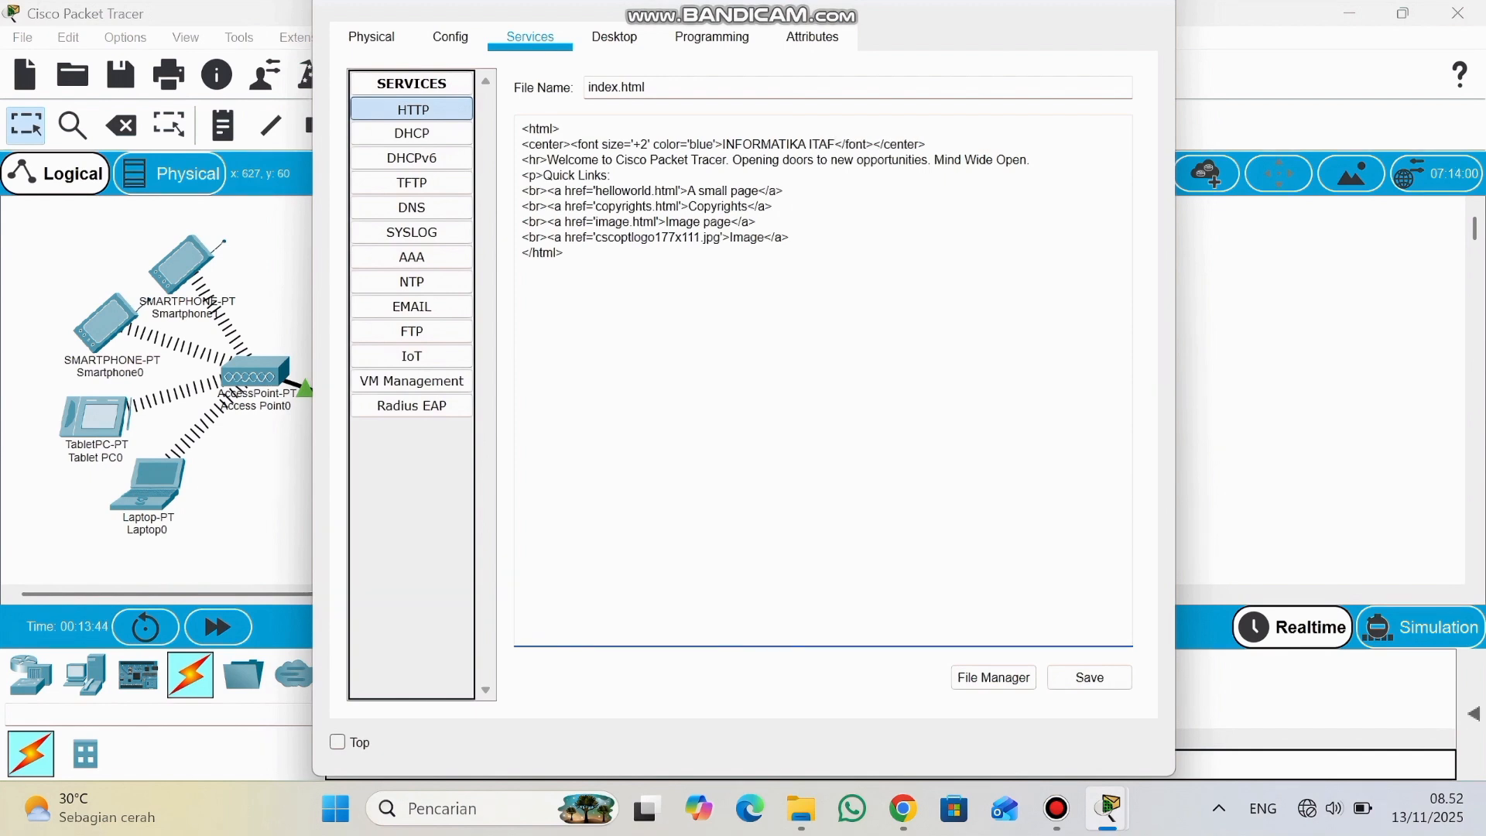
# Replace the welcome line in Server1's index.html with "SELAMAT DATANG DI WEBSITE INFORMATIKA ITAF." and save the file.
pyautogui.click(1030, 161)
pyautogui.press('BackSpace')
pyautogui.press('BackSpace')
pyautogui.press('BackSpace')
pyautogui.press('BackSpace')
pyautogui.press('BackSpace')
pyautogui.press('BackSpace')
pyautogui.press('BackSpace')
pyautogui.press('BackSpace')
pyautogui.press('BackSpace')
pyautogui.press('BackSpace')
pyautogui.press('BackSpace')
pyautogui.press('BackSpace')
pyautogui.press('BackSpace')
pyautogui.press('BackSpace')
pyautogui.press('BackSpace')
pyautogui.press('BackSpace')
pyautogui.press('BackSpace')
pyautogui.press('BackSpace')
pyautogui.press('BackSpace')
pyautogui.press('BackSpace')
pyautogui.press('BackSpace')
pyautogui.press('BackSpace')
pyautogui.press('BackSpace')
pyautogui.write('SELAMAT DATA')
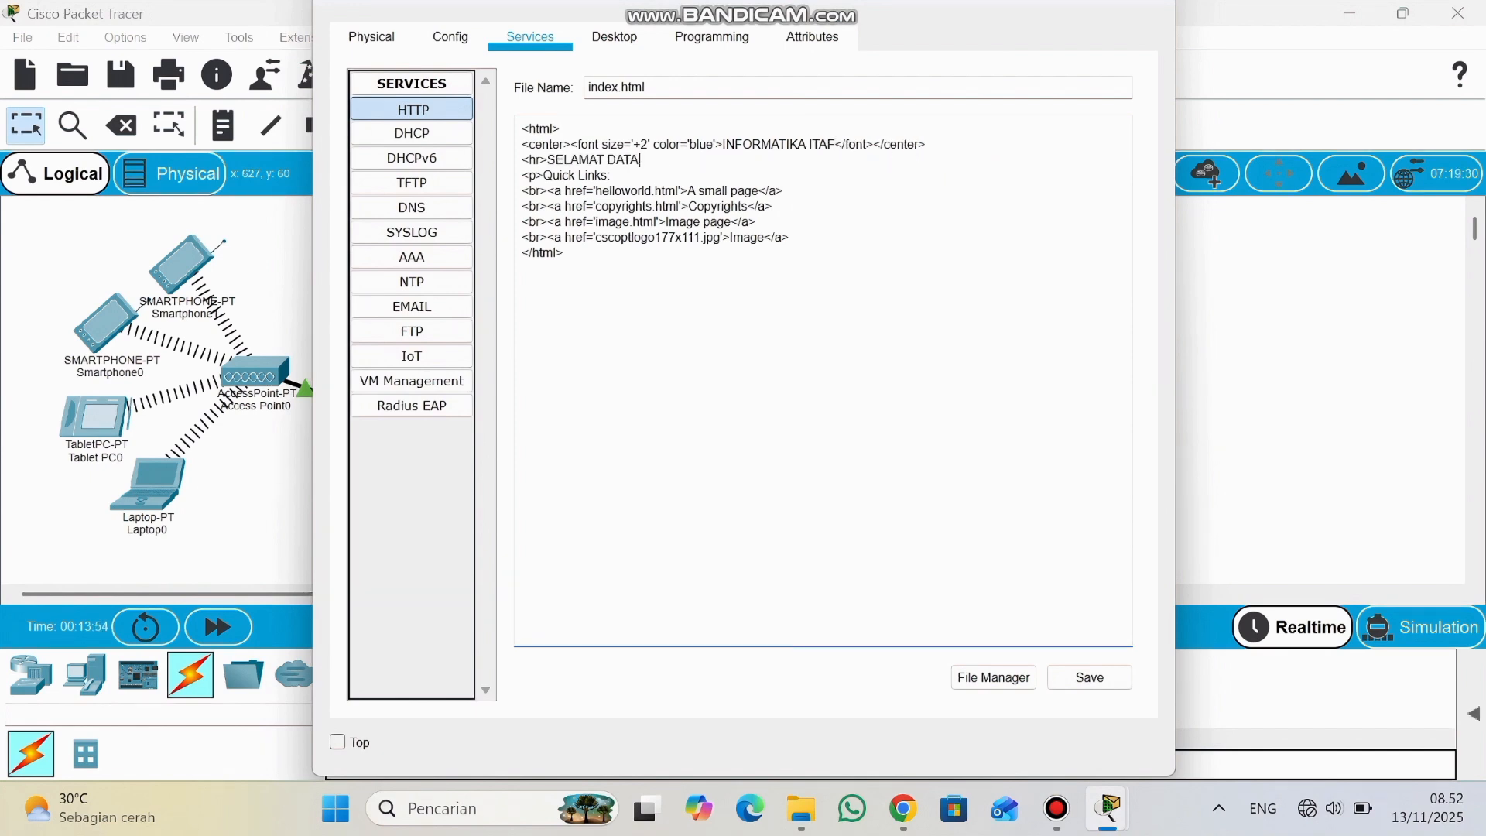
pyautogui.write('NG DI WEBSITE INFORMATIKA ITAF.')
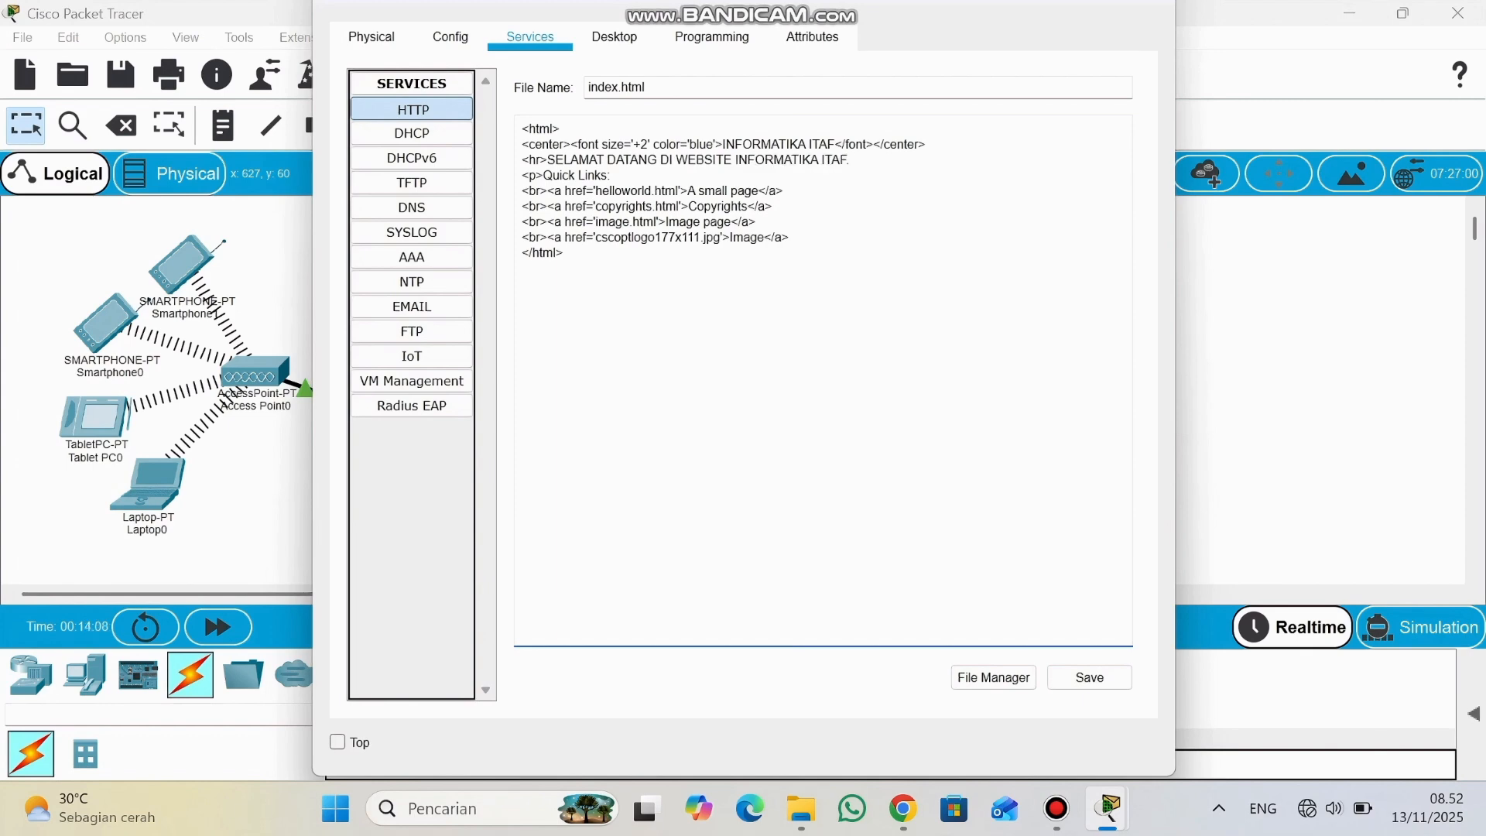
pyautogui.click(1090, 677)
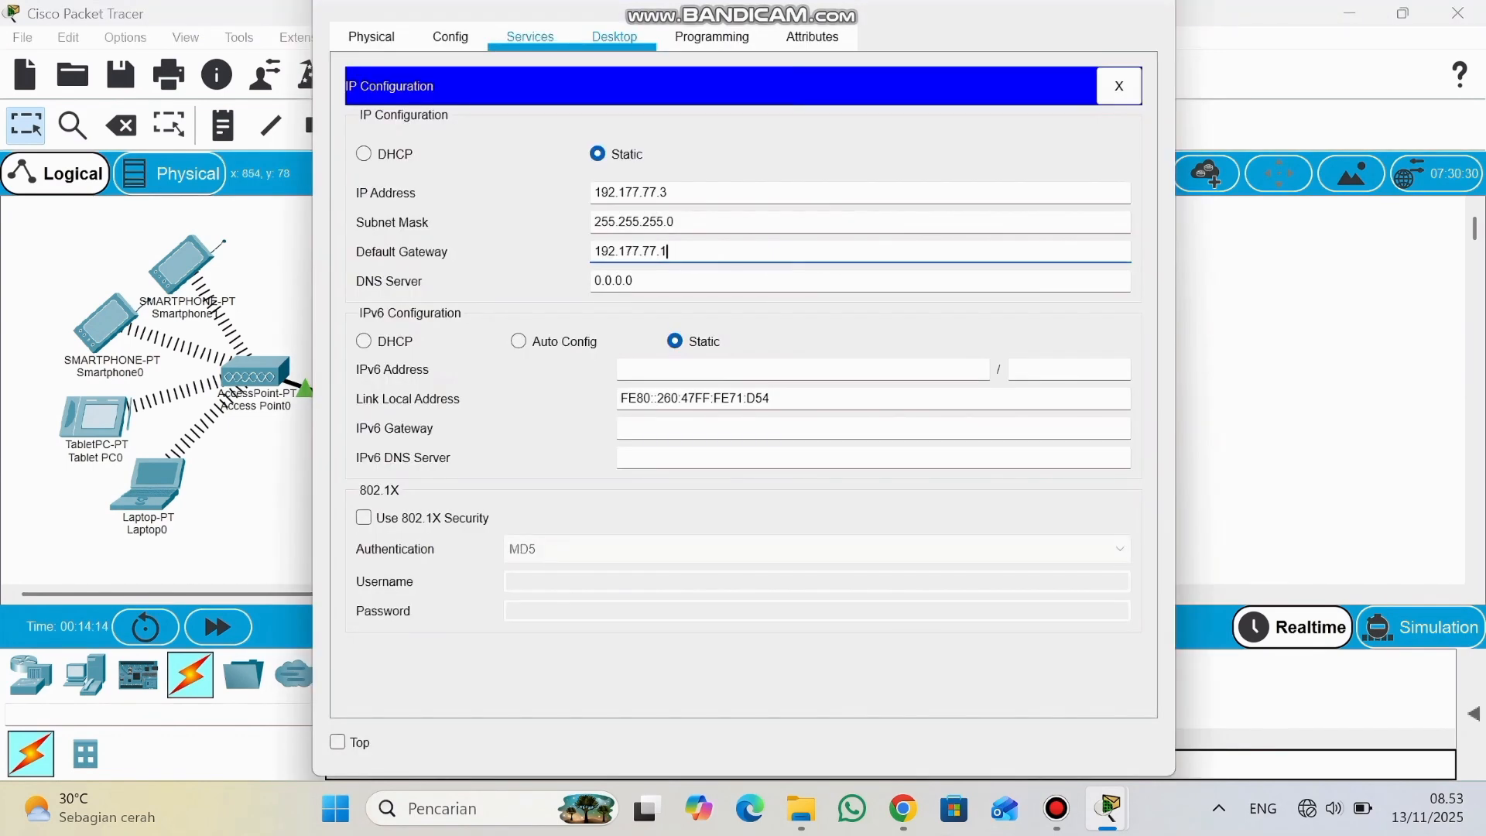
# Turn on the DNS service on Server0 and display the files of its HTTP service.
pyautogui.click(531, 37)
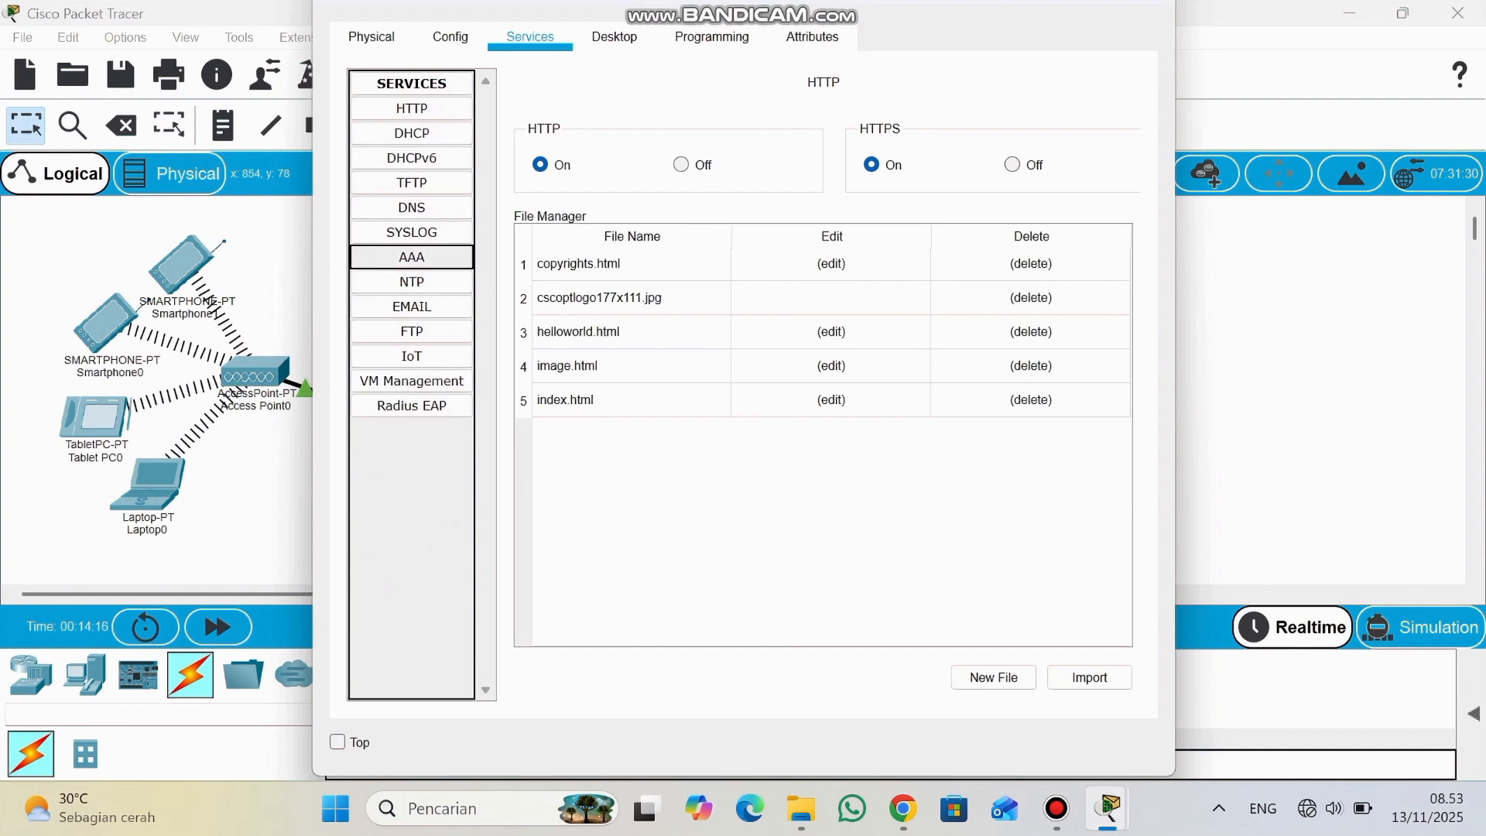
pyautogui.click(412, 208)
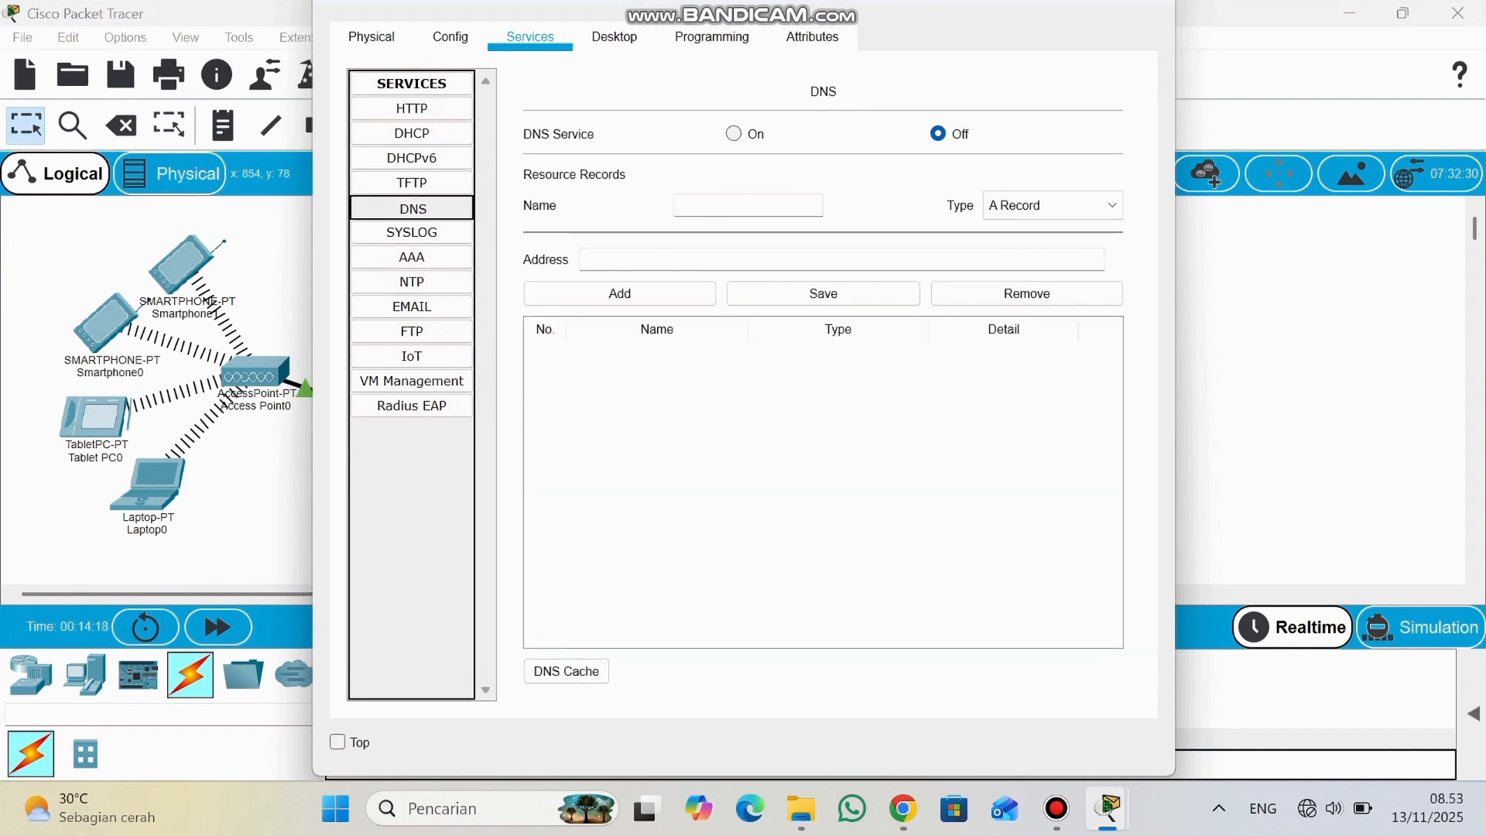
pyautogui.click(734, 134)
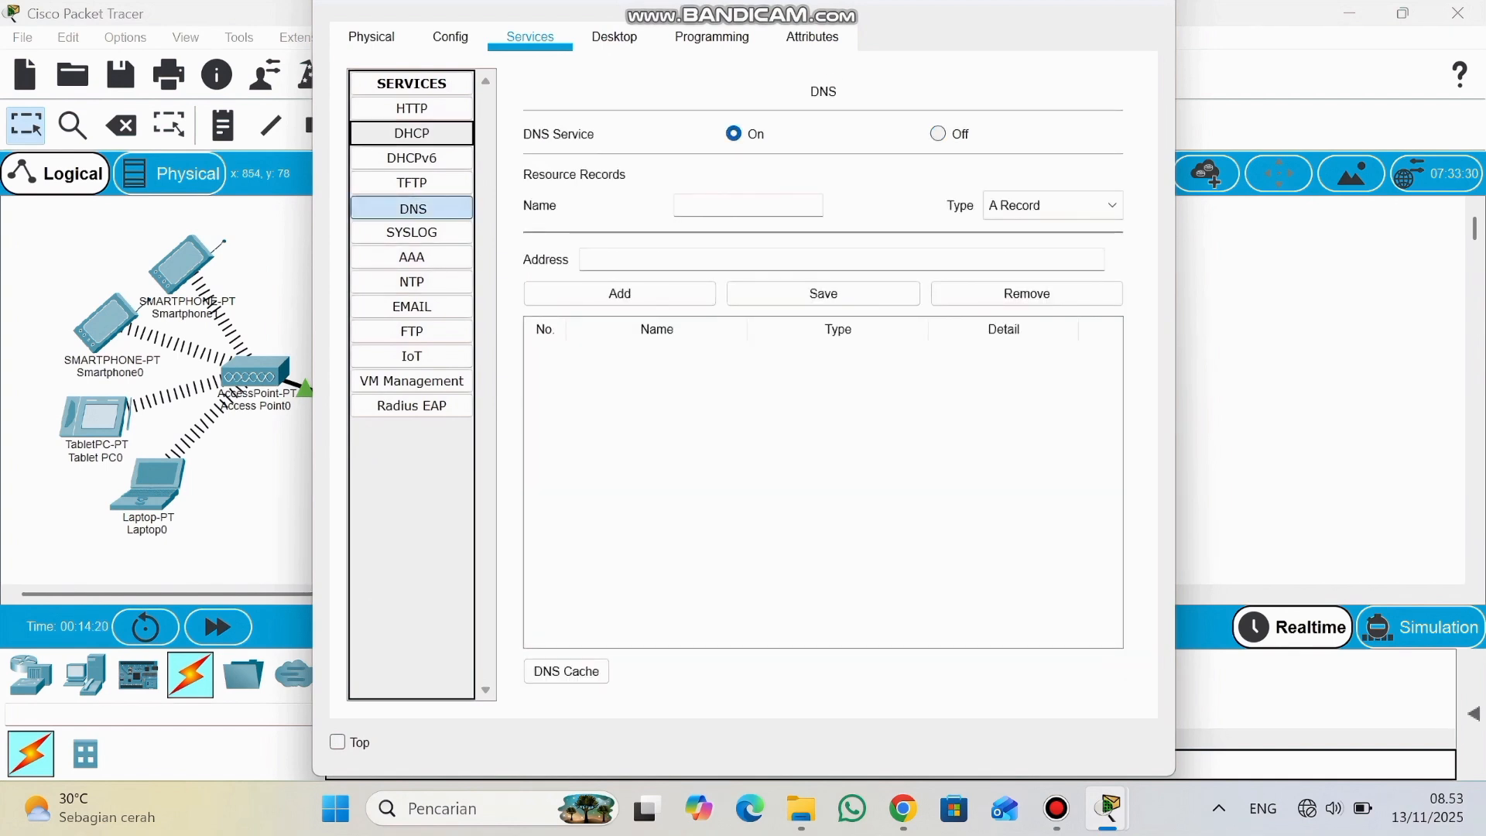
pyautogui.click(412, 109)
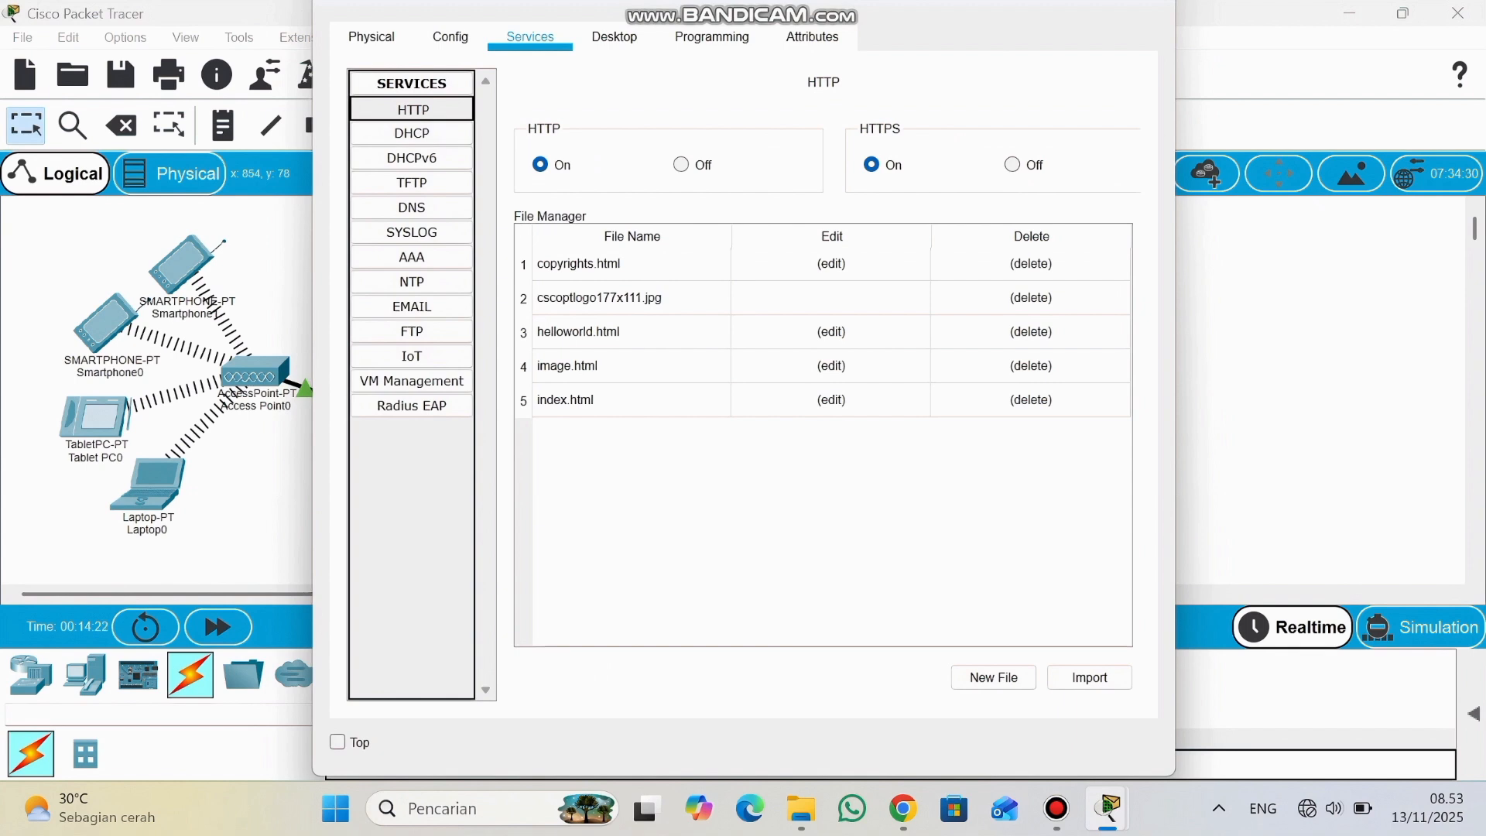
# Replace the "Cisco Packet Tracer" heading in the index.html of Server0's HTTP service with "ITAF KUPANG".
pyautogui.click(832, 399)
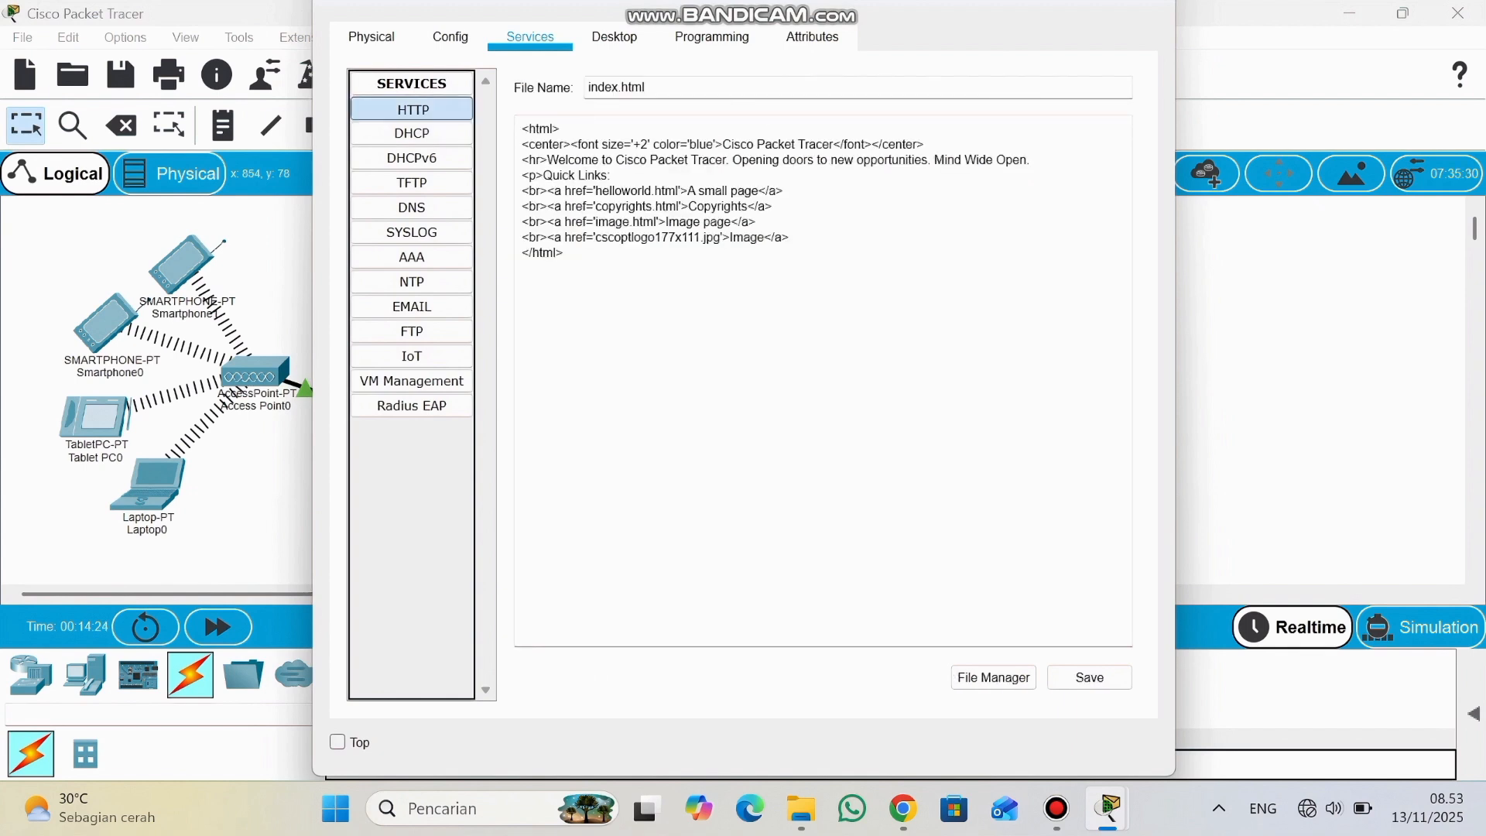
pyautogui.click(833, 145)
pyautogui.press('BackSpace')
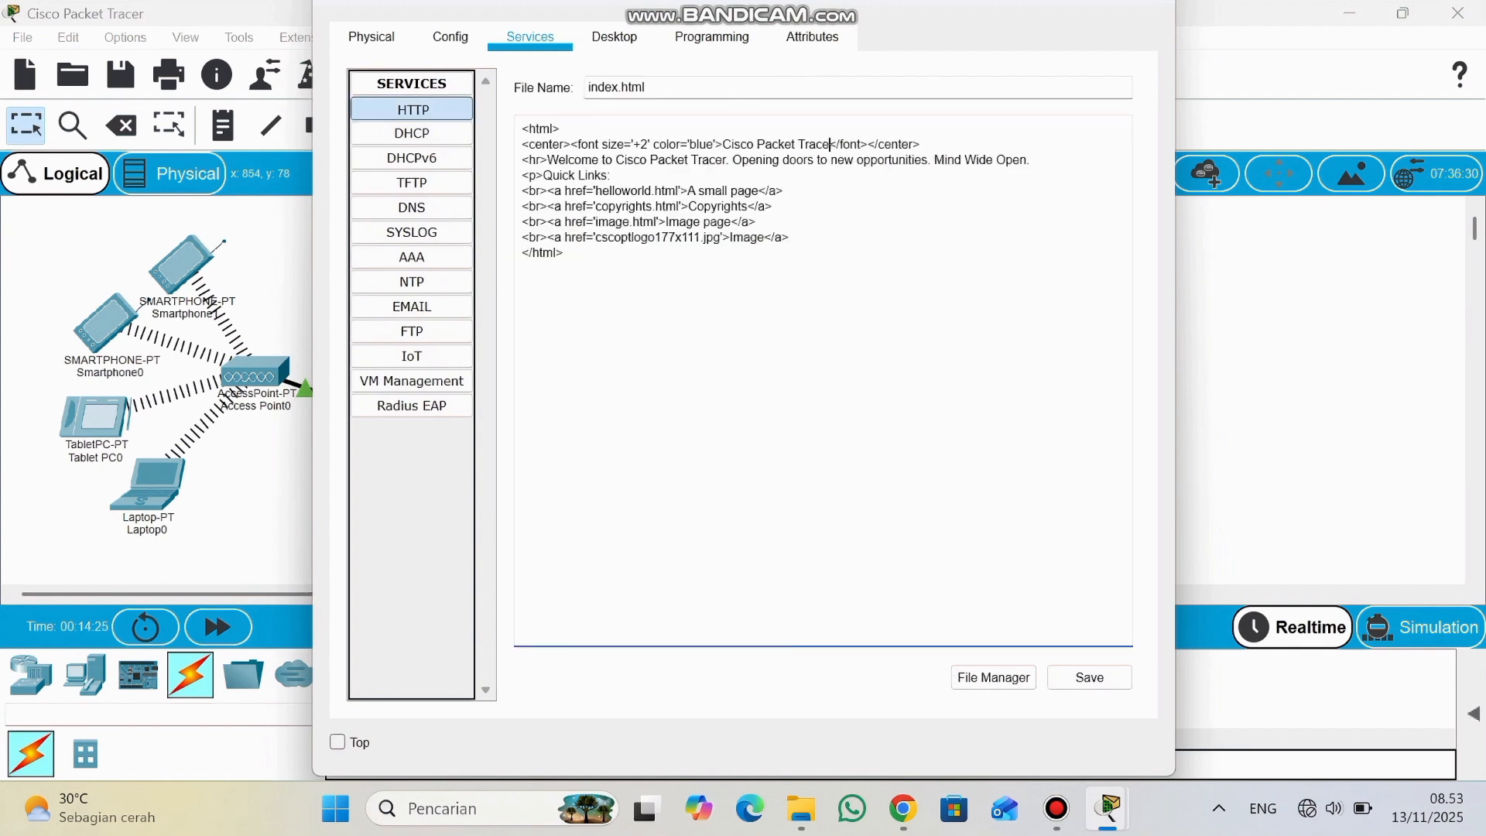
pyautogui.press('BackSpace')
pyautogui.press('BackSpace')
pyautogui.press('BackSpace')
pyautogui.press('BackSpace')
pyautogui.press('BackSpace')
pyautogui.press('BackSpace')
pyautogui.press('BackSpace')
pyautogui.press('BackSpace')
pyautogui.press('BackSpace')
pyautogui.press('BackSpace')
pyautogui.press('BackSpace')
pyautogui.press('BackSpace')
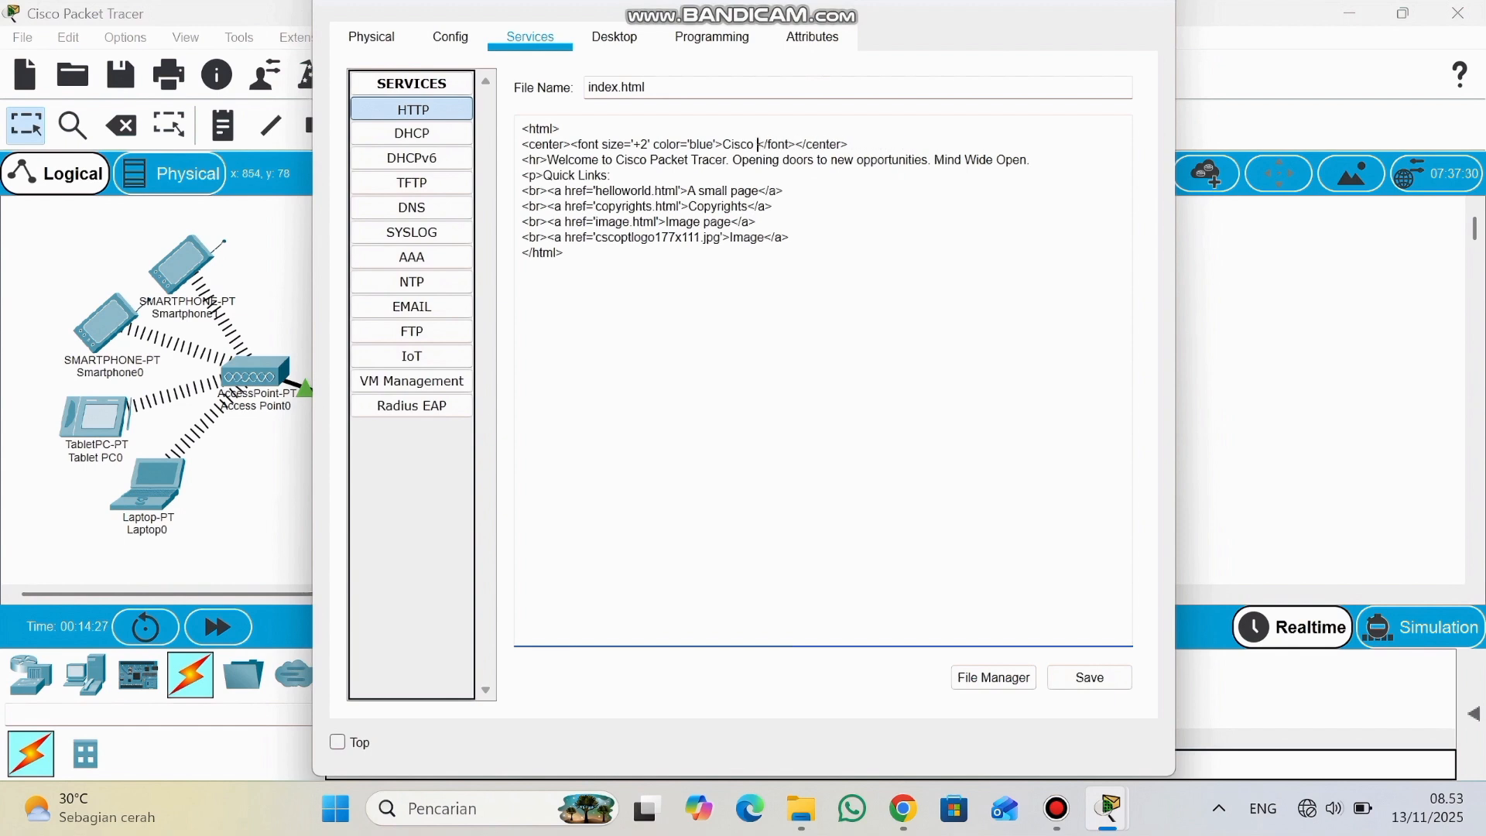
pyautogui.press('BackSpace')
pyautogui.press('BackSpace')
pyautogui.press('BackSpace')
pyautogui.press('BackSpace')
pyautogui.press('BackSpace')
pyautogui.press('BackSpace')
pyautogui.write('ITAF KUPANG')
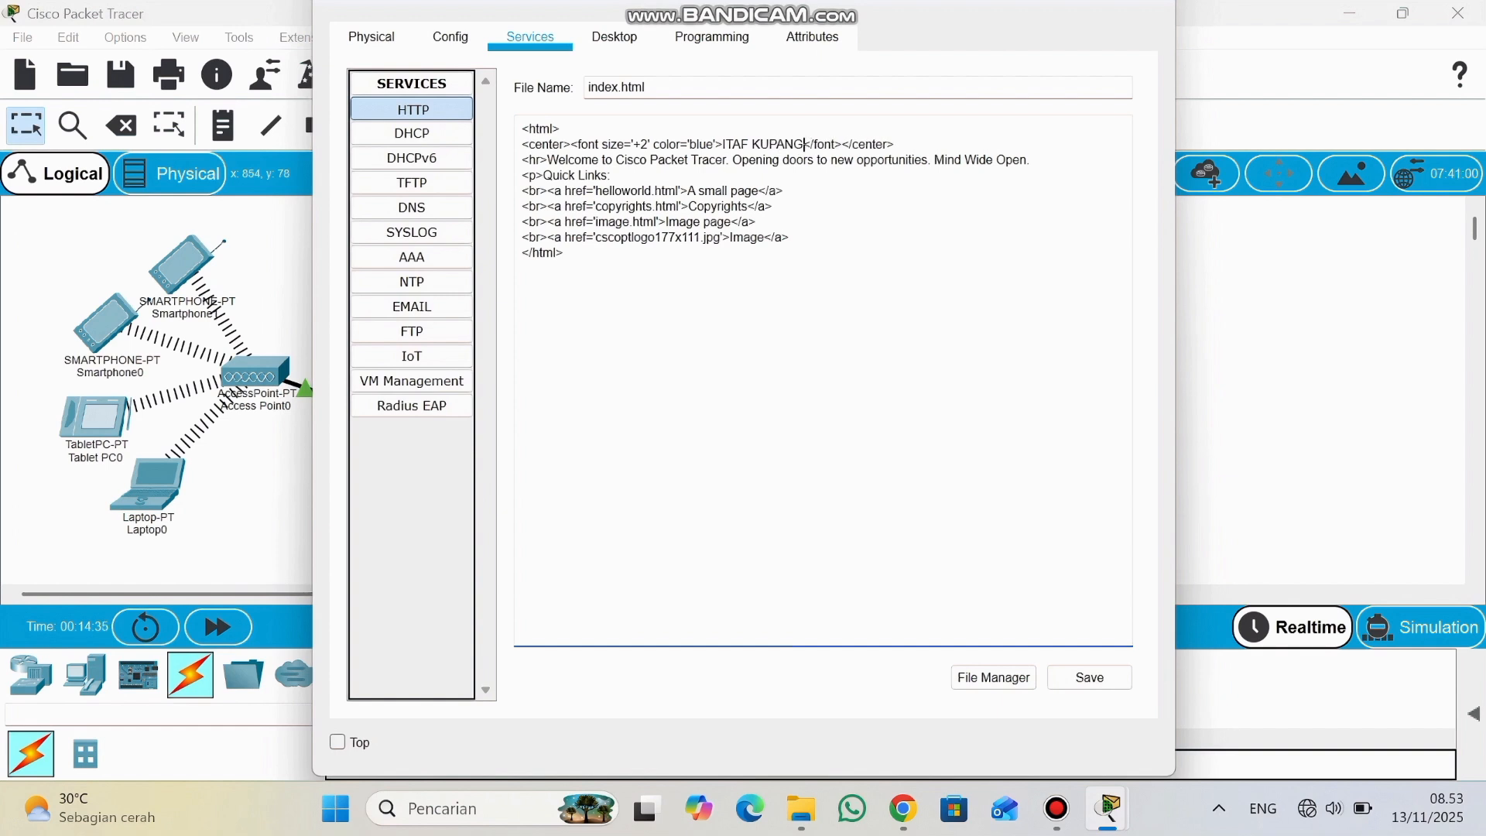
# Replace the welcome line in Server0's index.html with "SELAMAT DATANG DI WEBSITE KAMPUS ITAF." and save the file, overwriting the existing one.
pyautogui.press('BackSpace')
pyautogui.press('BackSpace')
pyautogui.press('BackSpace')
pyautogui.press('BackSpace')
pyautogui.press('BackSpace')
pyautogui.press('BackSpace')
pyautogui.press('BackSpace')
pyautogui.press('BackSpace')
pyautogui.press('BackSpace')
pyautogui.press('BackSpace')
pyautogui.press('BackSpace')
pyautogui.press('BackSpace')
pyautogui.press('BackSpace')
pyautogui.press('BackSpace')
pyautogui.press('BackSpace')
pyautogui.press('BackSpace')
pyautogui.press('BackSpace')
pyautogui.press('BackSpace')
pyautogui.press('BackSpace')
pyautogui.press('BackSpace')
pyautogui.press('BackSpace')
pyautogui.press('BackSpace')
pyautogui.press('BackSpace')
pyautogui.press('BackSpace')
pyautogui.press('BackSpace')
pyautogui.press('BackSpace')
pyautogui.press('BackSpace')
pyautogui.press('BackSpace')
pyautogui.press('BackSpace')
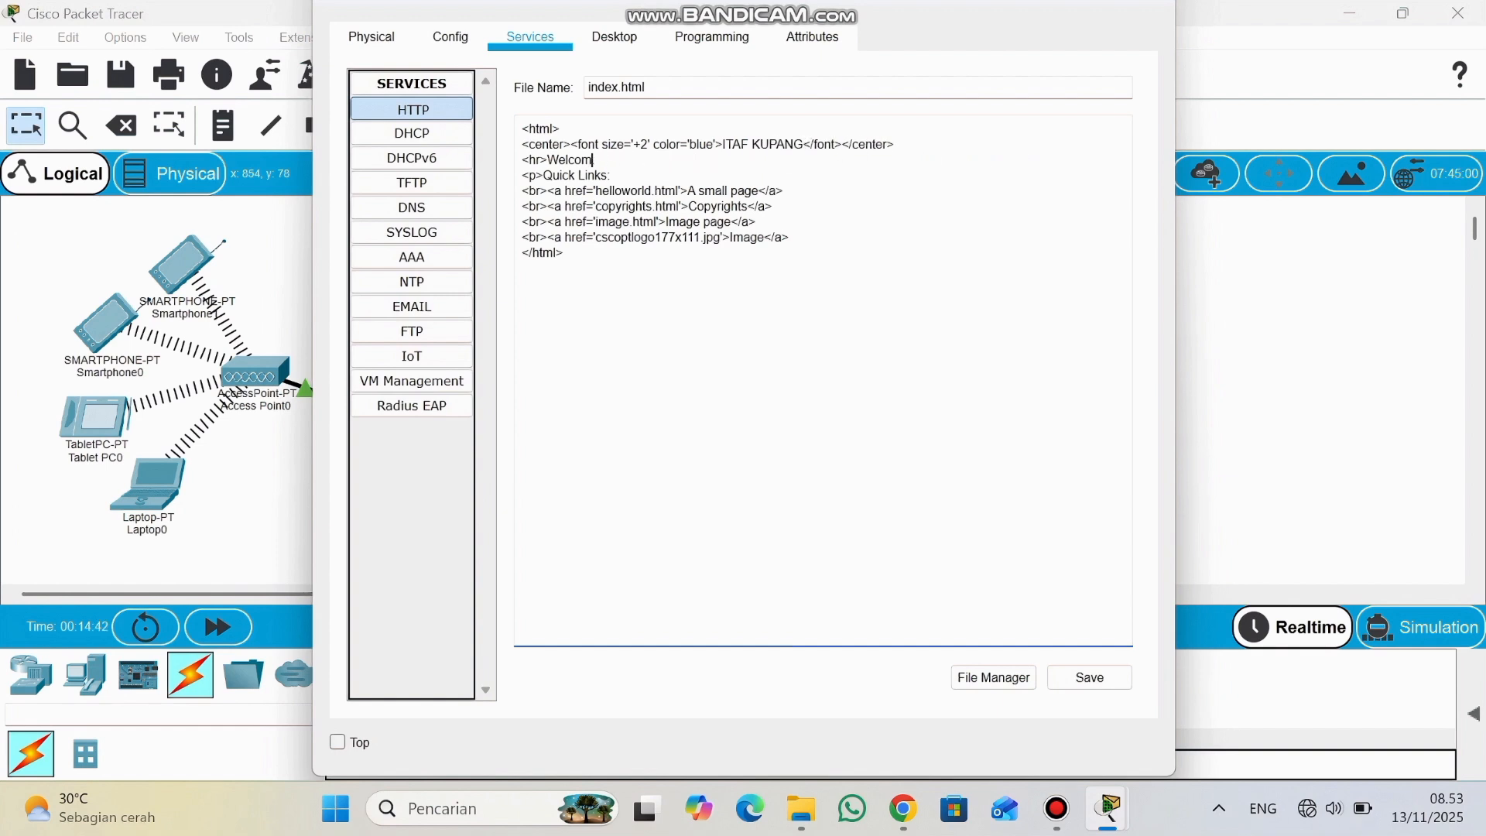
pyautogui.write('SELAMAT DATANG DI WE')
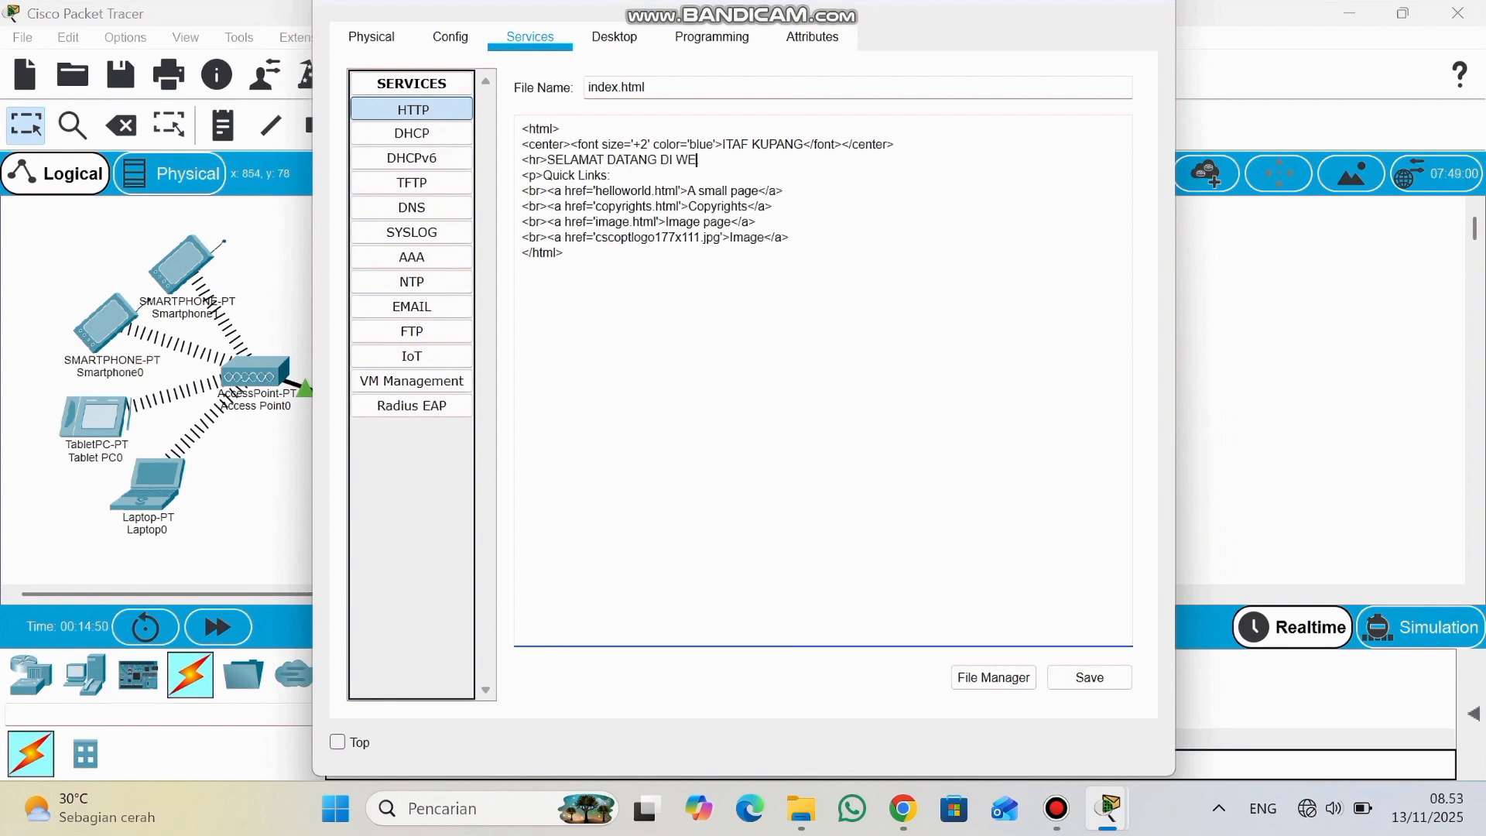
pyautogui.write('BSITE KAMPUS ITAF.')
pyautogui.click(1089, 677)
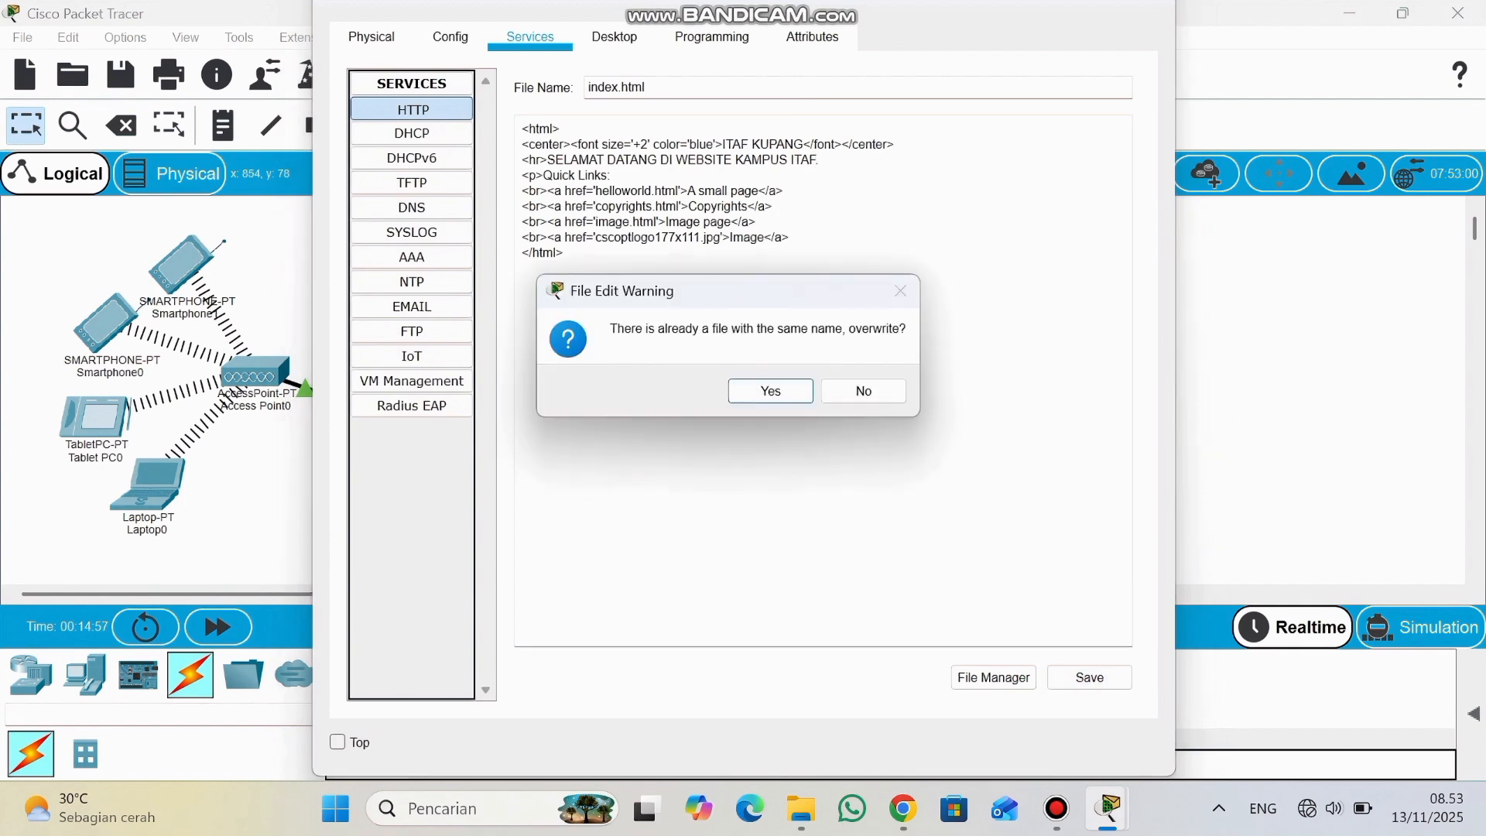
pyautogui.click(767, 389)
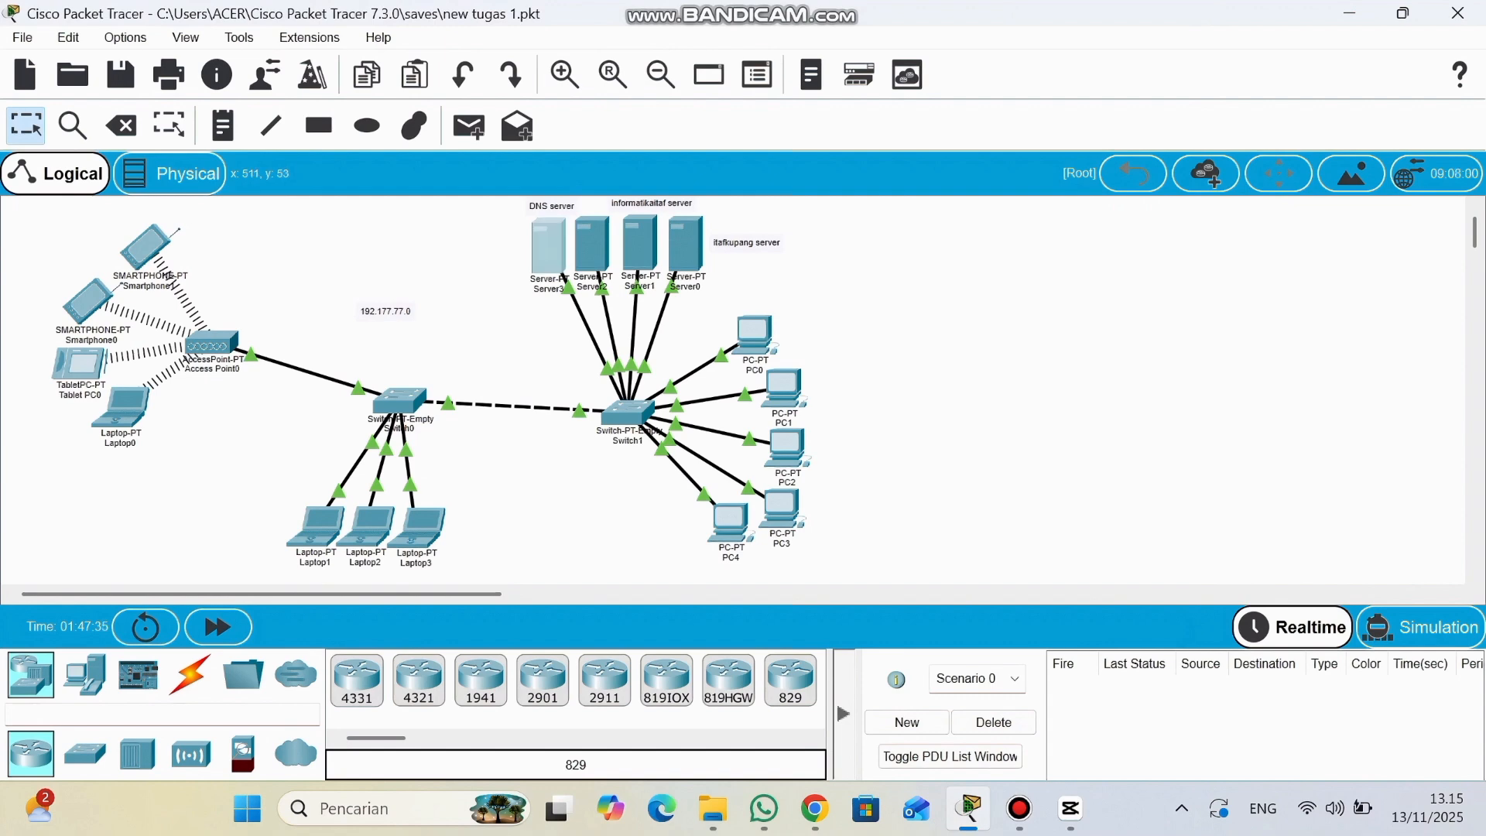
pyautogui.click(549, 246)
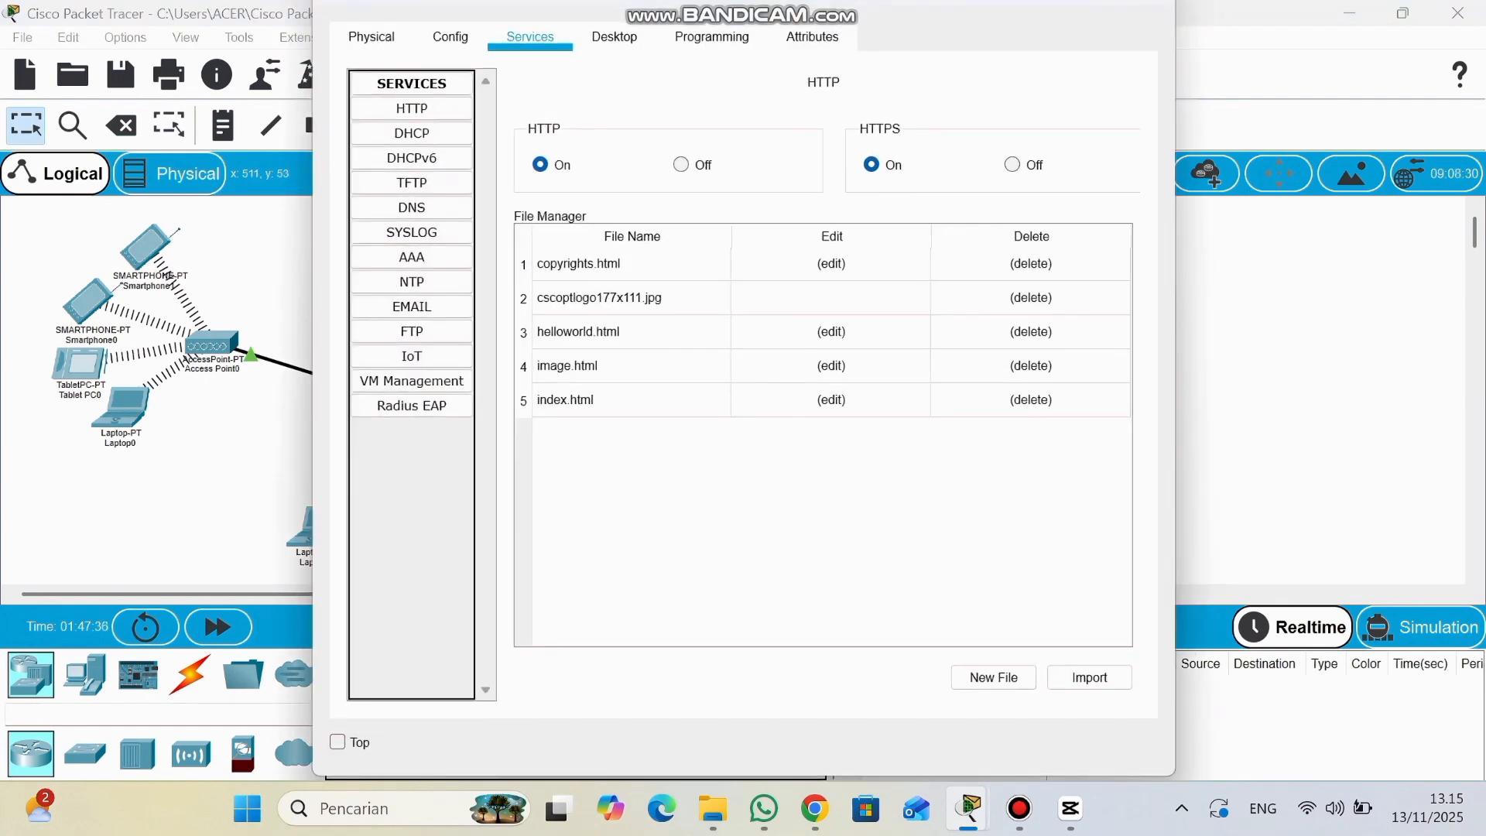
pyautogui.click(412, 208)
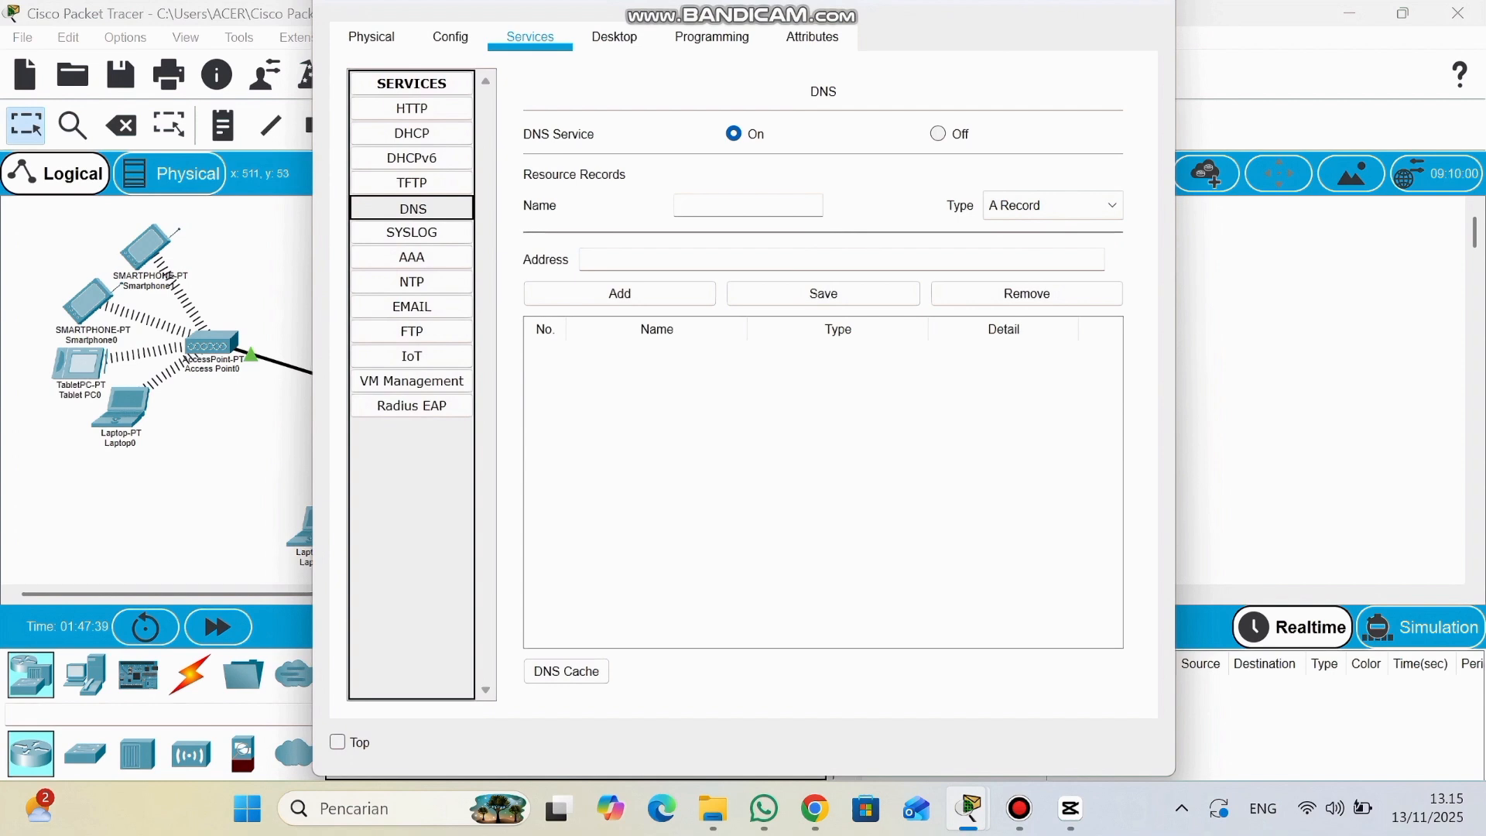
pyautogui.click(720, 206)
pyautogui.write('w')
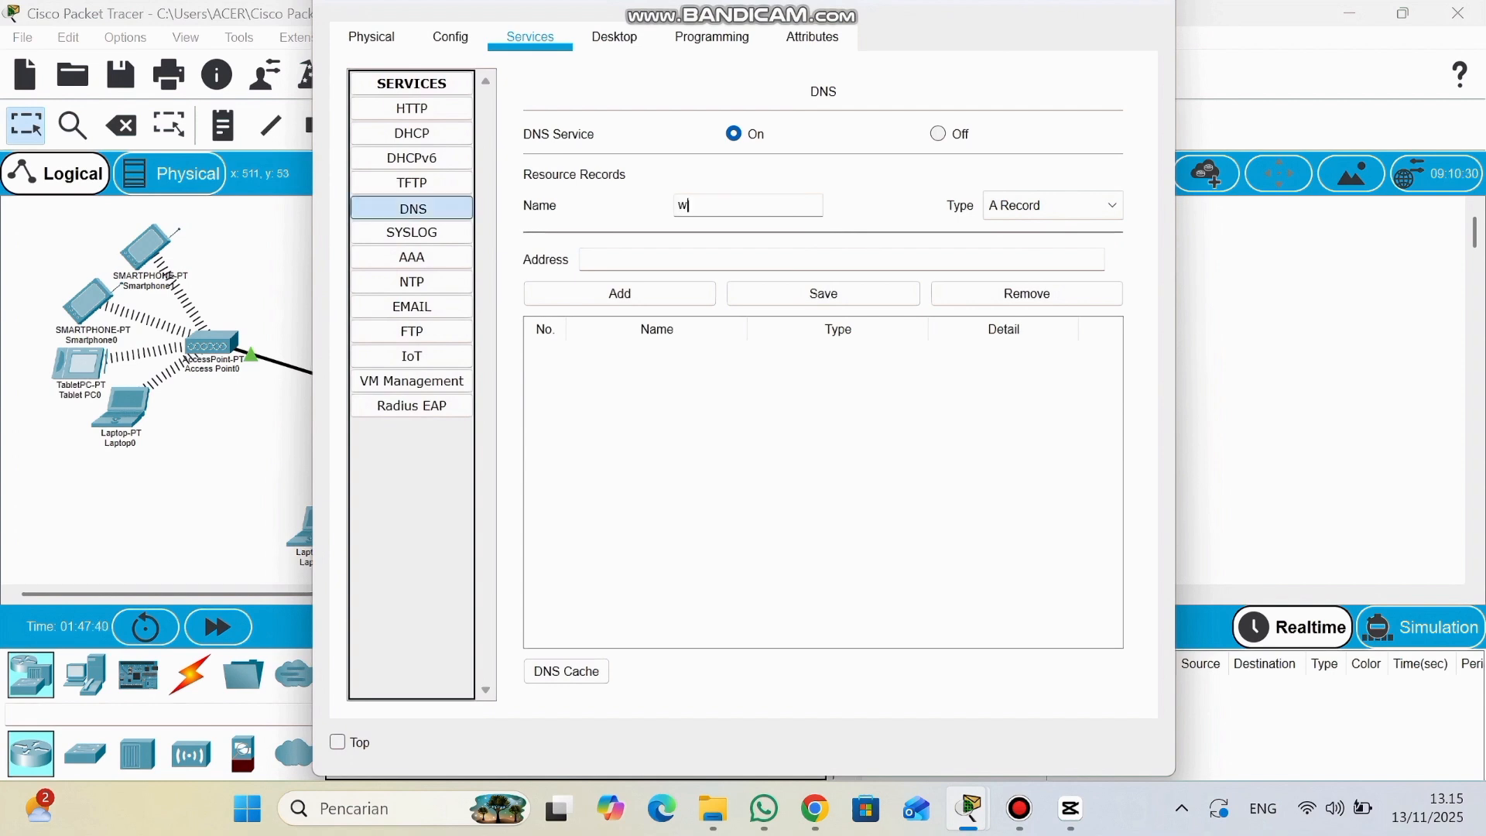
pyautogui.write('ww')
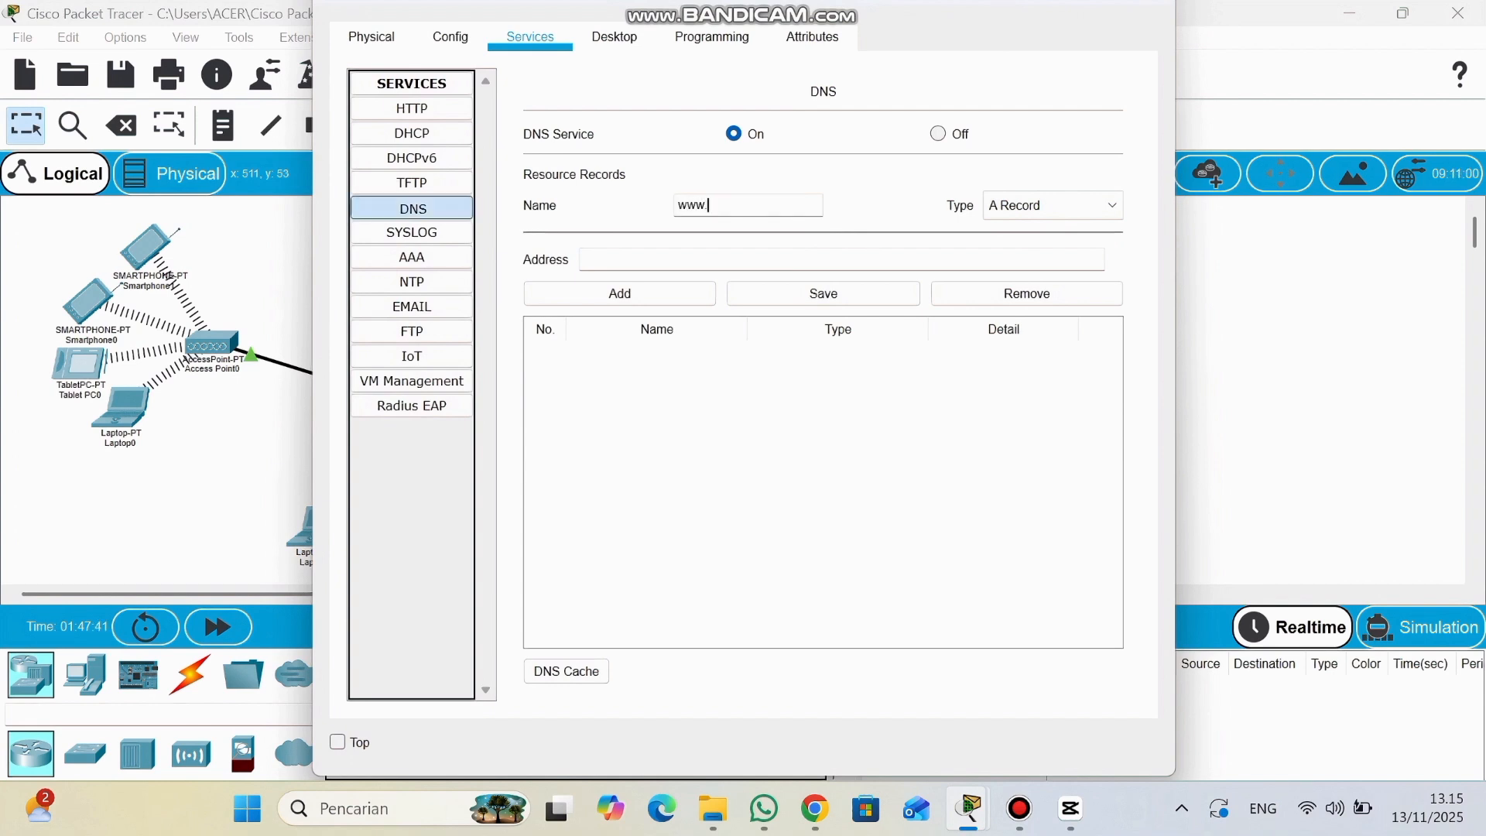
pyautogui.write('.feny')
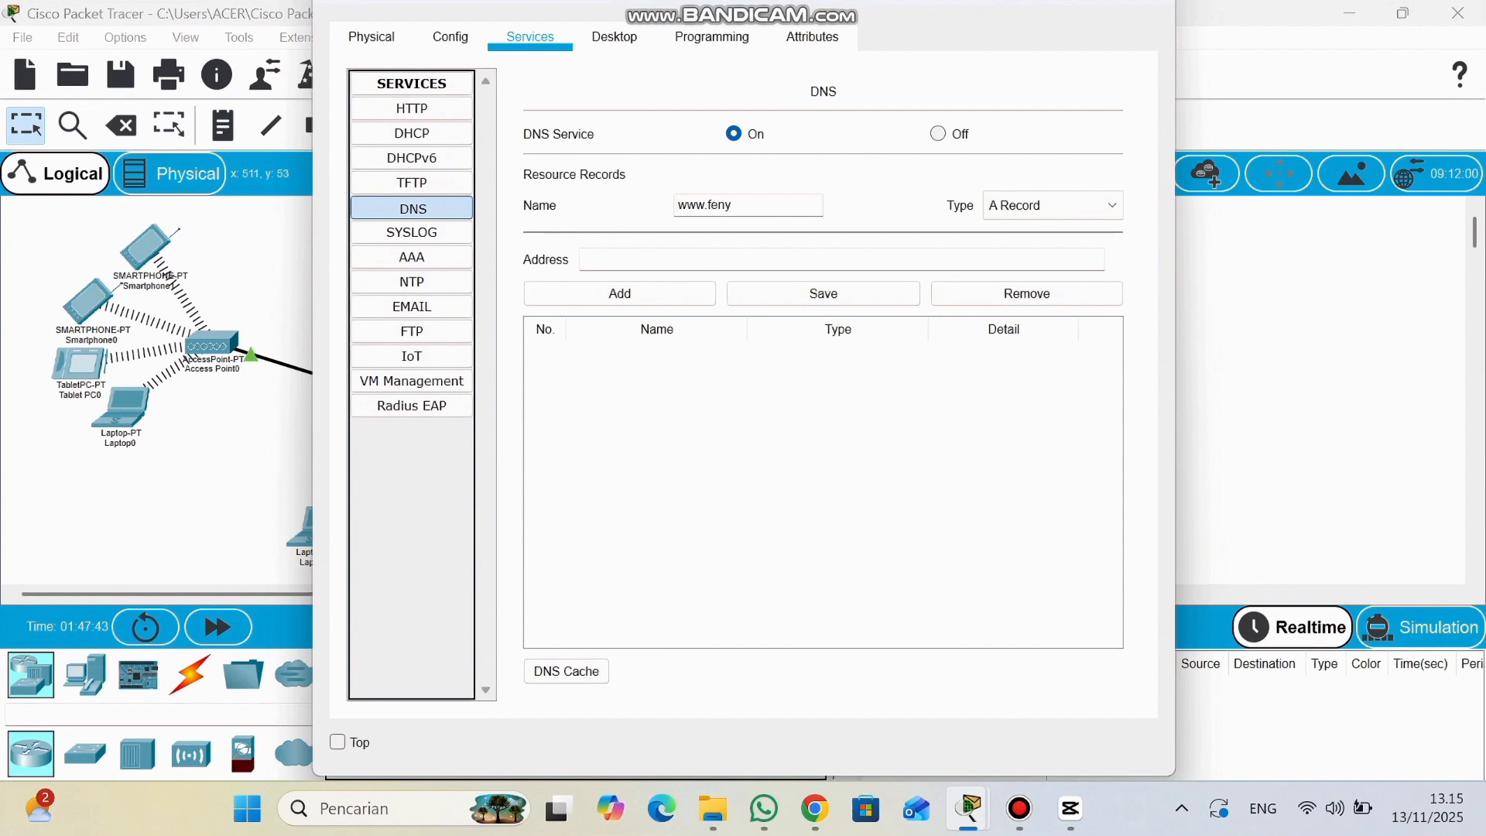
pyautogui.write('.com')
pyautogui.click(586, 259)
pyautogui.write('192.177.77.16')
pyautogui.press('BackSpace')
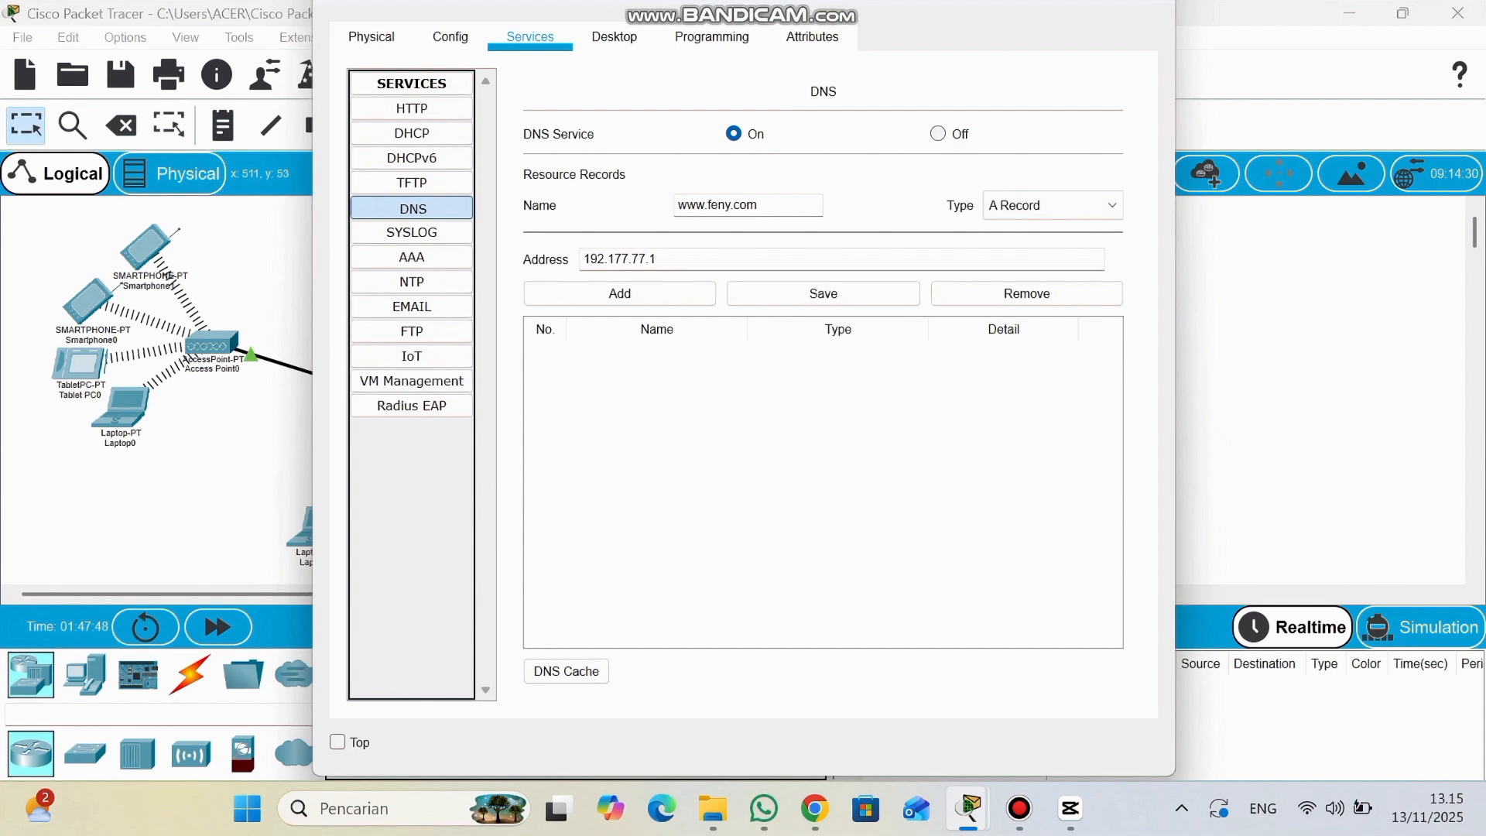
pyautogui.click(620, 294)
pyautogui.click(748, 205)
pyautogui.write('www')
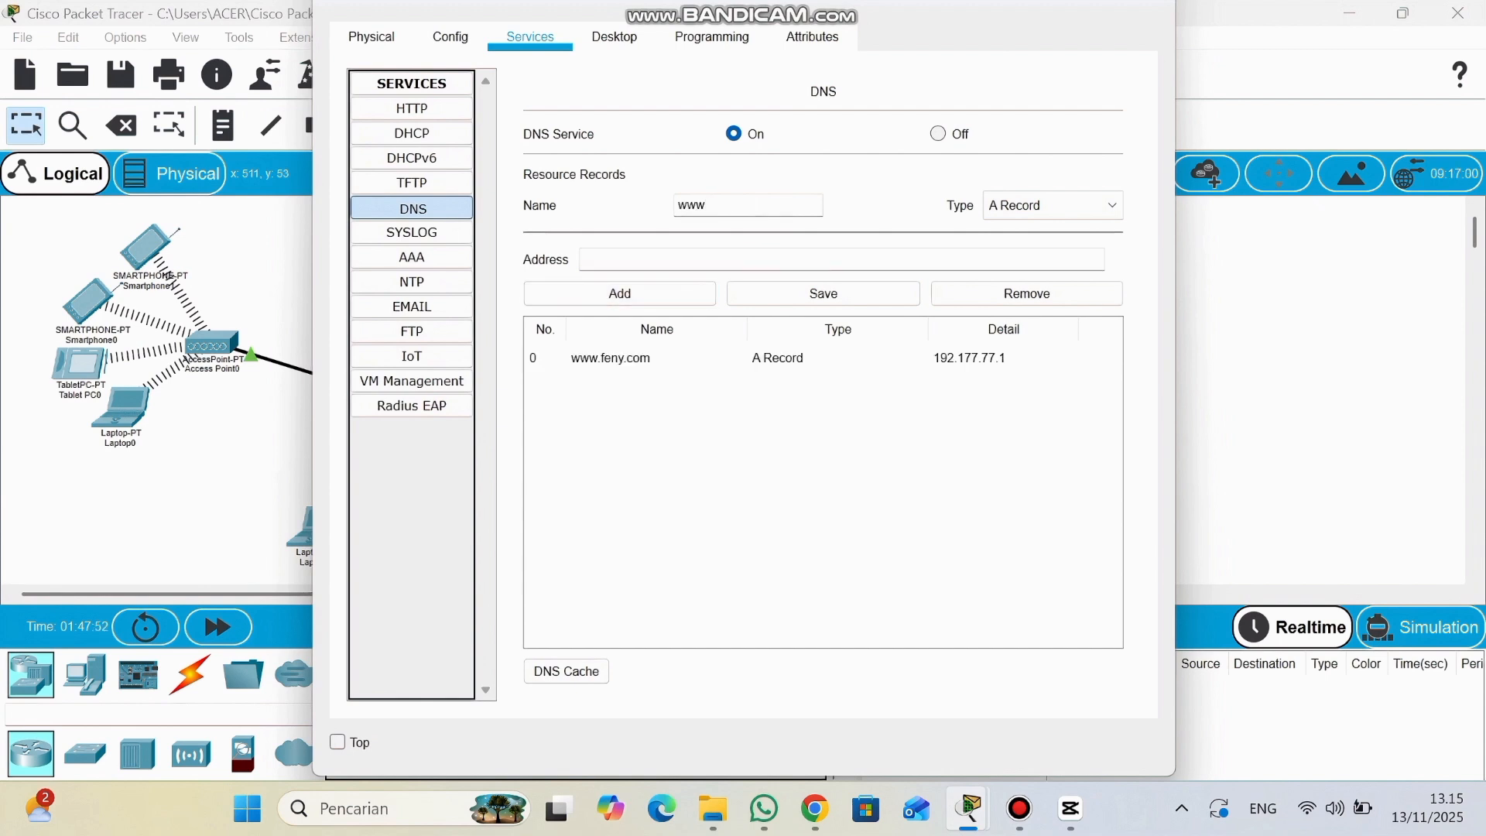
pyautogui.write('.informatikaitaf.co.id')
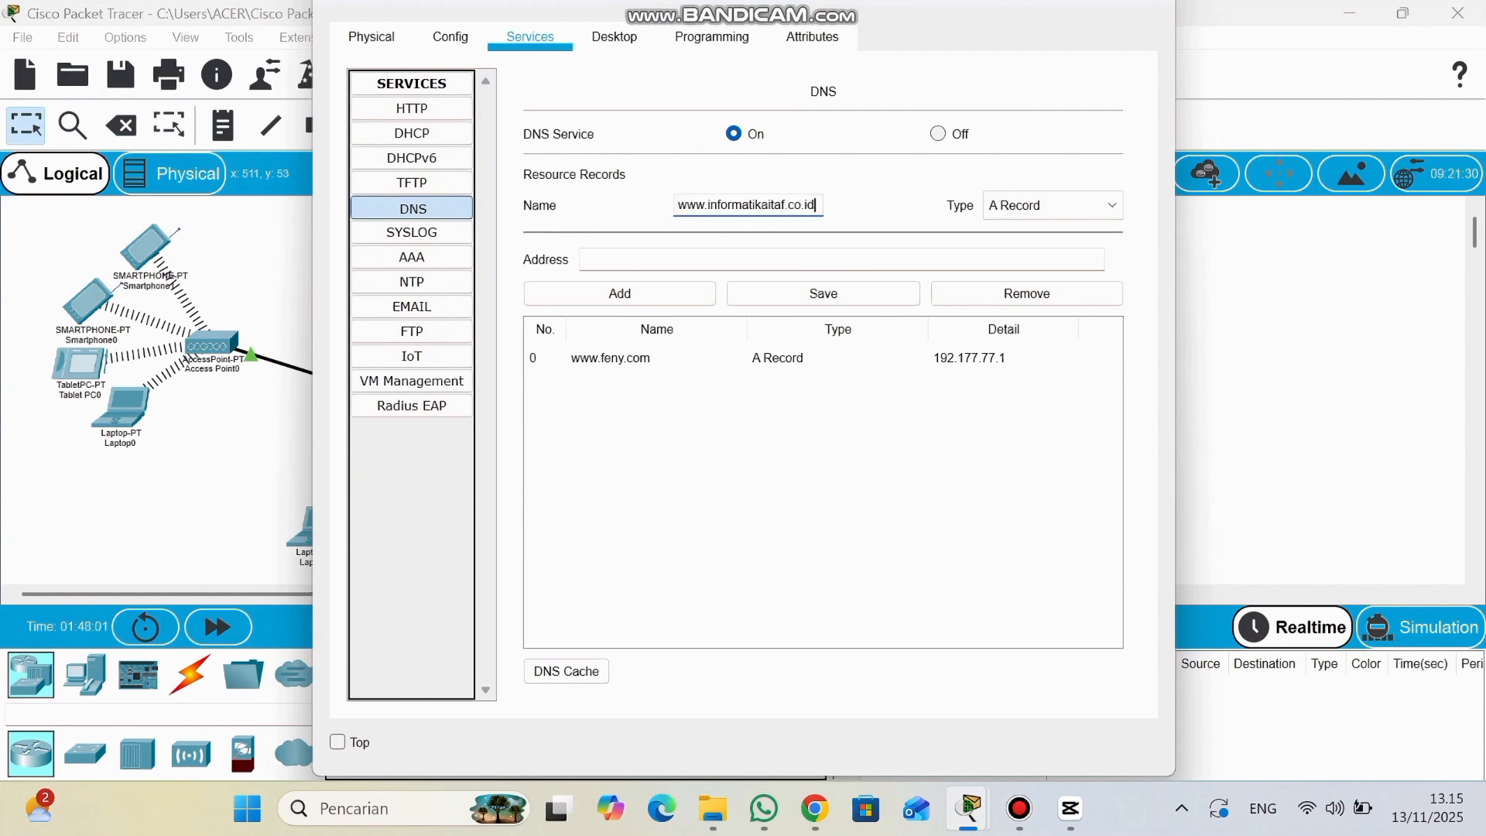
pyautogui.press('Tab')
pyautogui.write('192.177.77.1')
pyautogui.press('BackSpace')
pyautogui.write('2')
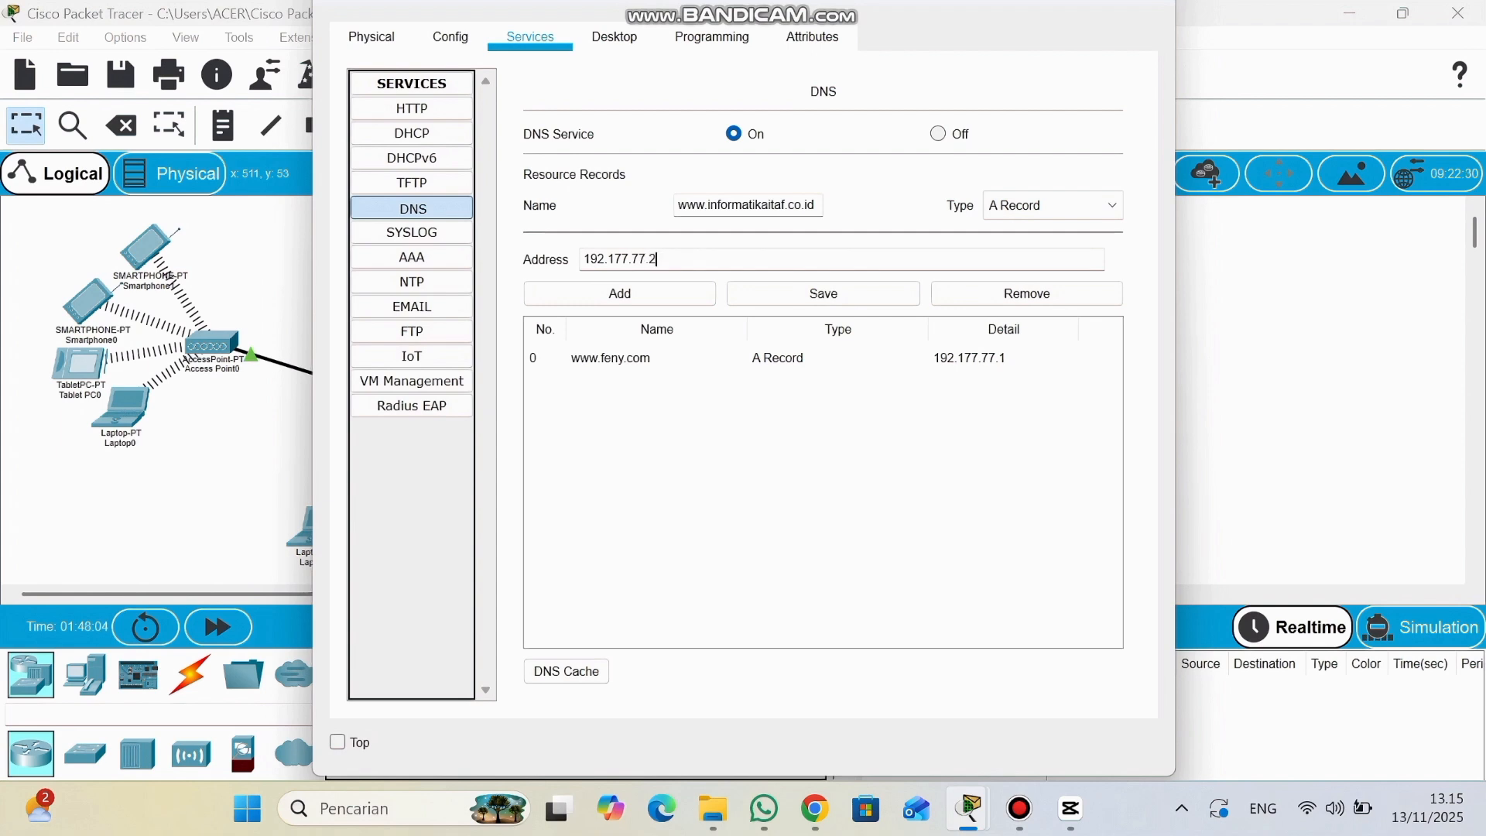
pyautogui.click(620, 293)
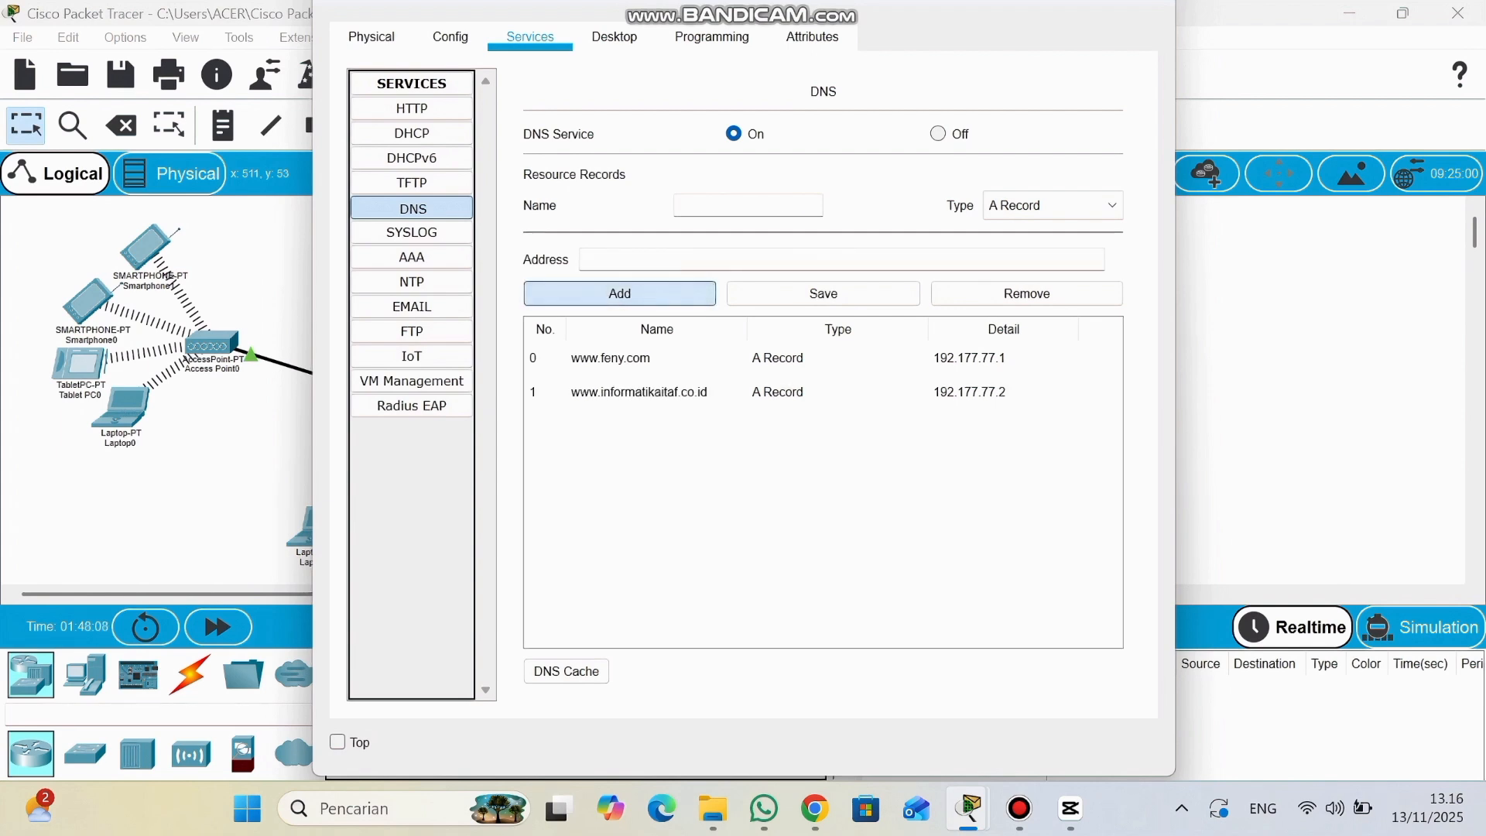
pyautogui.click(728, 205)
pyautogui.write('www')
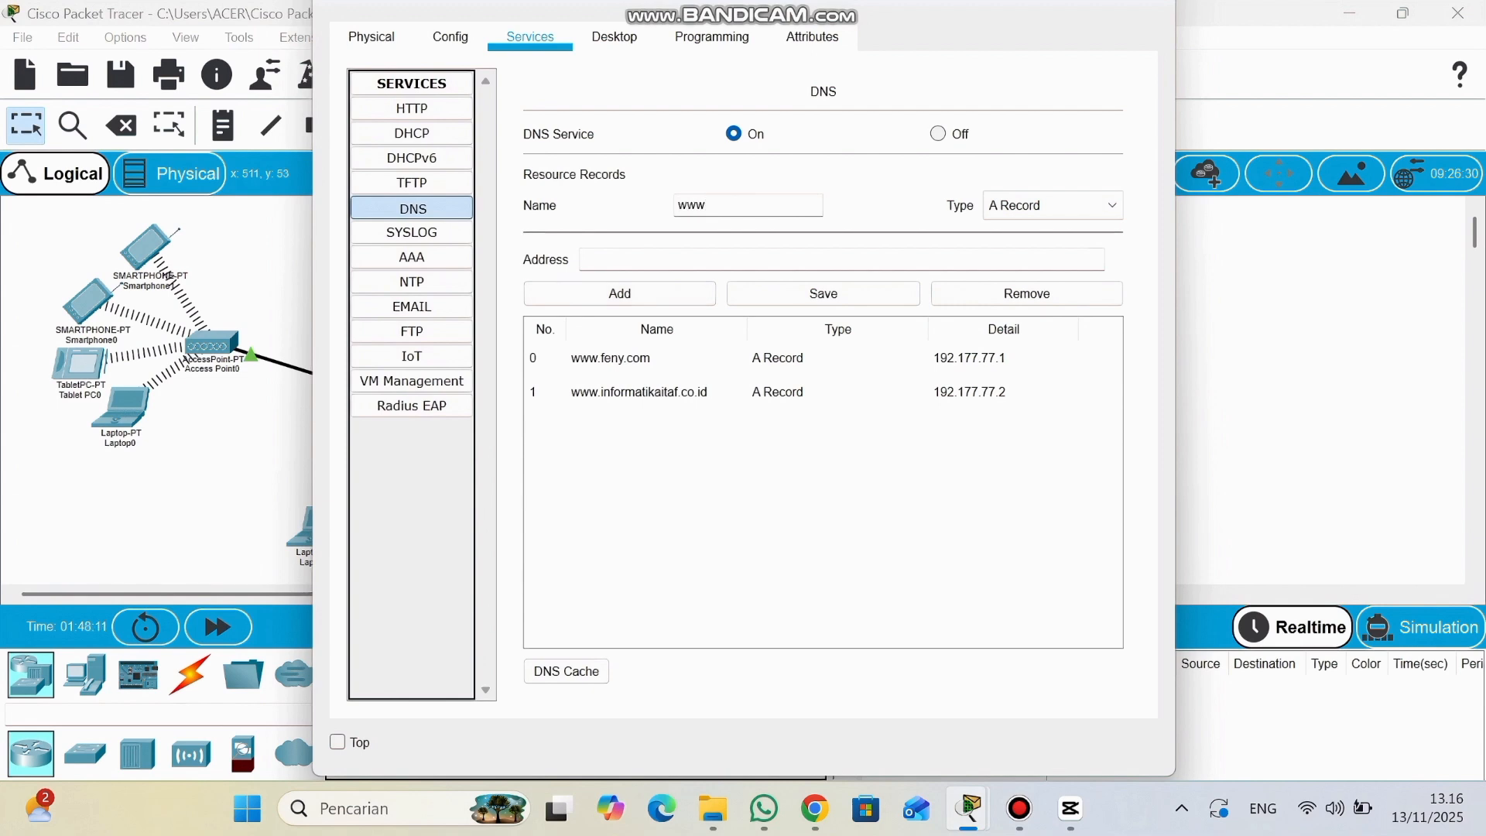
pyautogui.write('.itafkupang.ac.id')
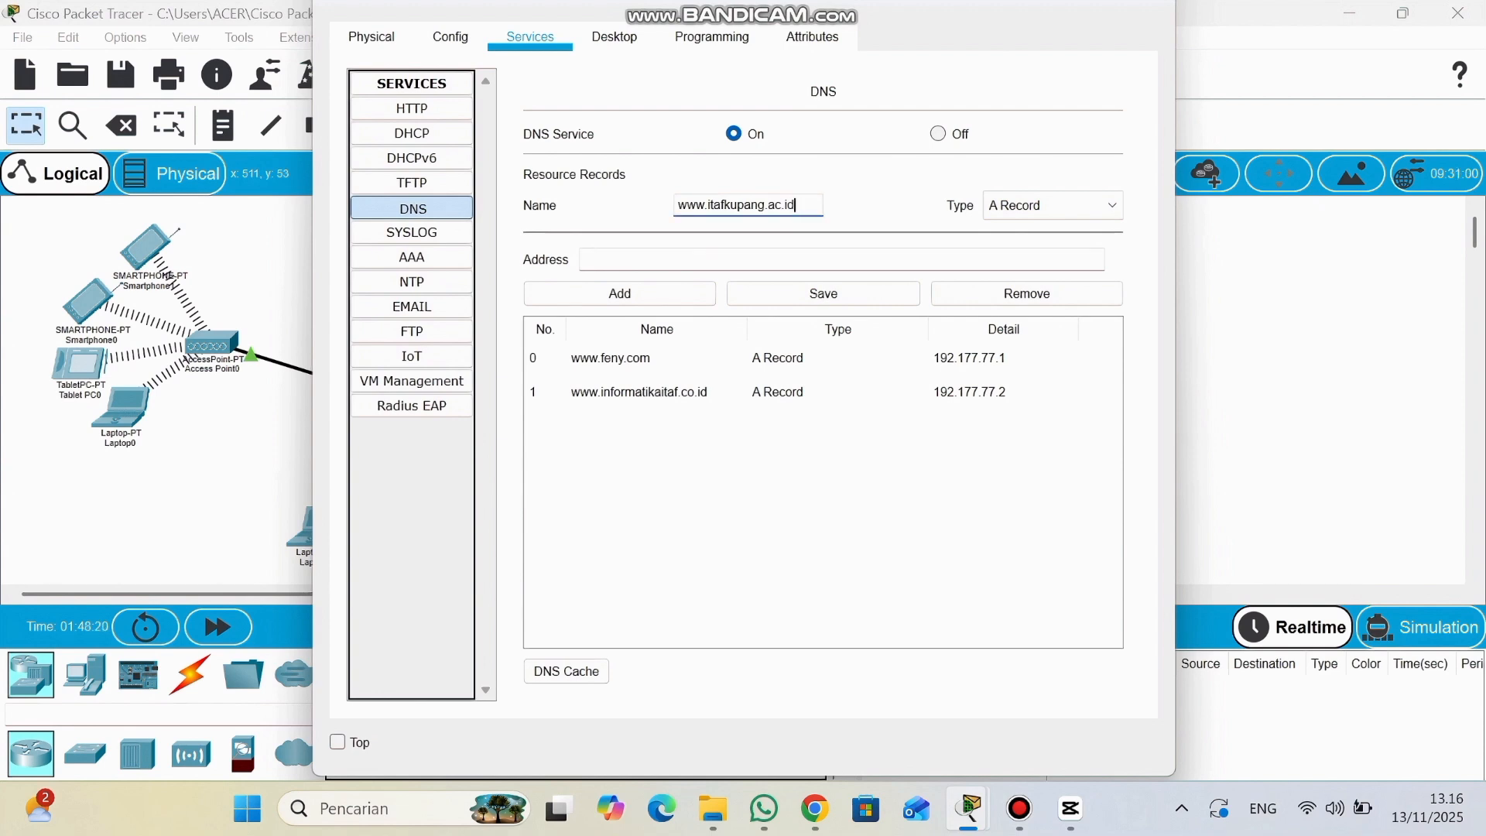
pyautogui.write('192.177.77.3')
pyautogui.press('BackSpace')
pyautogui.press('BackSpace')
pyautogui.press('BackSpace')
pyautogui.press('BackSpace')
pyautogui.press('BackSpace')
pyautogui.press('BackSpace')
pyautogui.press('BackSpace')
pyautogui.press('BackSpace')
pyautogui.press('BackSpace')
pyautogui.press('BackSpace')
pyautogui.press('BackSpace')
pyautogui.click(585, 259)
pyautogui.write('192.177.77.10')
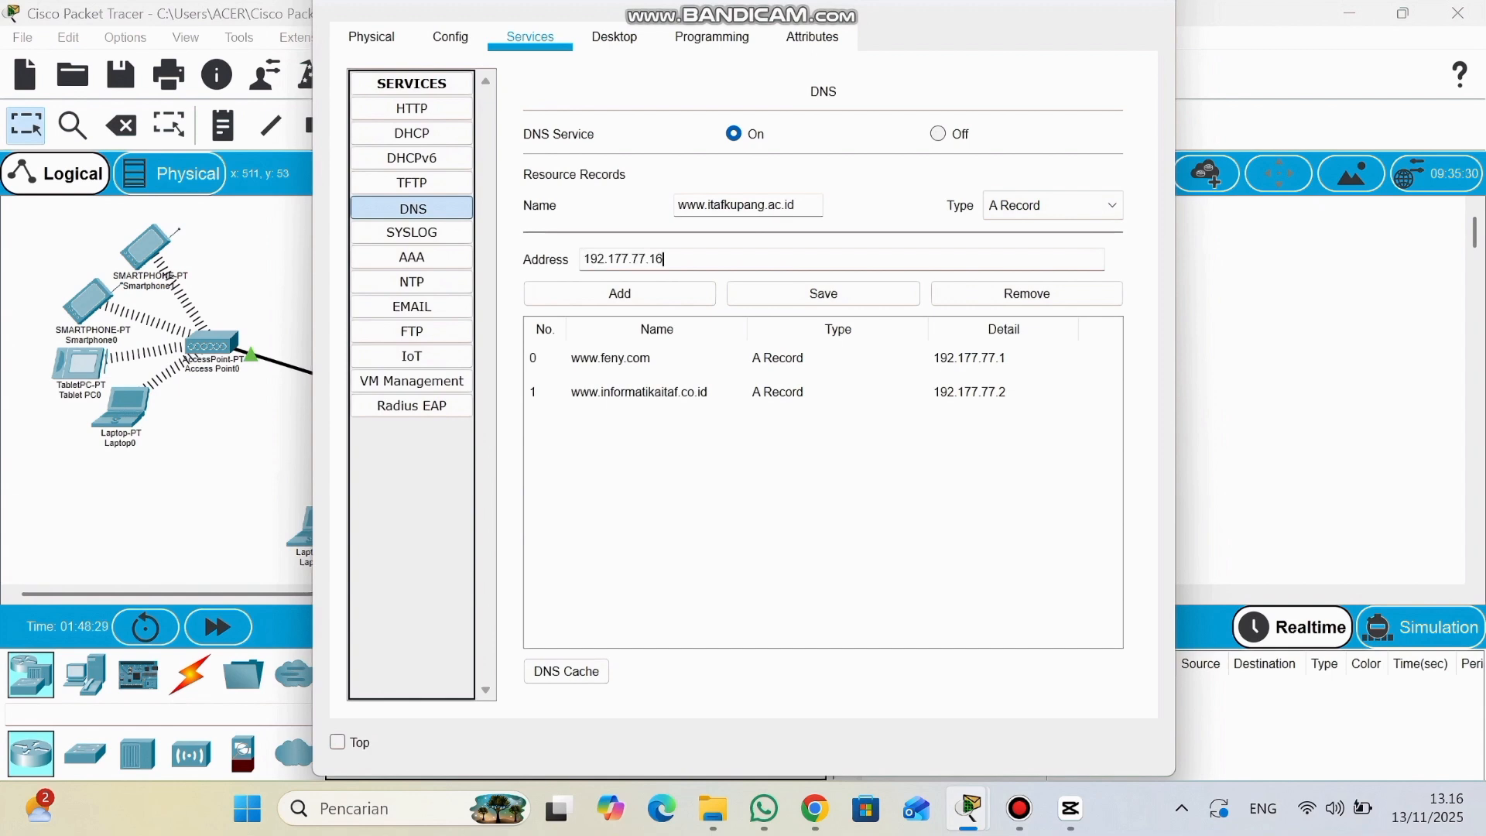
pyautogui.press('BackSpace')
pyautogui.press('BackSpace')
pyautogui.write('3')
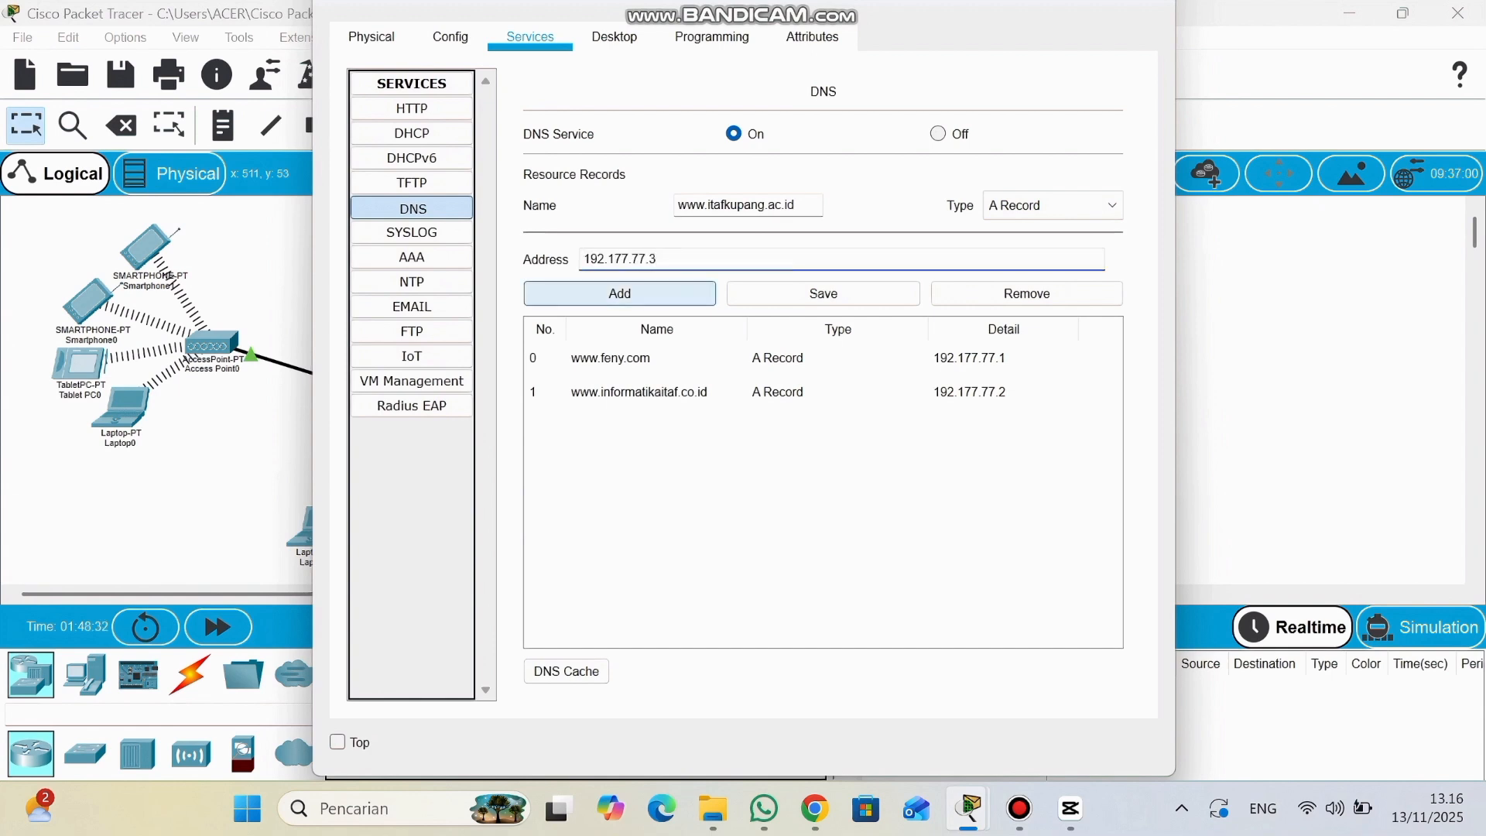
pyautogui.click(621, 294)
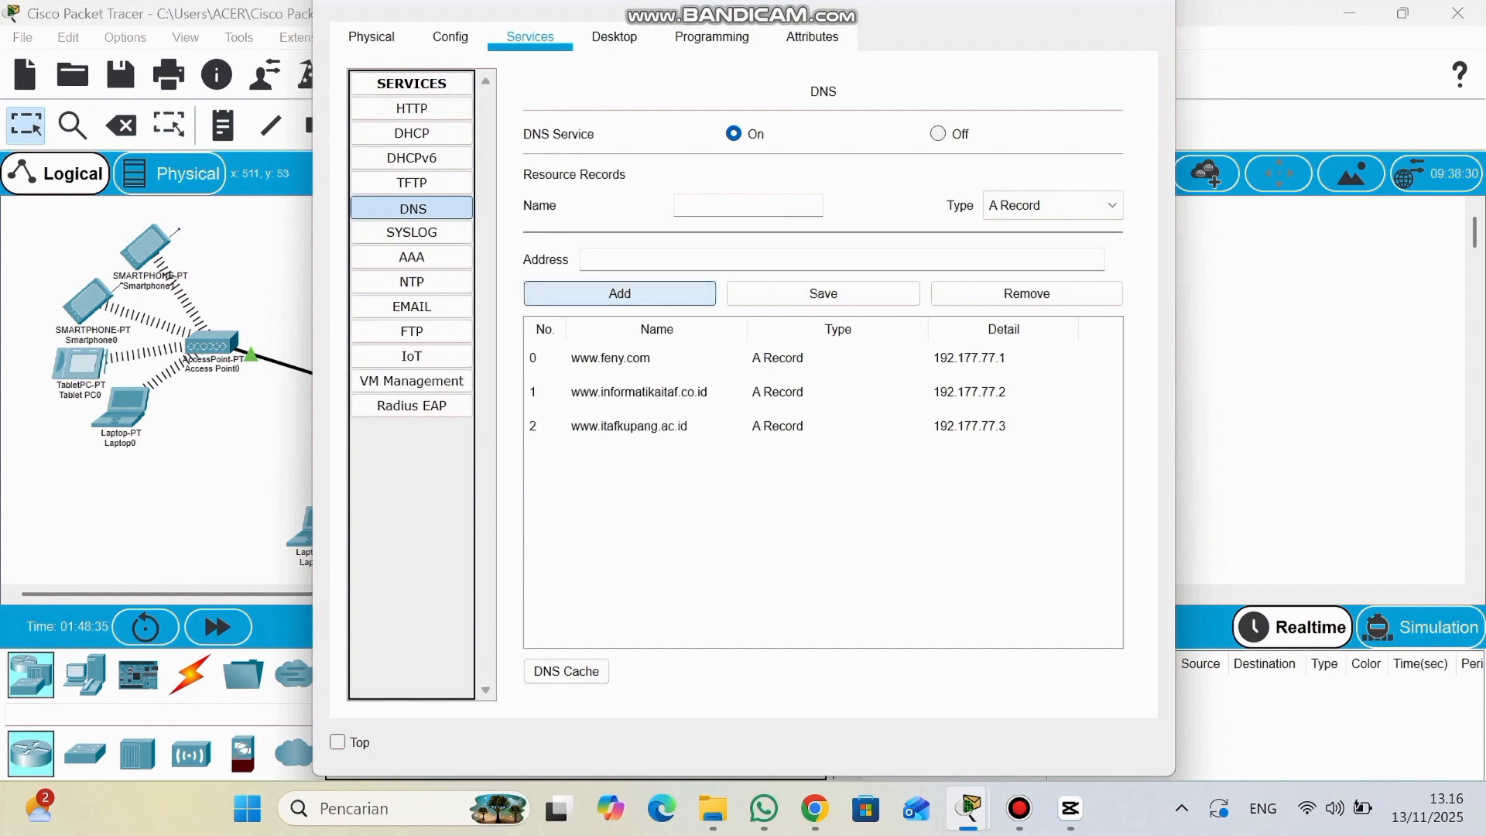
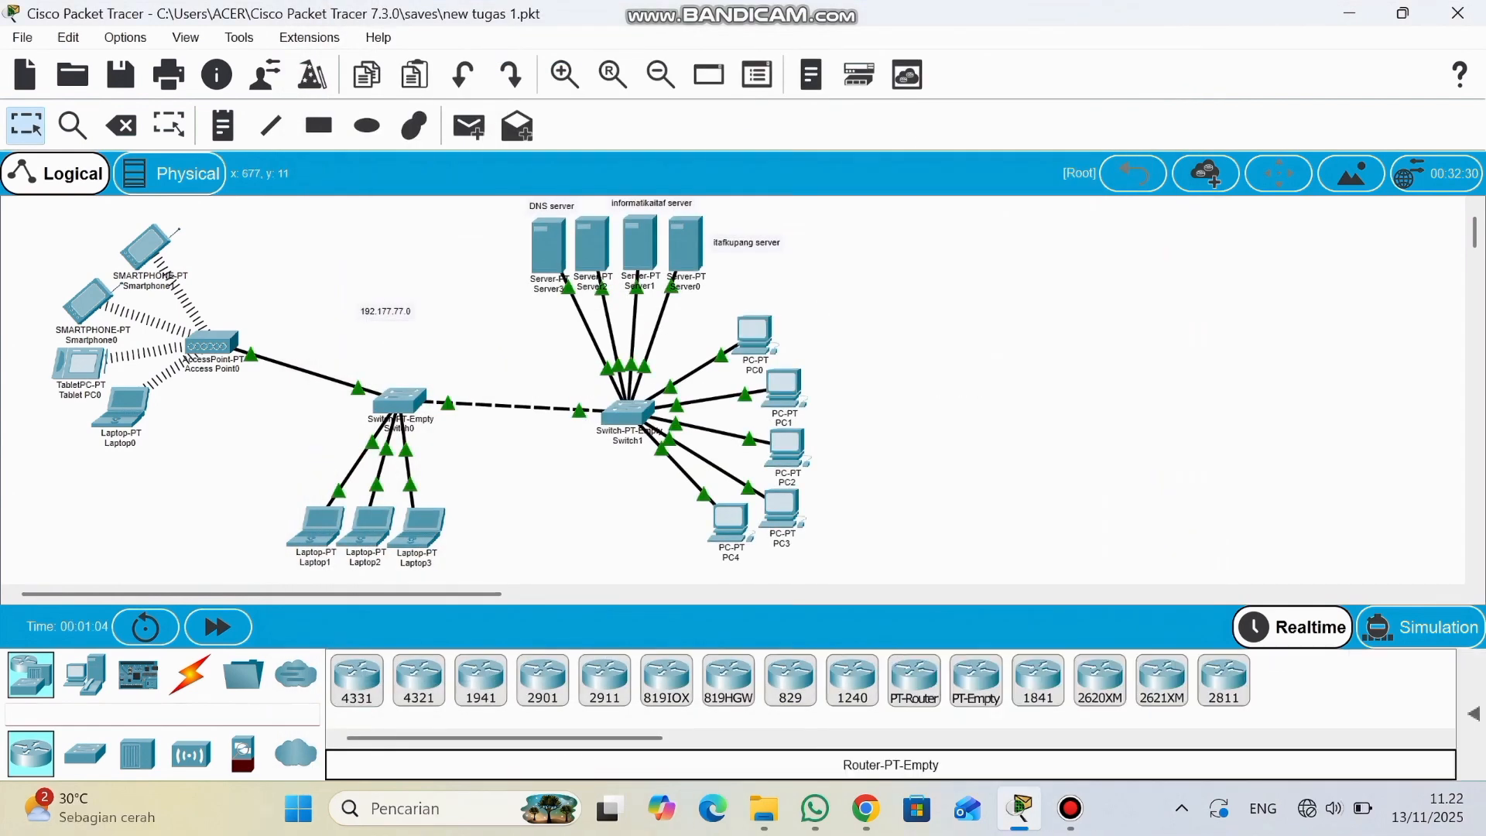
pyautogui.click(469, 125)
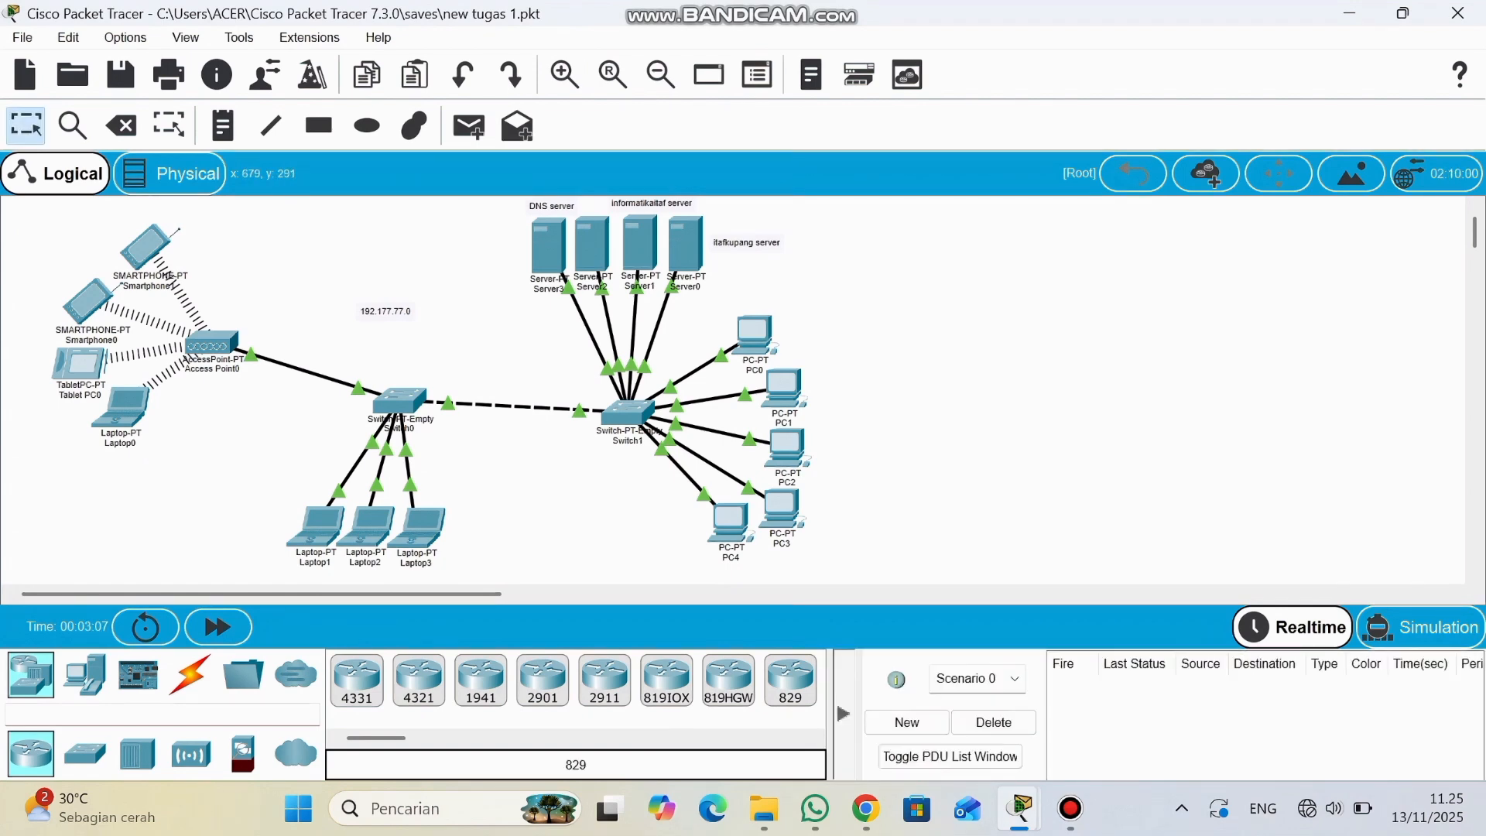
pyautogui.click(730, 523)
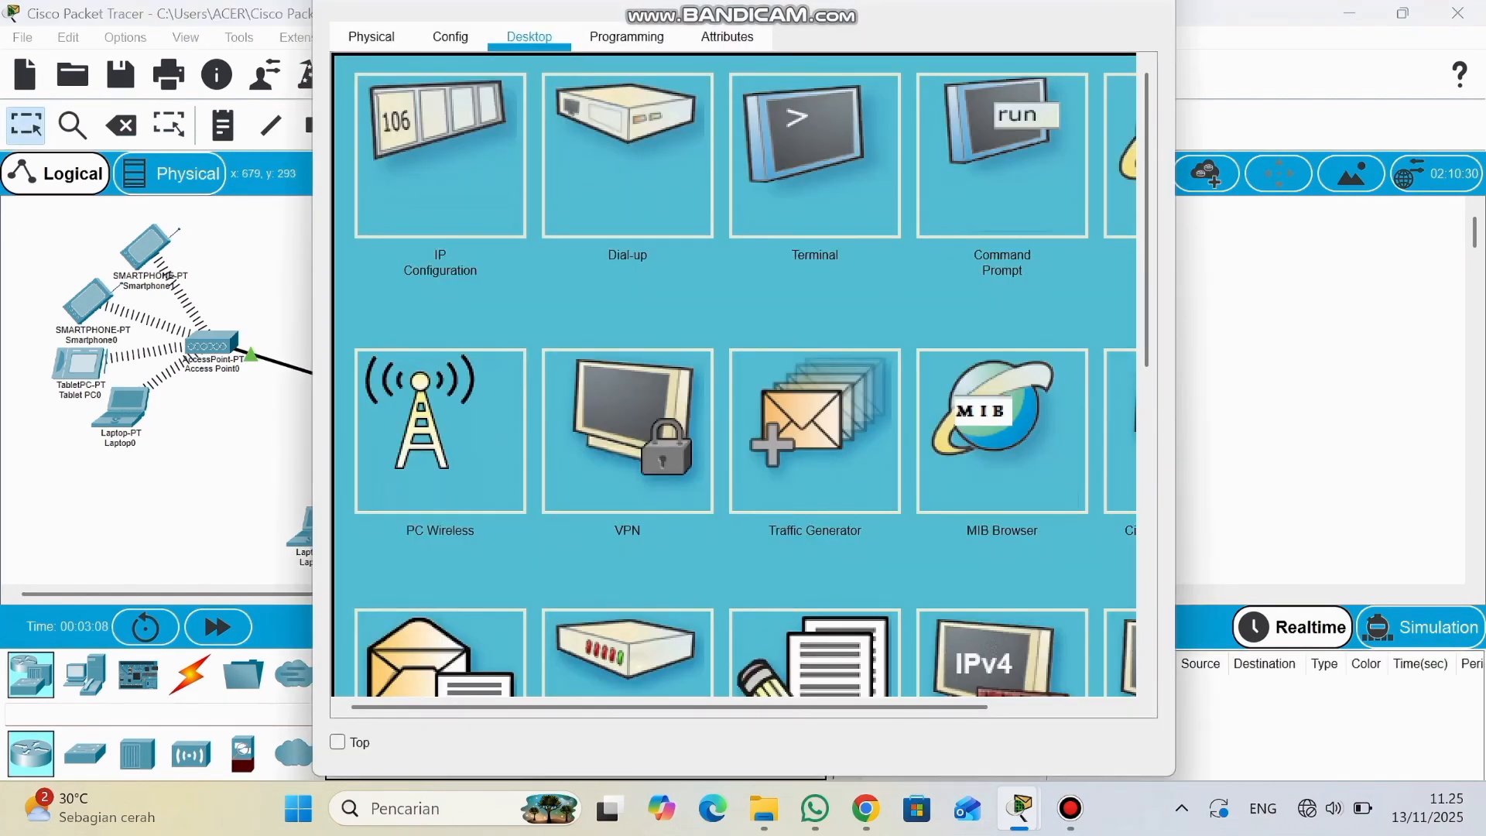
pyautogui.hscroll(4, 734, 376)
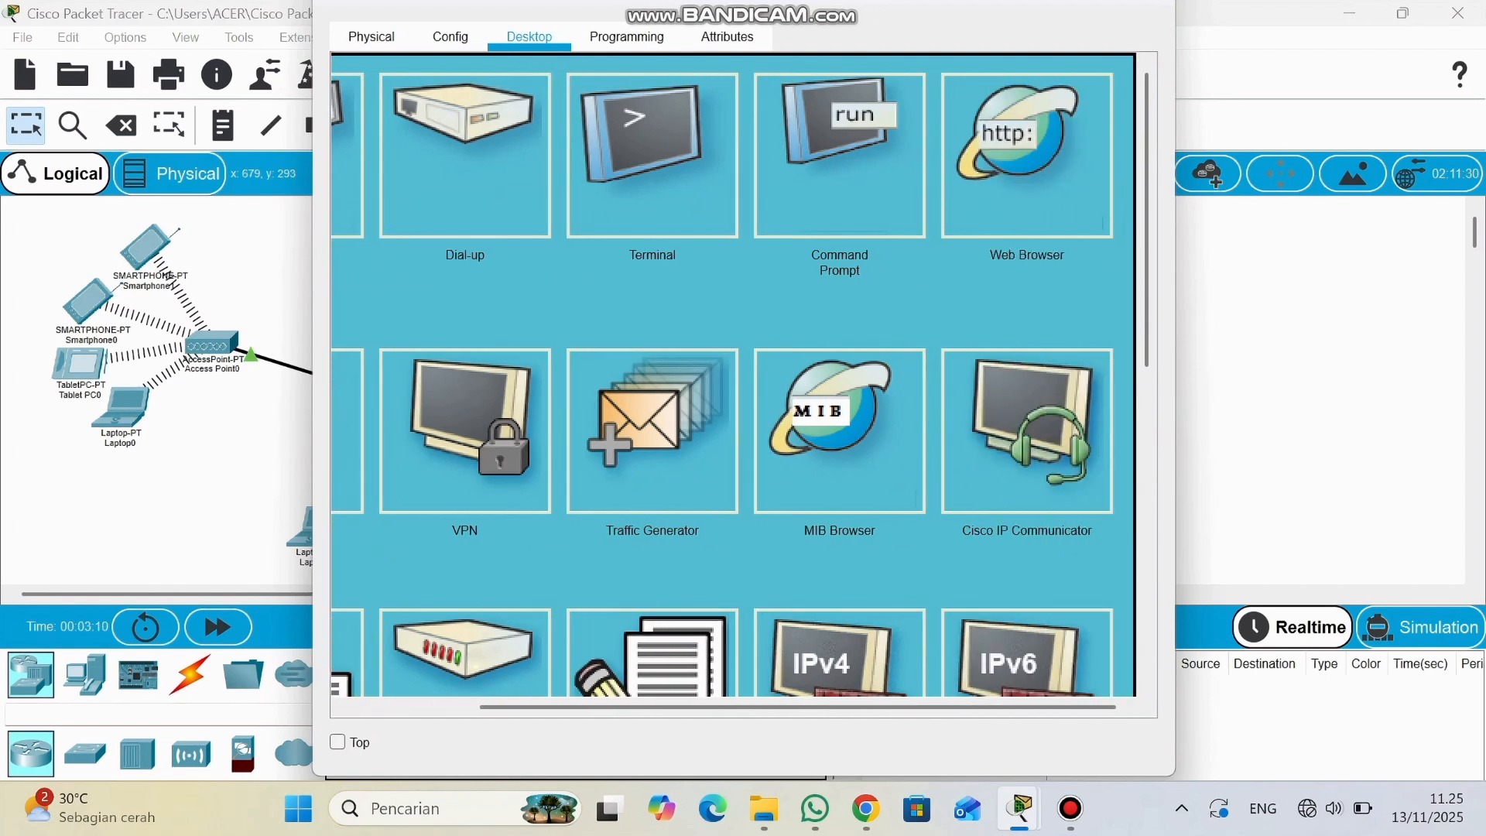
pyautogui.click(1027, 155)
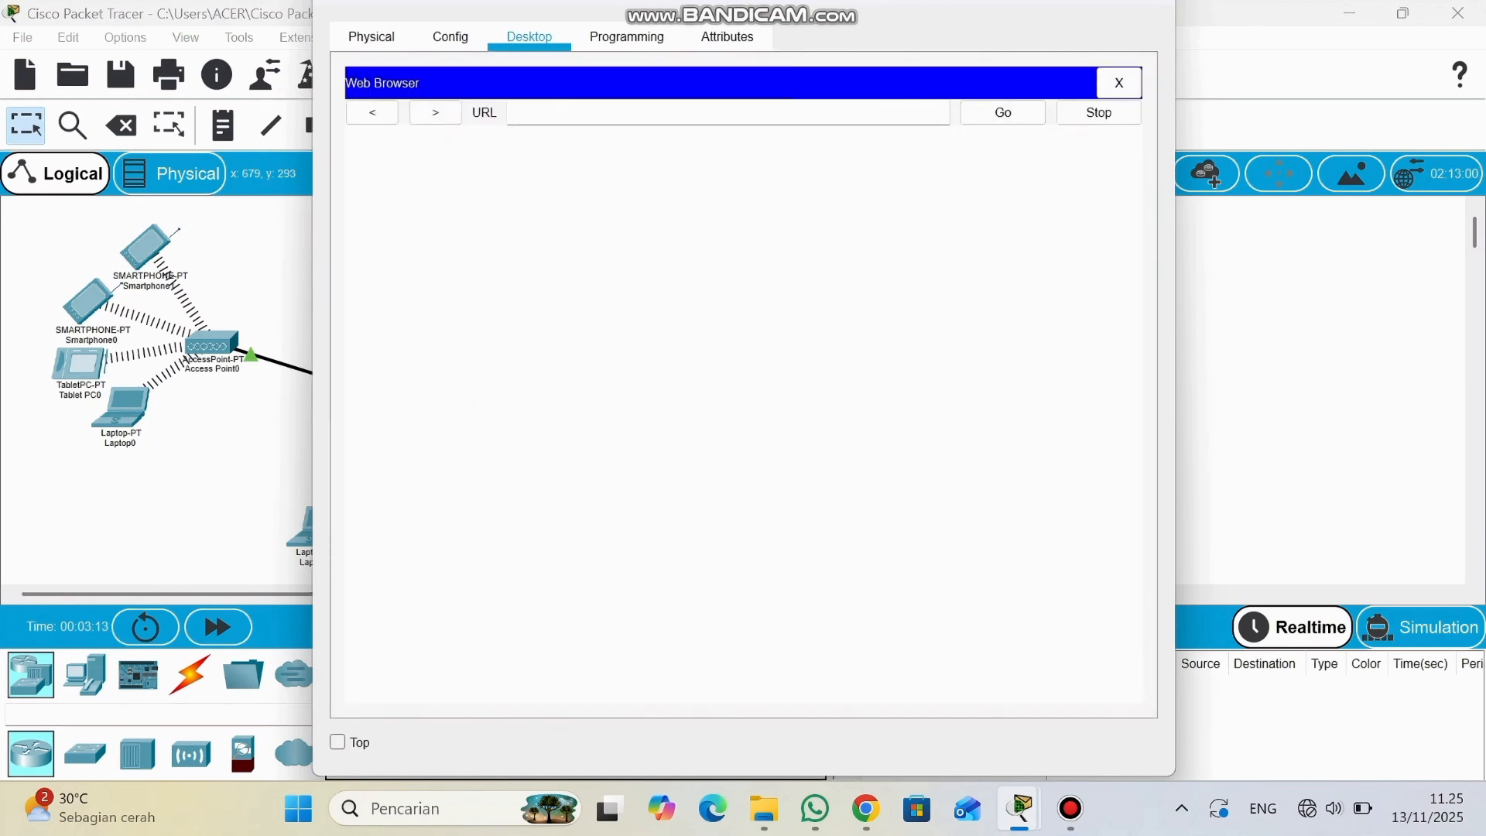
pyautogui.write('www.feny.com')
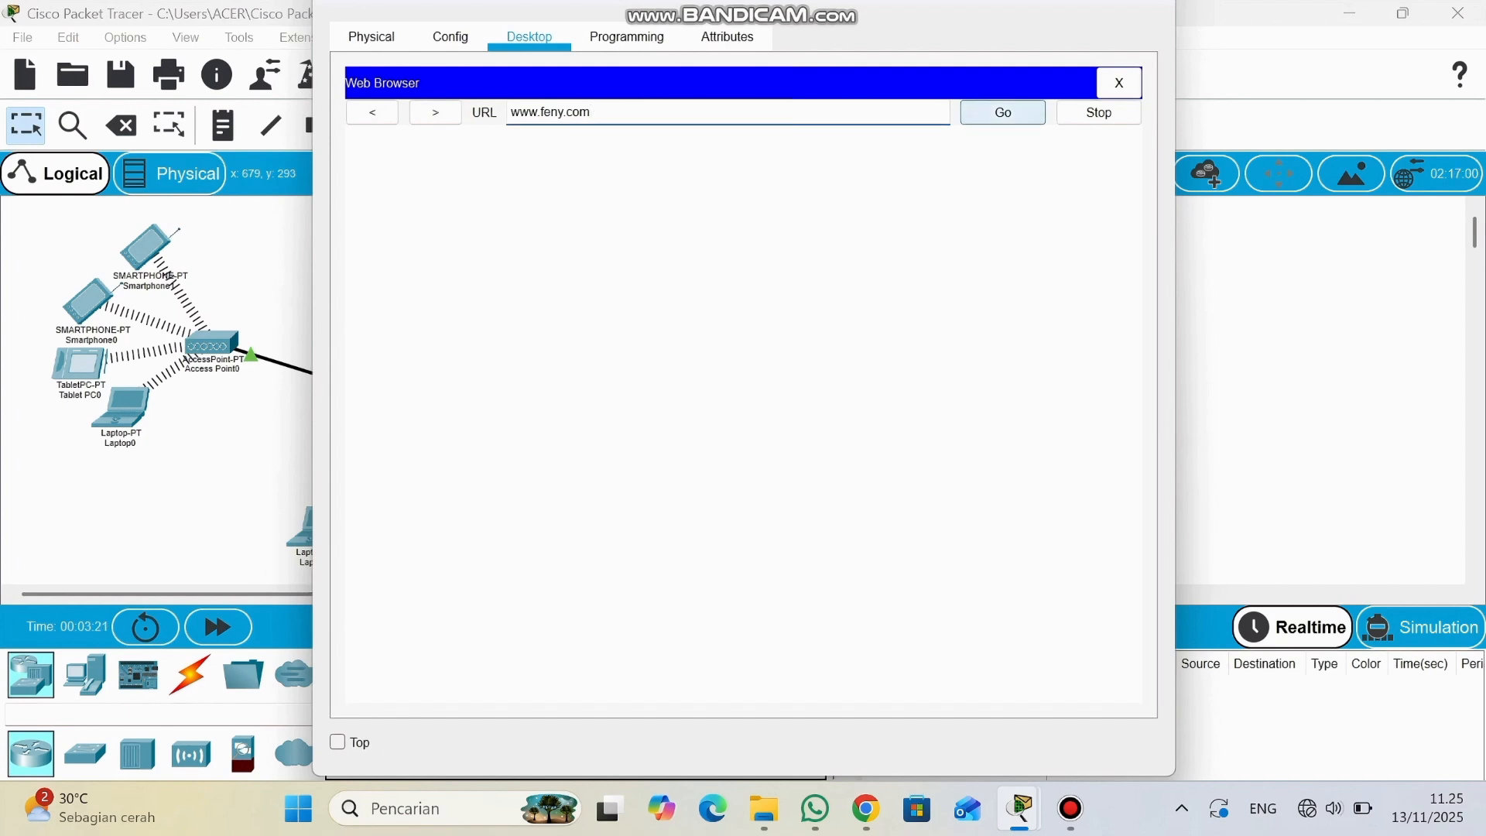
pyautogui.click(1003, 113)
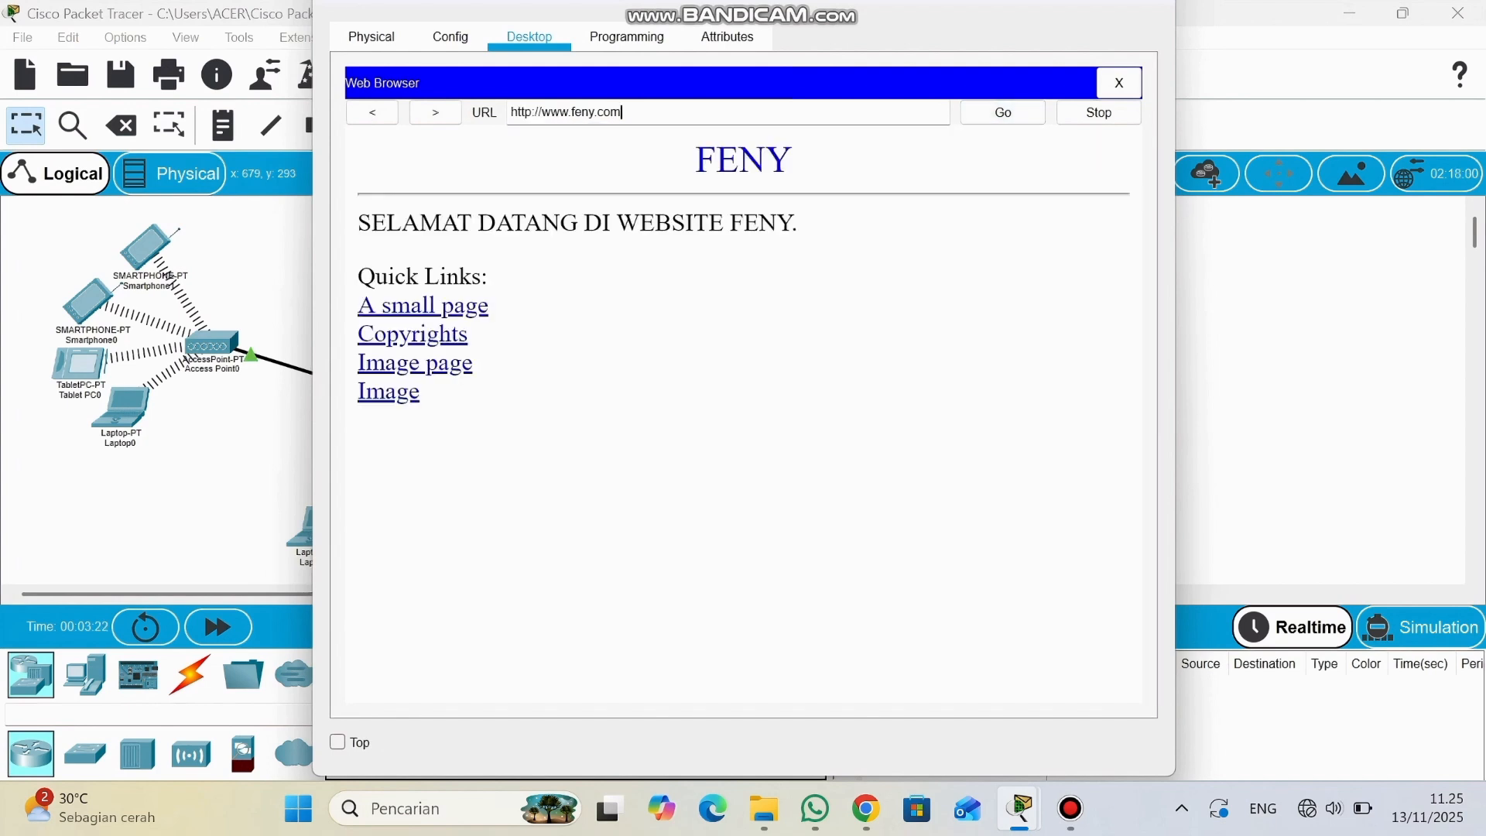
pyautogui.hotkey('ctrl', 'a')
pyautogui.press('BackSpace')
pyautogui.write('w')
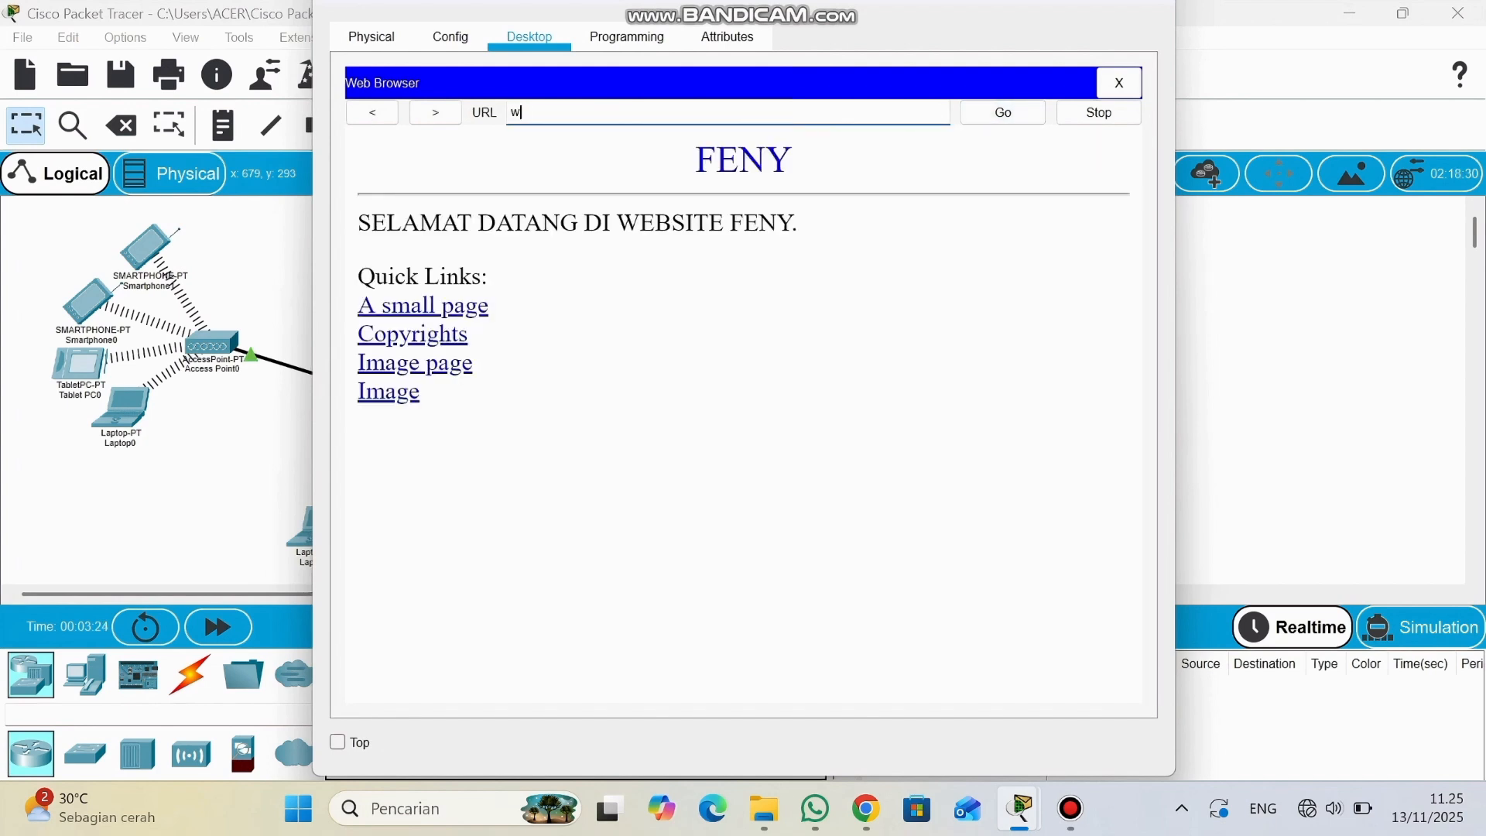
pyautogui.write('ww.informatikaitaf.co.id')
pyautogui.click(1004, 112)
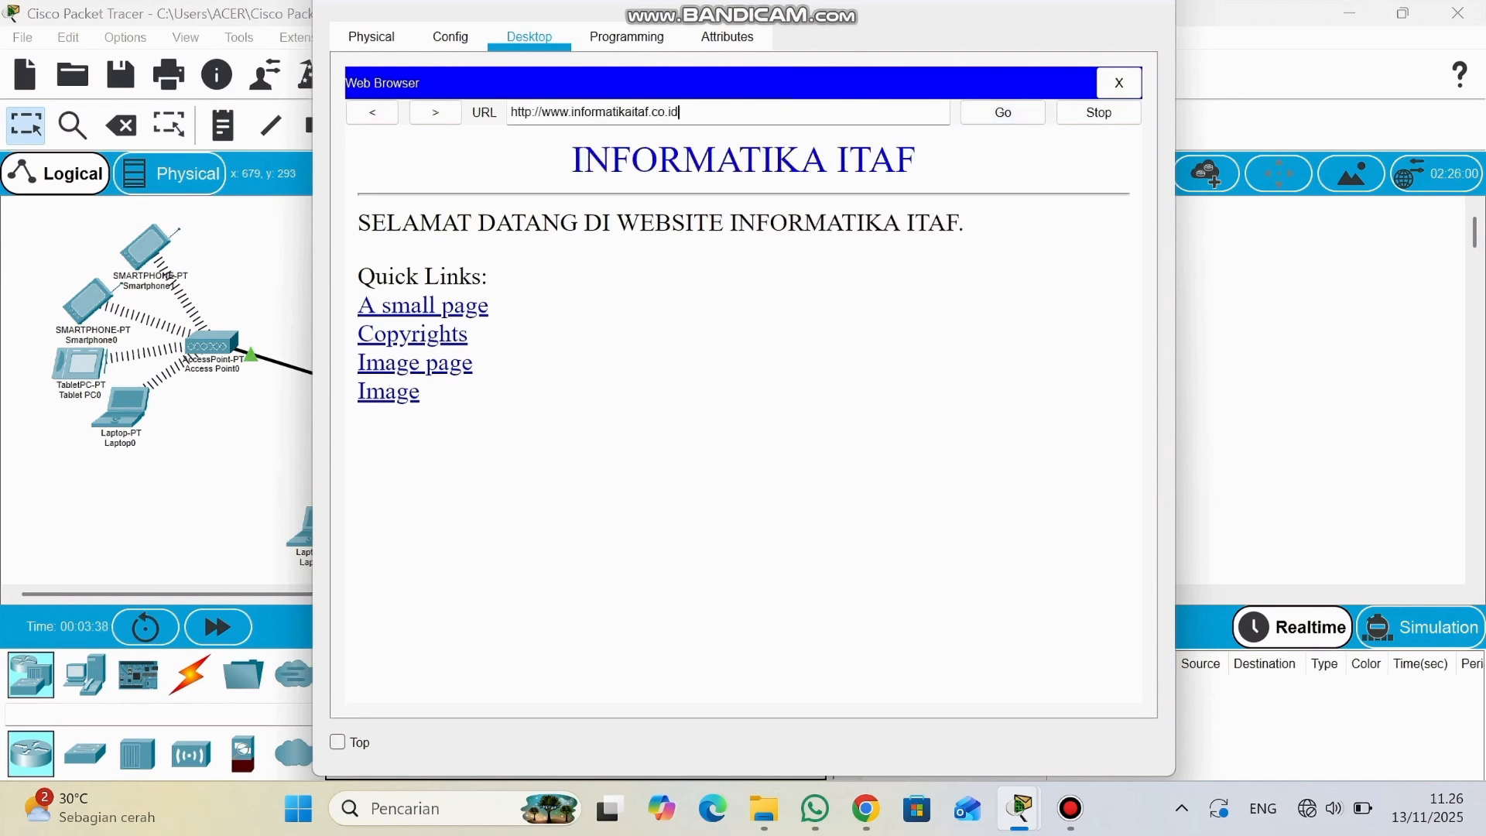
pyautogui.hotkey('ctrl', 'a')
pyautogui.press('BackSpace')
pyautogui.write('ww')
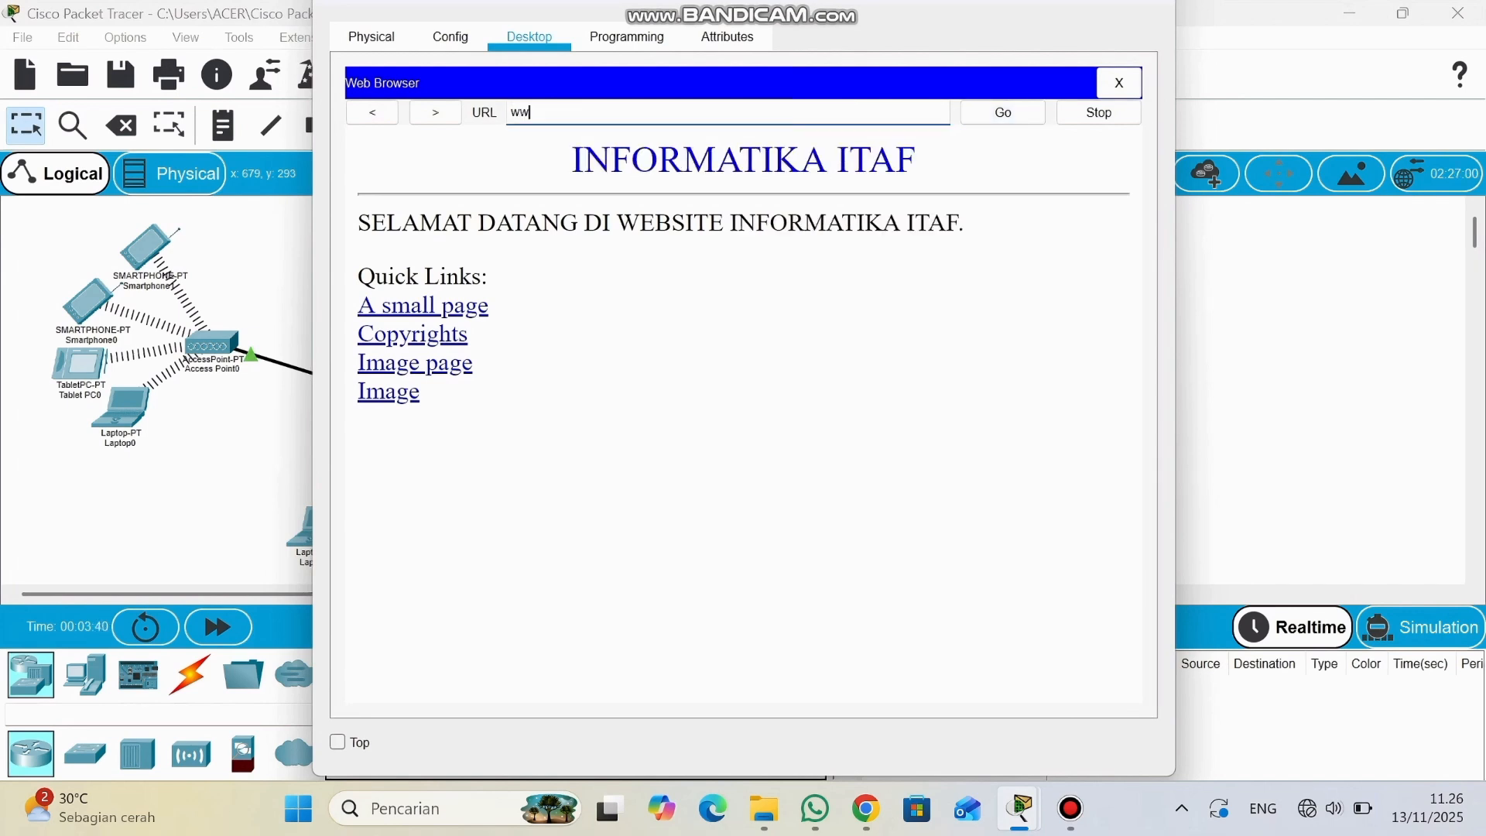
pyautogui.write('w.itafkupang.ac.id')
pyautogui.click(1003, 113)
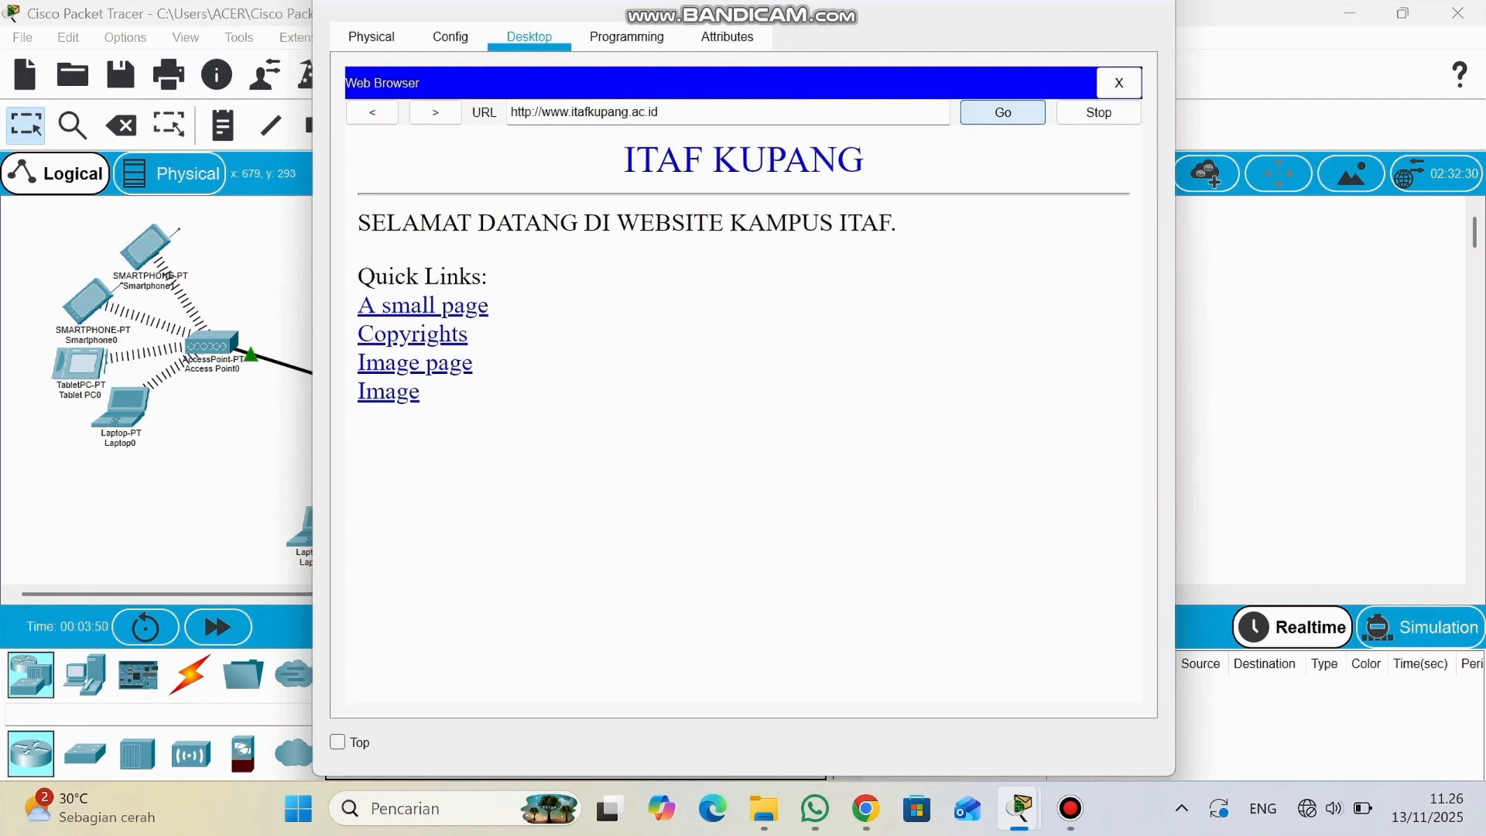
pyautogui.click(1254, 295)
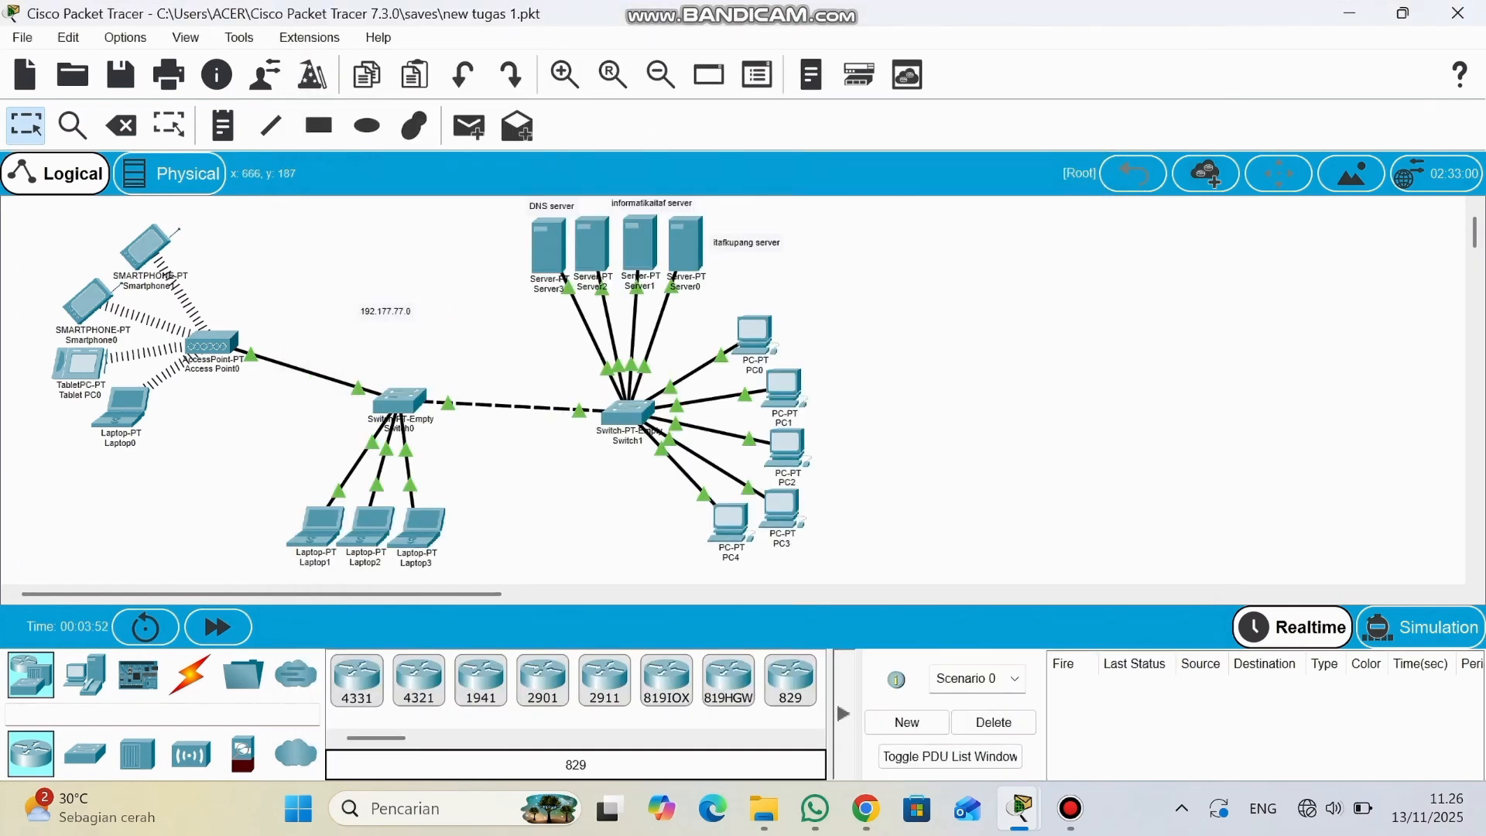
pyautogui.click(322, 531)
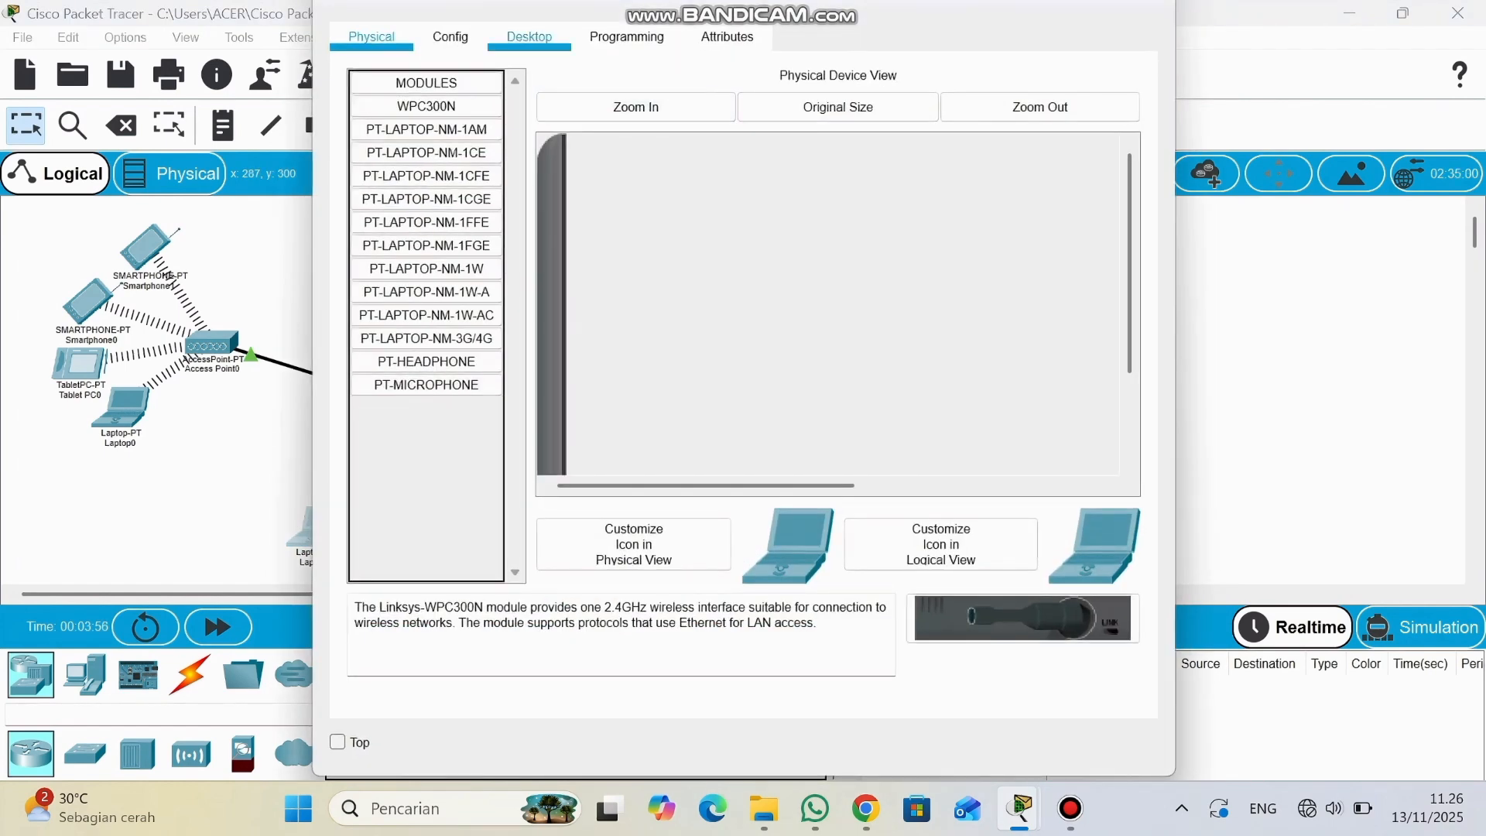
pyautogui.click(530, 37)
pyautogui.hscroll(3, 734, 375)
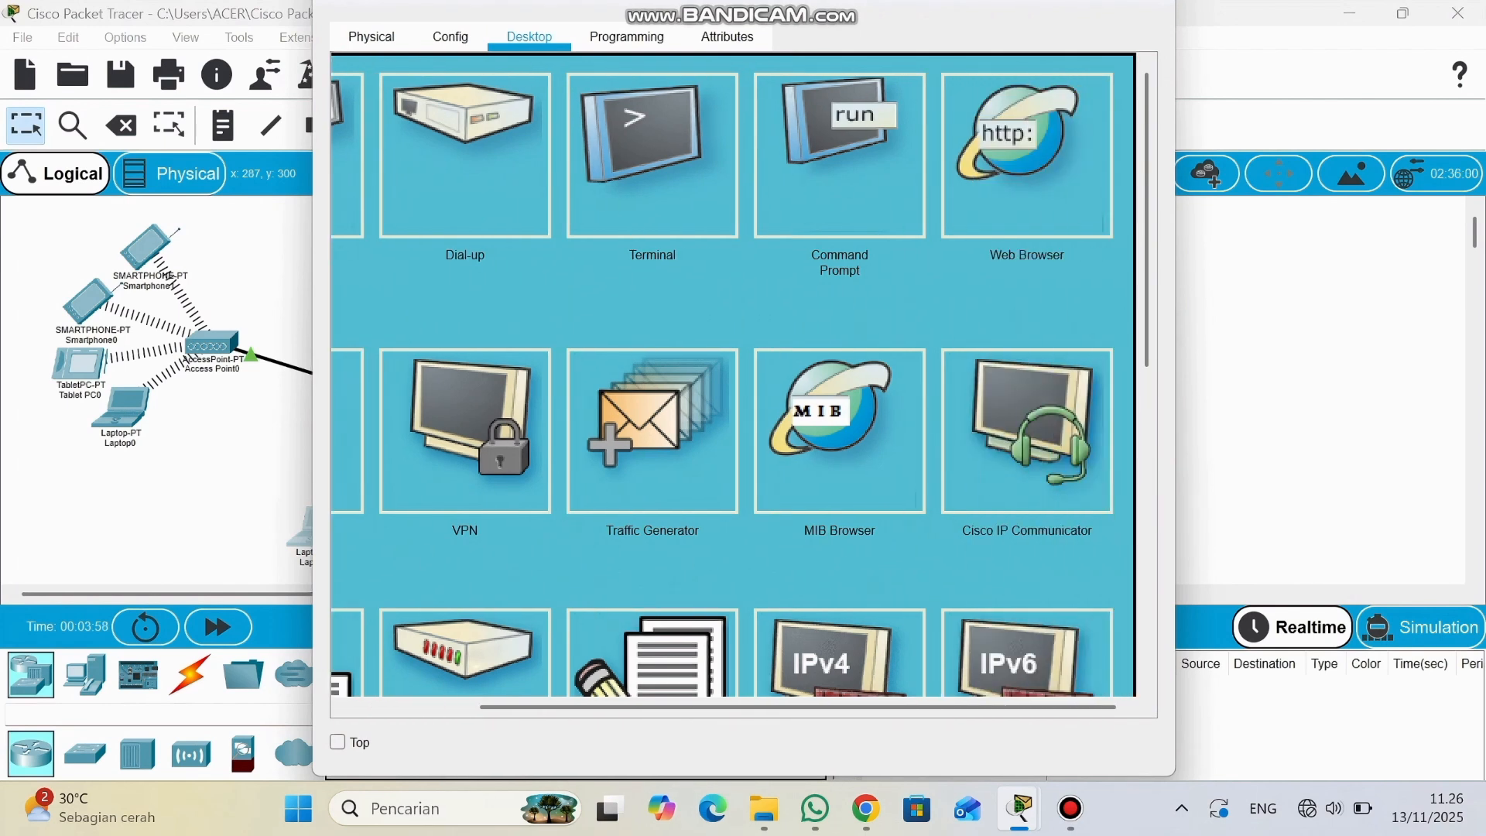
pyautogui.click(1027, 155)
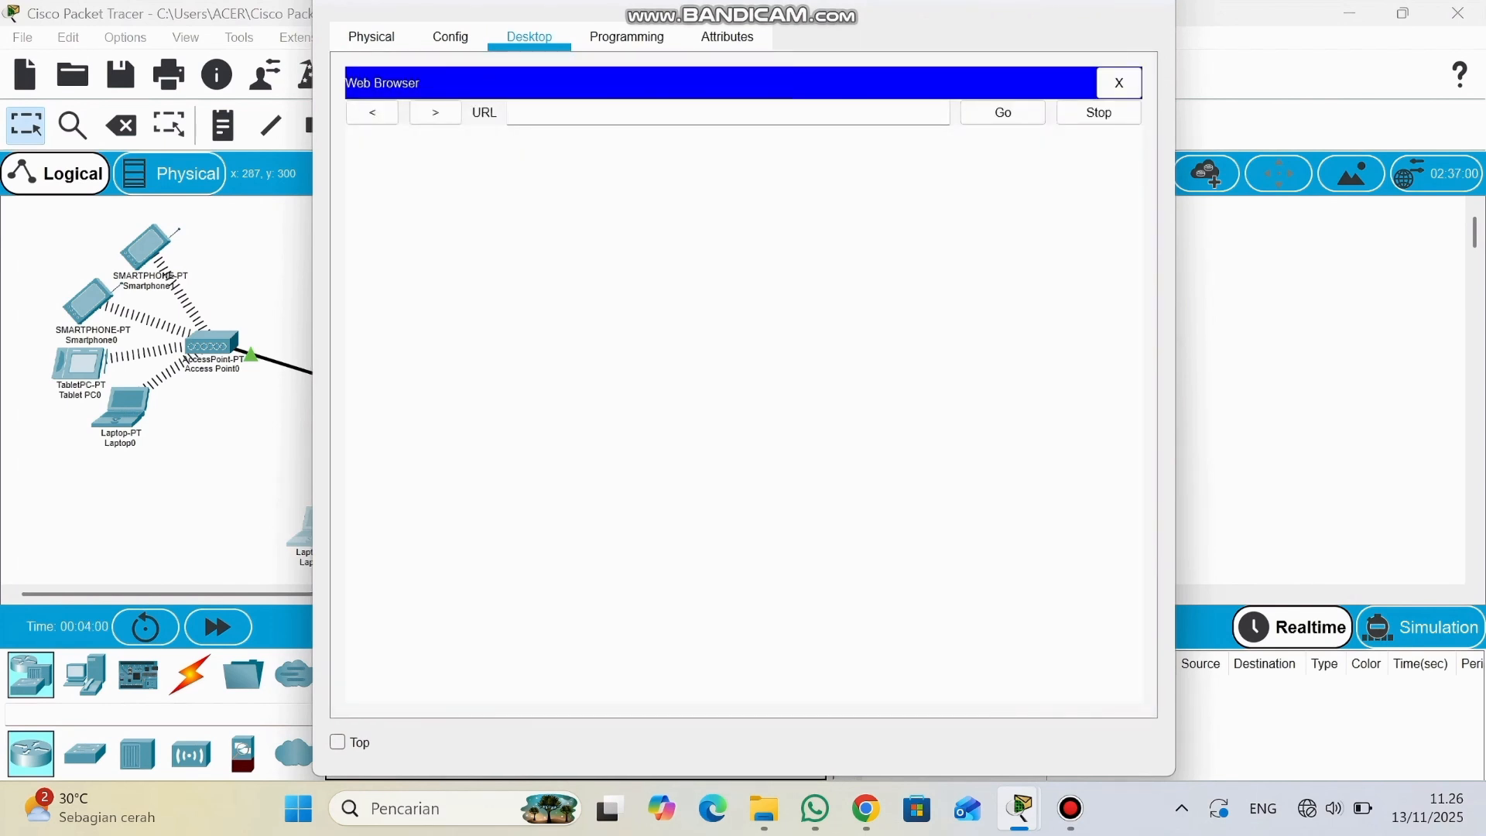
pyautogui.write('www.feny.com')
pyautogui.press('Return')
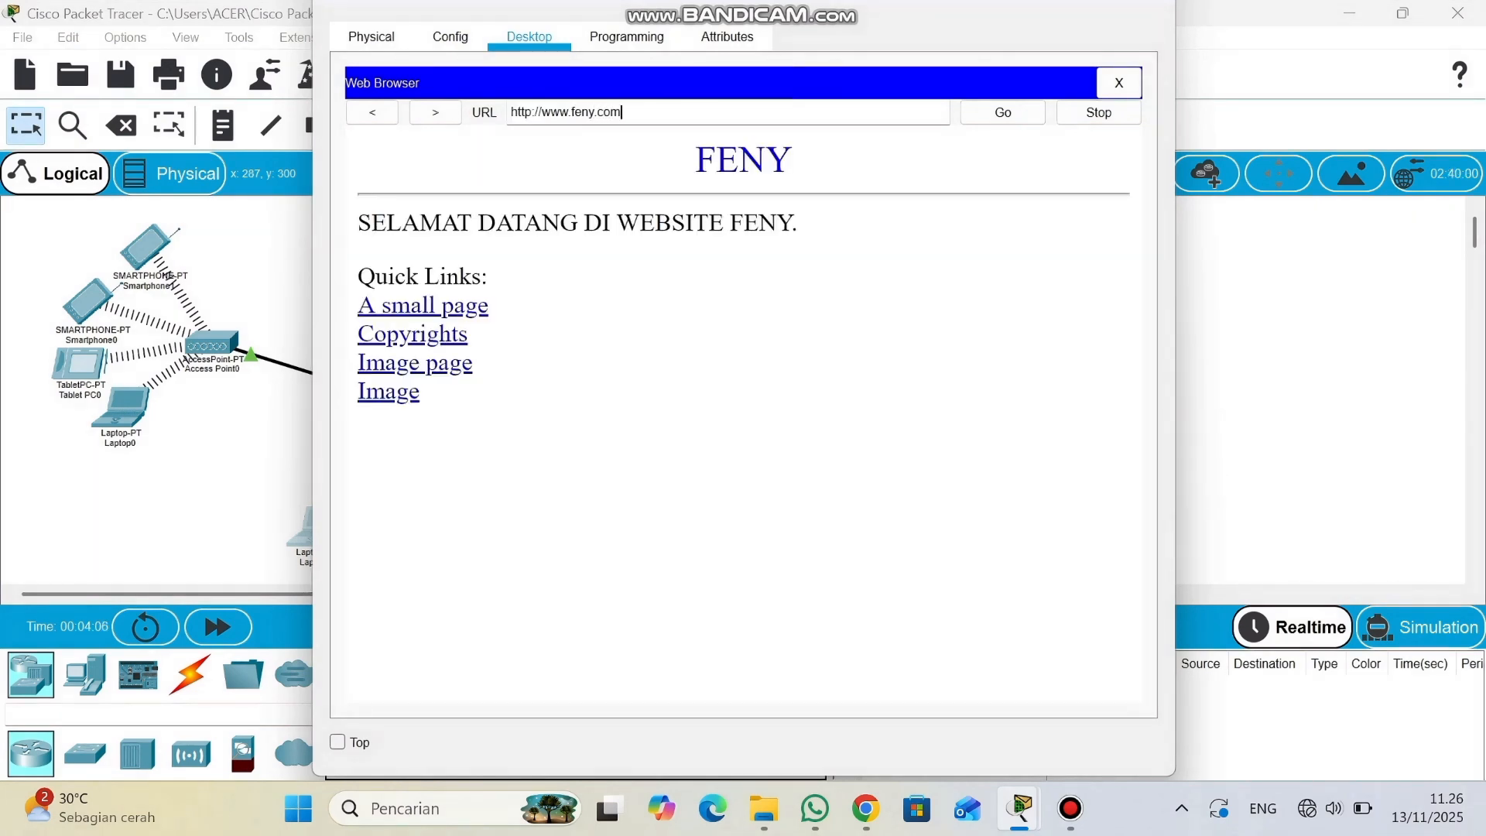
pyautogui.hotkey('ctrl', 'a')
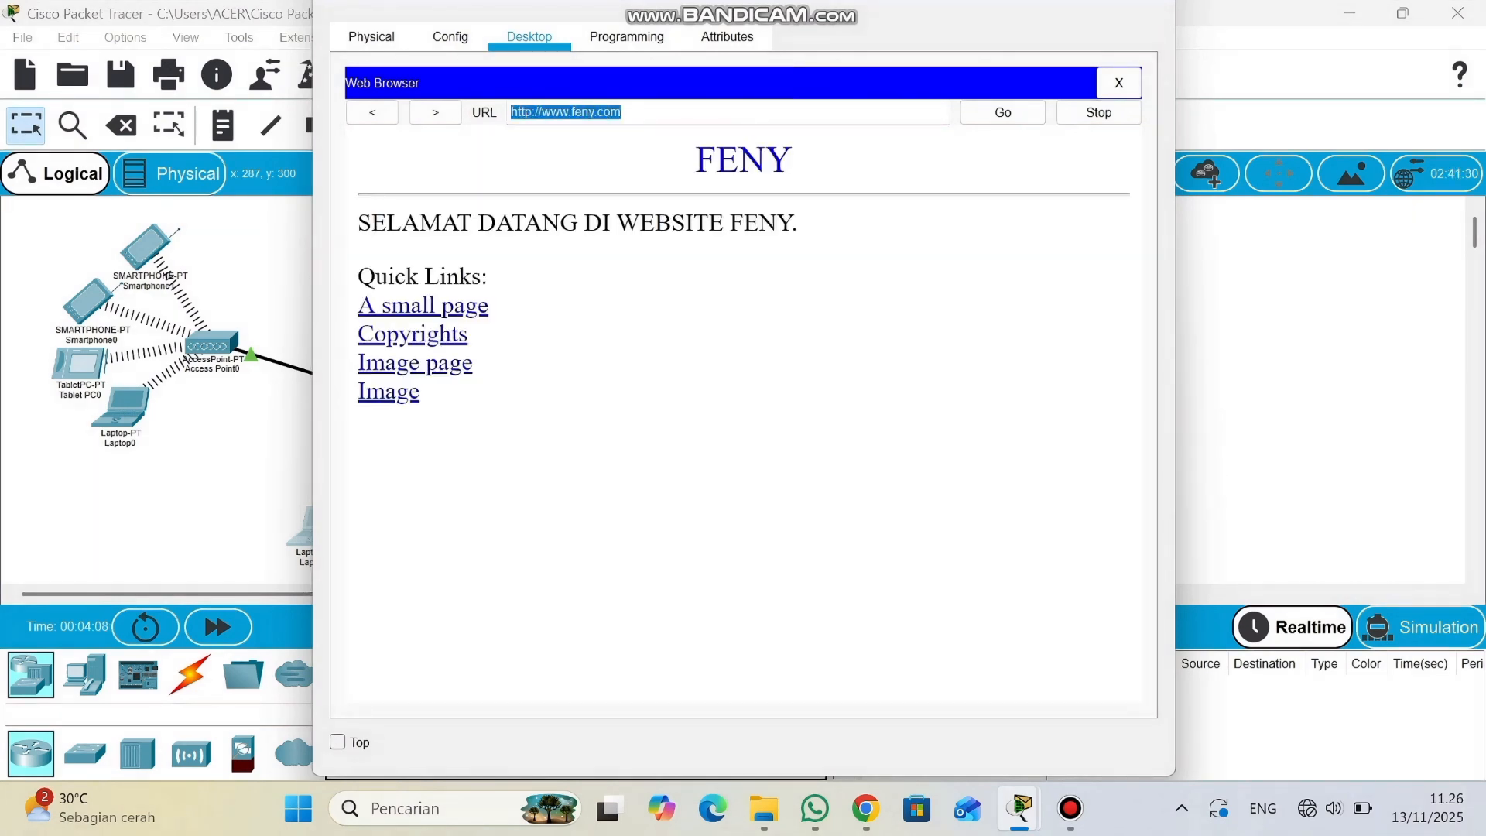
pyautogui.write('www.')
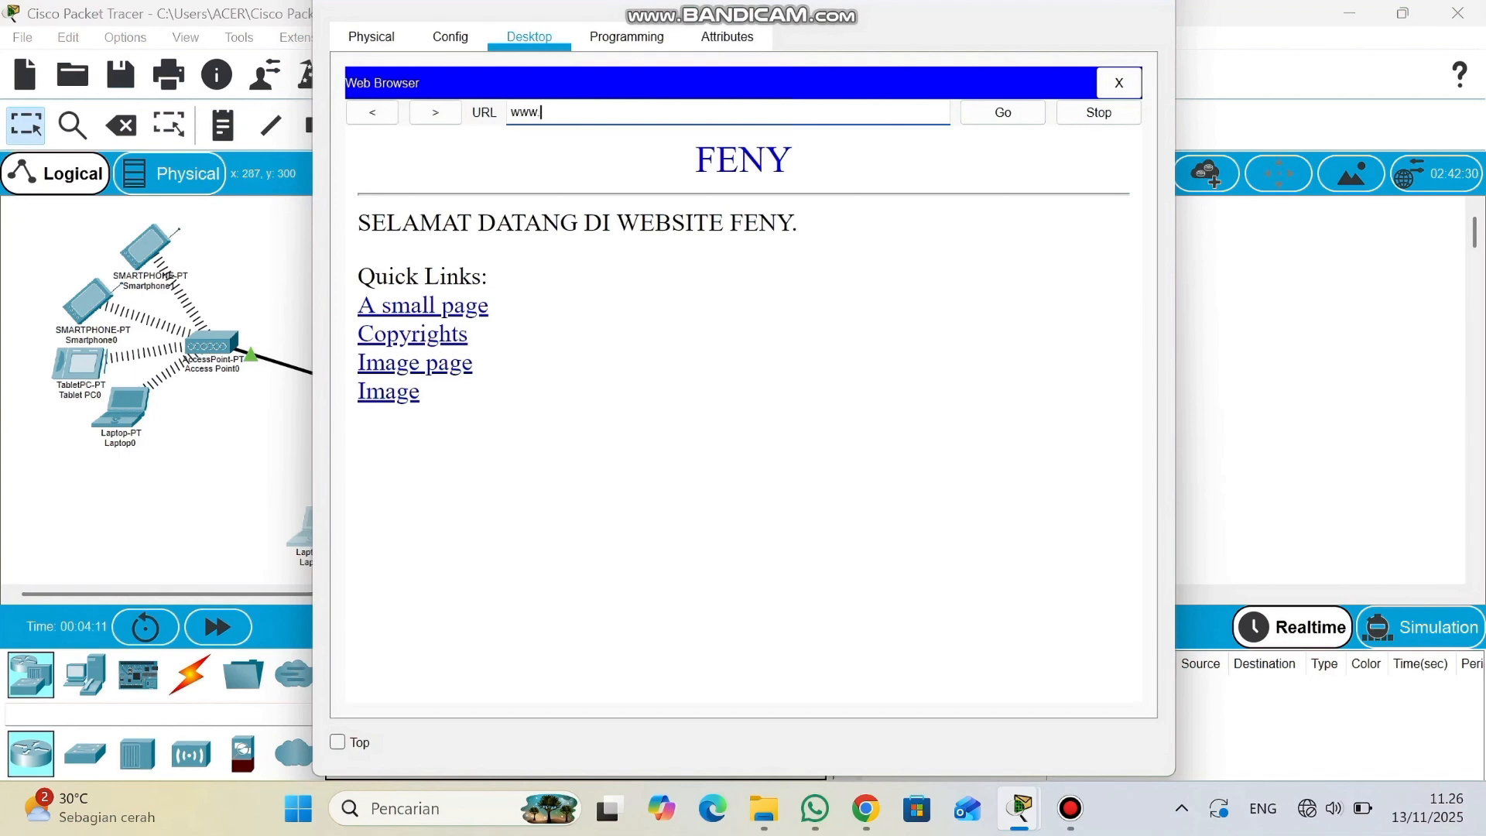
pyautogui.write('informatikaitaf.co.id')
pyautogui.press('Return')
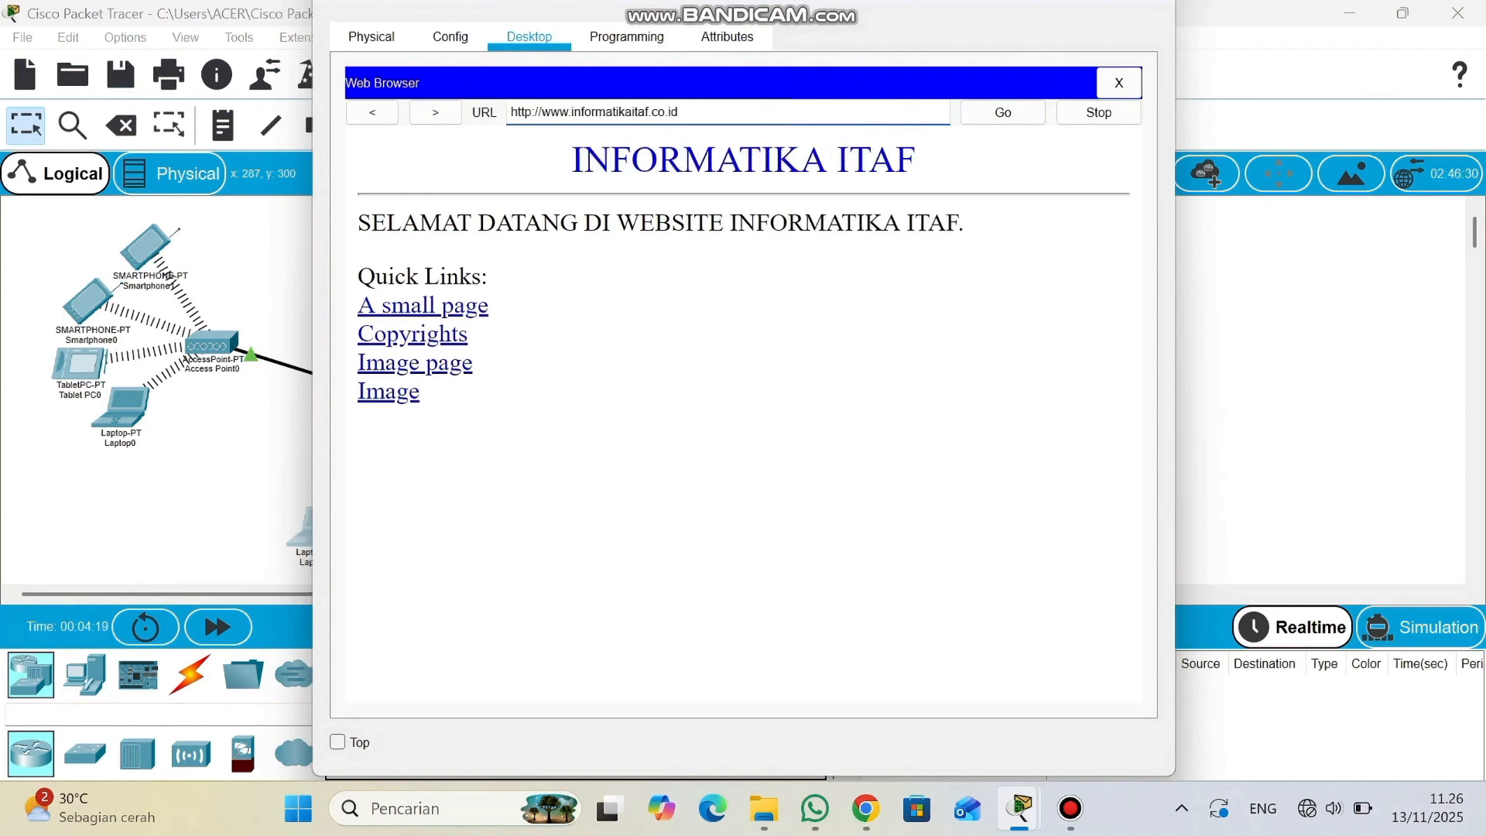
pyautogui.moveTo(682, 113); pyautogui.dragTo(441, 113)
pyautogui.press('BackSpace')
pyautogui.write('w')
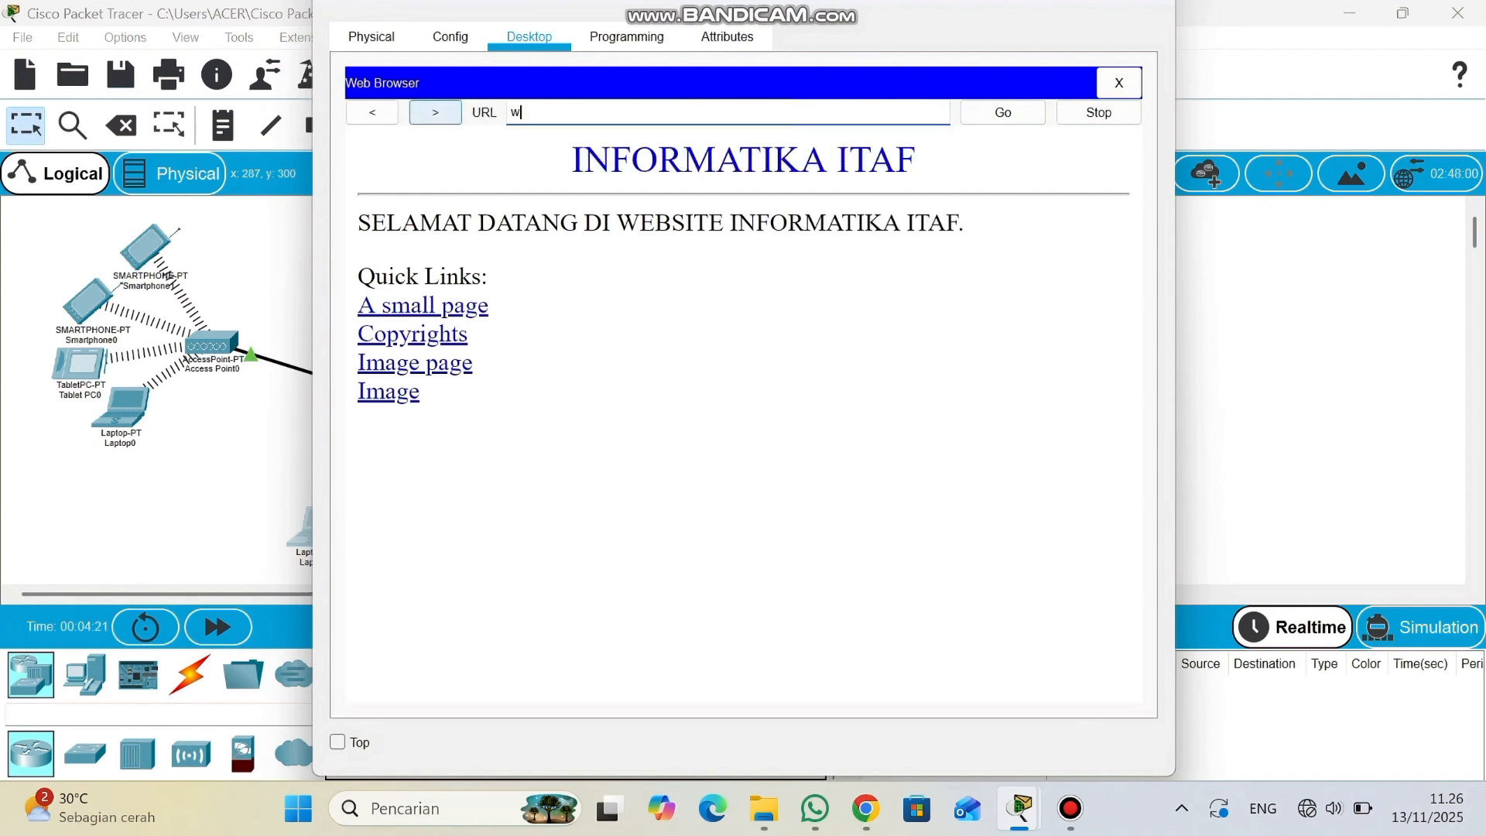
pyautogui.write('ww.itafkupang.ac.id')
pyautogui.press('Return')
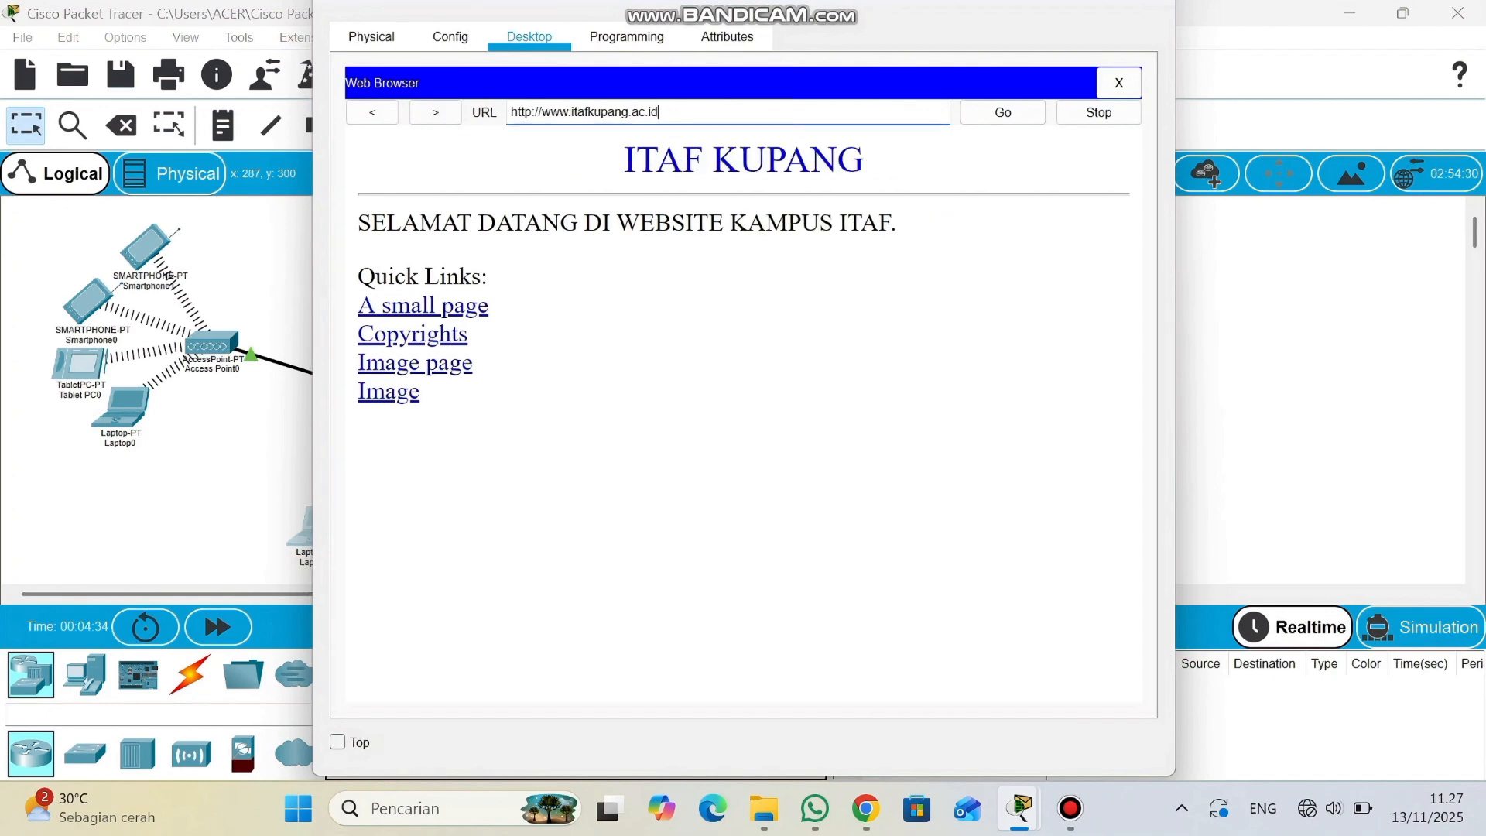
pyautogui.click(225, 480)
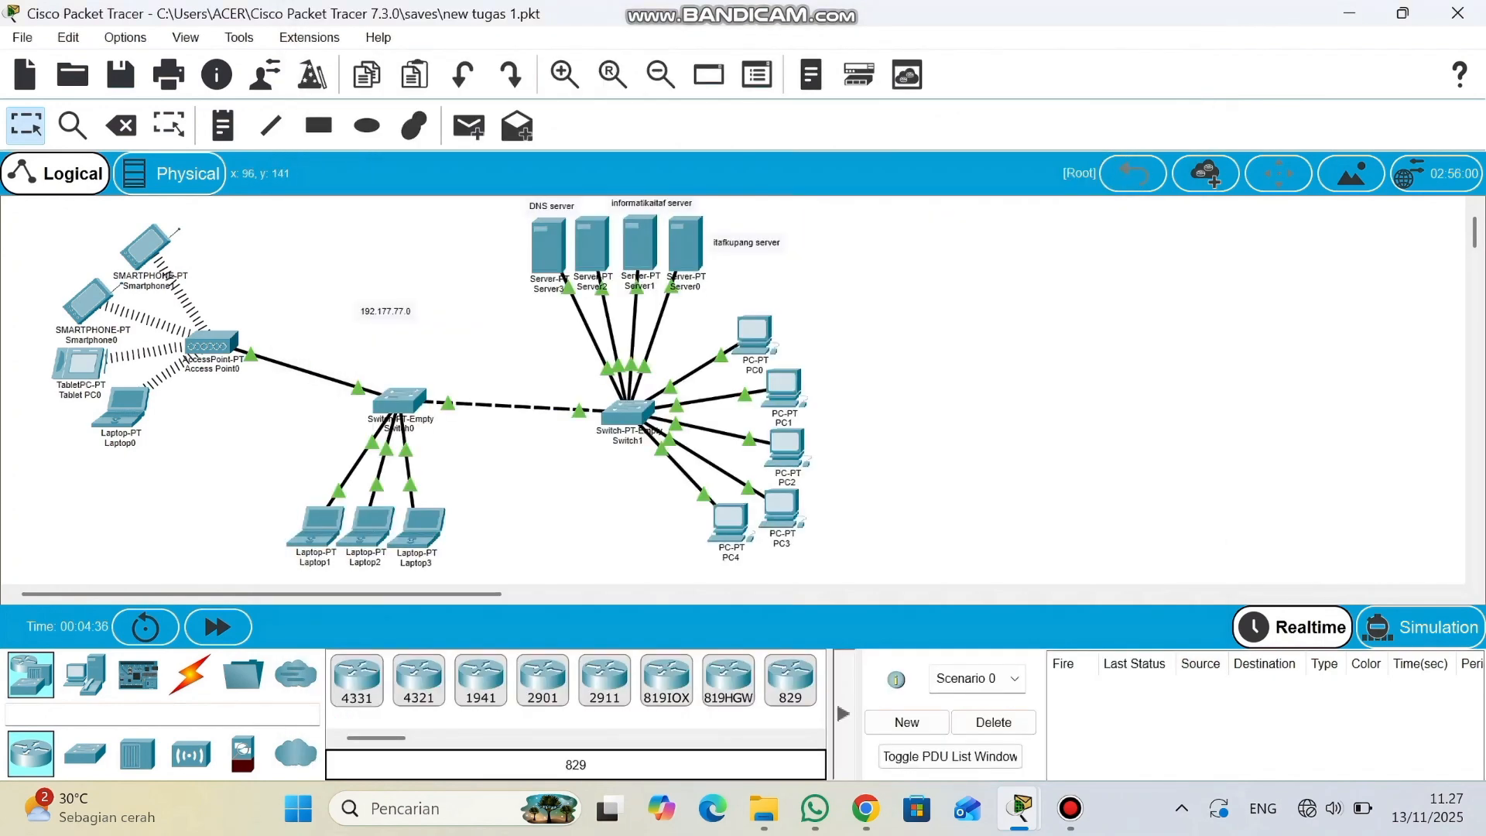
pyautogui.click(146, 246)
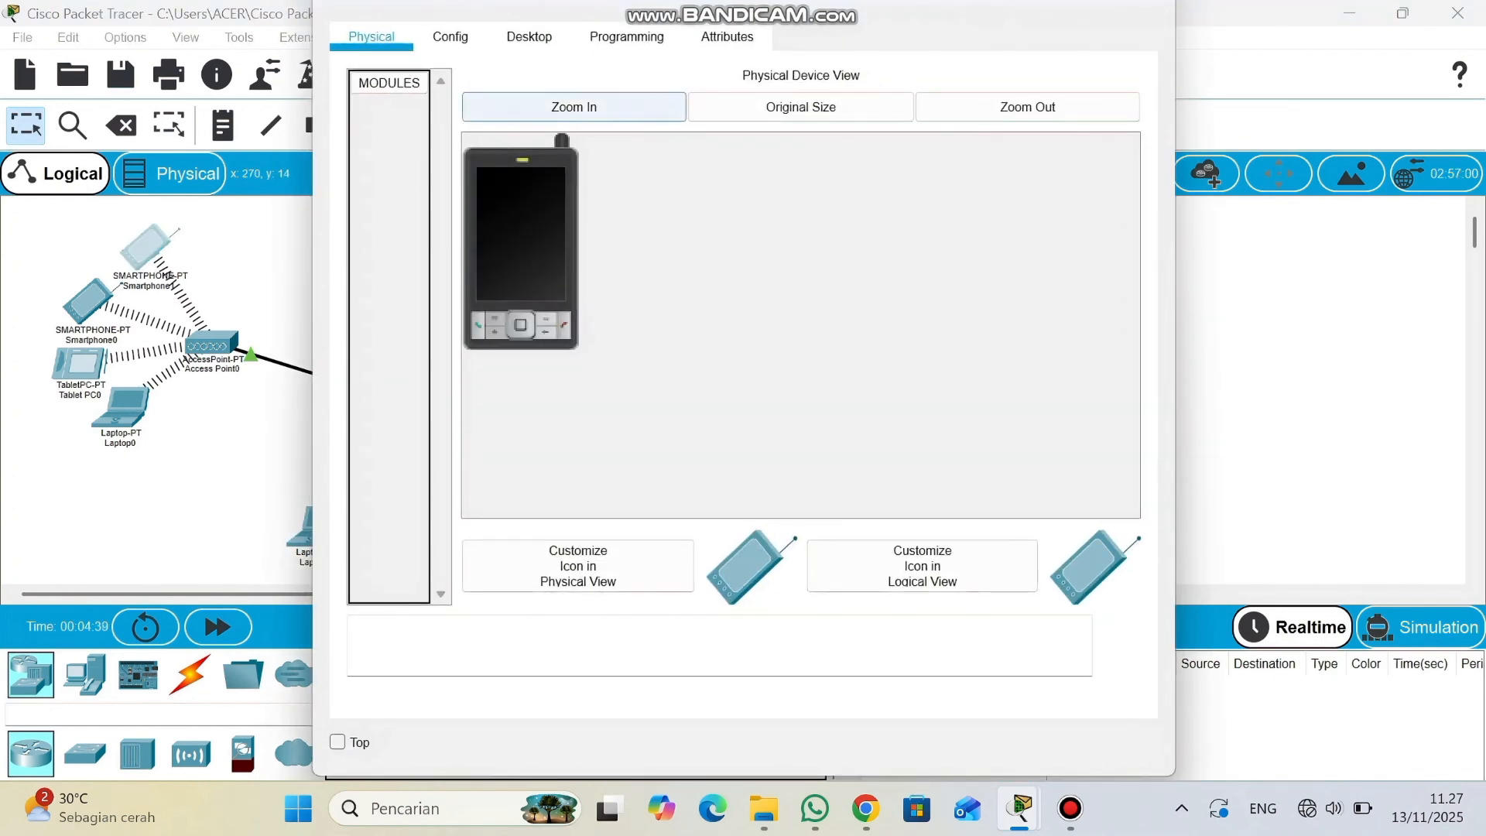
pyautogui.click(529, 37)
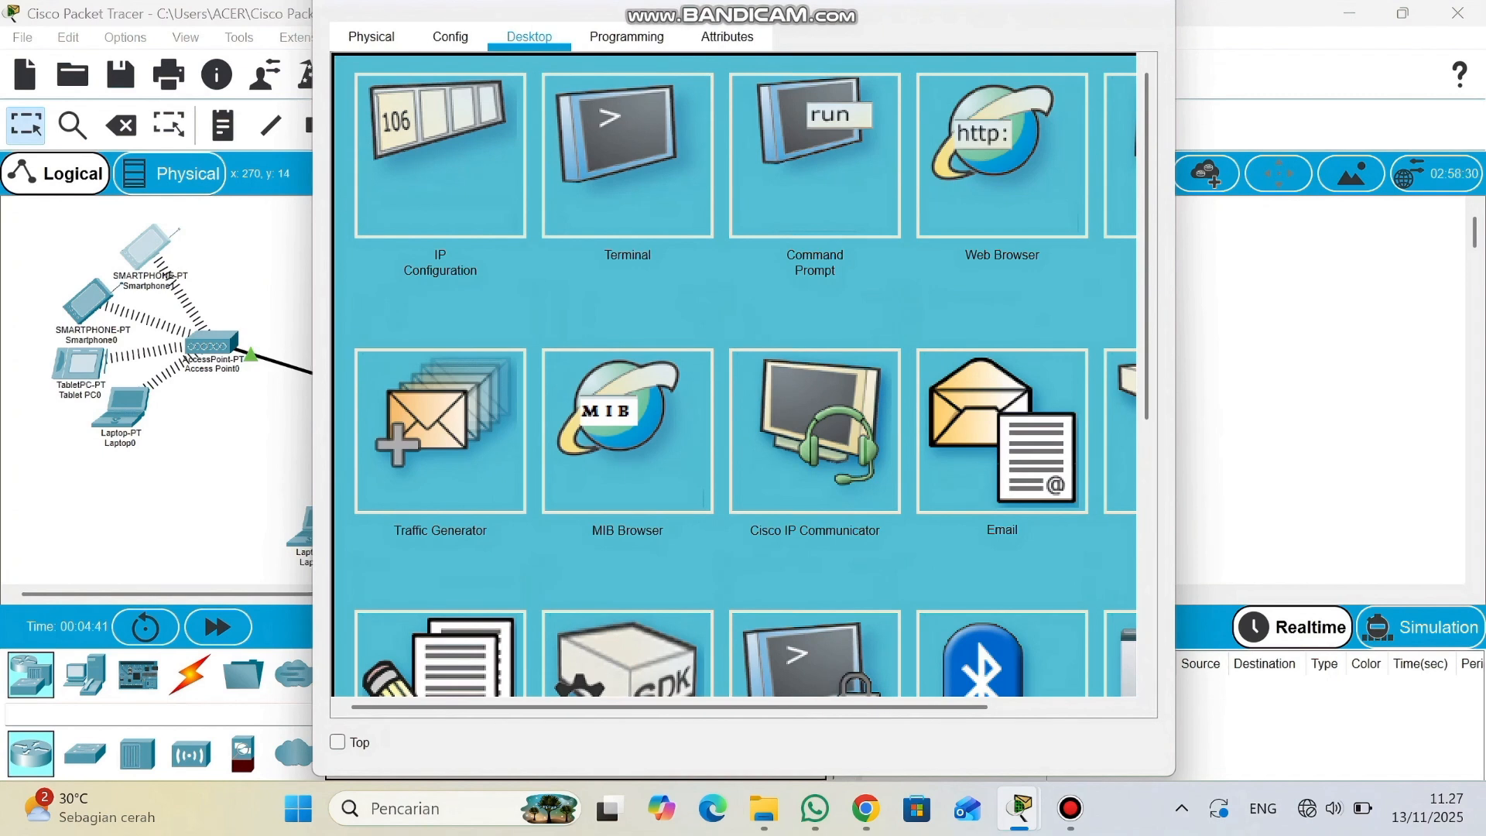
pyautogui.click(1003, 155)
pyautogui.write('ww')
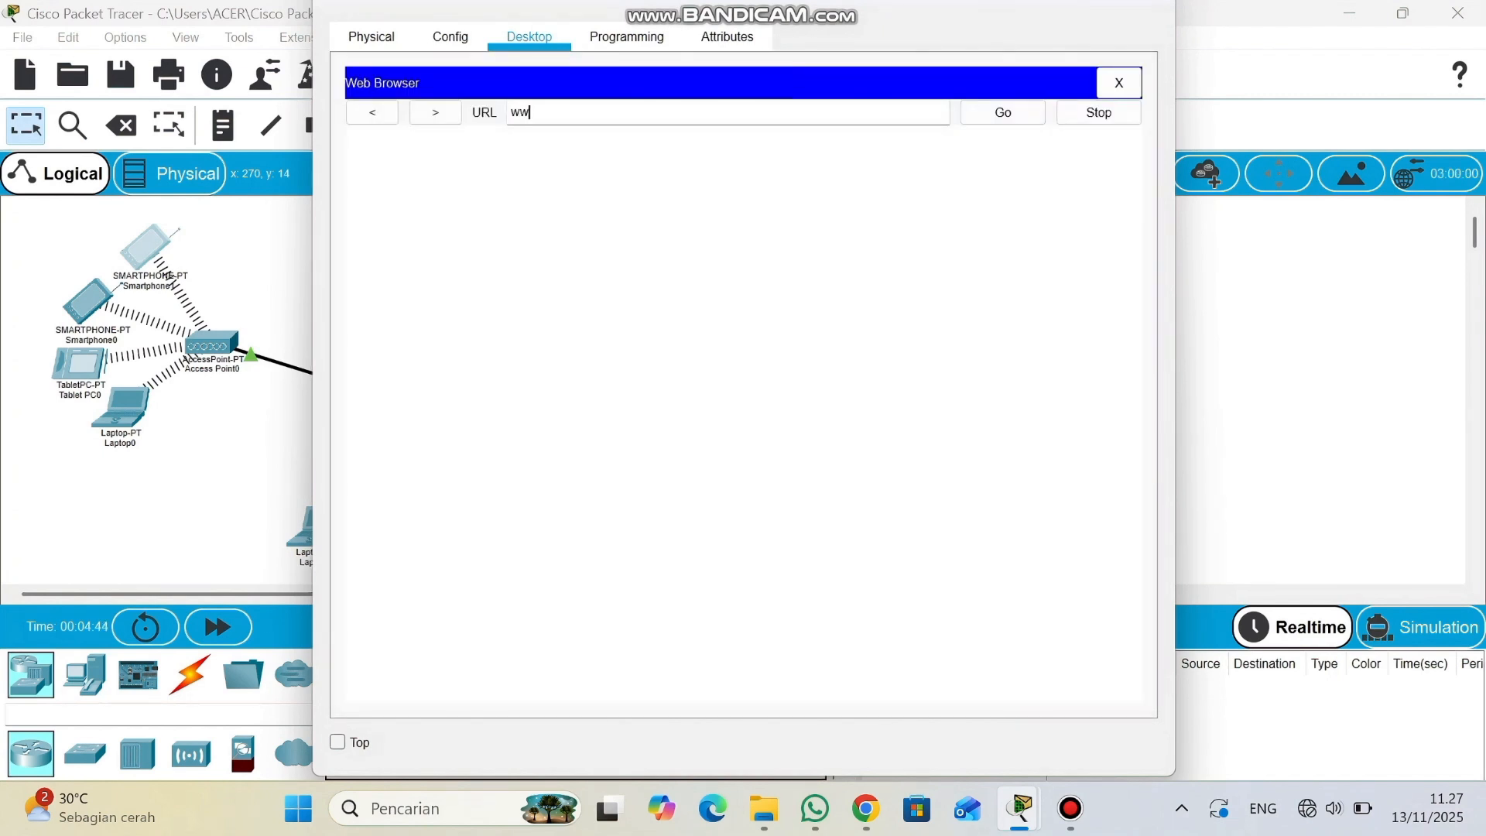
pyautogui.write('w.feny.com')
pyautogui.press('Return')
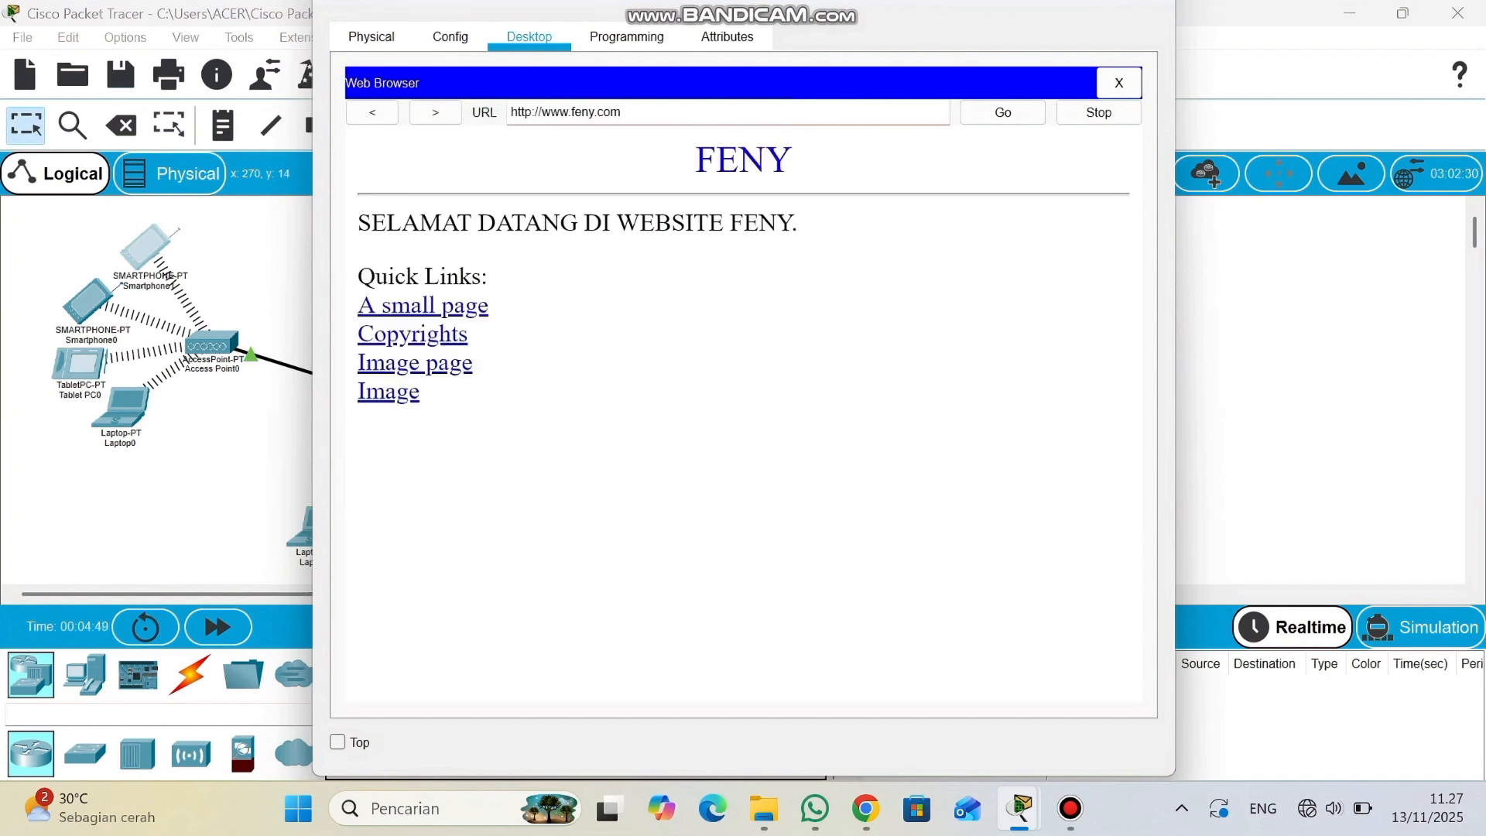
pyautogui.hotkey('shift', 'Home')
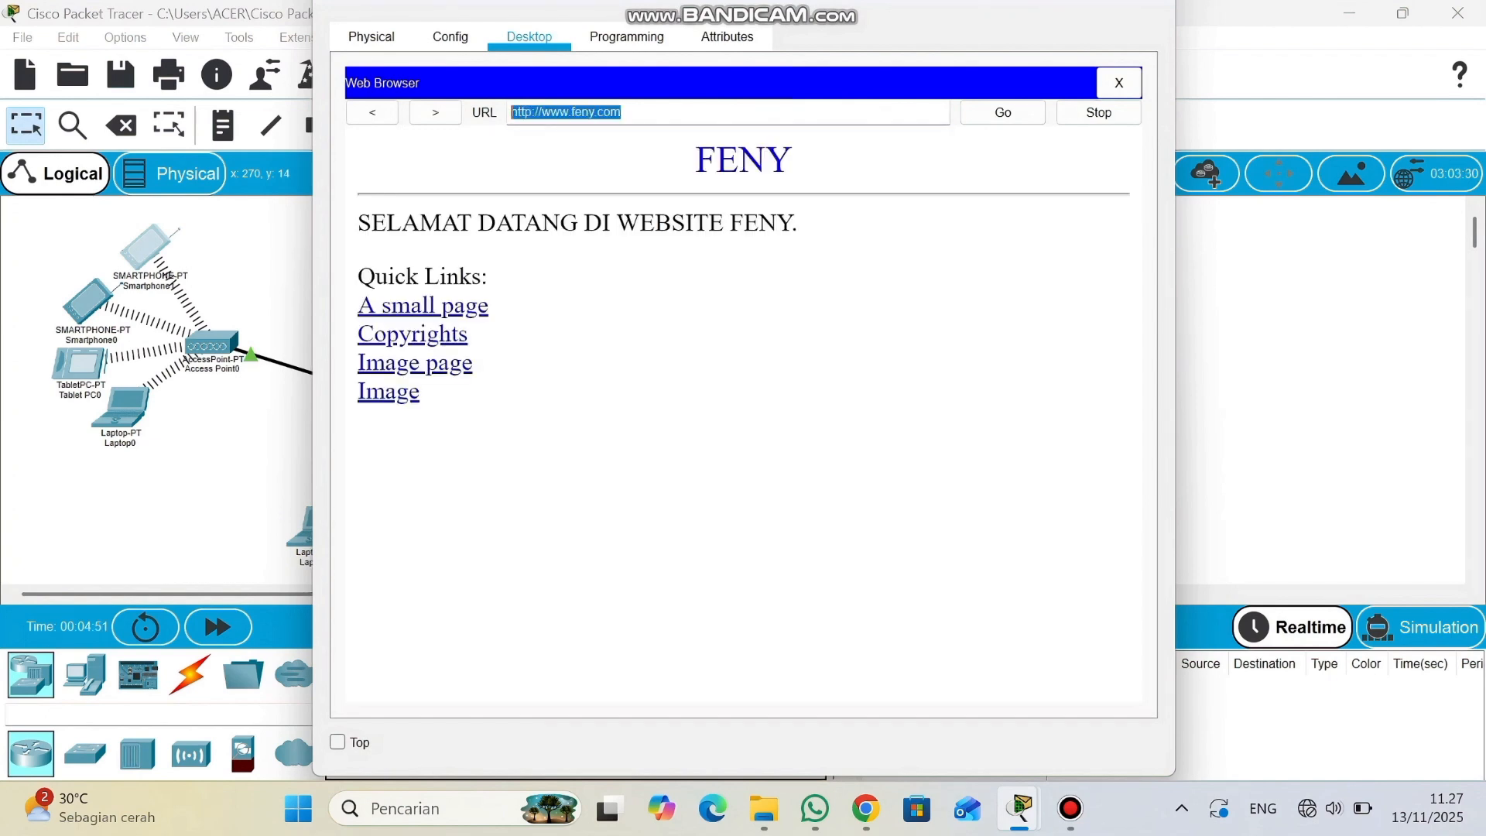
pyautogui.press('BackSpace')
pyautogui.write('www.')
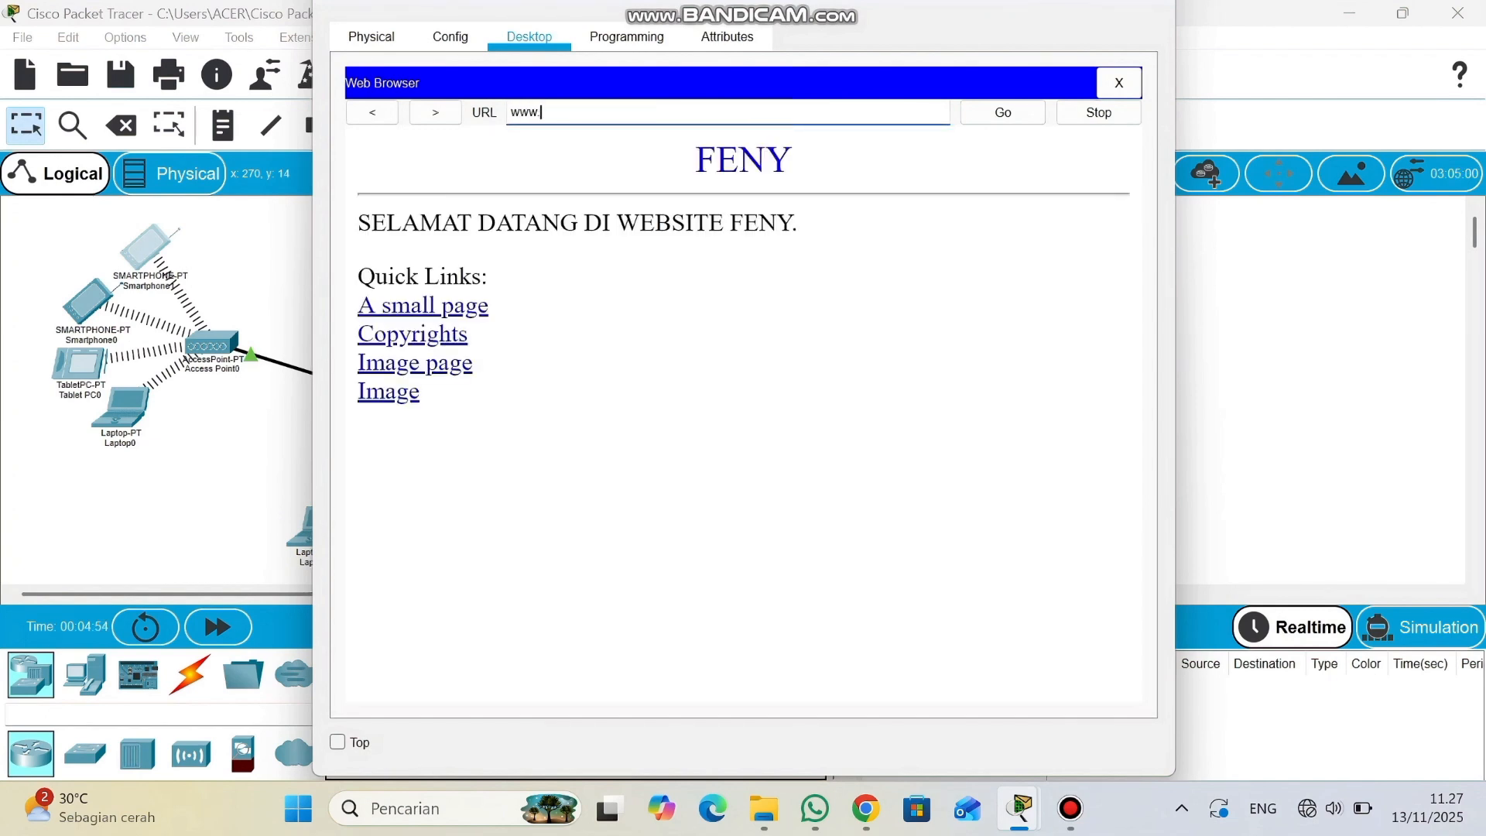
pyautogui.write('informatikaitaf.co.id')
pyautogui.press('Return')
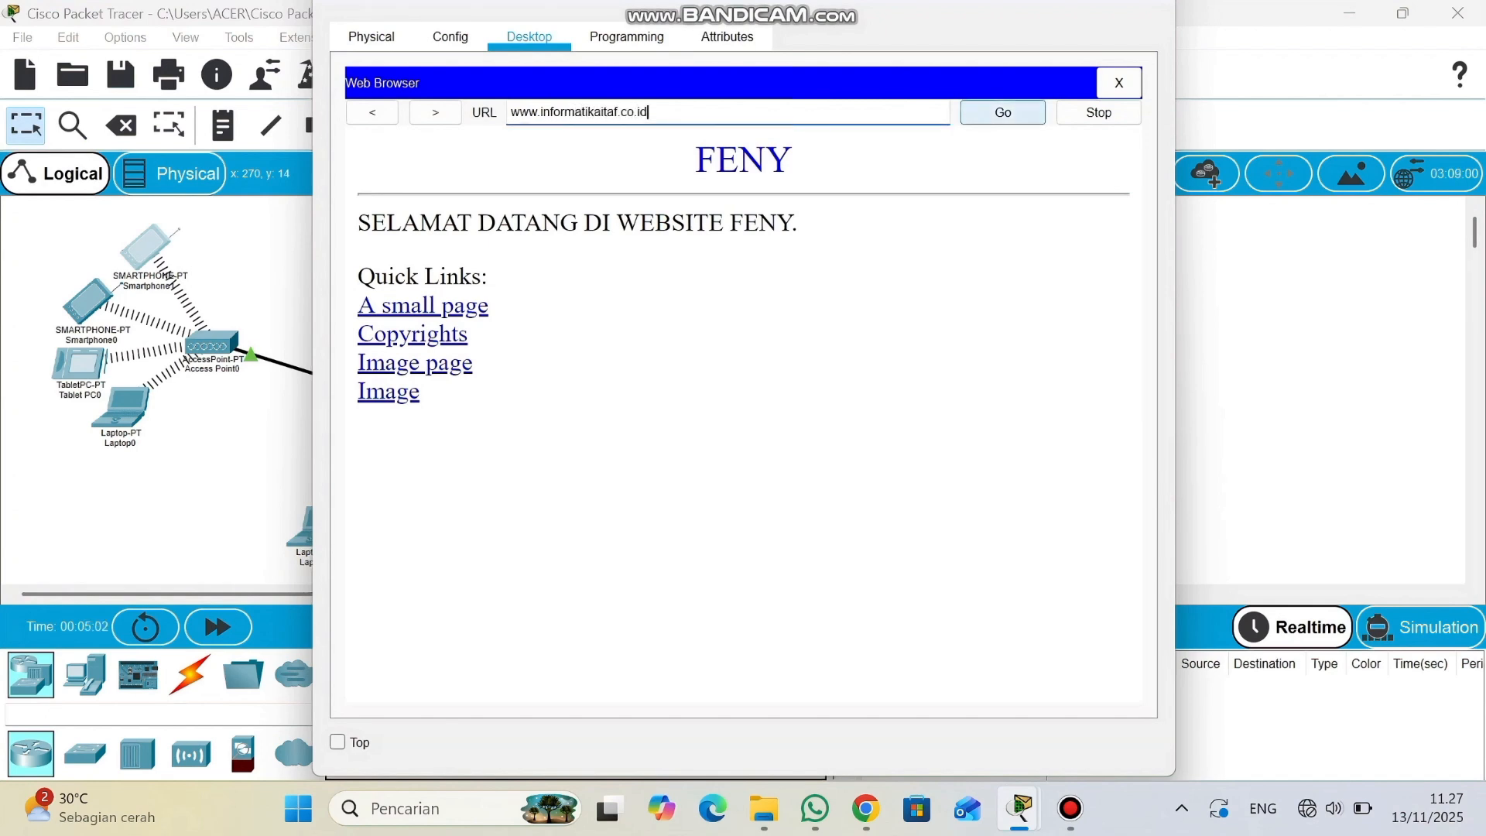
pyautogui.moveTo(681, 113); pyautogui.dragTo(509, 113)
pyautogui.write('www')
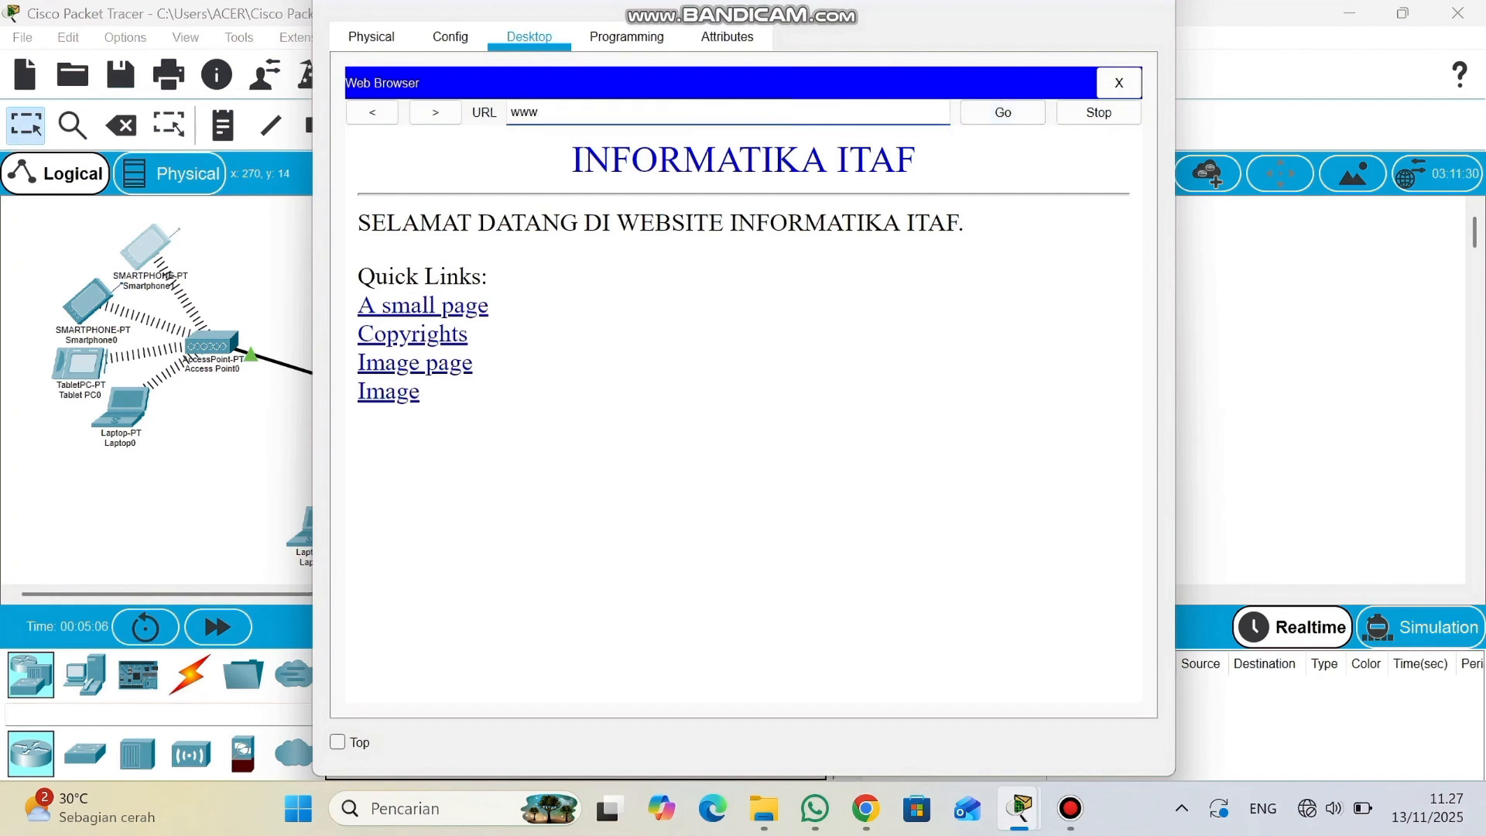
pyautogui.write('.itafkupan')
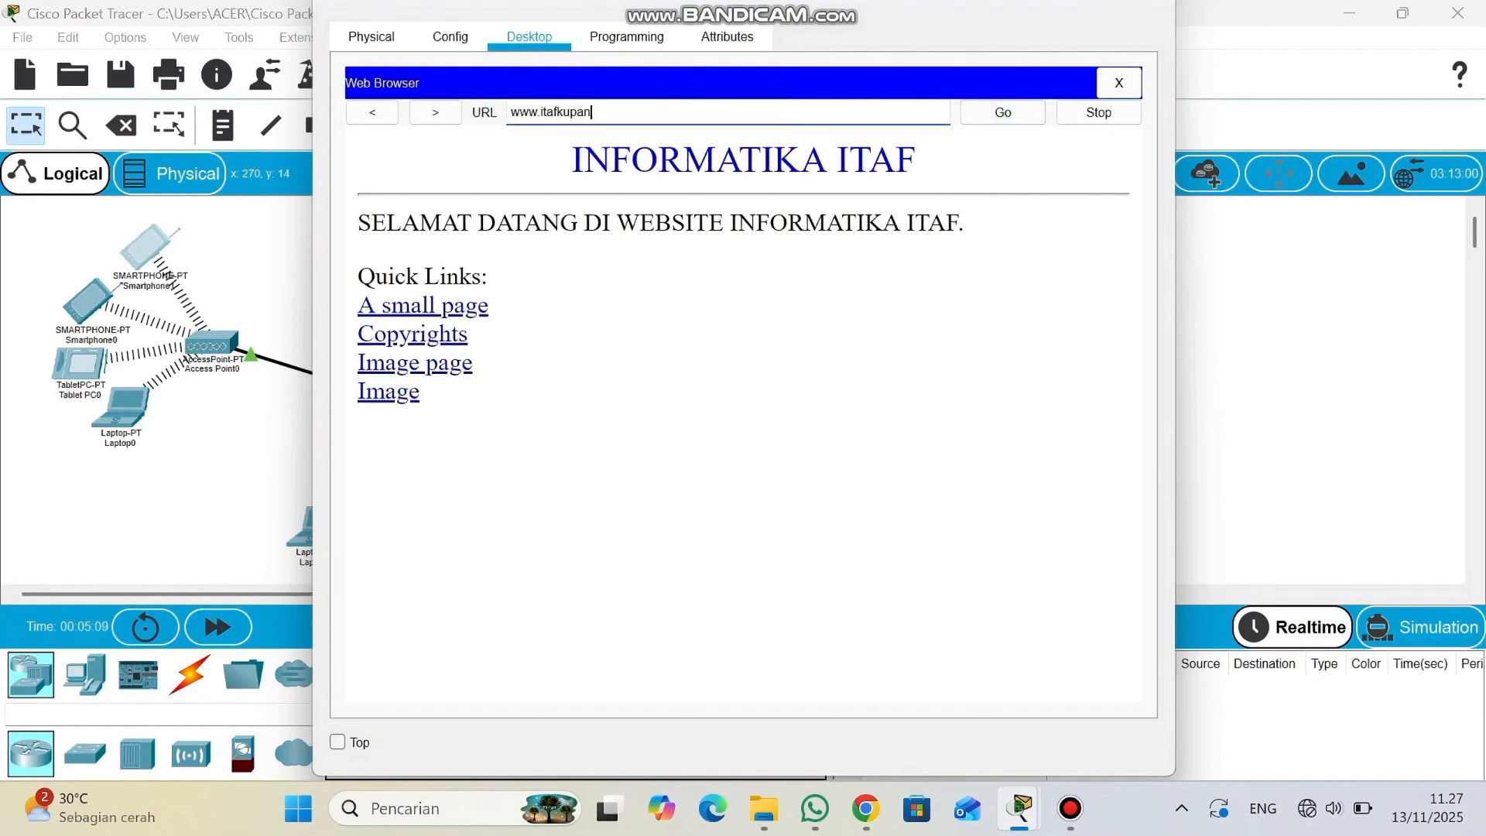
pyautogui.write('g.ac.id')
pyautogui.press('Return')
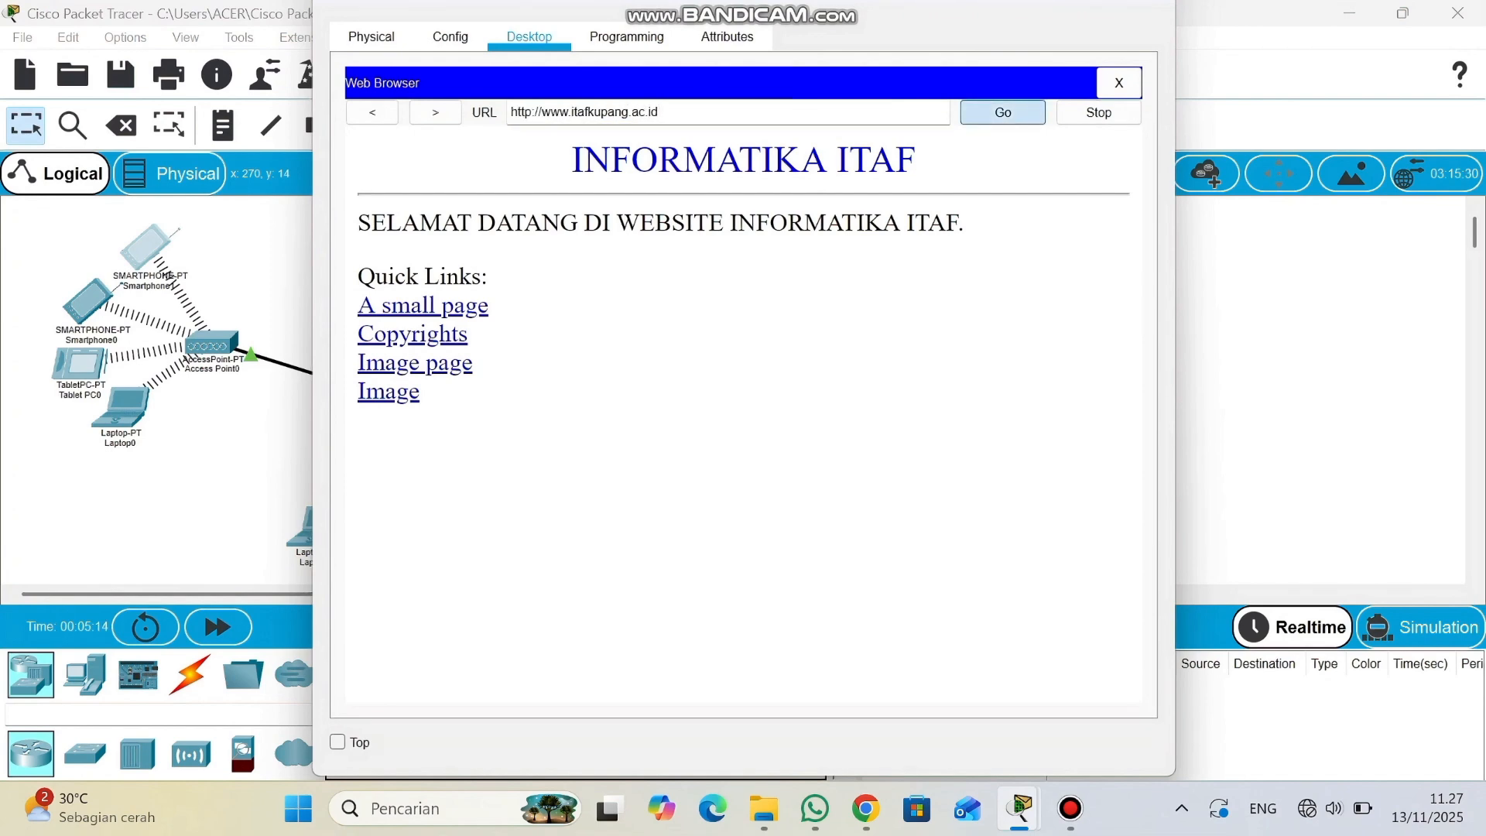